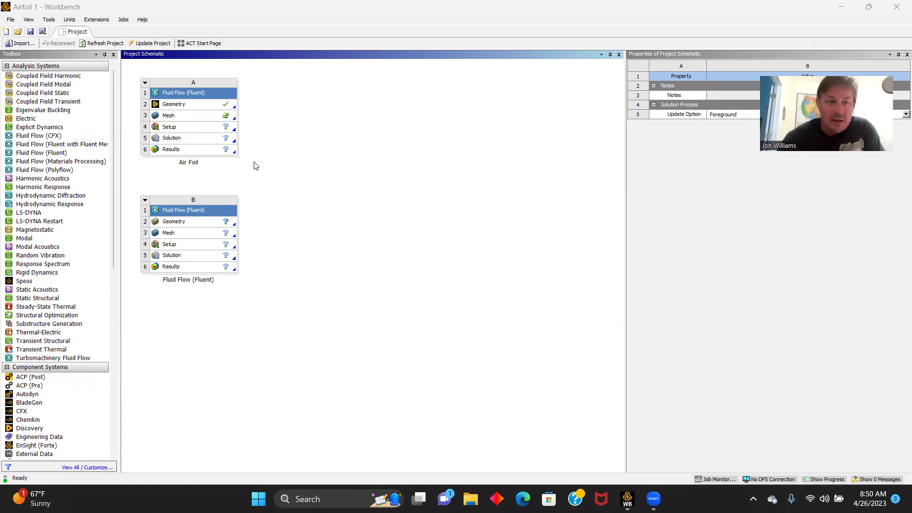
# - Set the second Fluid Flow (Fluent) system's geometry analysis type to 2D and open its geometry in DesignModeler
pyautogui.rightClick(197, 226)
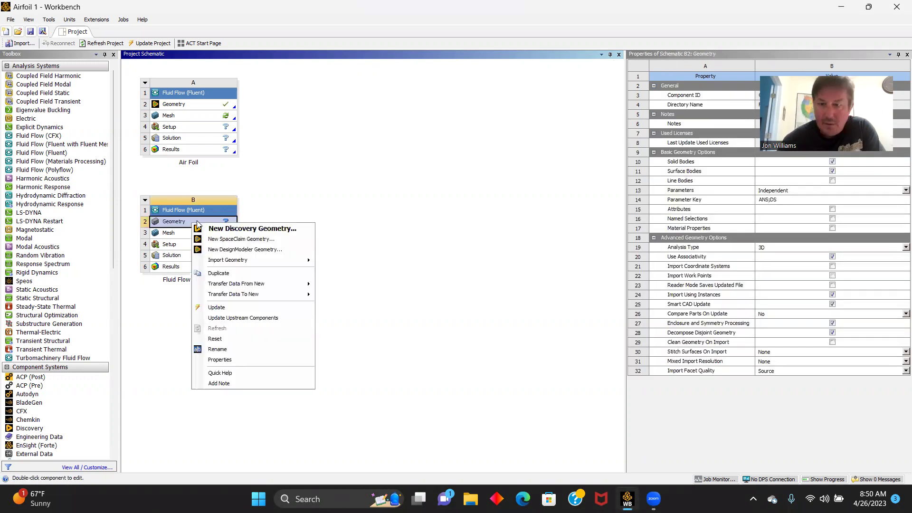
pyautogui.click(900, 248)
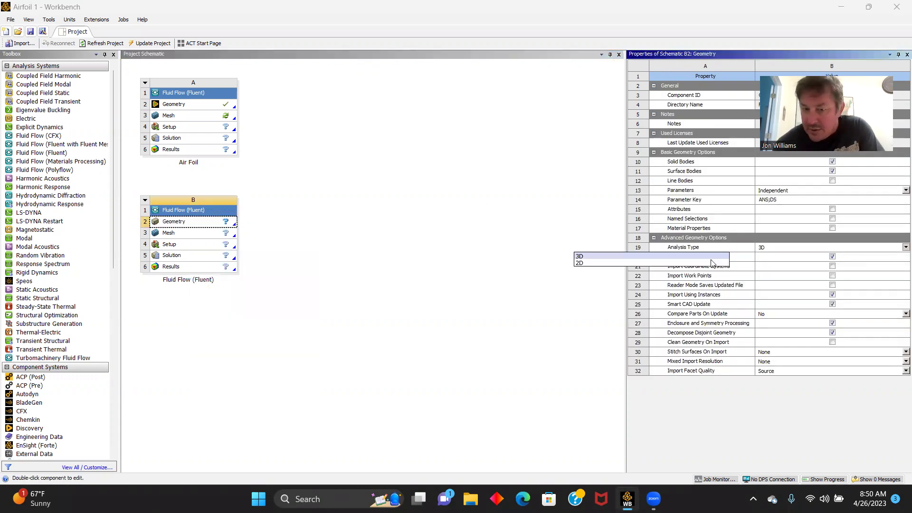
pyautogui.click(582, 267)
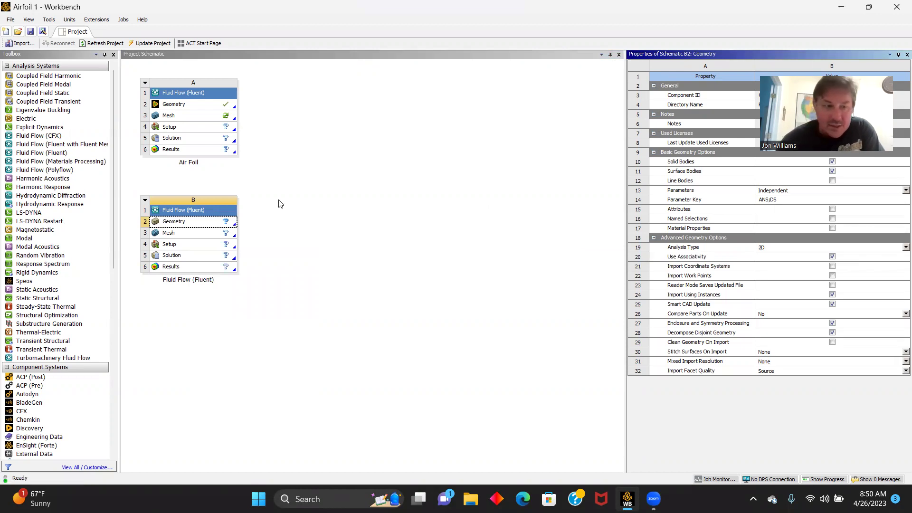
pyautogui.rightClick(190, 221)
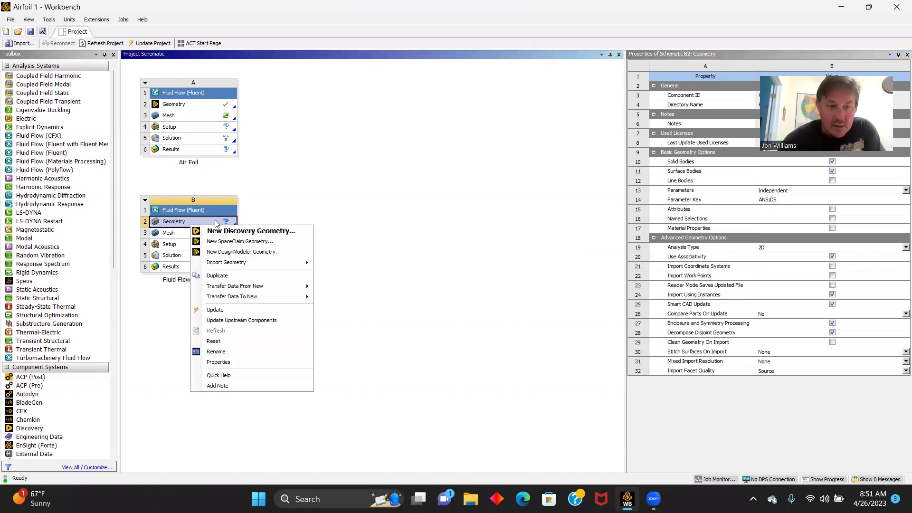
pyautogui.click(241, 253)
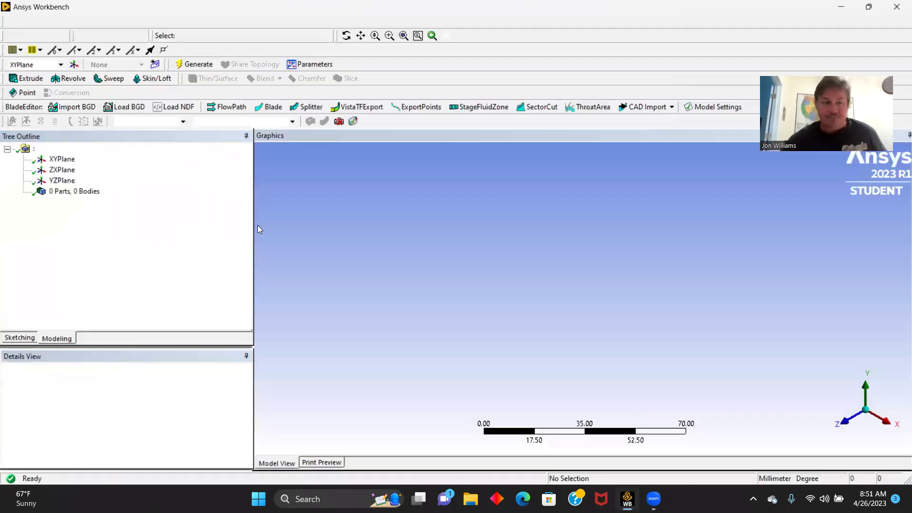
# - On the XY plane, sketch two lines from the origin along the X axis, about 14 m leftward and about 20 m rightward
pyautogui.click(60, 159)
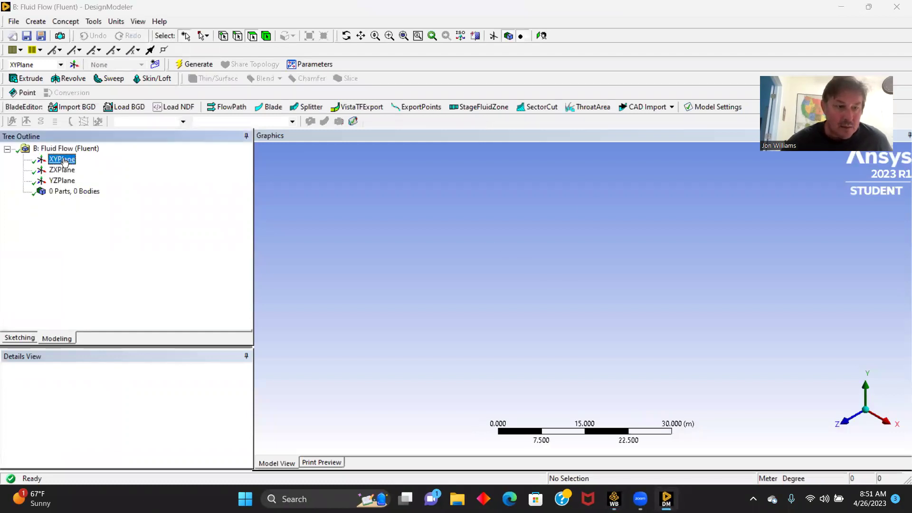
pyautogui.click(839, 421)
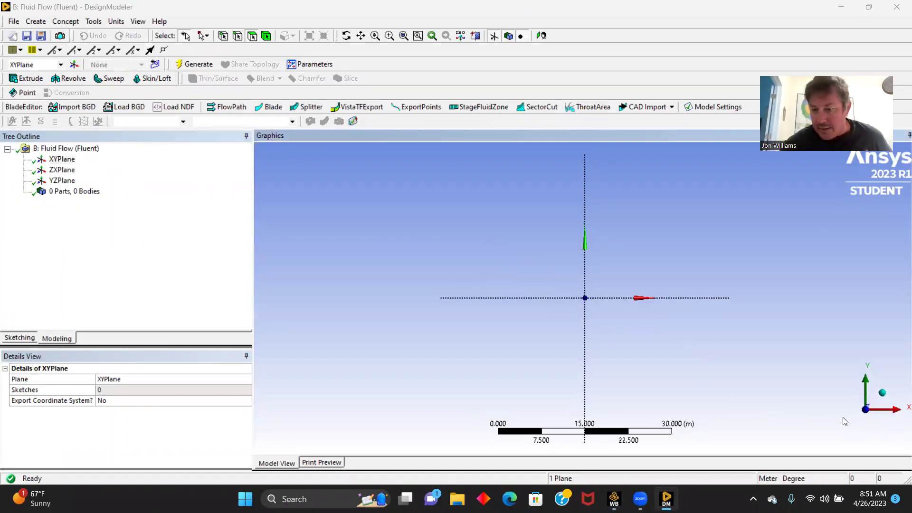
pyautogui.click(19, 338)
pyautogui.click(19, 164)
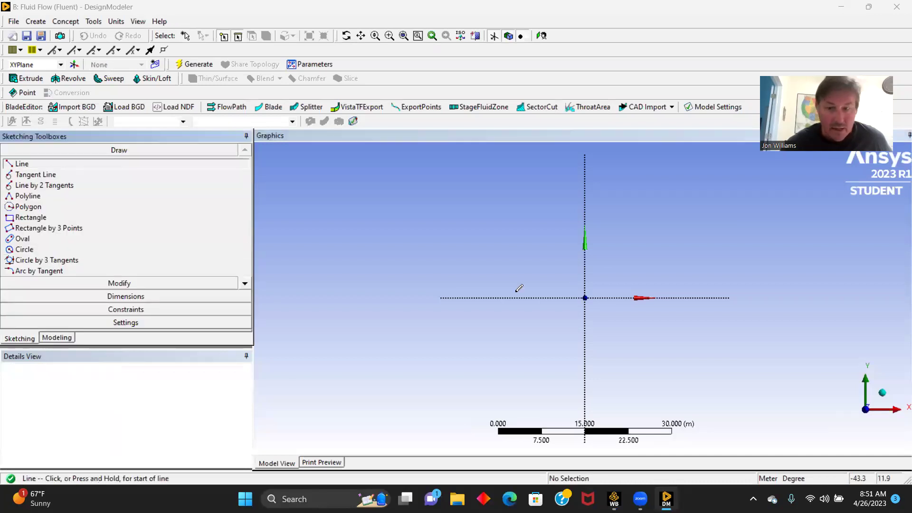
pyautogui.click(586, 297)
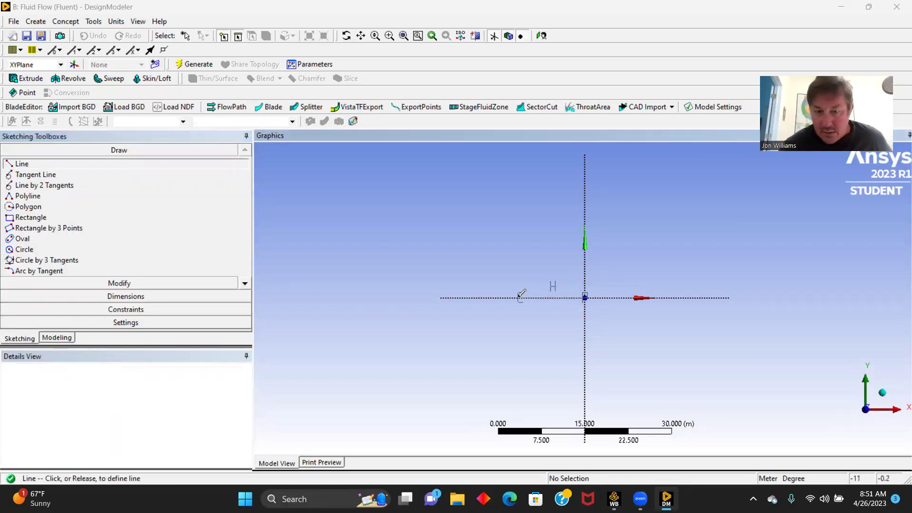
pyautogui.click(504, 298)
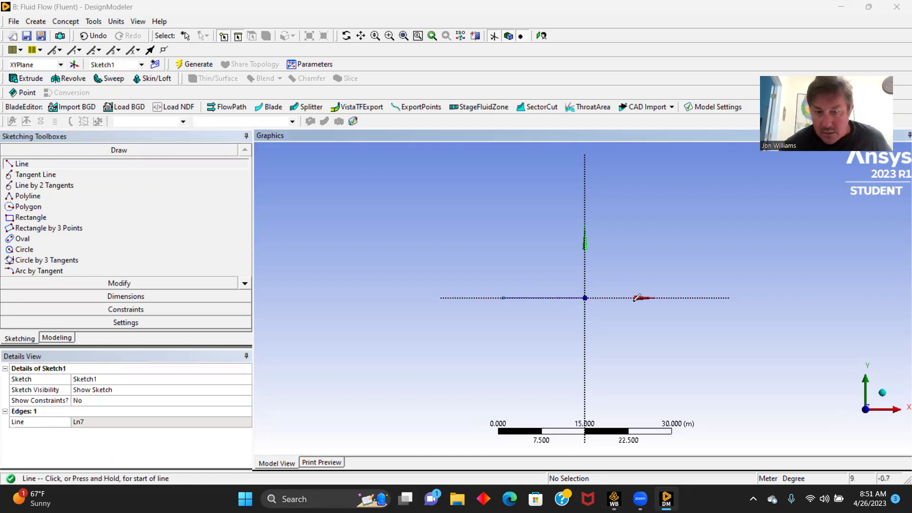
pyautogui.click(585, 298)
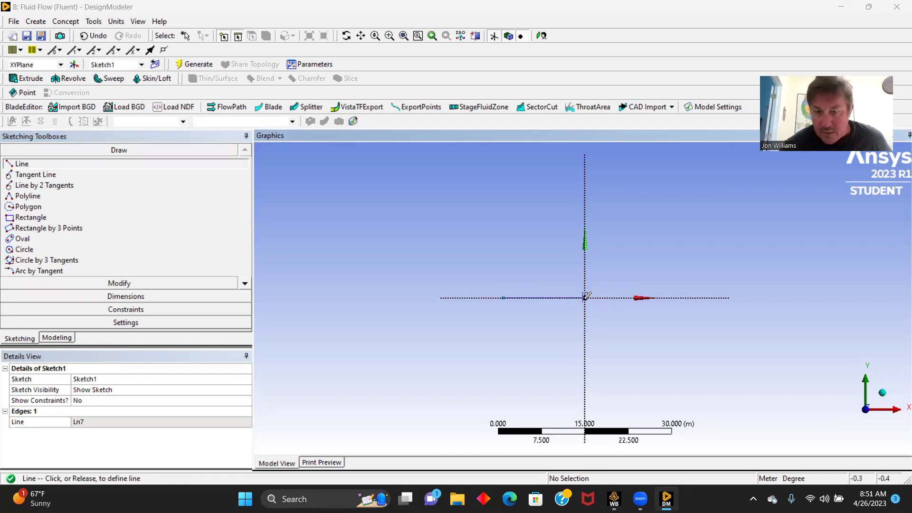
pyautogui.click(700, 297)
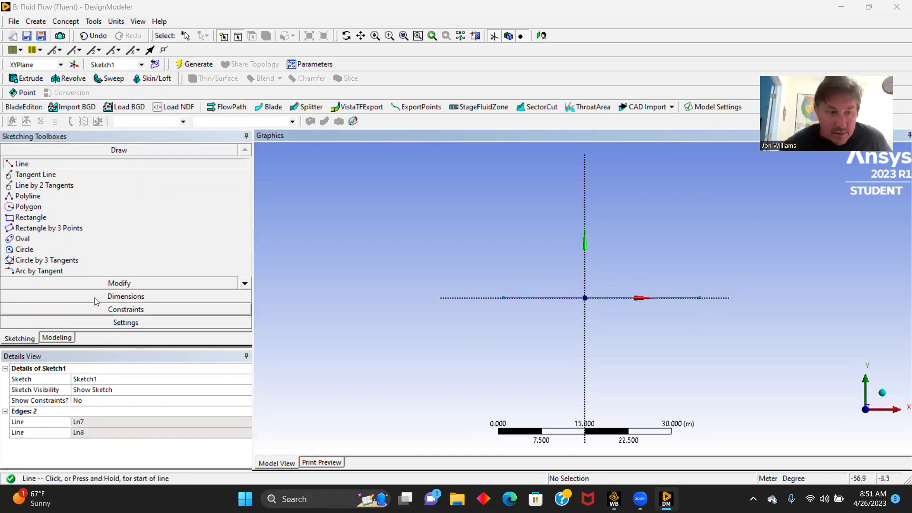
# - Dimension the lengths of the two lines meeting at the origin, placing both dimensions below the X axis
pyautogui.click(207, 297)
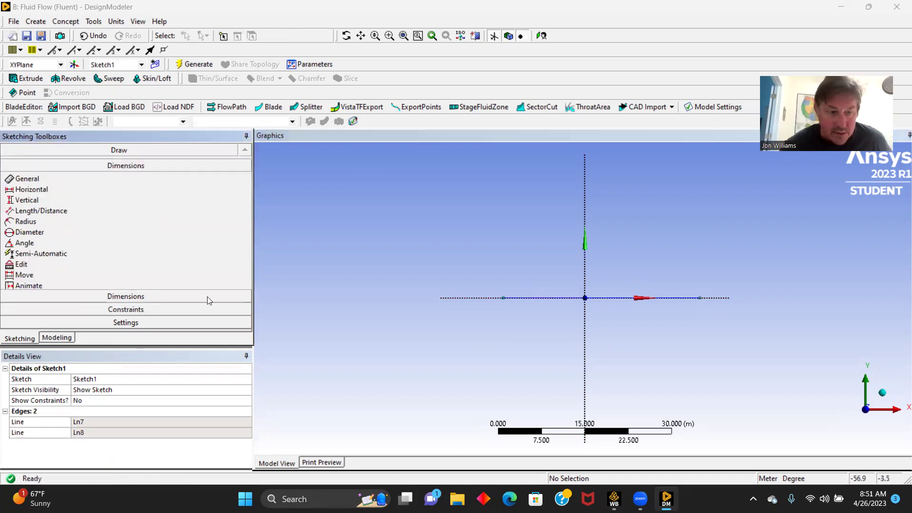
pyautogui.click(537, 298)
pyautogui.click(558, 342)
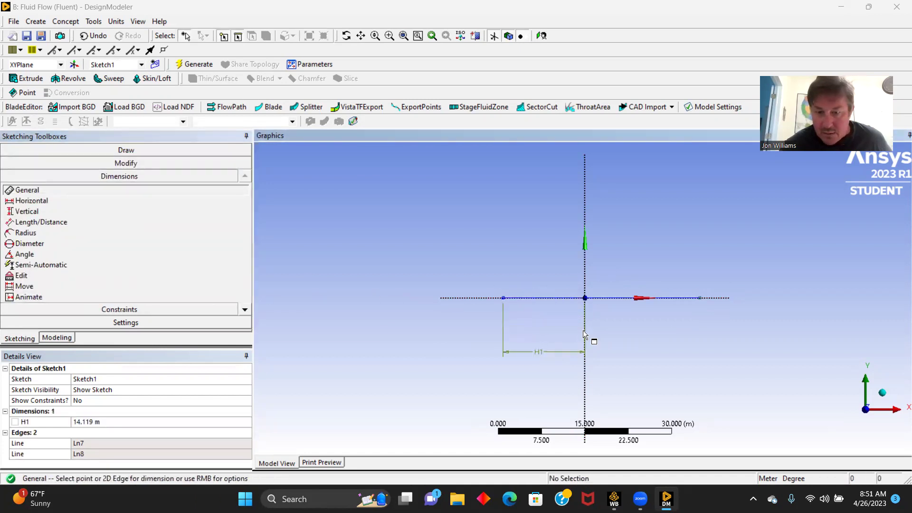
pyautogui.click(623, 300)
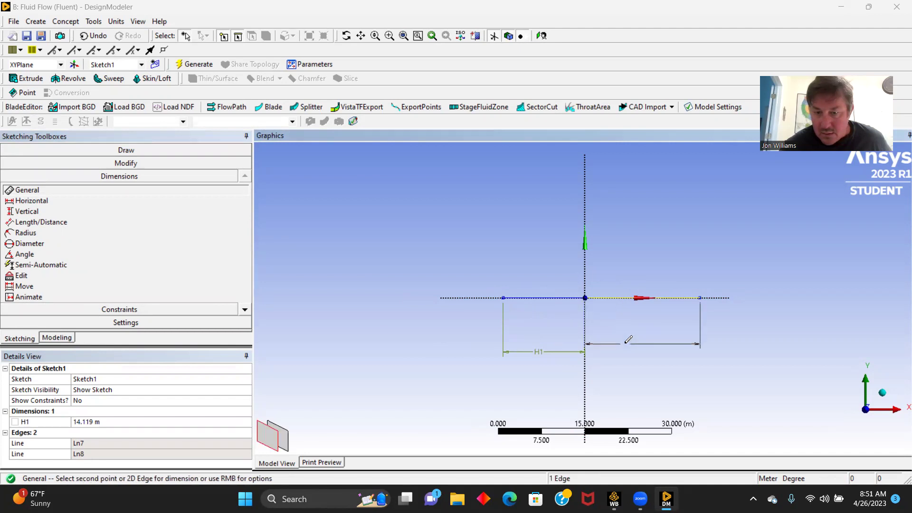
pyautogui.click(626, 346)
# - Set the lengths of both lines at the origin, H1 and H2, to 0.6096 m
pyautogui.click(91, 422)
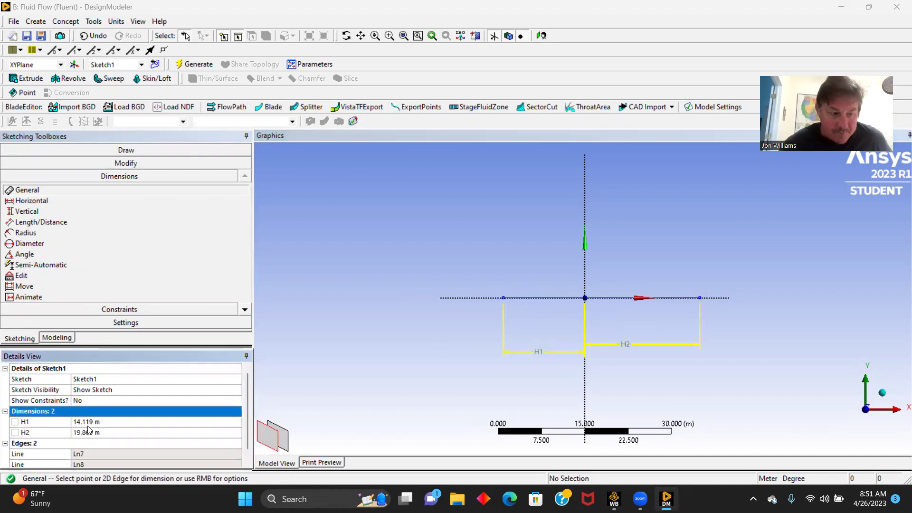
pyautogui.click(92, 422)
pyautogui.write('0.6096')
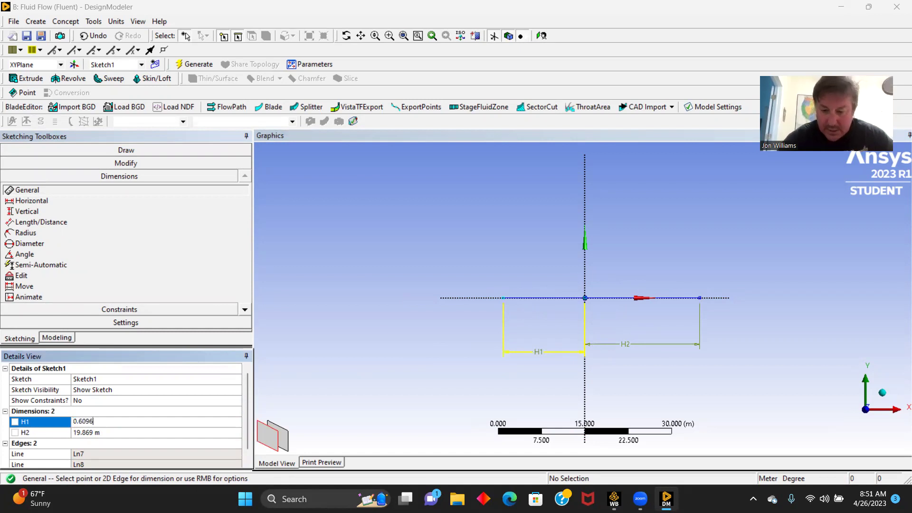
pyautogui.press('Return')
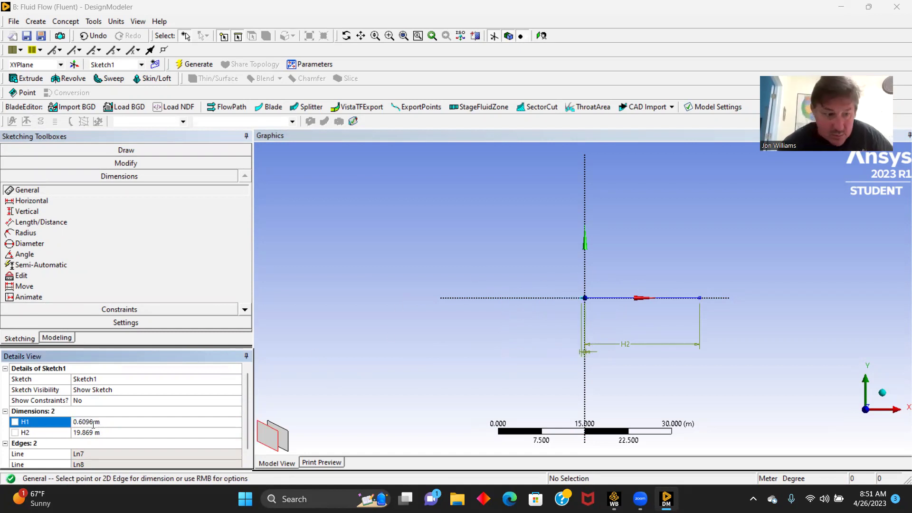
pyautogui.doubleClick(95, 433)
pyautogui.write('0.6096')
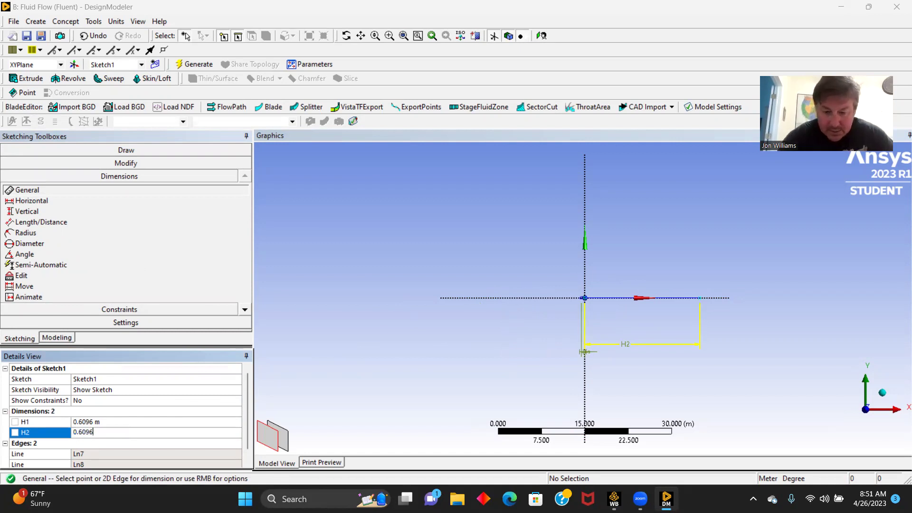
pyautogui.press('Return')
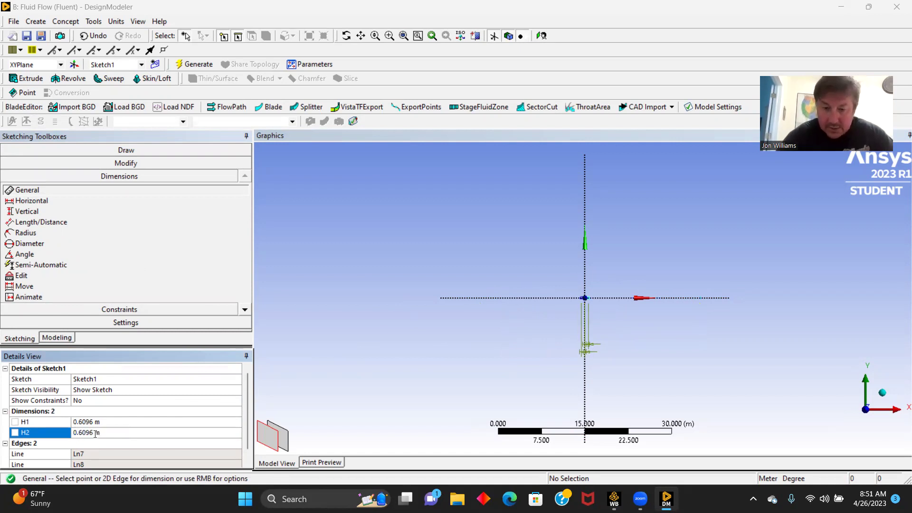
# - Sketch lines outward along the X axis from the outer ends of the existing pair, about 2.5 m leftward and about 2.2 m rightward
pyautogui.scroll(8, 634, 328)
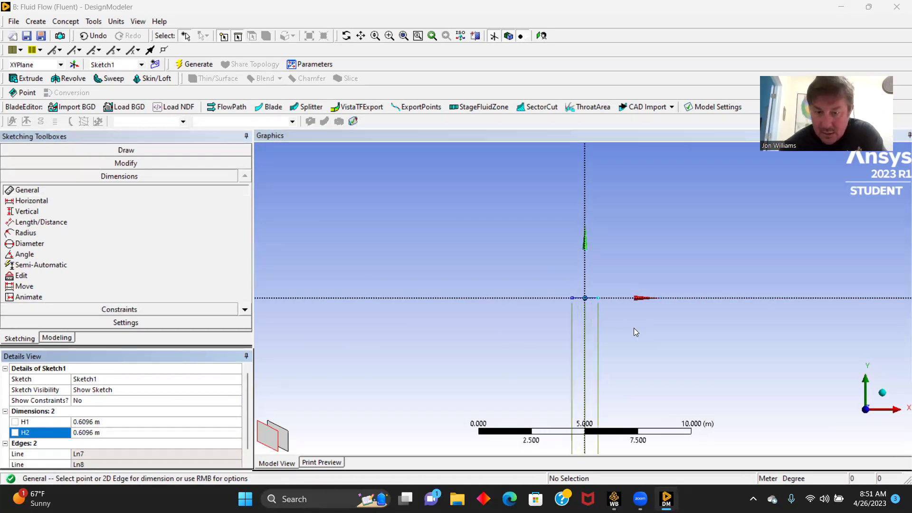
pyautogui.scroll(1, 632, 331)
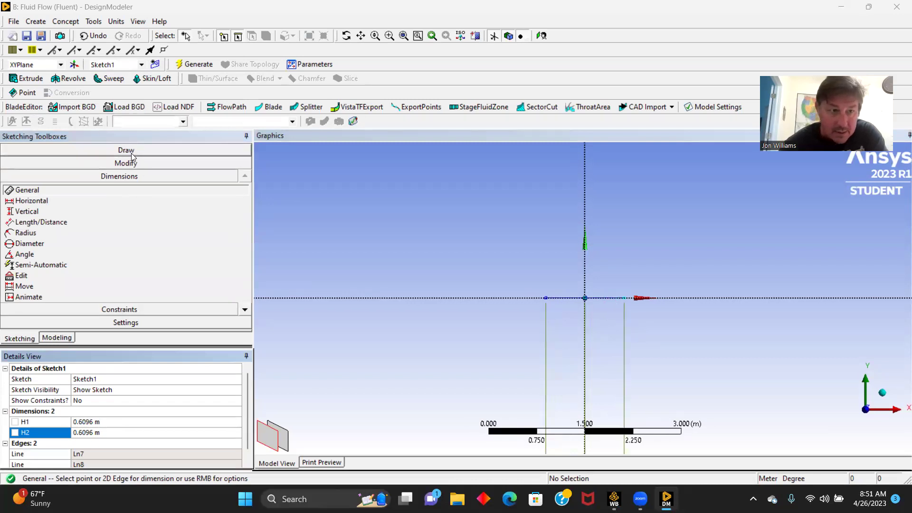
pyautogui.click(126, 150)
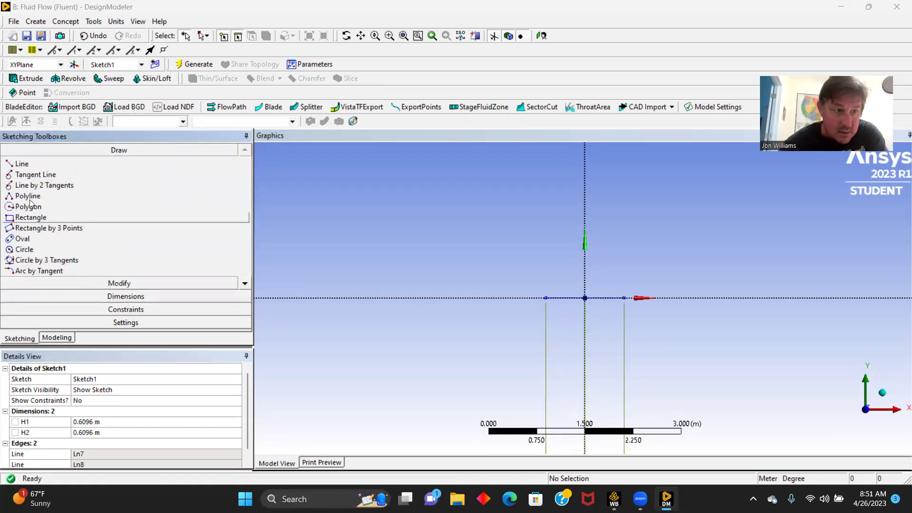
pyautogui.click(29, 164)
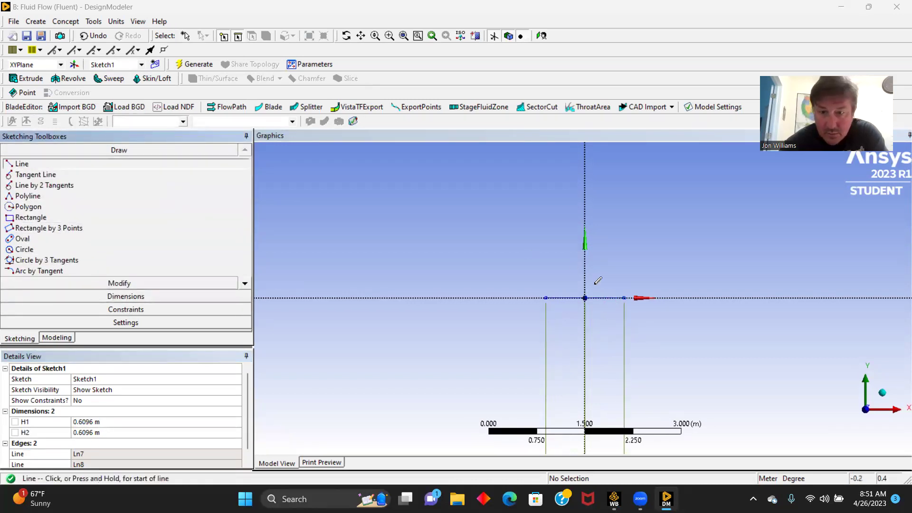
pyautogui.click(545, 297)
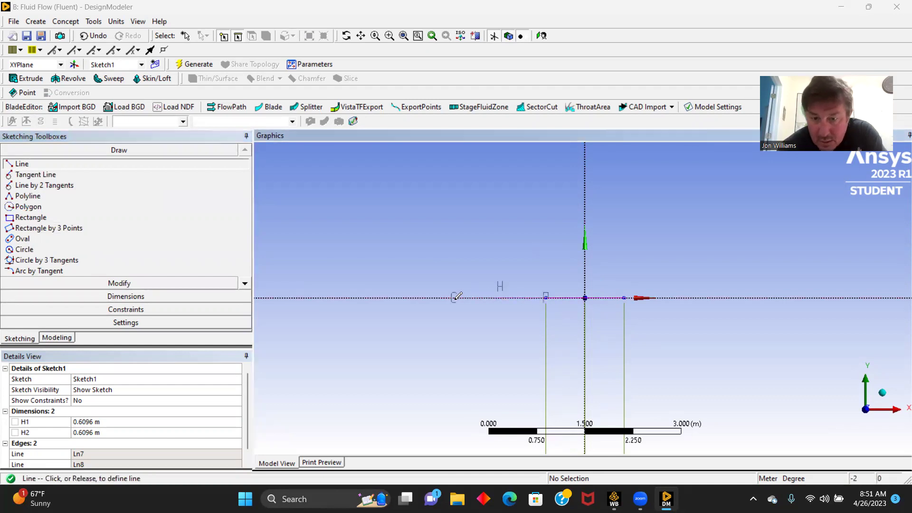
pyautogui.press('Escape')
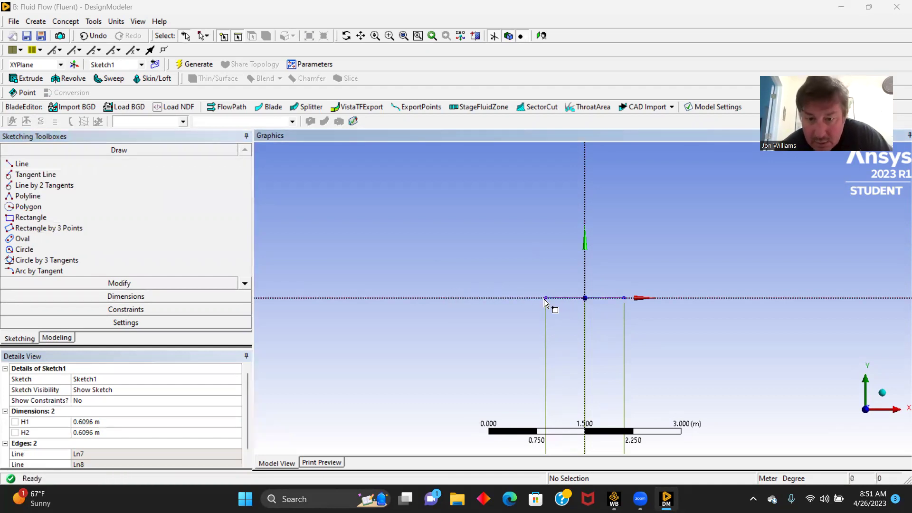
pyautogui.click(24, 164)
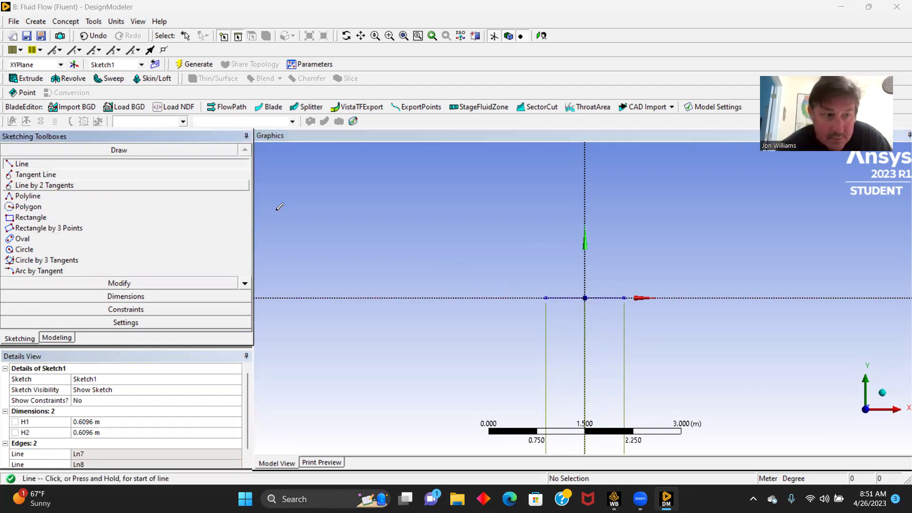
pyautogui.click(545, 296)
pyautogui.click(387, 297)
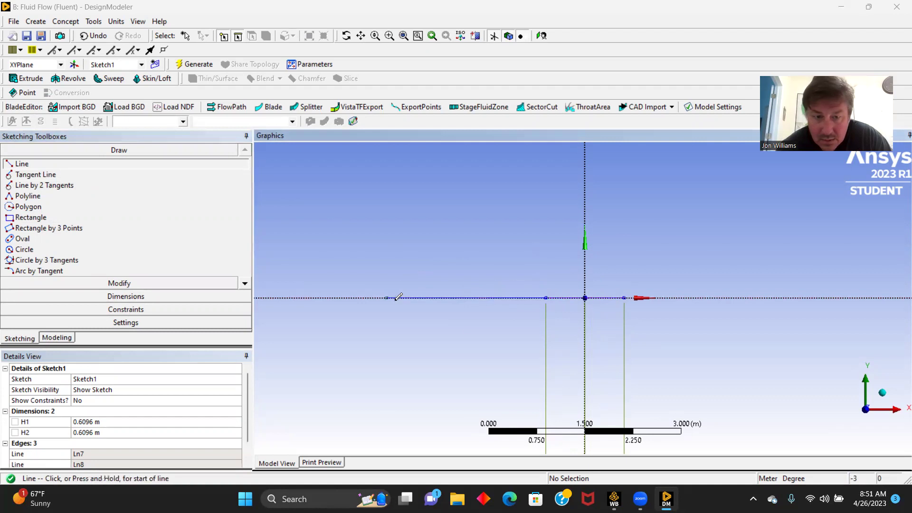
pyautogui.click(624, 297)
pyautogui.click(764, 297)
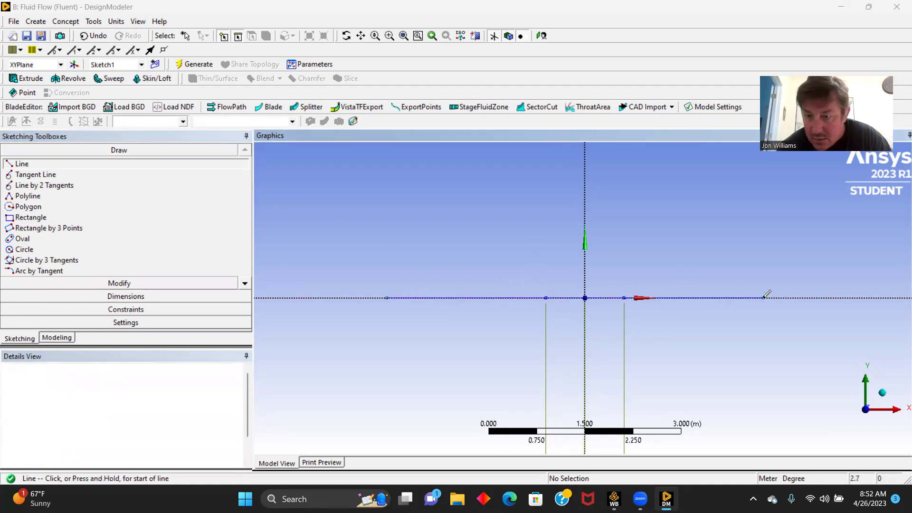
# - Dimension the lengths of the left and right outer lines, placing both dimensions below the X axis
pyautogui.click(157, 300)
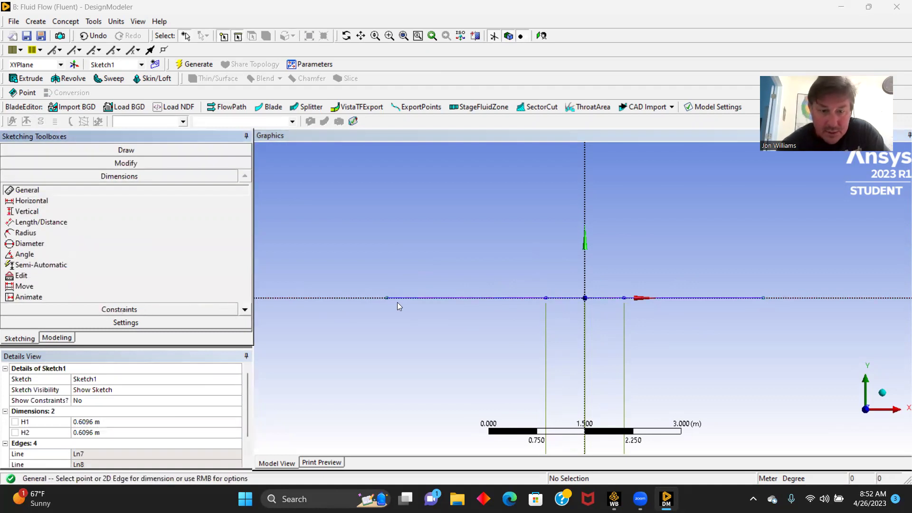
pyautogui.click(423, 298)
pyautogui.click(430, 350)
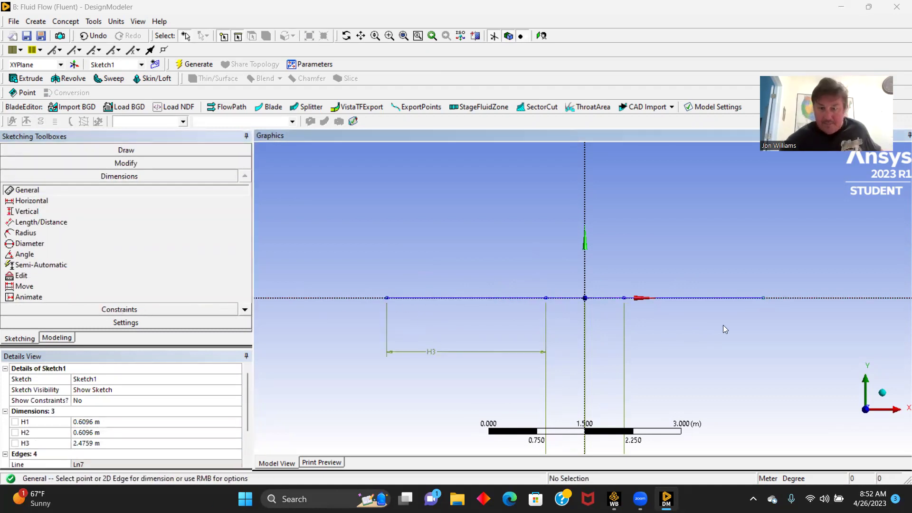
pyautogui.click(700, 300)
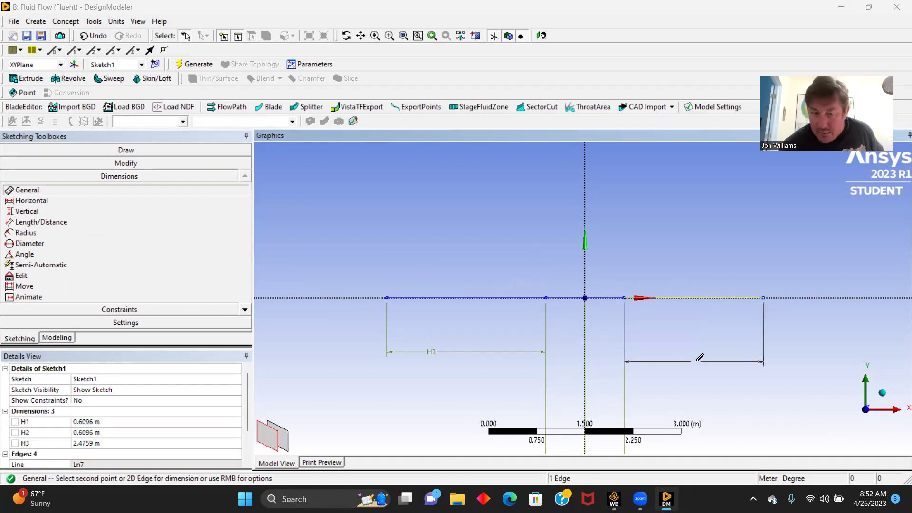
pyautogui.click(695, 362)
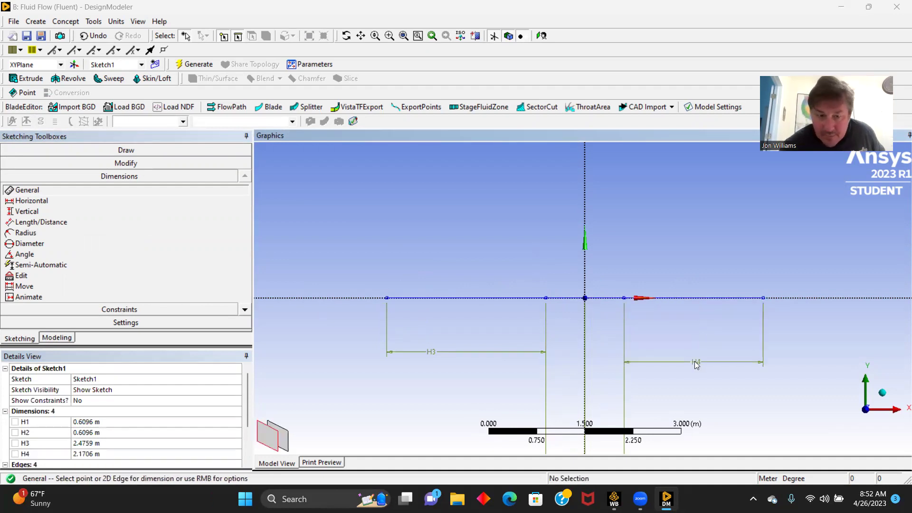
# - Set the length of the outer left line, H3, to 1.1176 m and the outer right line, H4, to 1.5748 m
pyautogui.click(94, 443)
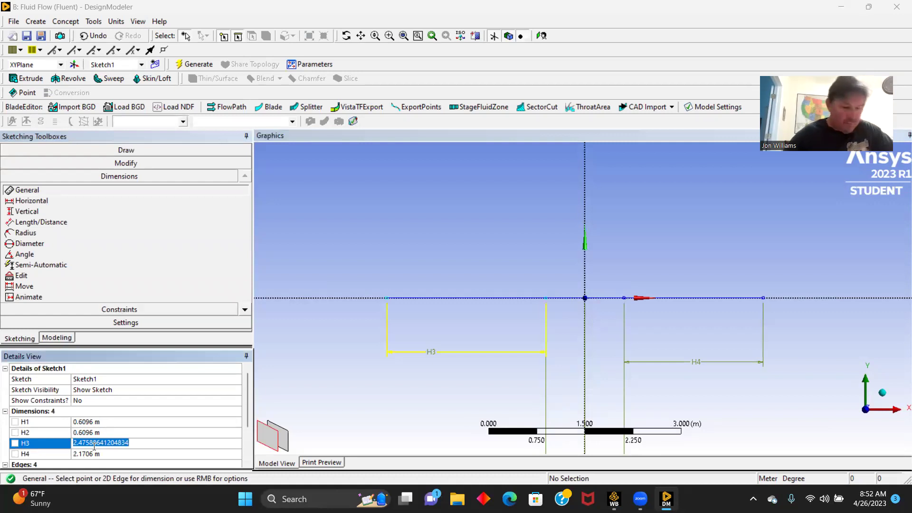
pyautogui.write('1.117')
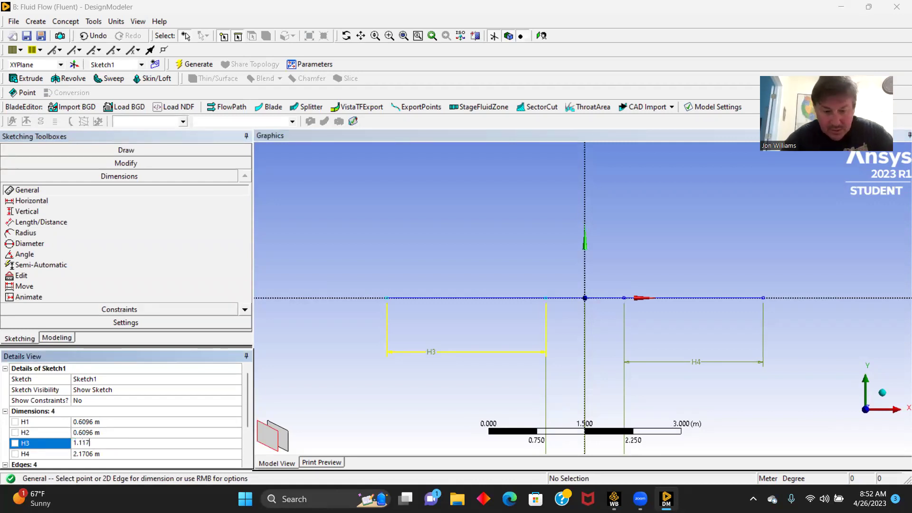
pyautogui.write('6')
pyautogui.press('Return')
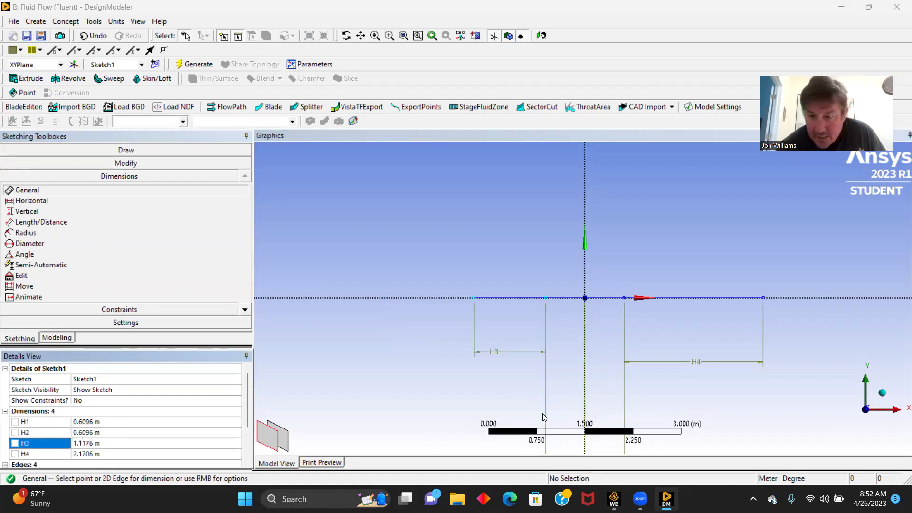
pyautogui.click(94, 454)
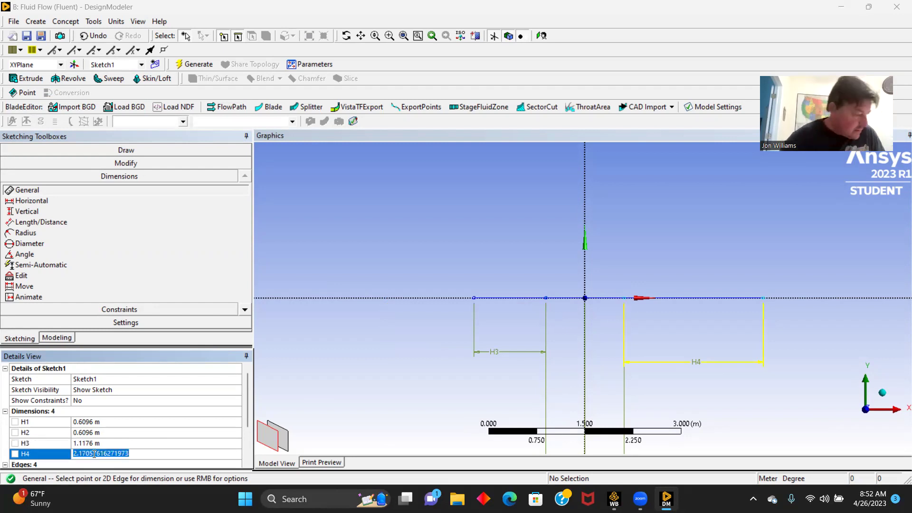
pyautogui.write('1.5748')
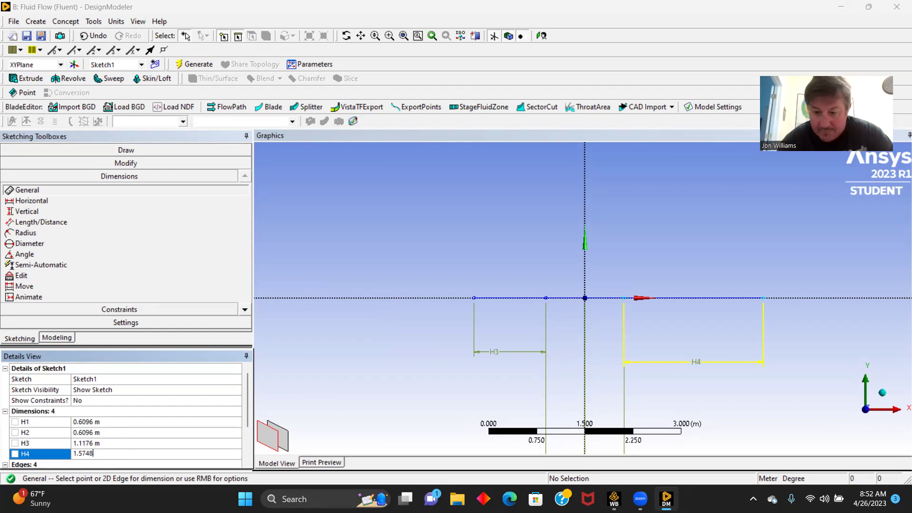
pyautogui.press('Return')
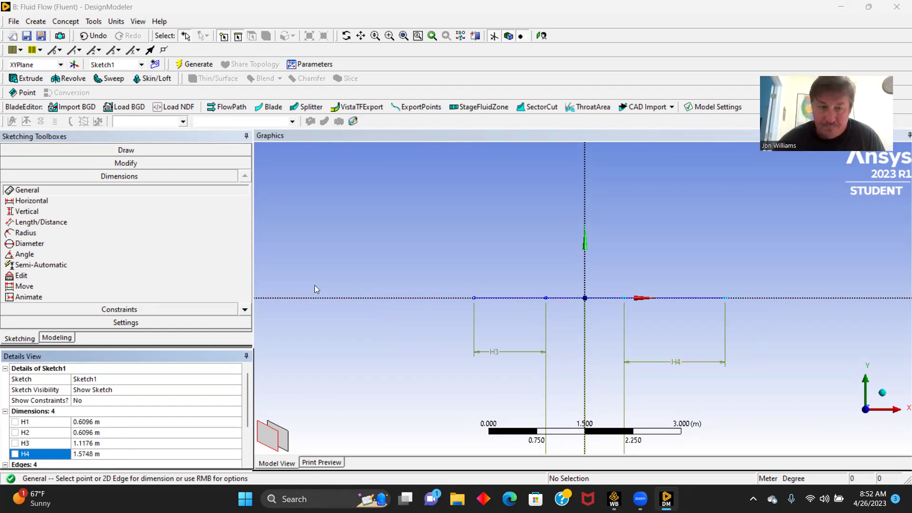
# - Sketch four vertical lines across the X axis, each about 2.3 to 2.6 m long, one near each non-origin endpoint of the horizontal lines
pyautogui.click(104, 150)
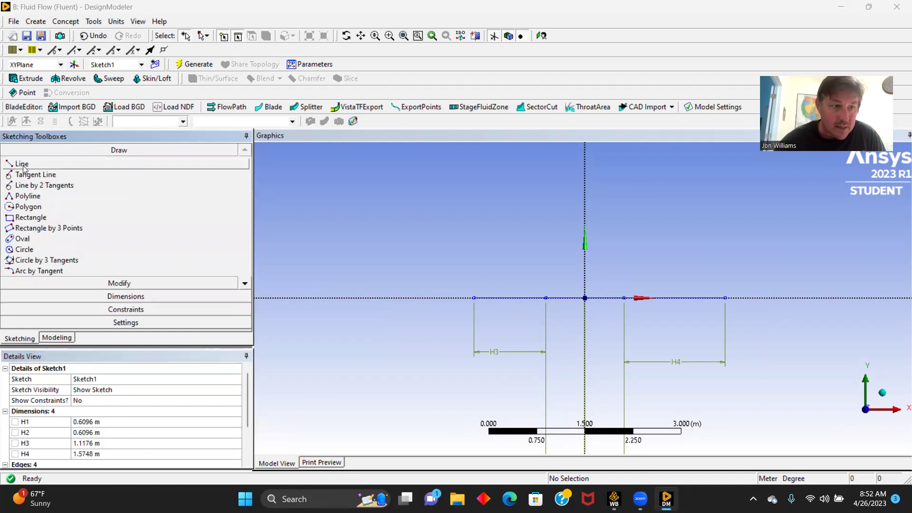
pyautogui.click(22, 164)
pyautogui.click(465, 231)
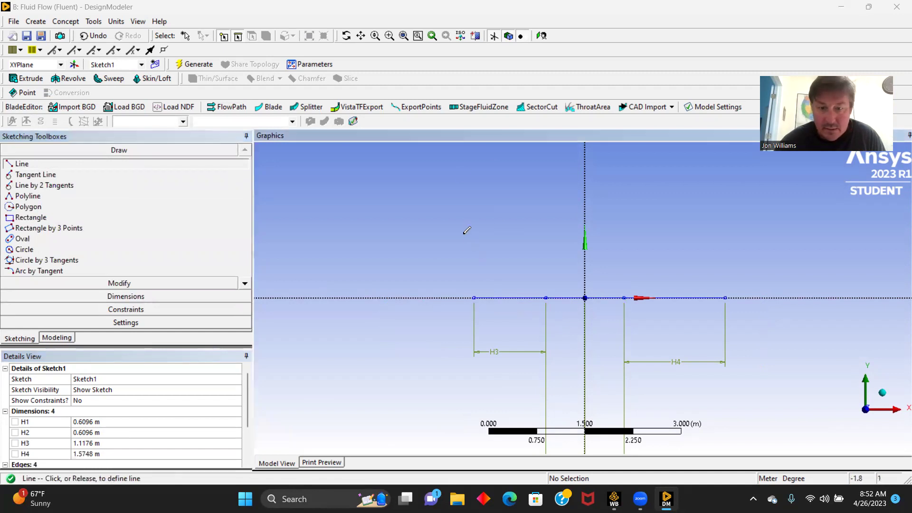
pyautogui.click(465, 386)
pyautogui.click(563, 236)
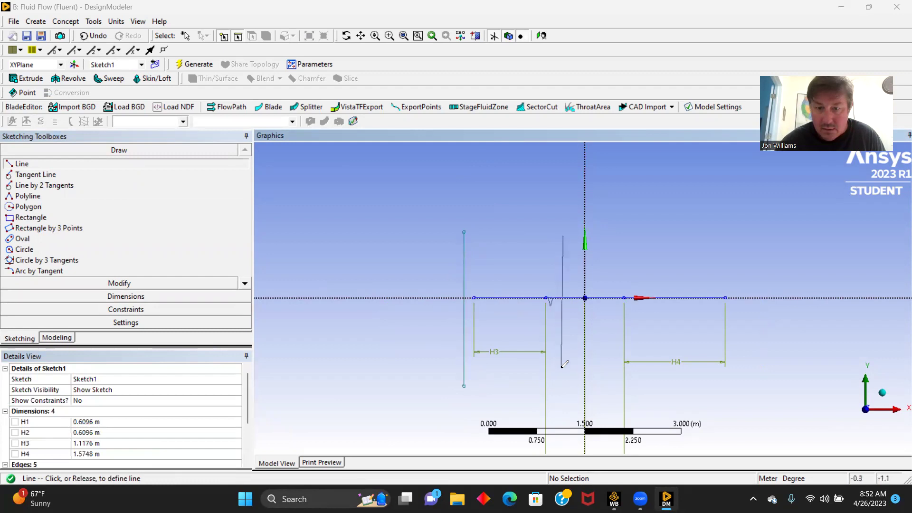
pyautogui.click(562, 386)
pyautogui.click(637, 231)
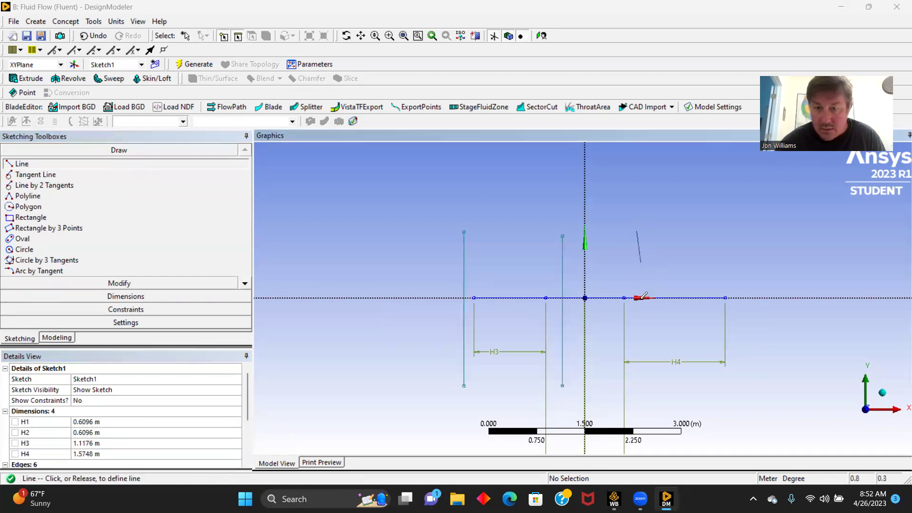
pyautogui.click(636, 388)
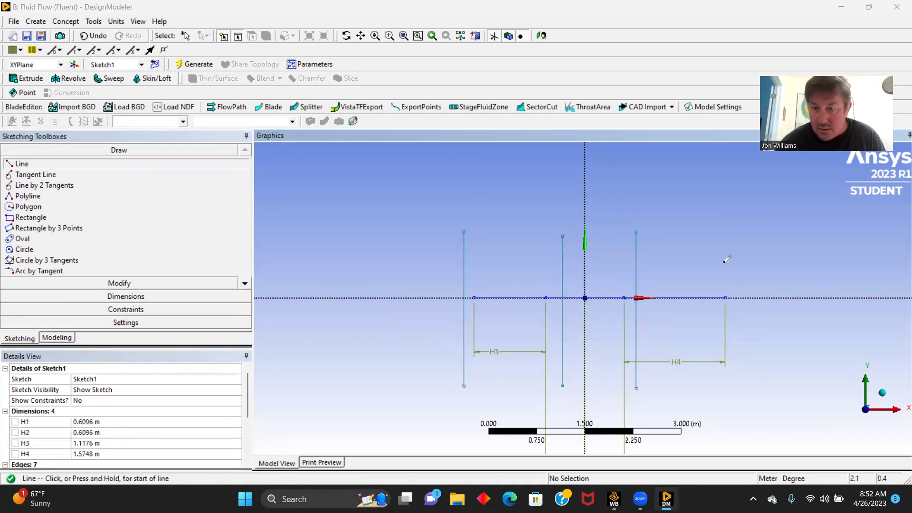
pyautogui.click(735, 229)
pyautogui.click(734, 394)
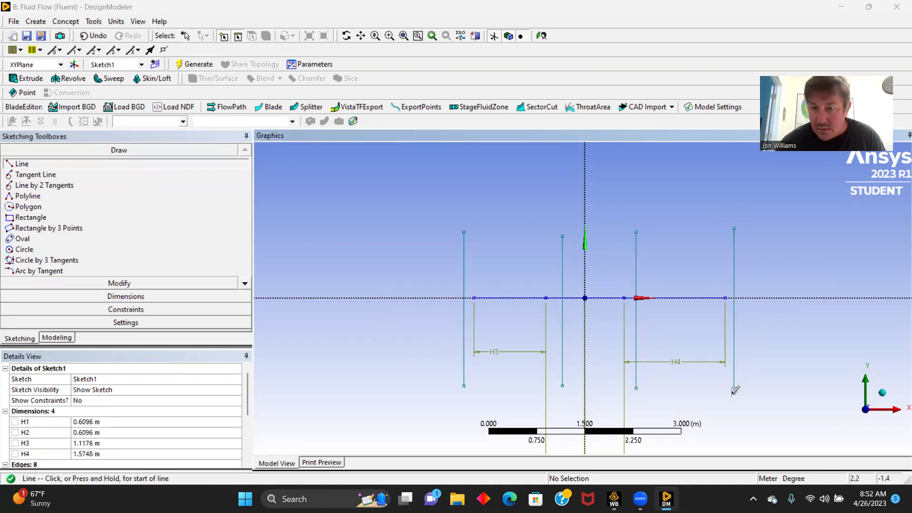
# - Apply Midpoint constraints centring each of the four vertical lines on its nearest horizontal line endpoint
pyautogui.click(134, 309)
pyautogui.click(28, 268)
pyautogui.click(464, 280)
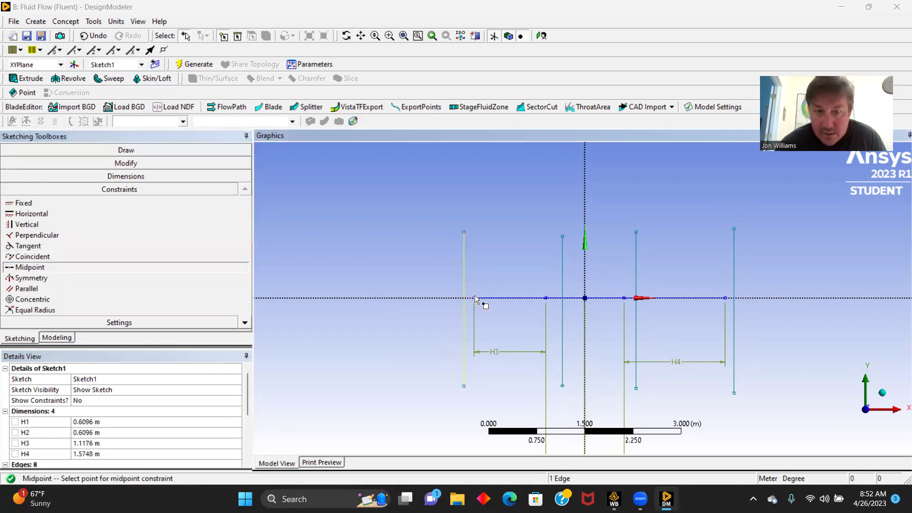
pyautogui.click(474, 298)
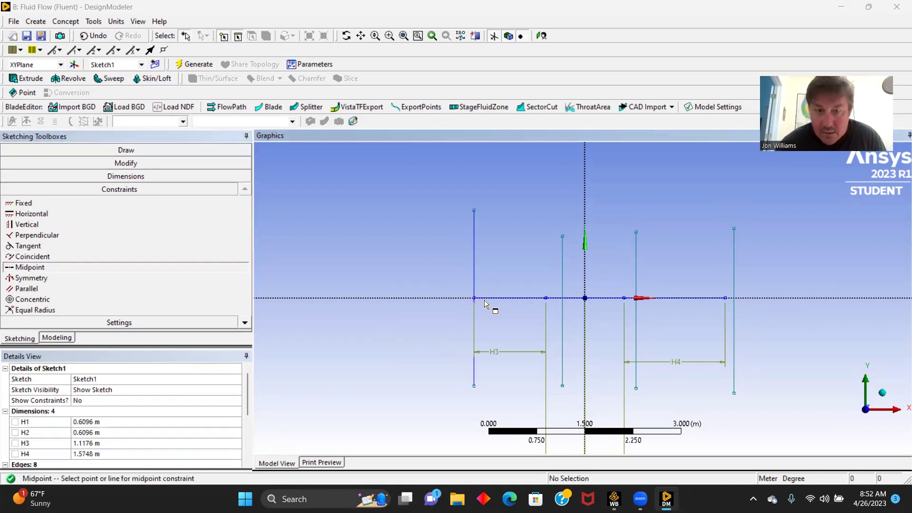
pyautogui.click(562, 276)
pyautogui.click(546, 298)
pyautogui.click(636, 284)
pyautogui.click(624, 297)
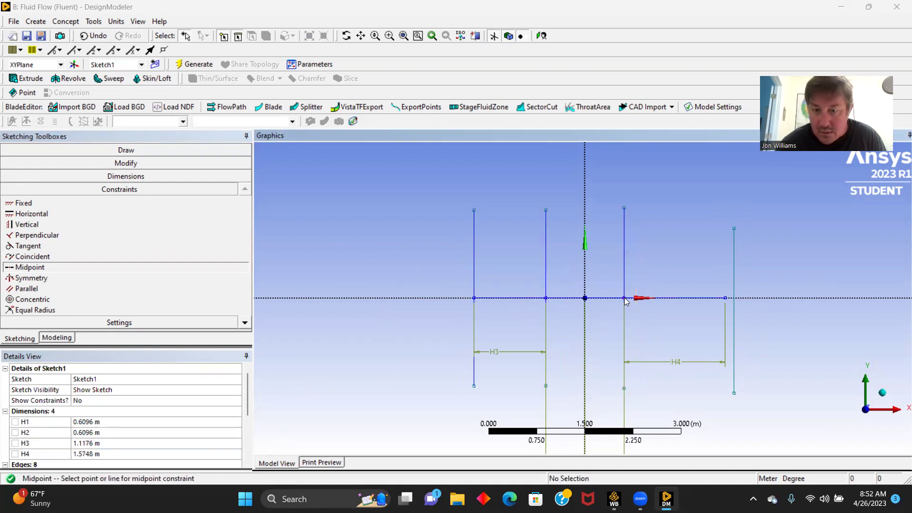
pyautogui.click(734, 284)
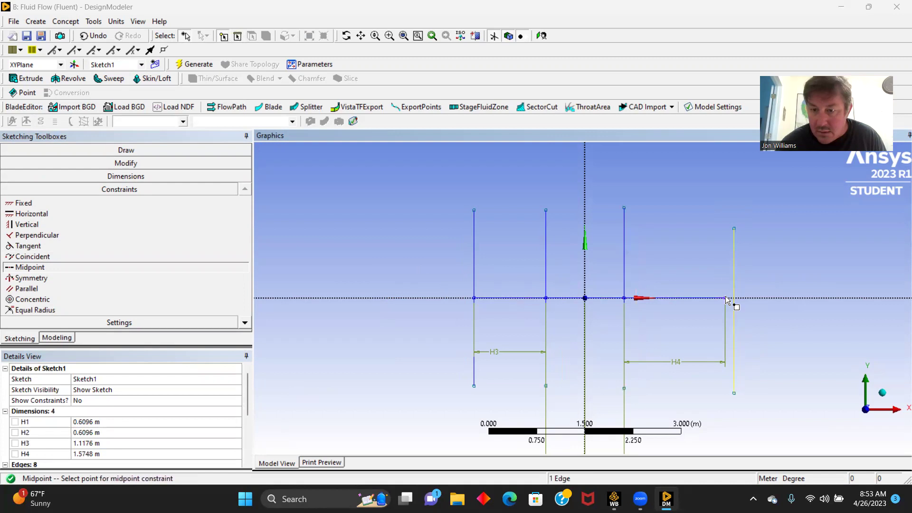
pyautogui.click(726, 298)
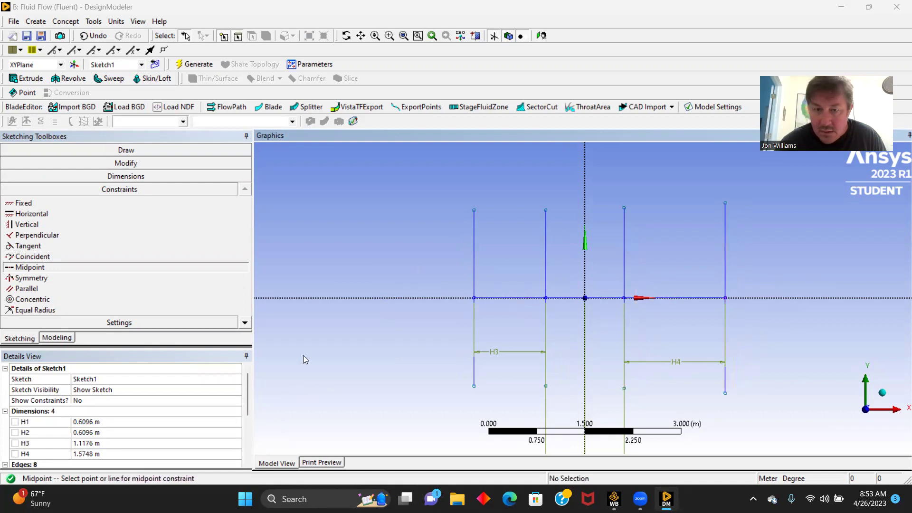
# - Dimension the leftmost vertical line on its outer side and set its length to 1.6256 m
pyautogui.click(123, 177)
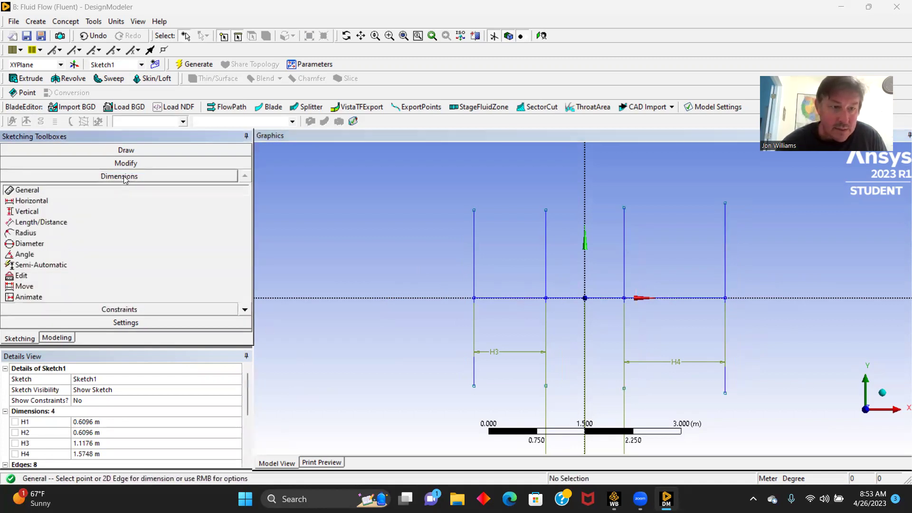
pyautogui.click(474, 275)
pyautogui.click(413, 274)
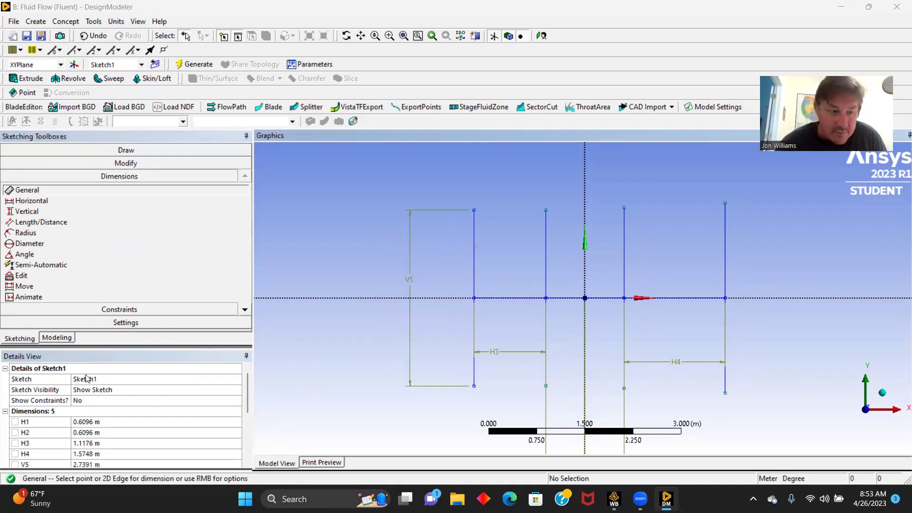
pyautogui.scroll(-1, 87, 378)
pyautogui.click(84, 432)
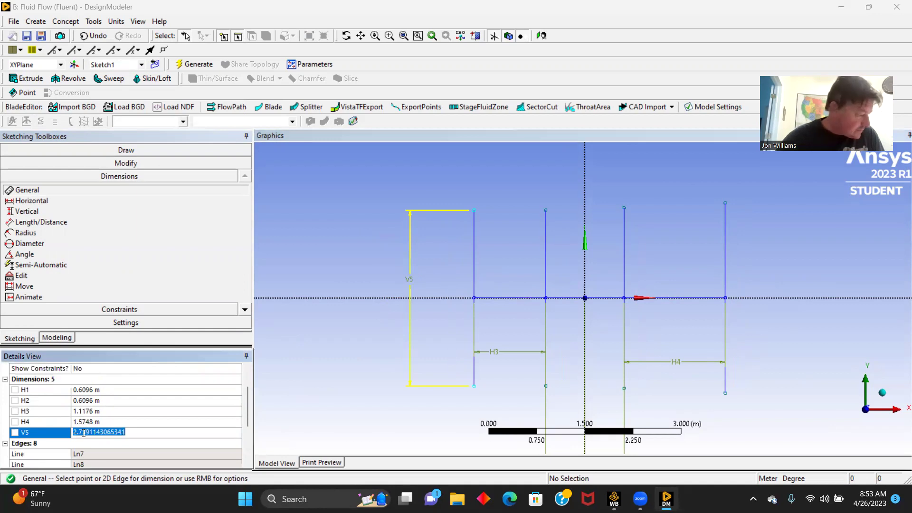
pyautogui.write('1.6256')
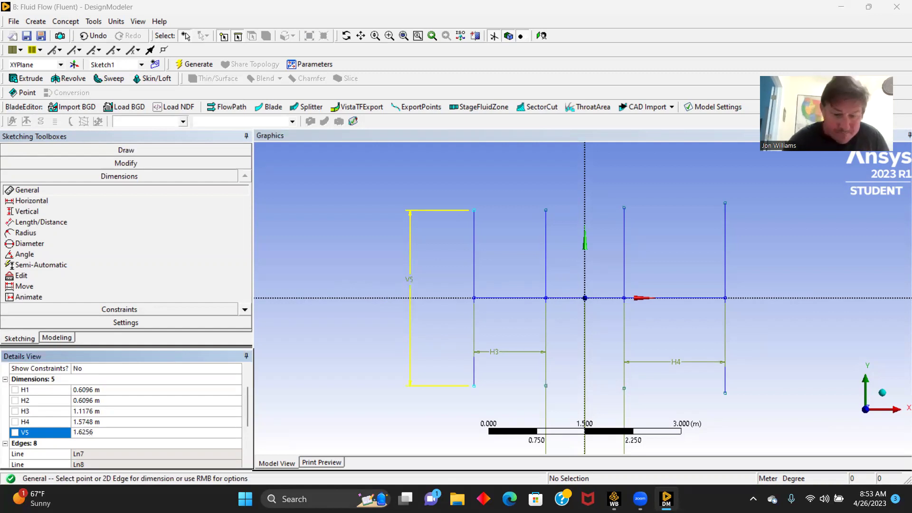
pyautogui.press('Return')
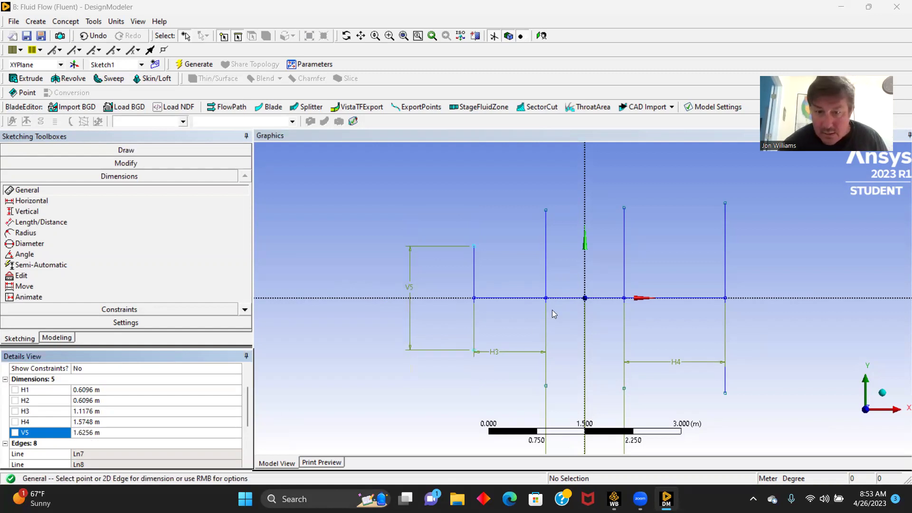
# - Dimension the vertical line just left of the origin and set its length to 0.6096 m
pyautogui.click(546, 278)
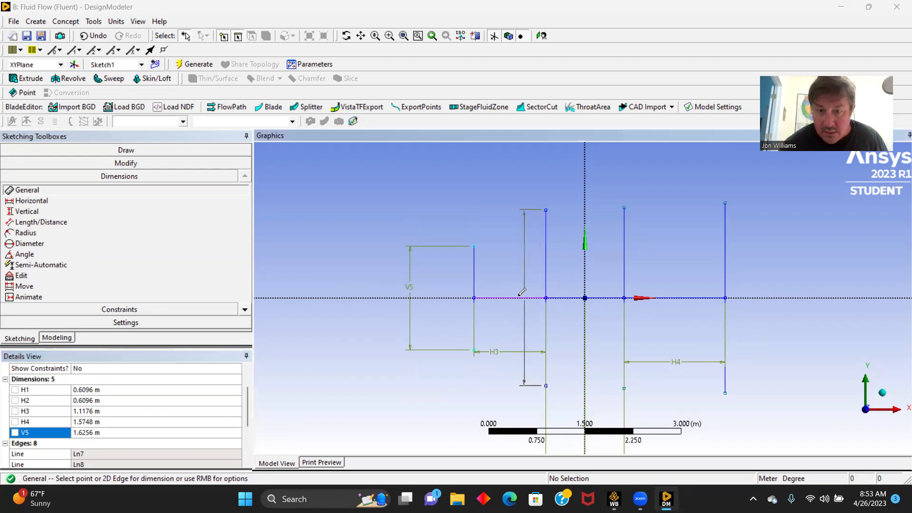
pyautogui.click(518, 306)
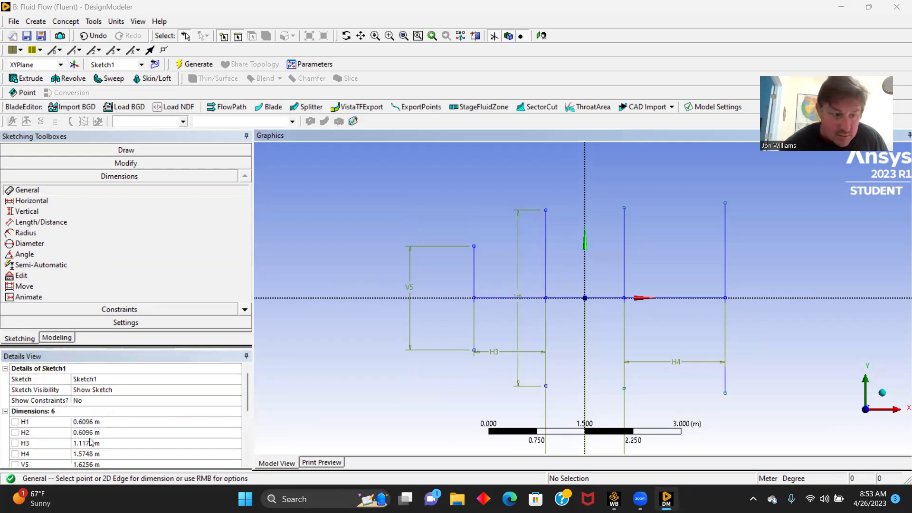
pyautogui.scroll(-1, 90, 447)
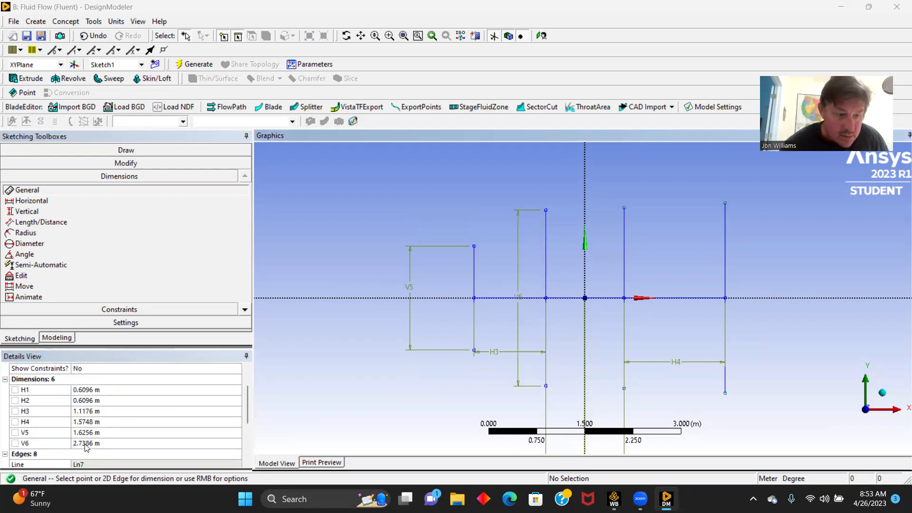
pyautogui.click(86, 443)
pyautogui.write('0.6096')
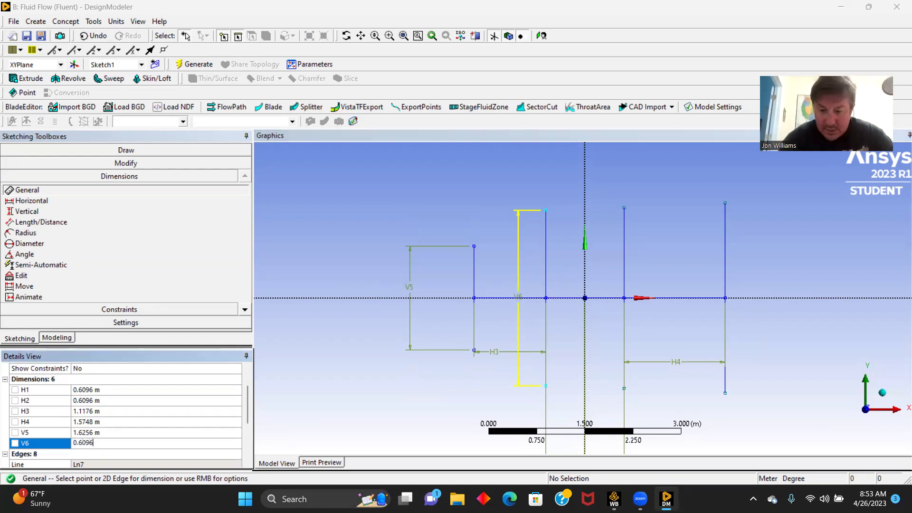
pyautogui.press('Return')
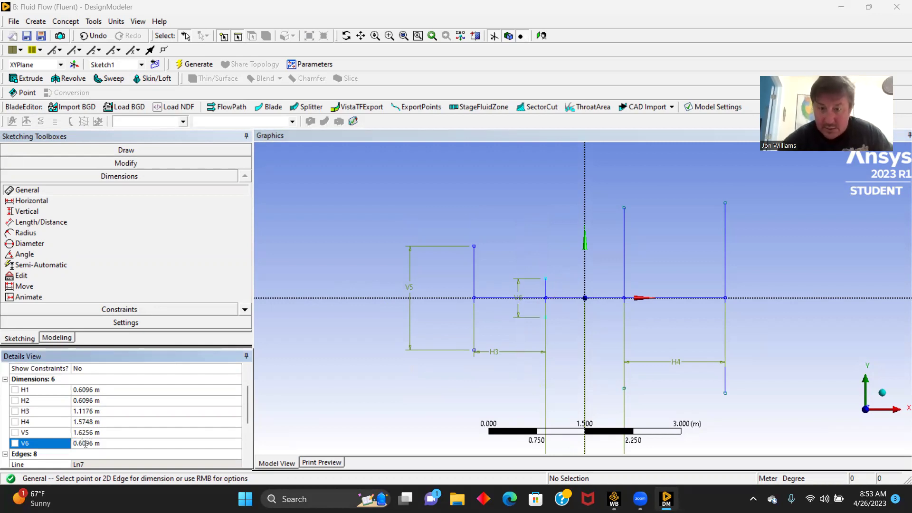
# - Dimension the vertical line just right of the origin and set its length to 0.6096 m
pyautogui.click(623, 281)
pyautogui.click(650, 295)
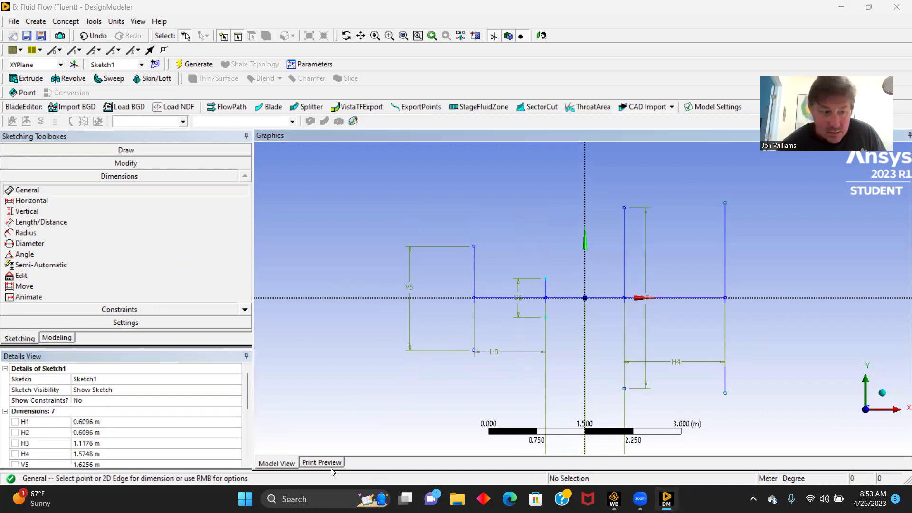
pyautogui.click(88, 454)
pyautogui.write('0.609')
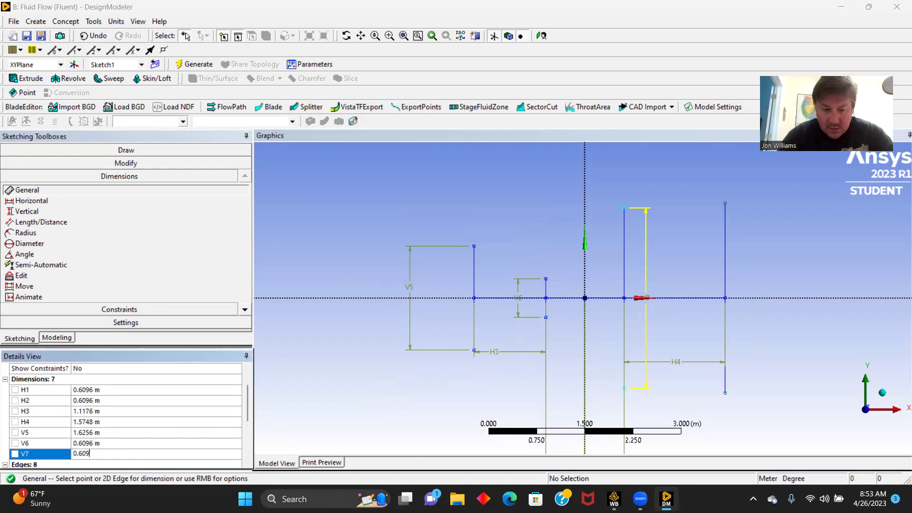
pyautogui.write('6')
pyautogui.press('Return')
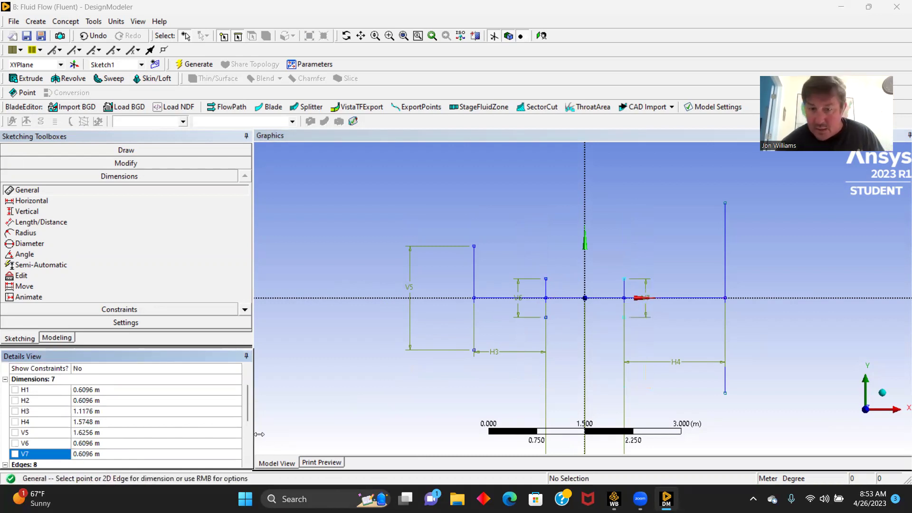
# - Dimension the rightmost vertical line on its outer side and set its length to 0.889 m
pyautogui.click(728, 264)
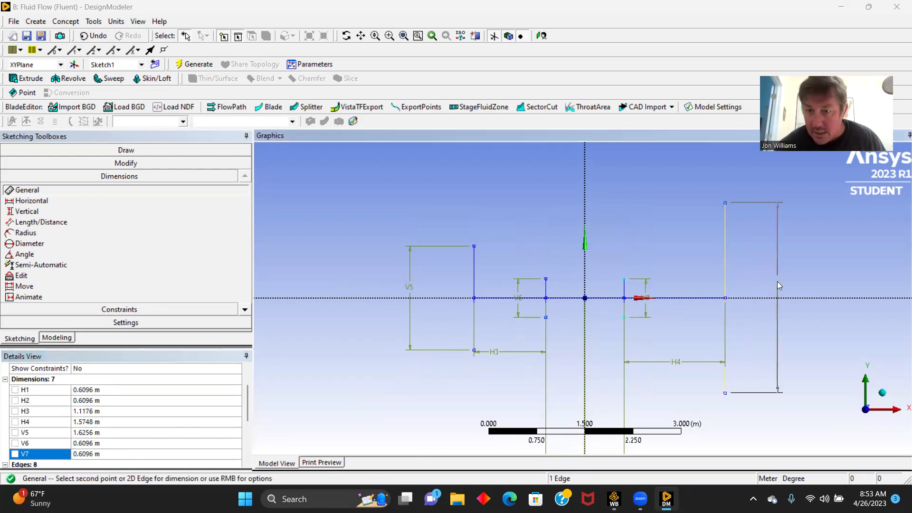
pyautogui.click(779, 279)
pyautogui.scroll(-3, 118, 400)
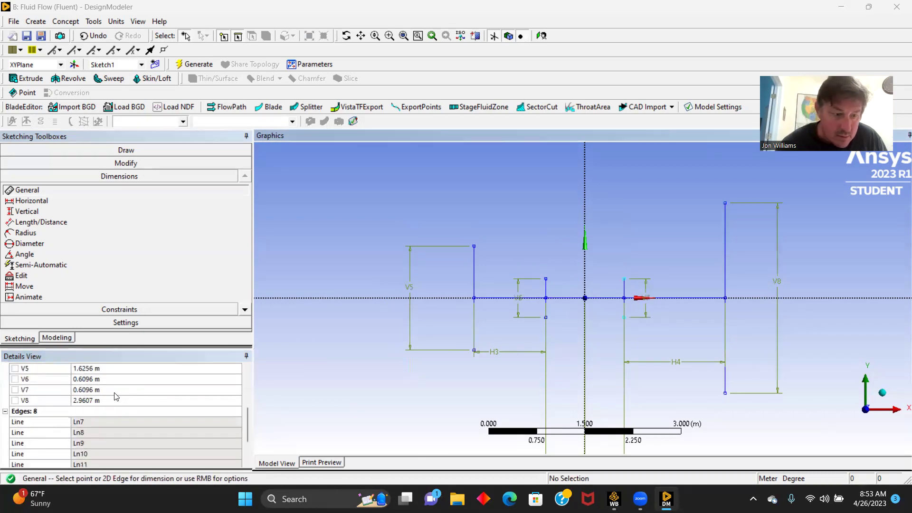
pyautogui.click(91, 401)
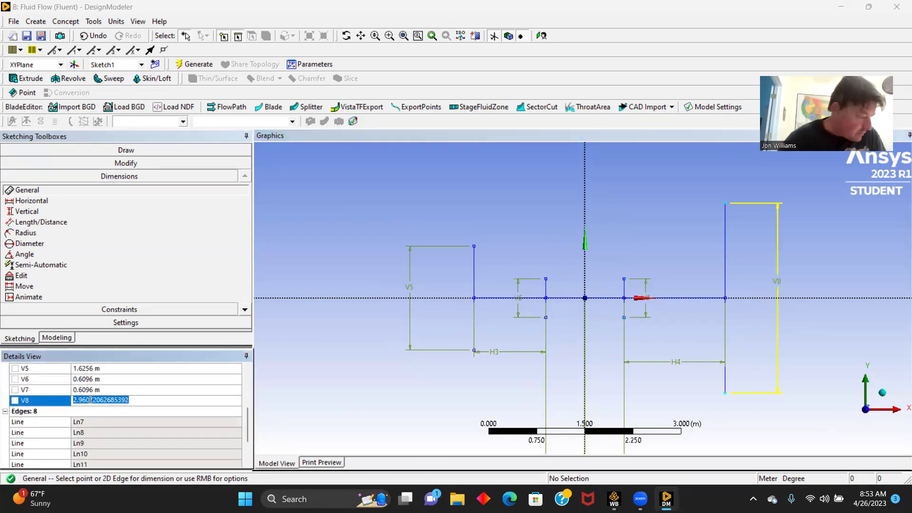
pyautogui.write('0.889')
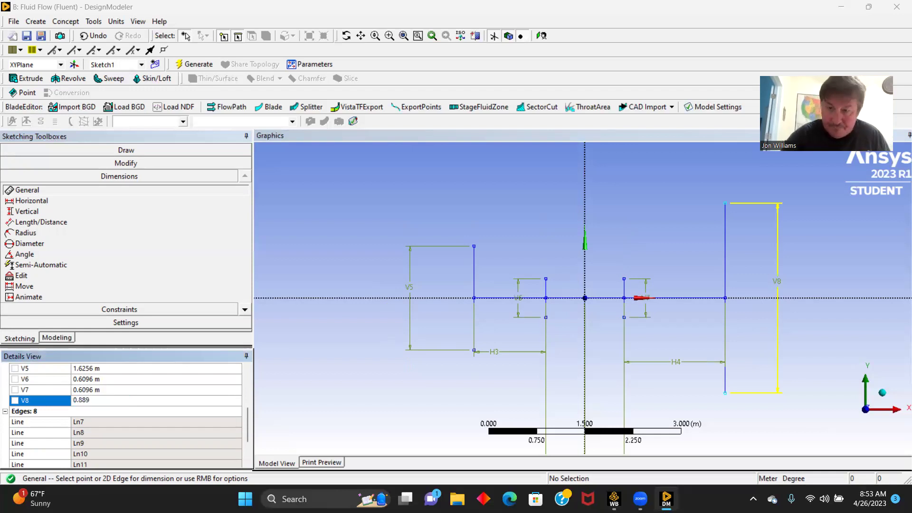
pyautogui.press('Return')
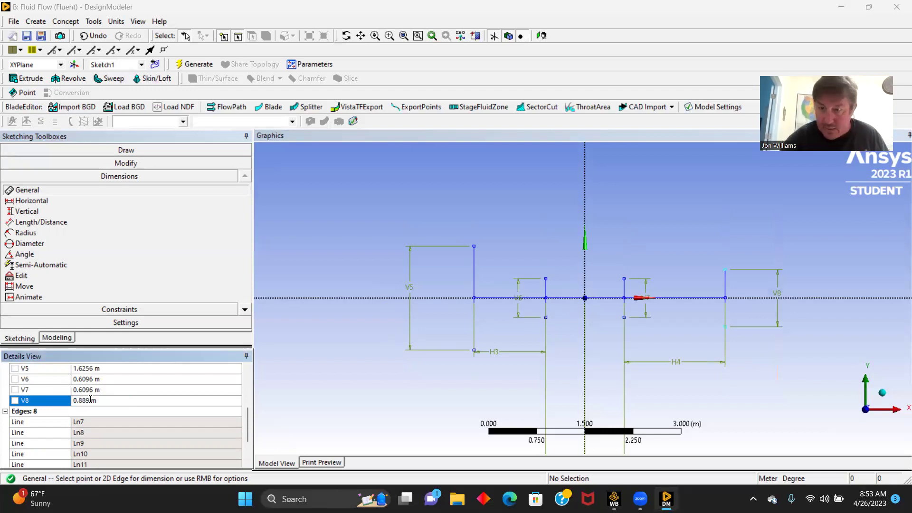
# - Draw three connected lines joining the upper endpoints of the four vertical lines, from the leftmost to the rightmost
pyautogui.click(125, 150)
pyautogui.click(42, 163)
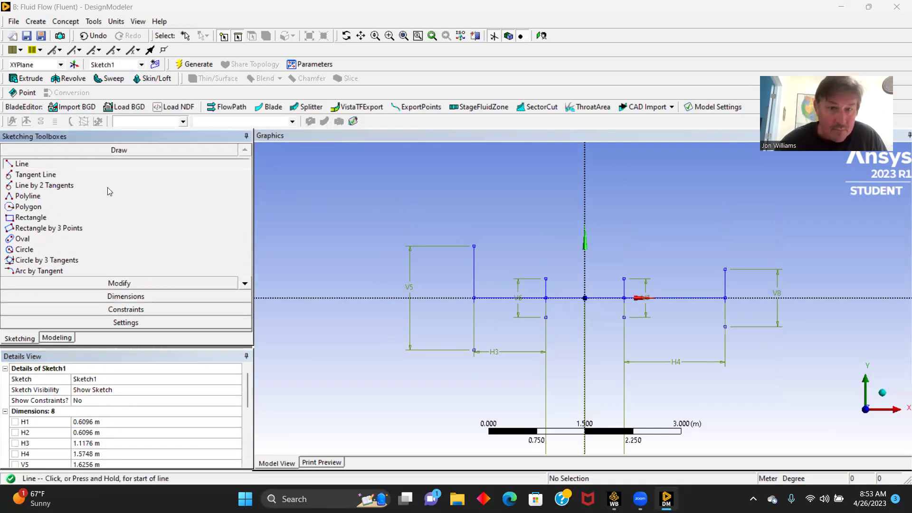
pyautogui.click(474, 245)
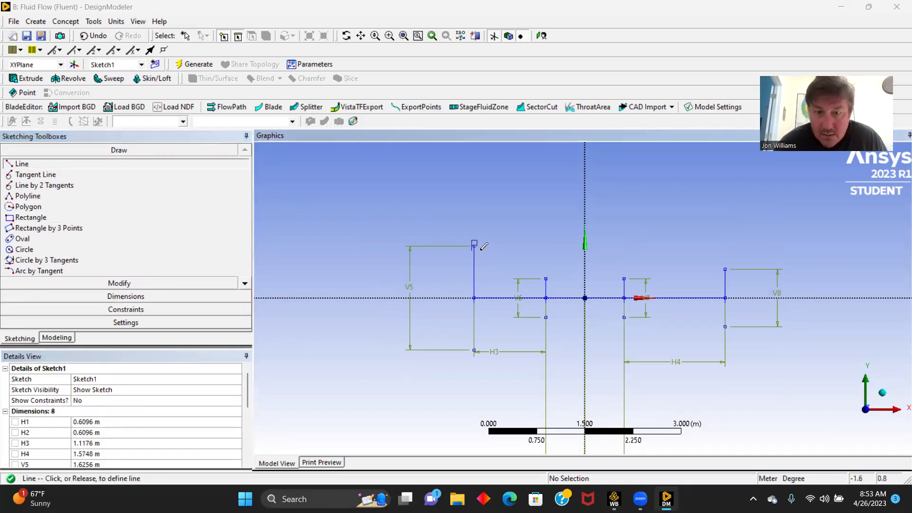
pyautogui.click(546, 278)
pyautogui.click(546, 277)
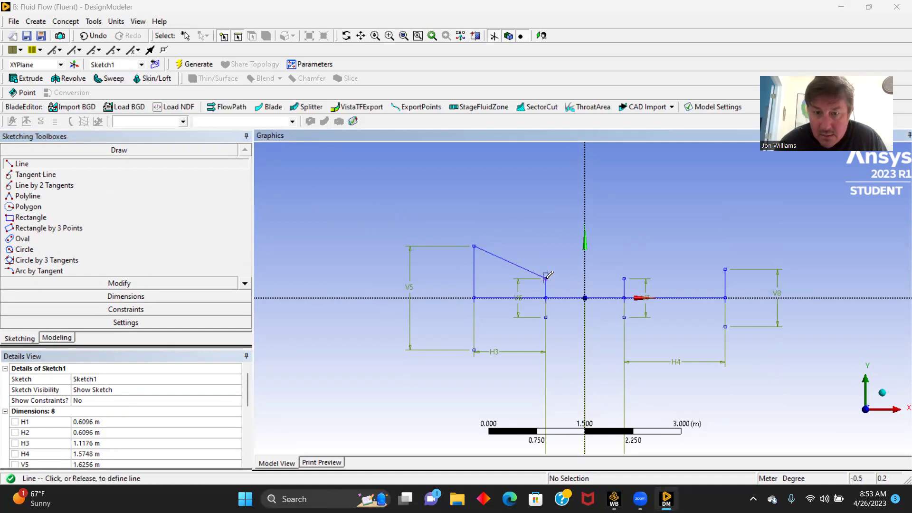
pyautogui.click(624, 277)
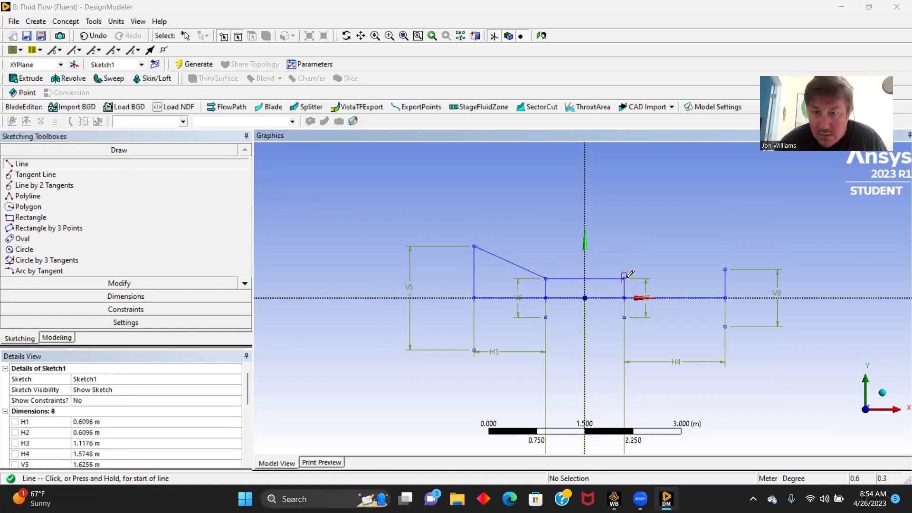
pyautogui.click(624, 277)
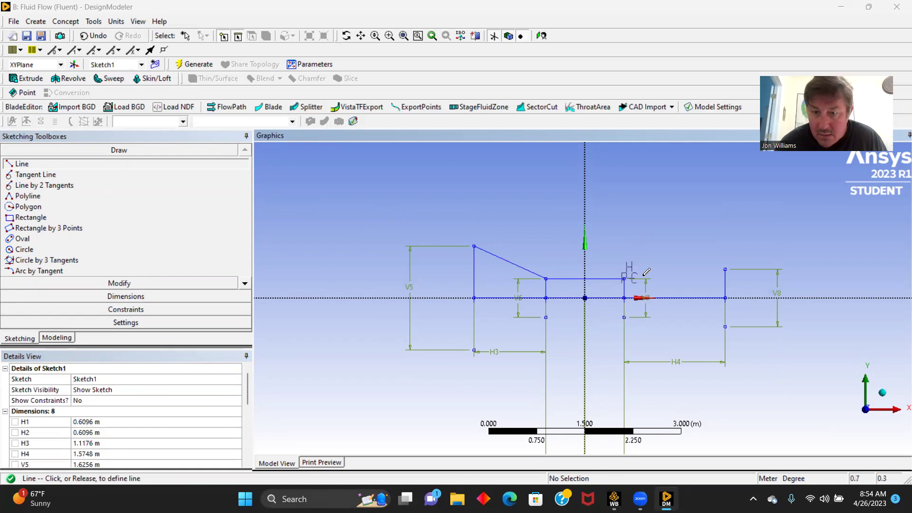
pyautogui.click(725, 269)
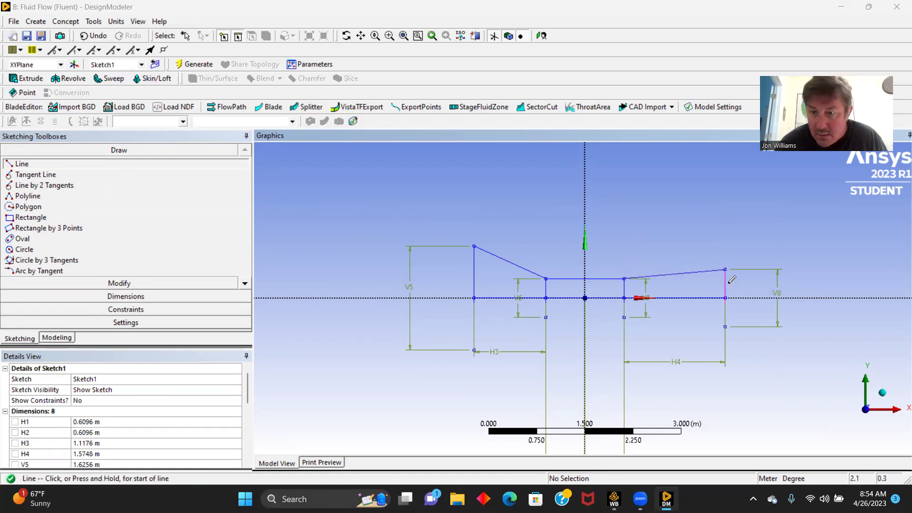
# - Draw three connected lines joining the lower endpoints of the four vertical lines, from the rightmost to the leftmost
pyautogui.click(724, 326)
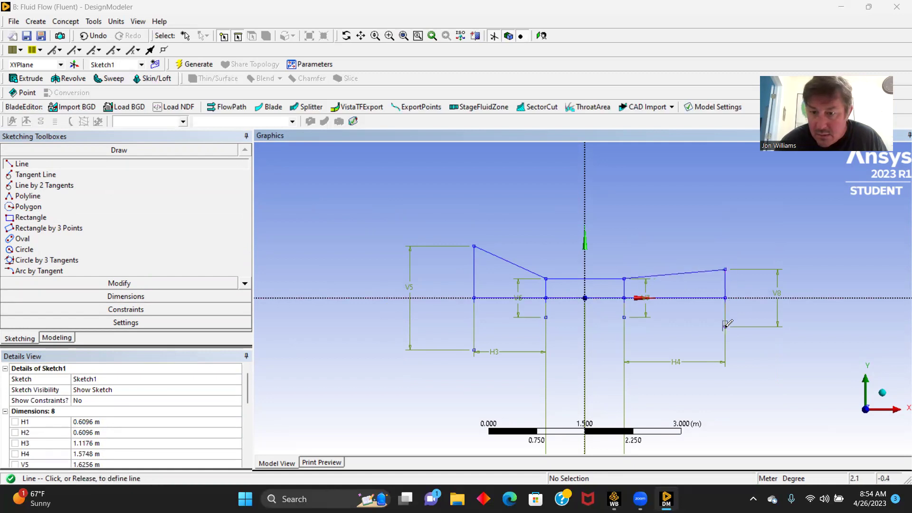
pyautogui.click(625, 317)
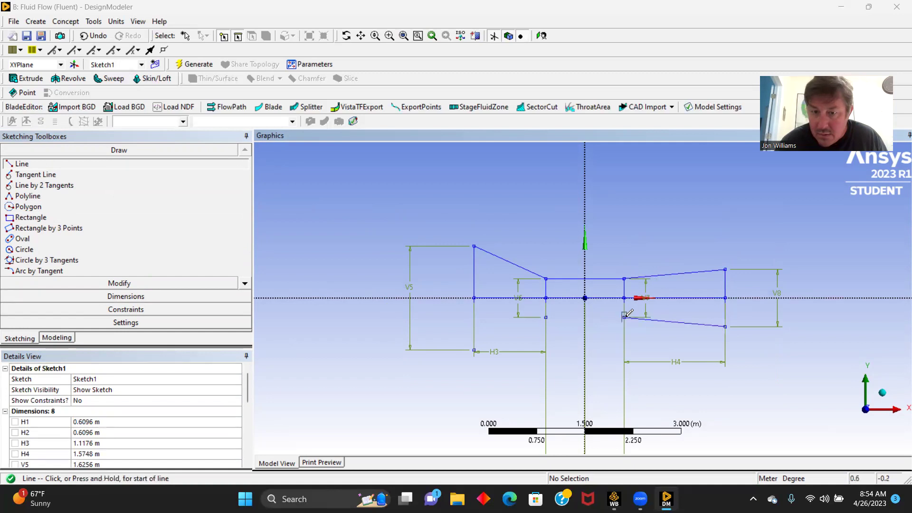
pyautogui.click(624, 317)
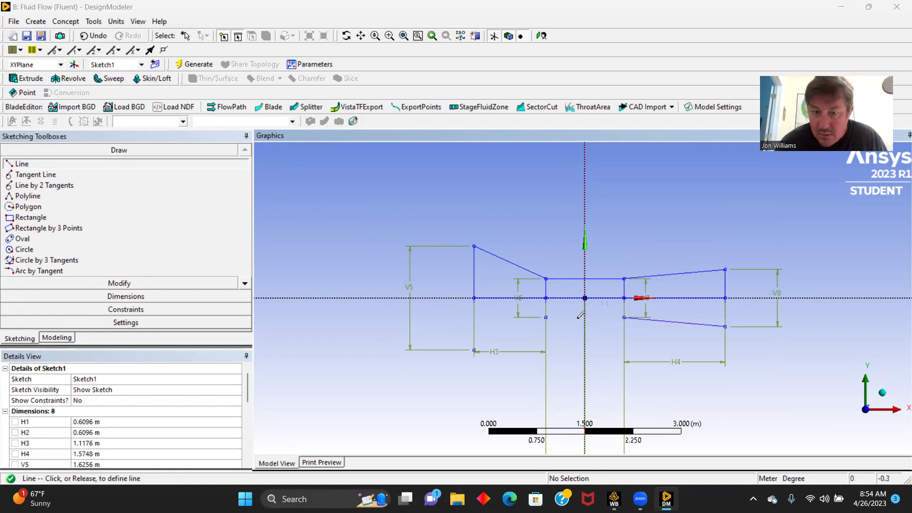
pyautogui.click(545, 317)
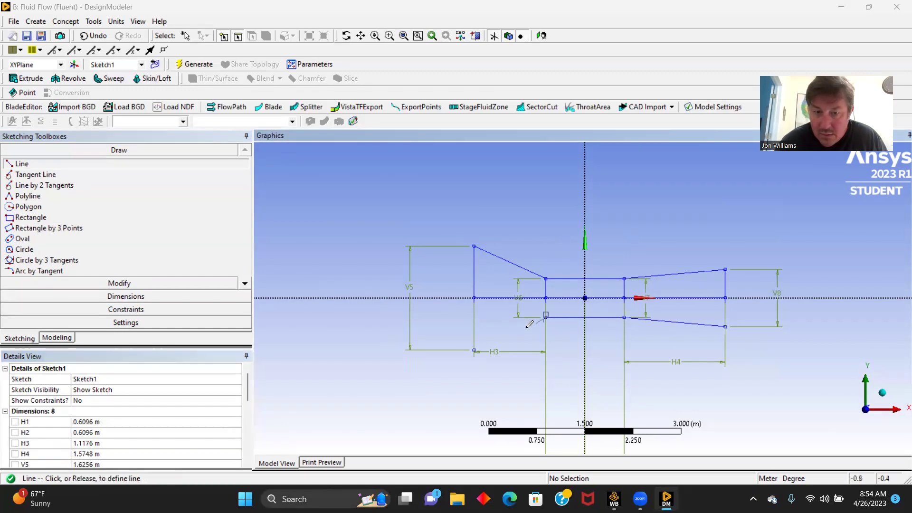
pyautogui.click(475, 349)
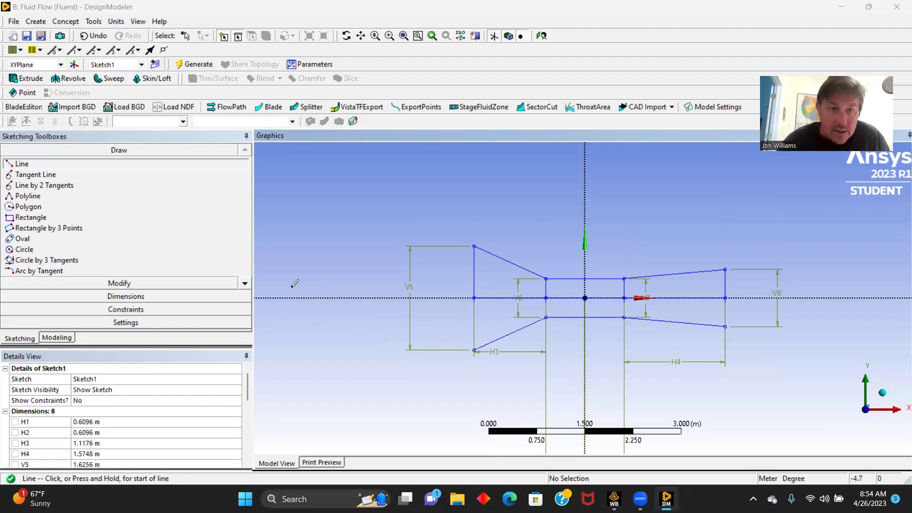
# - Delete the leftmost horizontal centerline segment and the vertical line just left of the origin
pyautogui.click(119, 296)
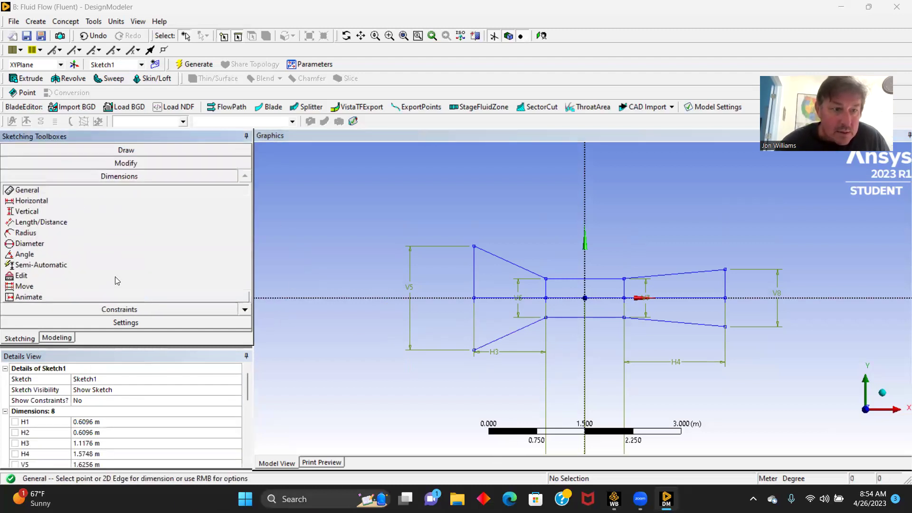
pyautogui.click(143, 151)
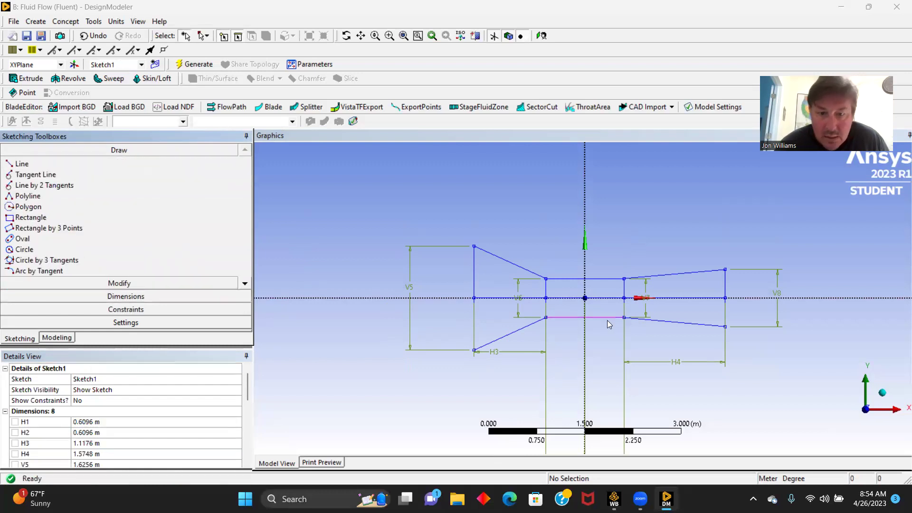
pyautogui.click(501, 299)
pyautogui.click(499, 298)
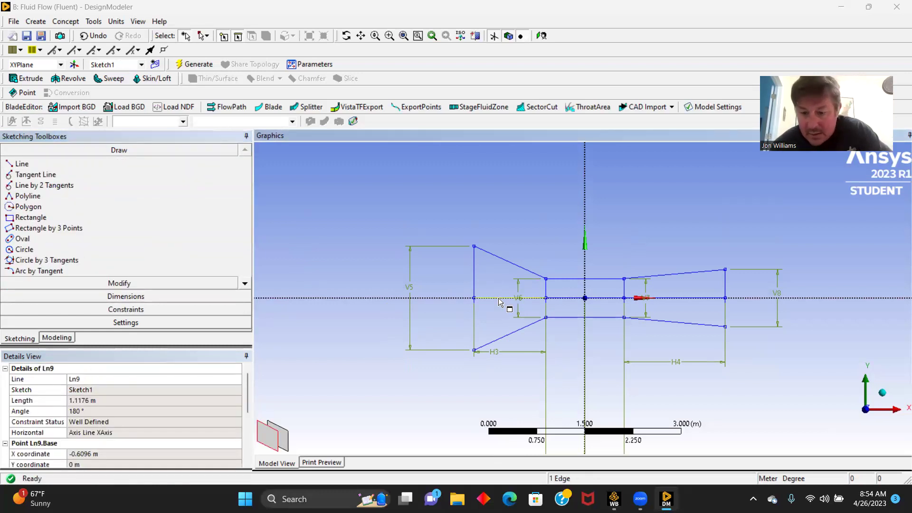
pyautogui.click(500, 302)
pyautogui.click(547, 298)
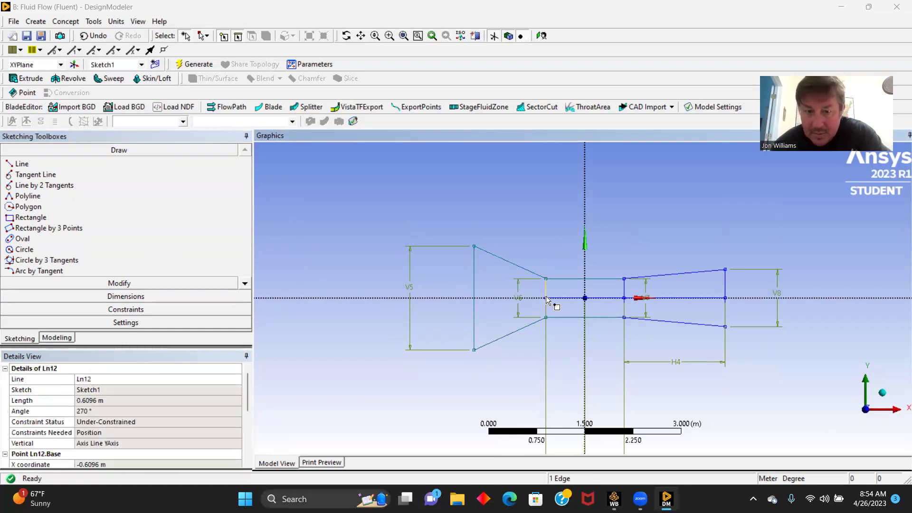
pyautogui.press('Delete')
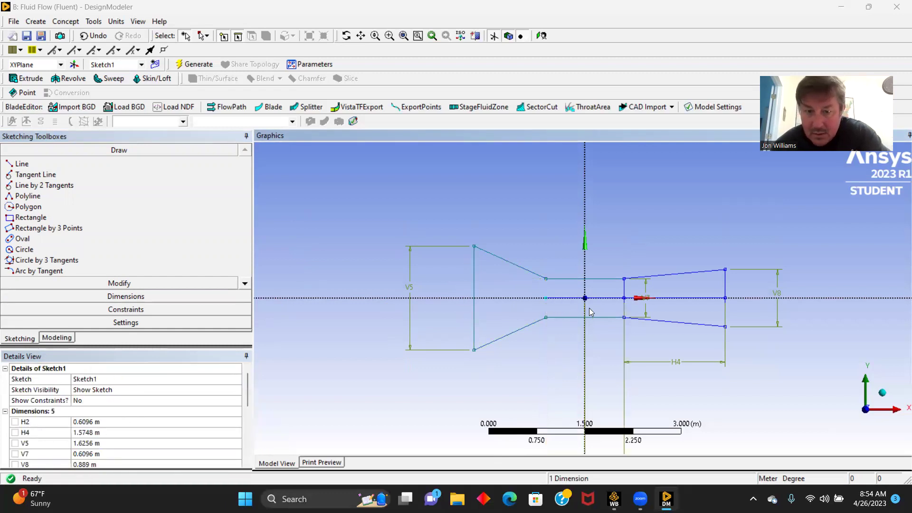
# - Delete the two horizontal centerline segments on either side of the origin
pyautogui.click(569, 299)
pyautogui.press('Delete')
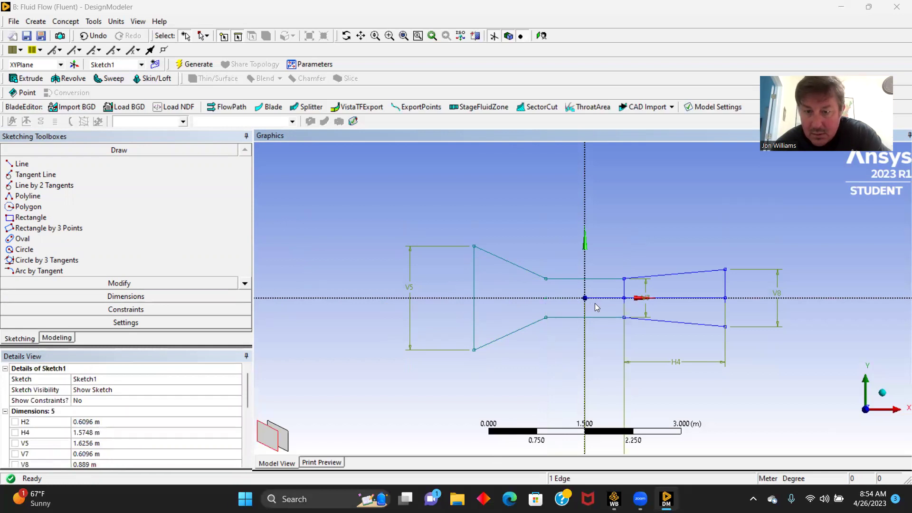
pyautogui.click(601, 299)
pyautogui.press('Delete')
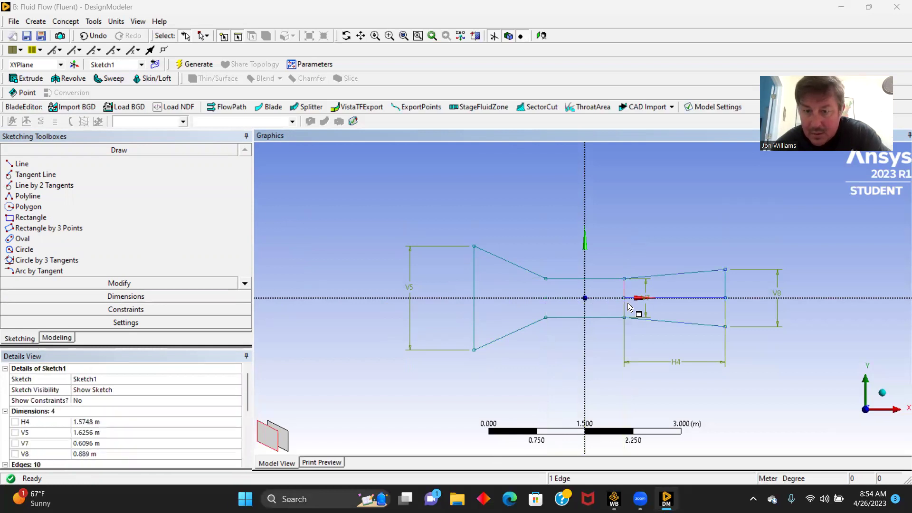
# - Delete the vertical line just right of the origin and the rightmost horizontal centerline segment
pyautogui.click(625, 307)
pyautogui.press('Delete')
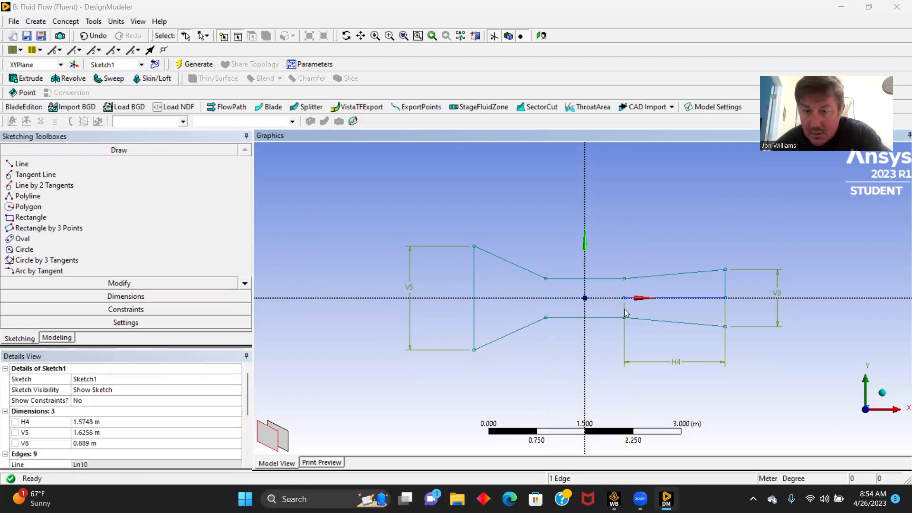
pyautogui.click(624, 307)
pyautogui.press('Delete')
pyautogui.click(691, 299)
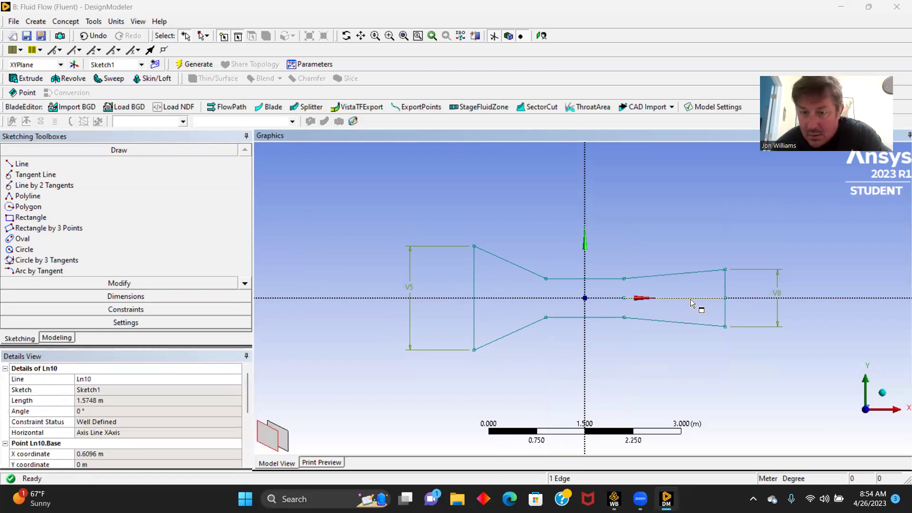
pyautogui.press('Delete')
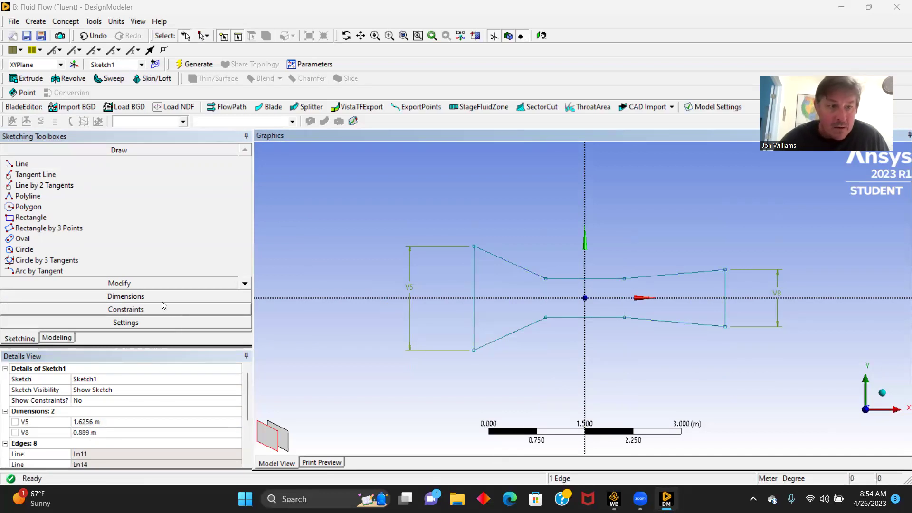
# - Generate a surface from Sketch1 on the XY plane, using the Add Material operation
pyautogui.click(65, 23)
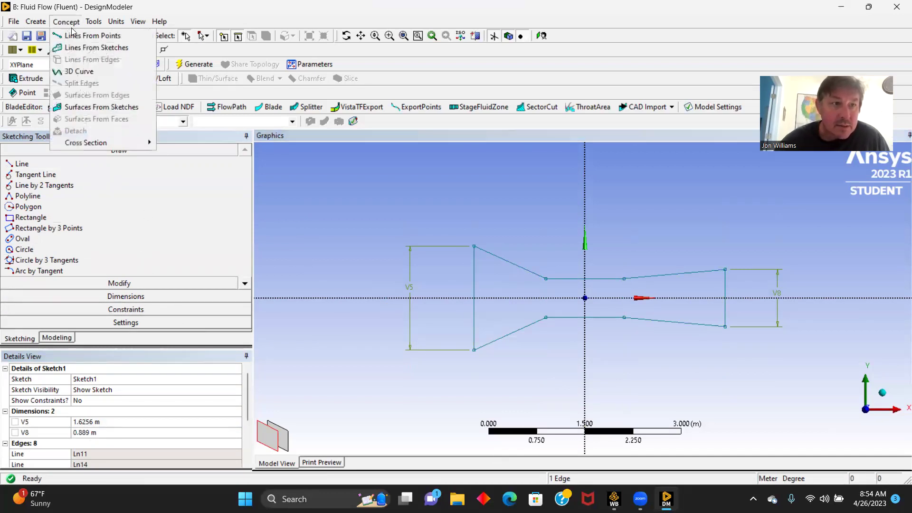
pyautogui.click(81, 108)
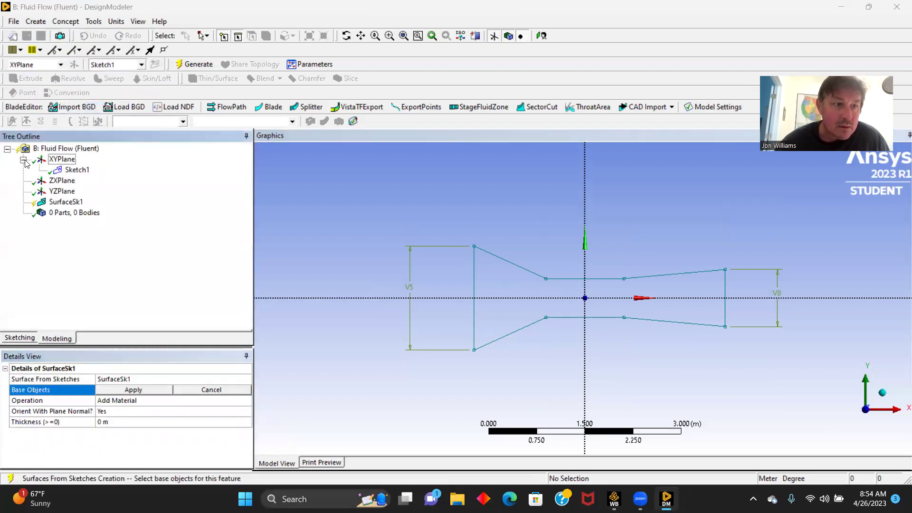
pyautogui.click(76, 170)
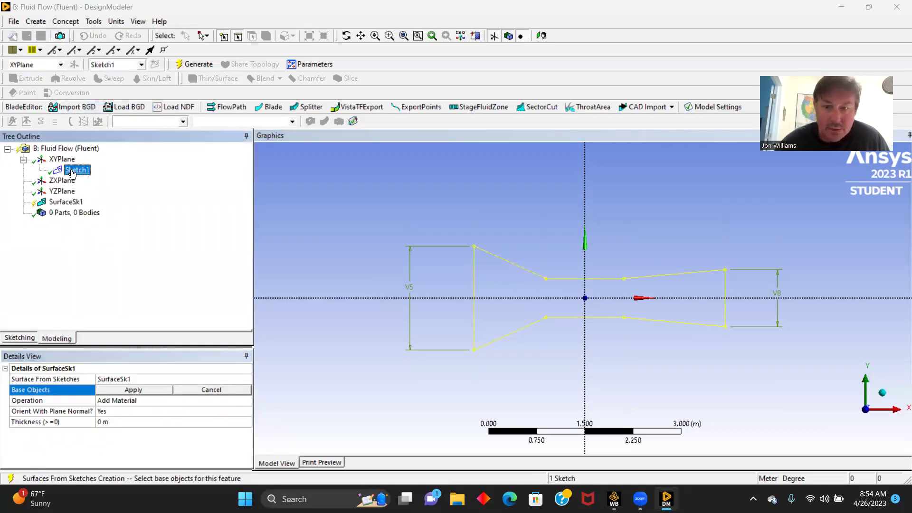
pyautogui.click(143, 390)
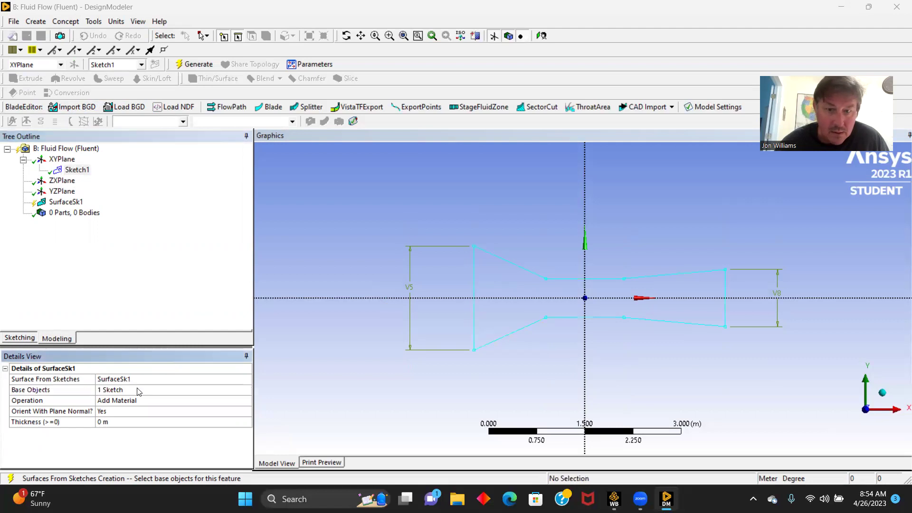
pyautogui.click(195, 66)
pyautogui.scroll(5, 536, 234)
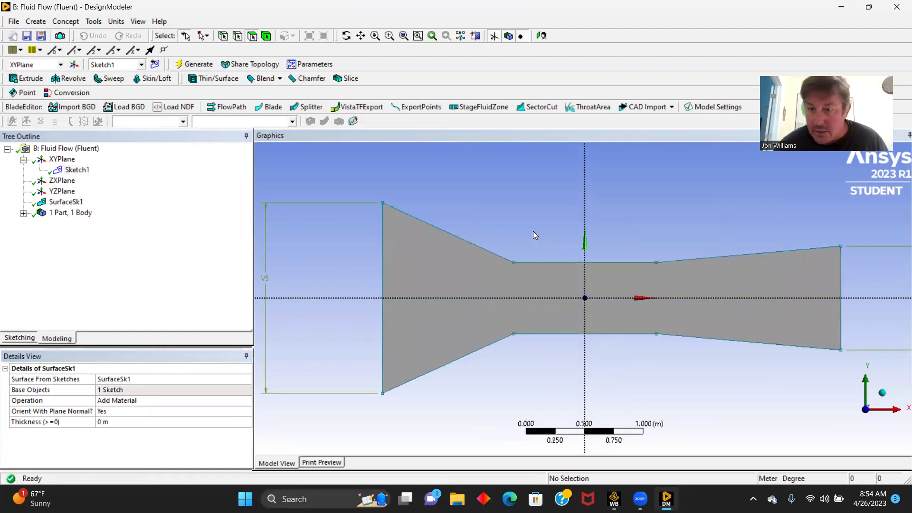
pyautogui.scroll(3, 528, 221)
pyautogui.scroll(-2, 524, 220)
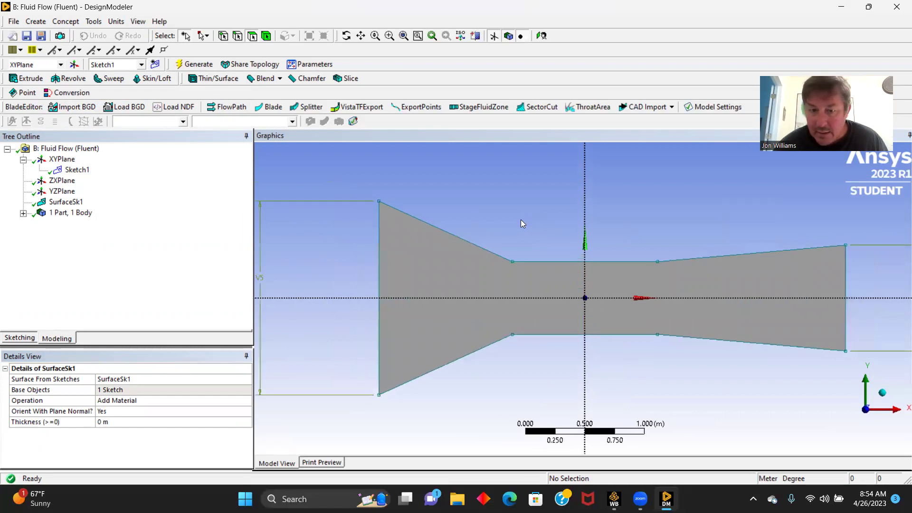
pyautogui.scroll(-1, 520, 219)
# - Switch to the Workbench project and open the Mesh cell of Fluid Flow (Fluent) system B
pyautogui.moveTo(614, 498)
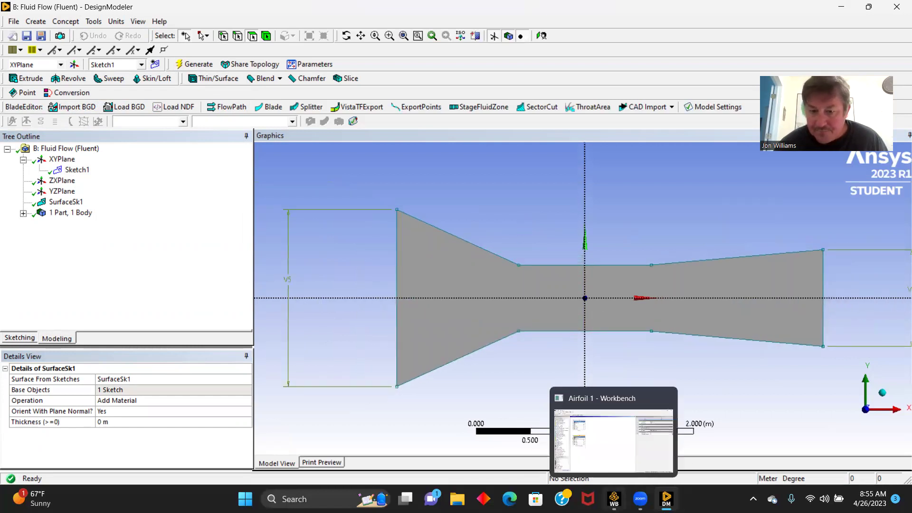
pyautogui.click(605, 442)
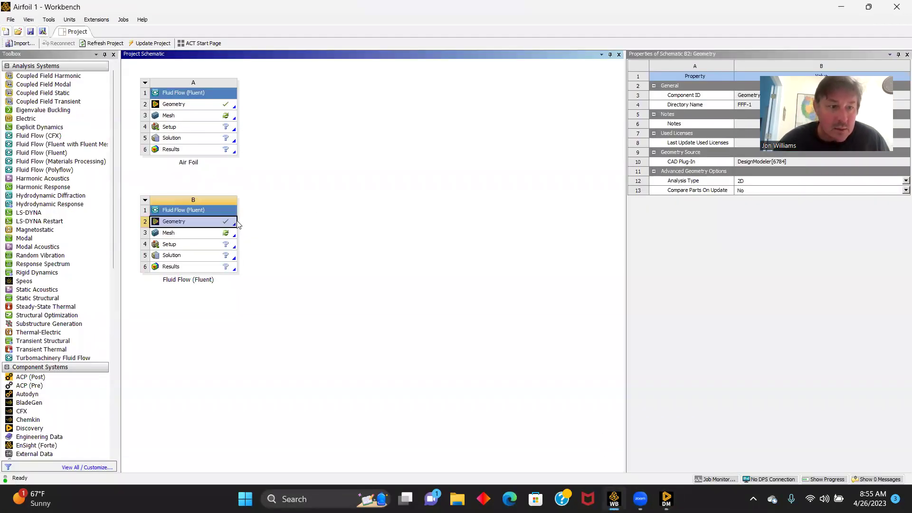
pyautogui.click(174, 234)
pyautogui.doubleClick(174, 236)
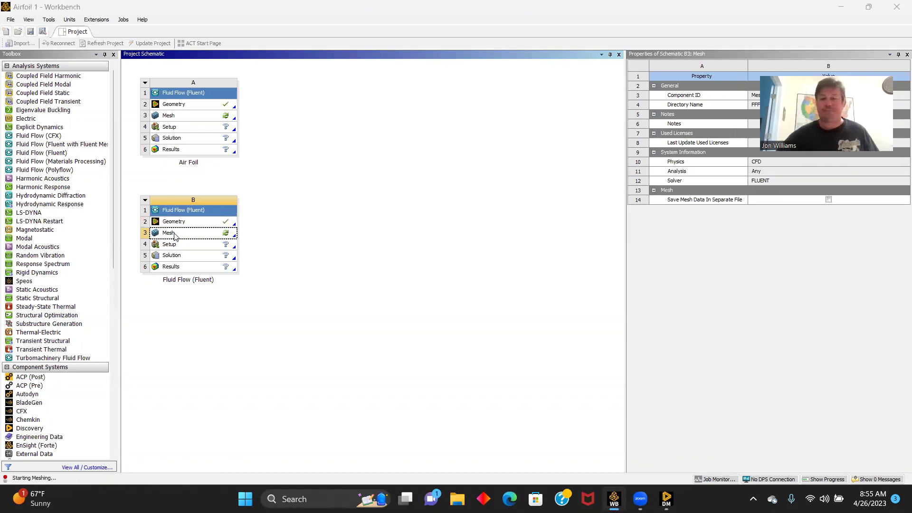
# - Generate the mesh for the nozzle-shaped surface with the default element size
pyautogui.moveTo(666, 499)
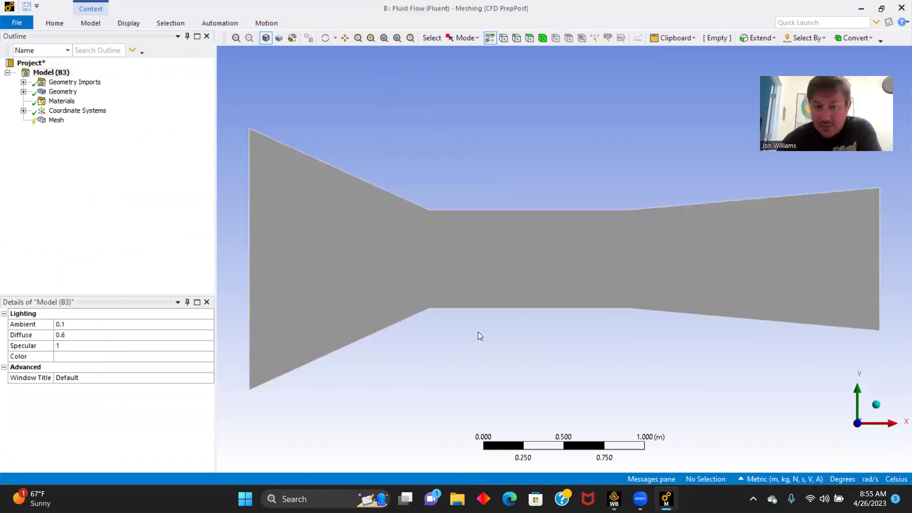
pyautogui.rightClick(53, 120)
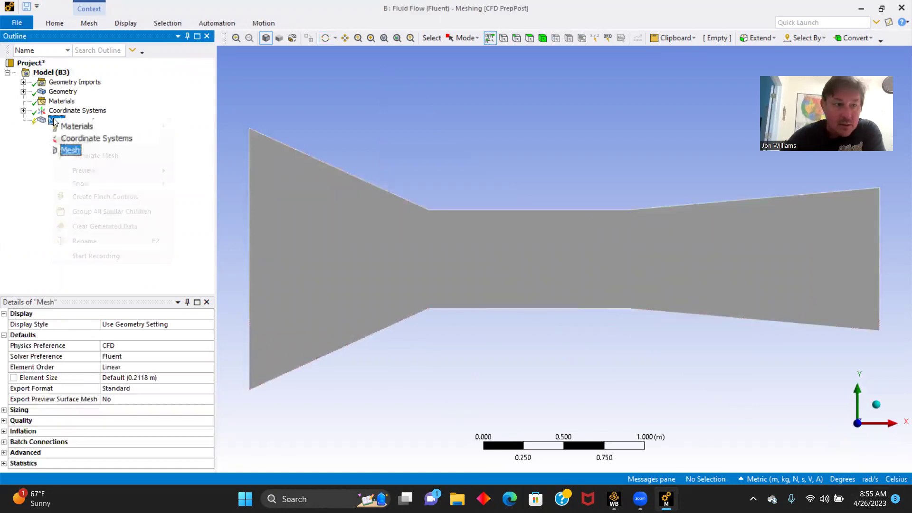
pyautogui.click(94, 156)
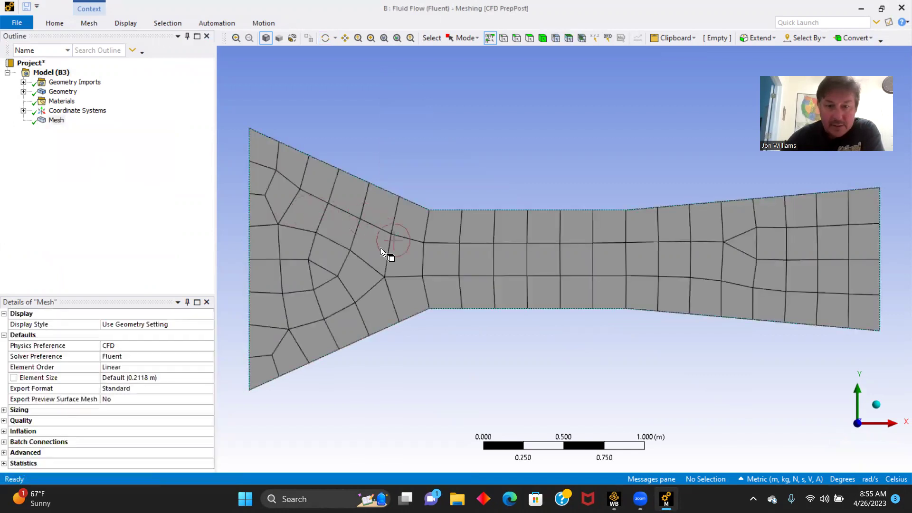
# - Insert a mesh method scoped to the nozzle-shaped surface body and set its method to Triangles
pyautogui.rightClick(56, 121)
pyautogui.moveTo(162, 128)
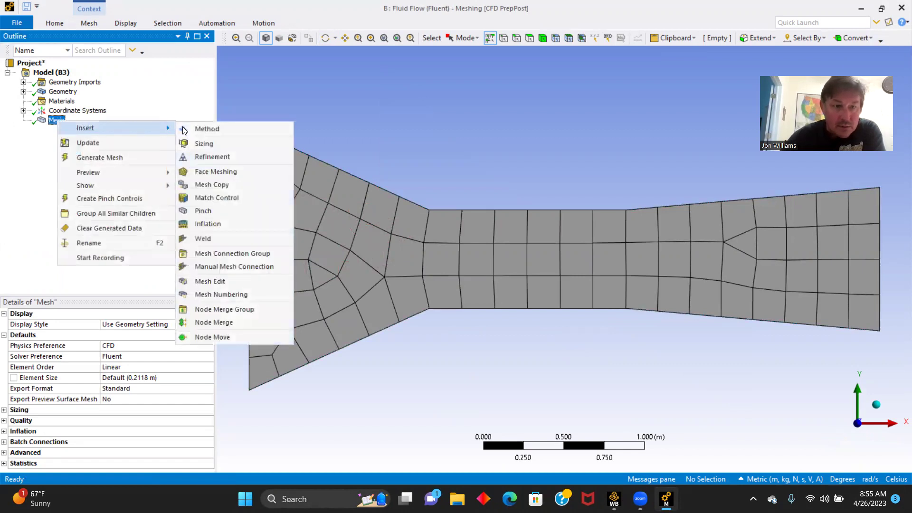
pyautogui.click(207, 129)
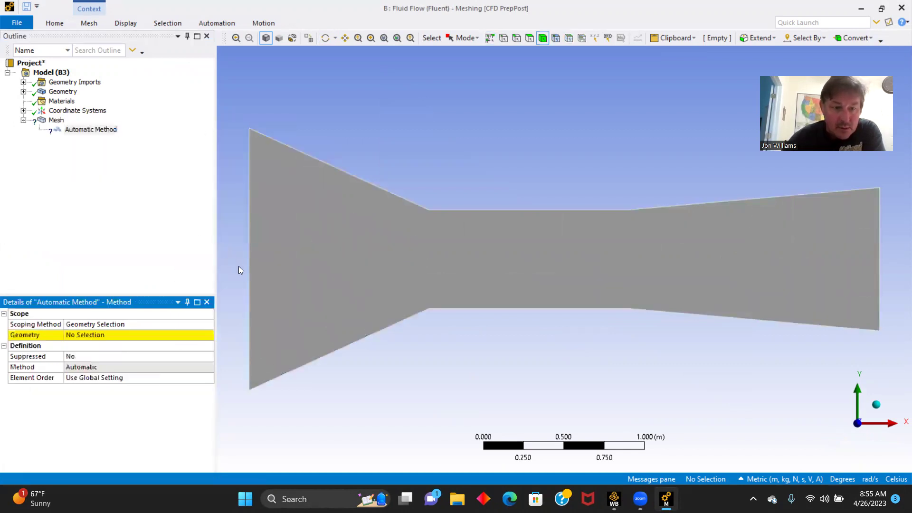
pyautogui.click(399, 259)
pyautogui.click(90, 336)
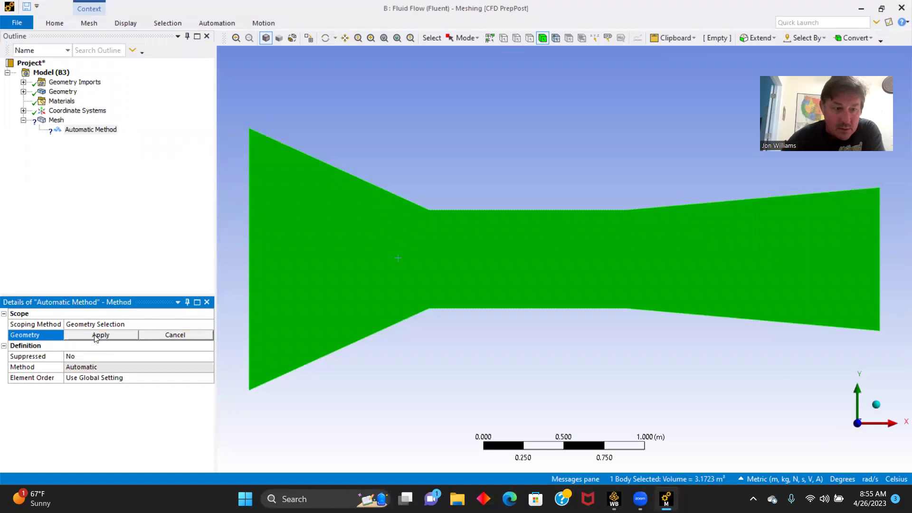
pyautogui.click(95, 335)
pyautogui.click(212, 369)
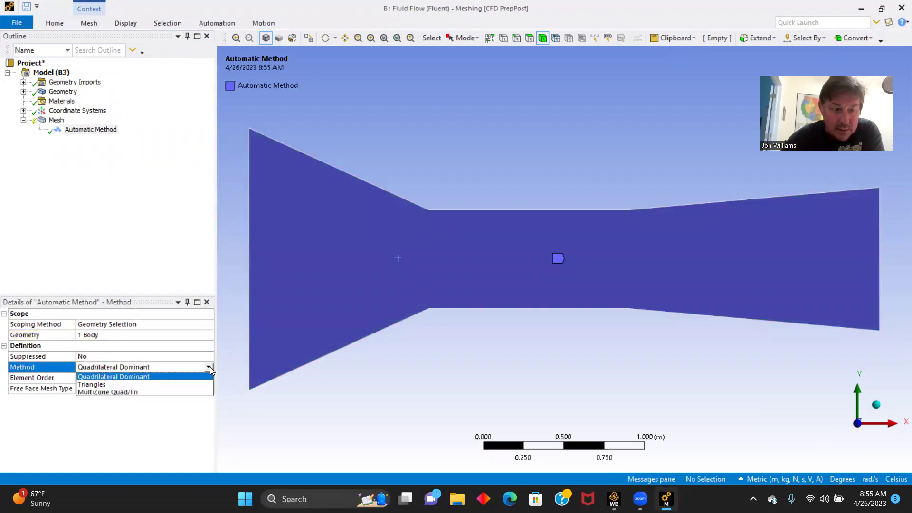
pyautogui.click(98, 385)
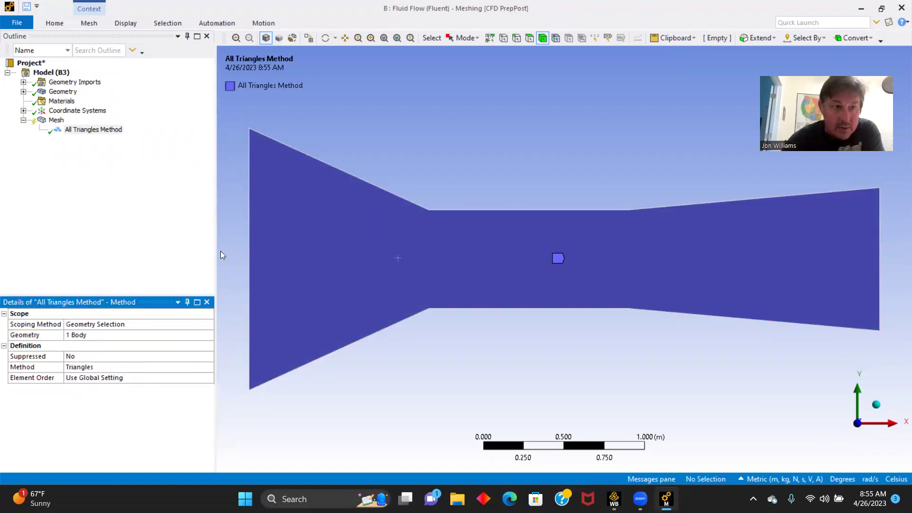
# - Regenerate the mesh with the All Triangles Method and display it on the surface
pyautogui.click(55, 25)
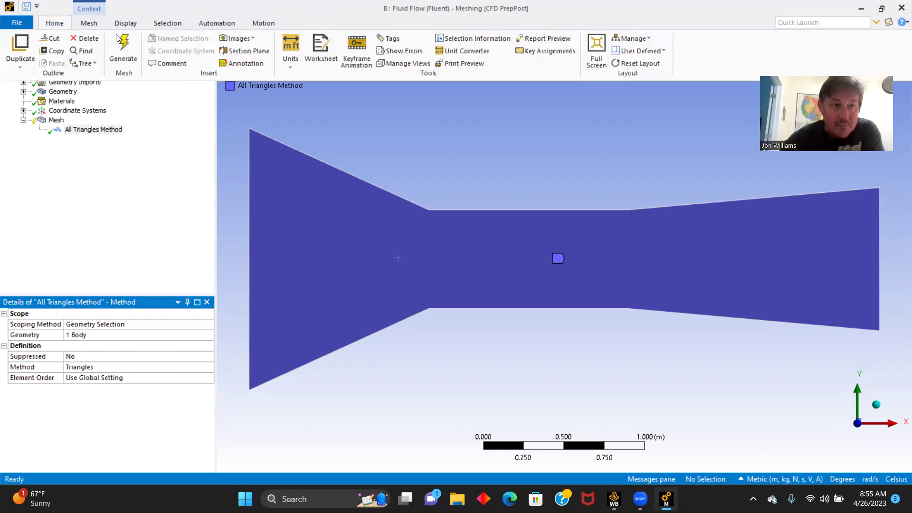
pyautogui.click(125, 48)
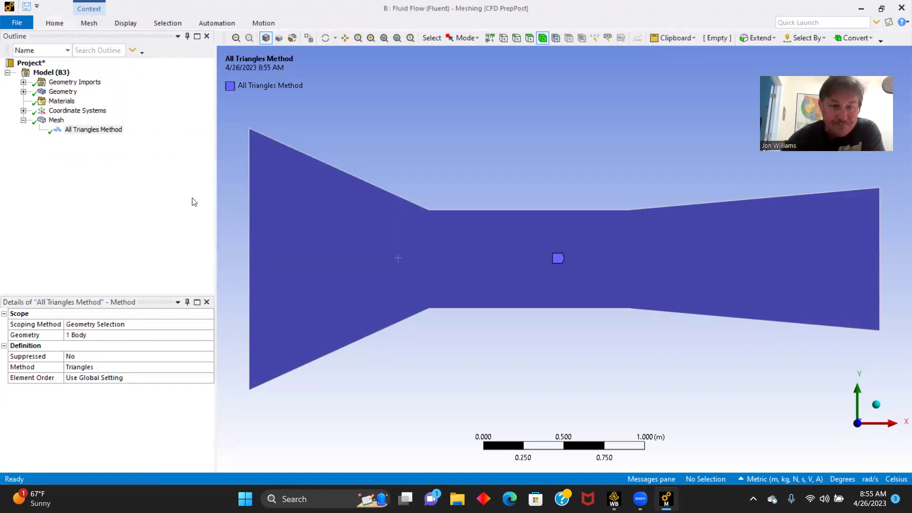
pyautogui.rightClick(54, 120)
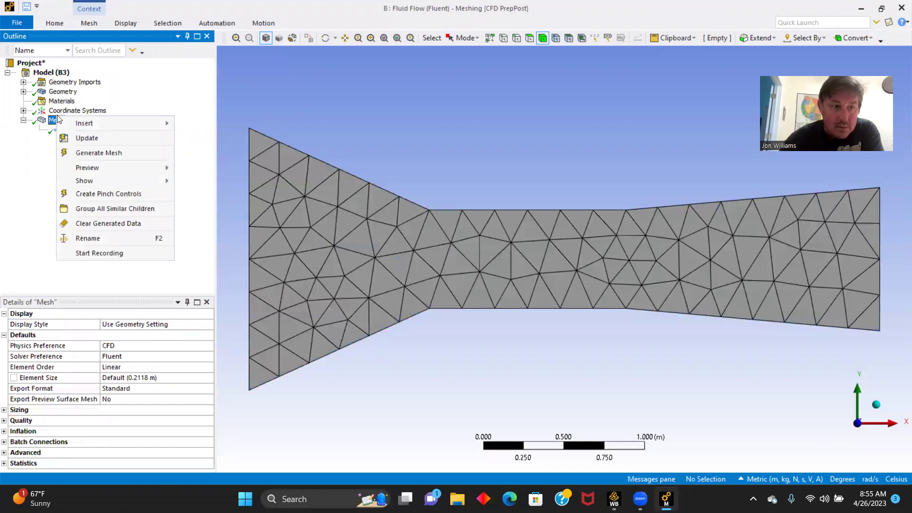
pyautogui.click(25, 173)
# - Set the global mesh element size to 0.01 m, regenerate the mesh and inspect the triangles in the narrow section
pyautogui.click(139, 377)
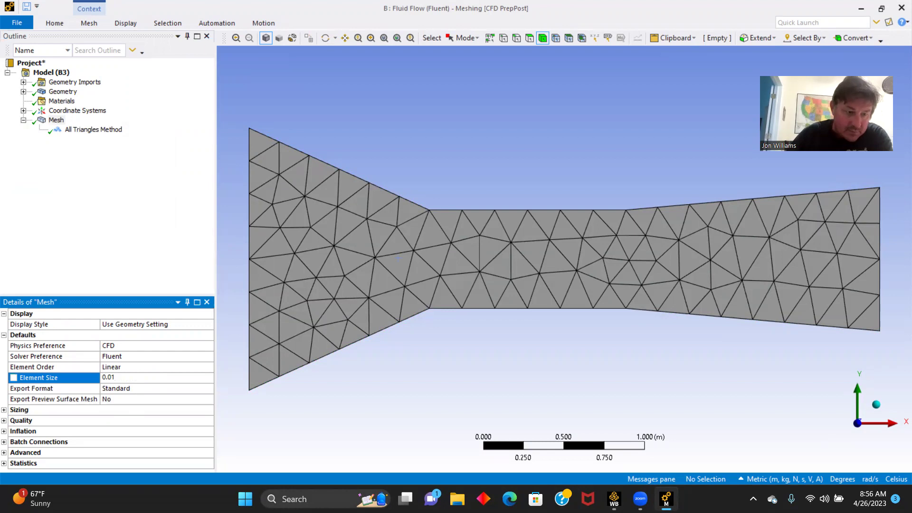
pyautogui.write('0.01')
pyautogui.press('Return')
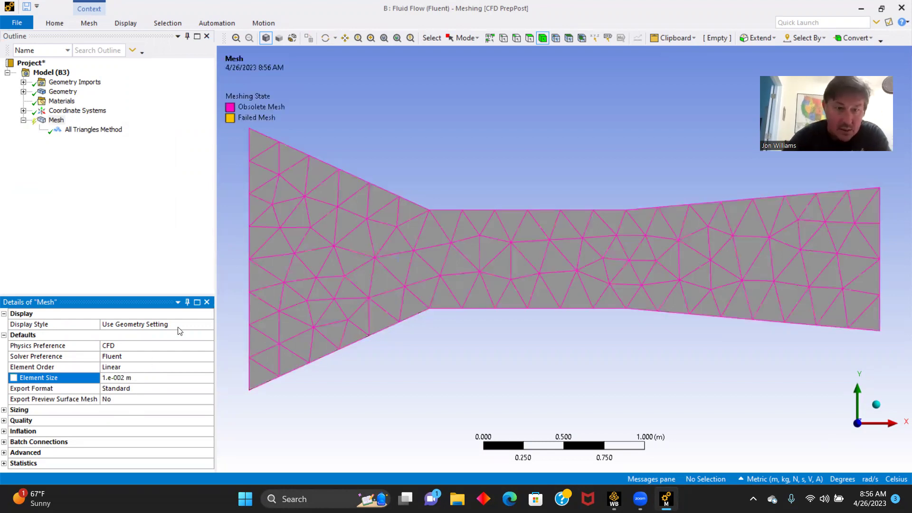
pyautogui.click(53, 24)
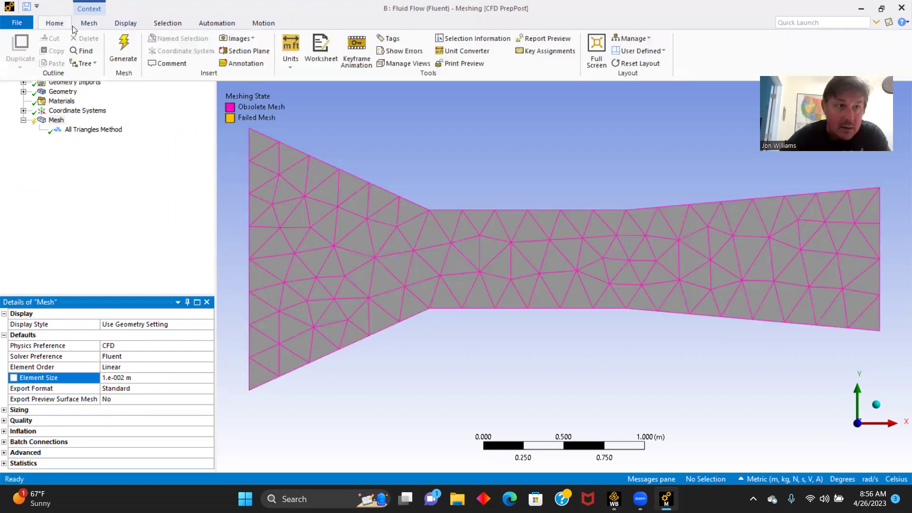
pyautogui.click(125, 49)
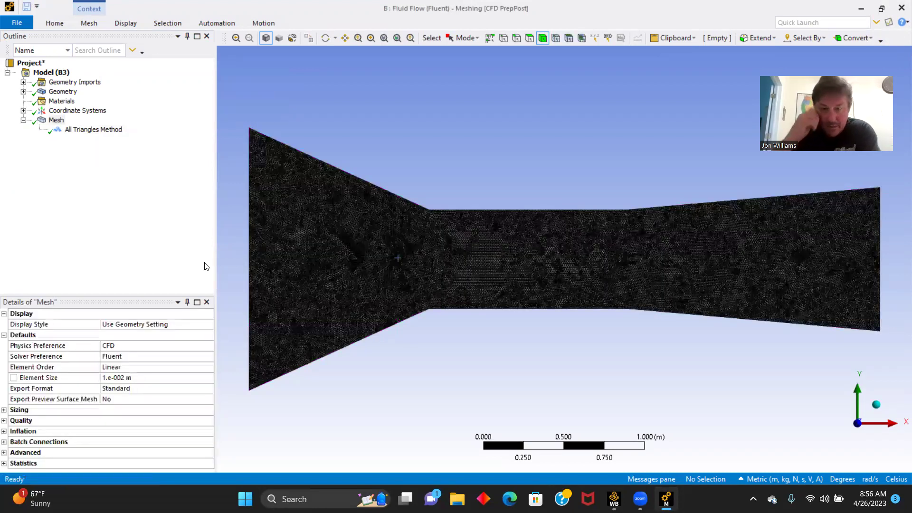
pyautogui.scroll(1, 534, 261)
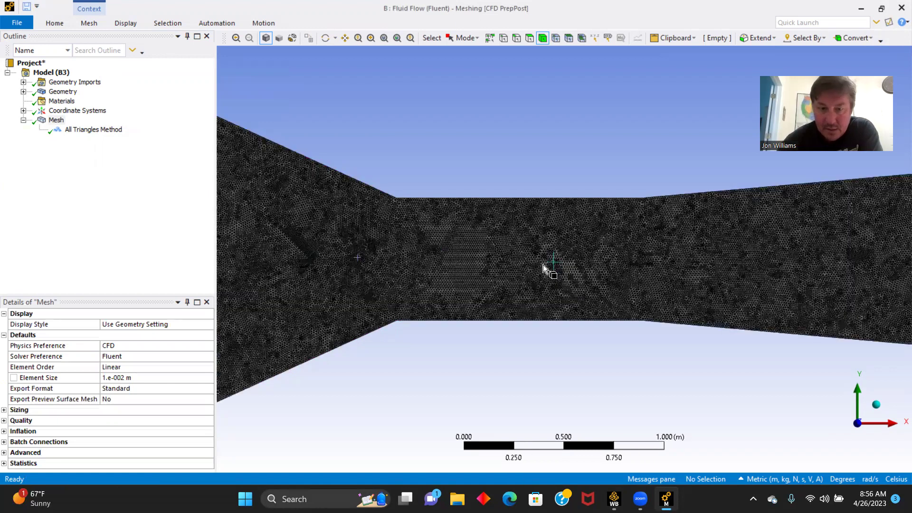
pyautogui.scroll(2, 546, 269)
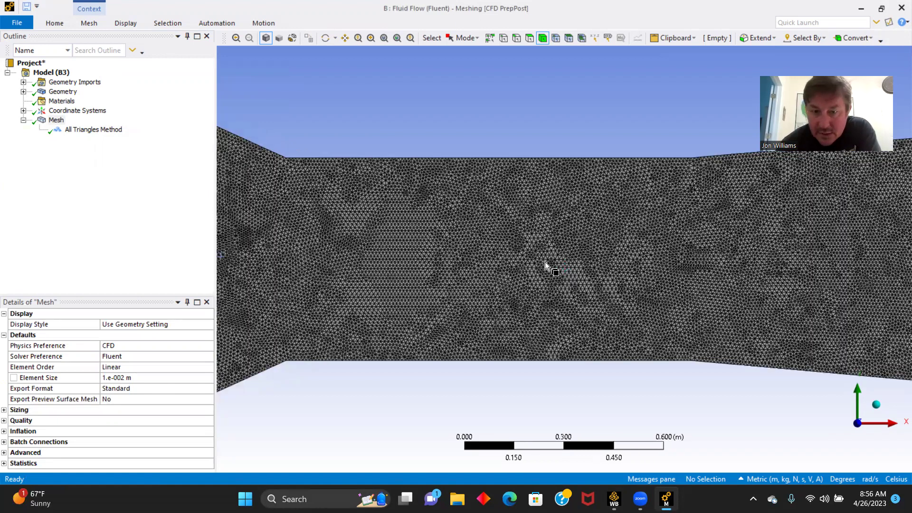
pyautogui.scroll(-3, 290, 247)
# - Create a named selection called Velocity Inlet from the vertical edge at the wide left end of the channel
pyautogui.click(288, 251)
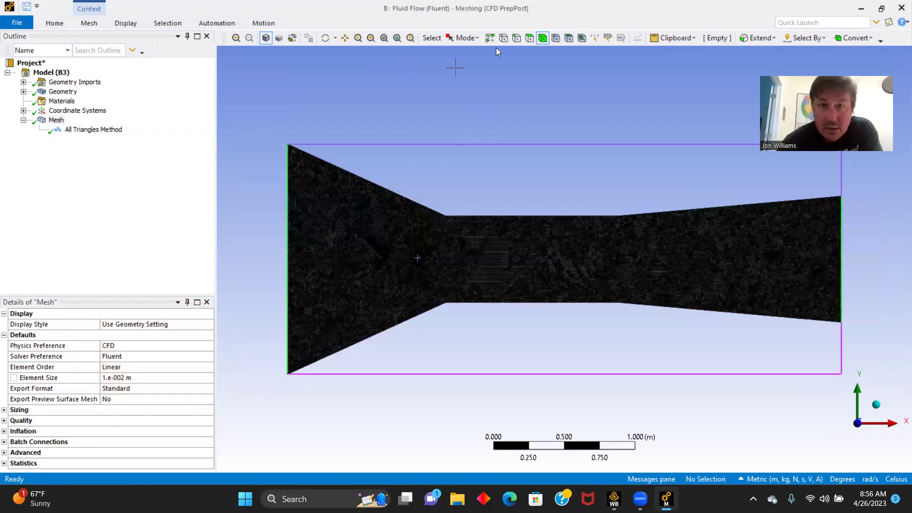
pyautogui.click(516, 38)
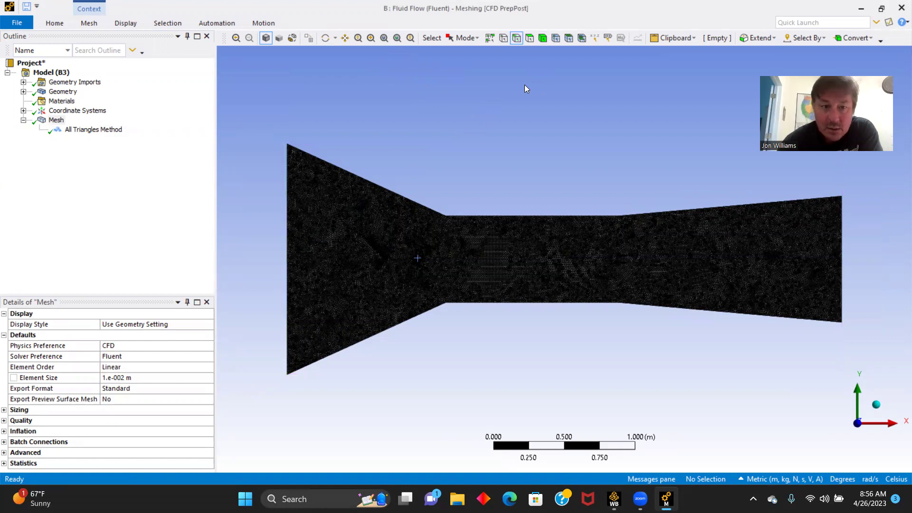
pyautogui.click(289, 261)
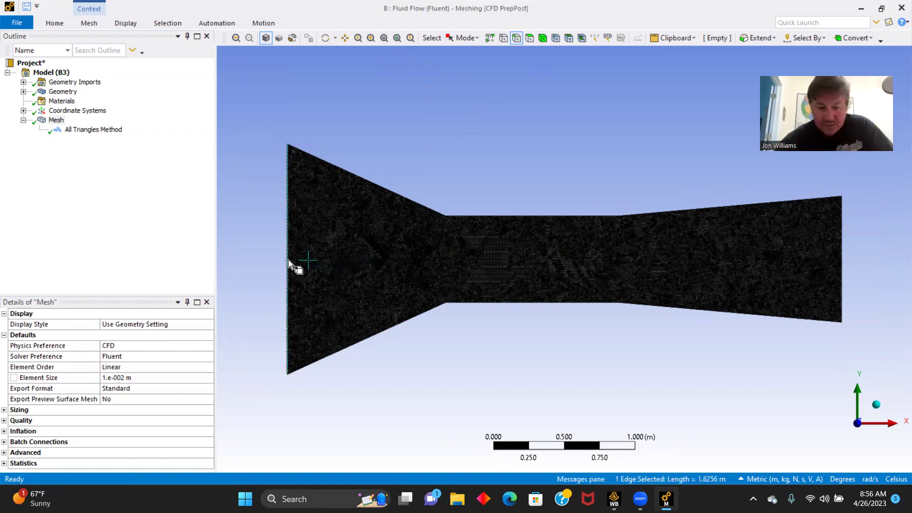
pyautogui.write('nVe')
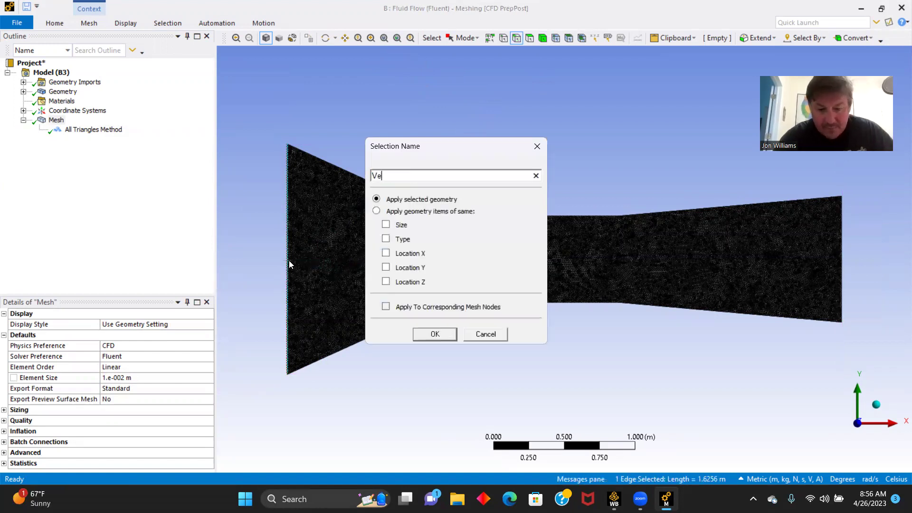
pyautogui.write('locity Inlet')
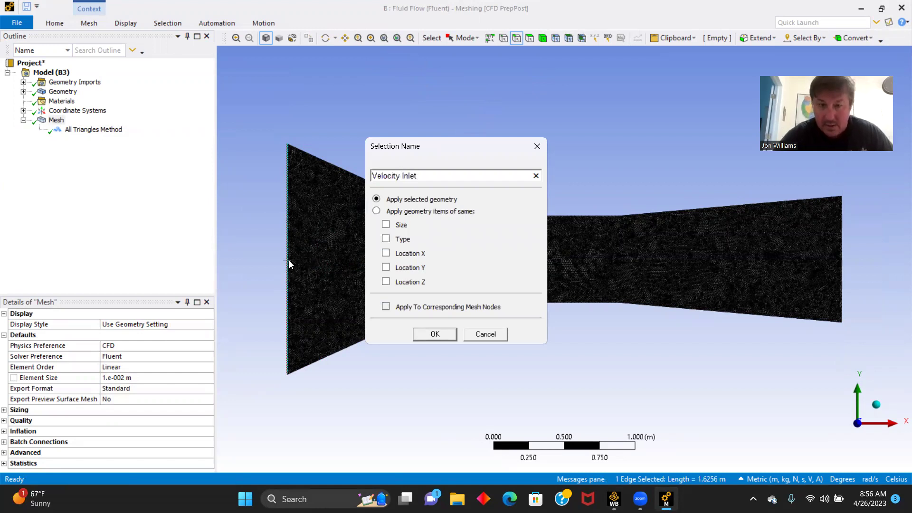
pyautogui.press('Return')
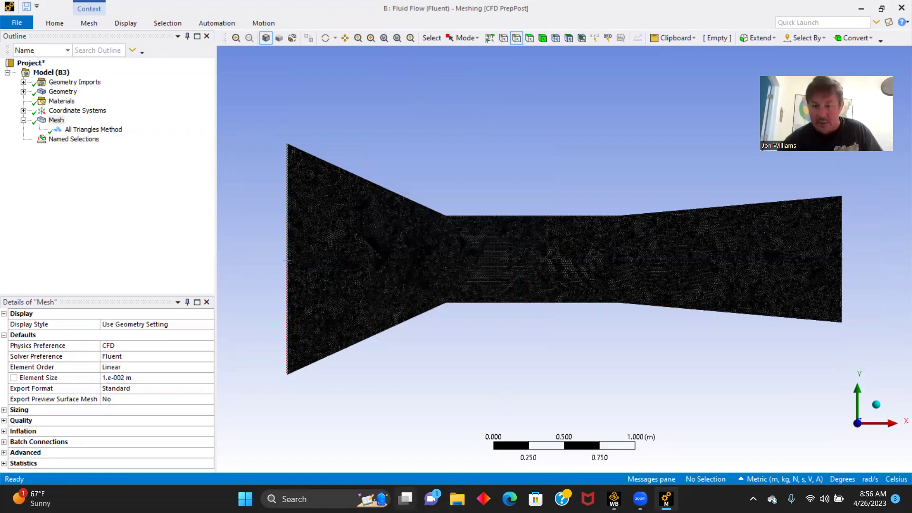
# - Create a named selection called Pressure Outlet from the vertical edge at the right end of the channel
pyautogui.click(840, 263)
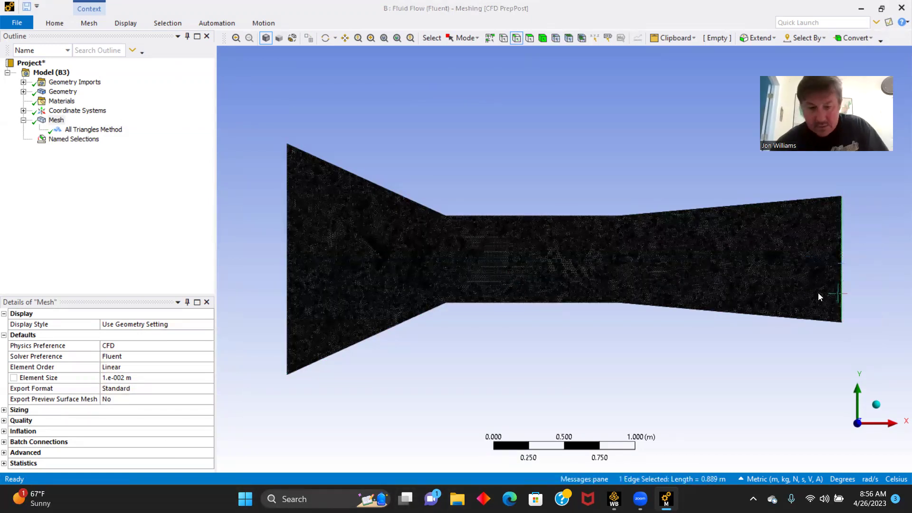
pyautogui.write('n')
pyautogui.write('Pressure Outlet')
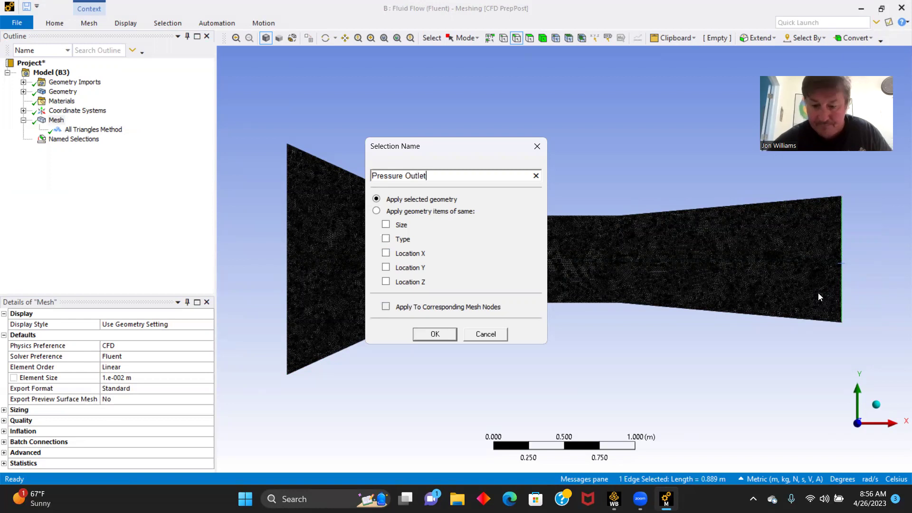
pyautogui.press('Return')
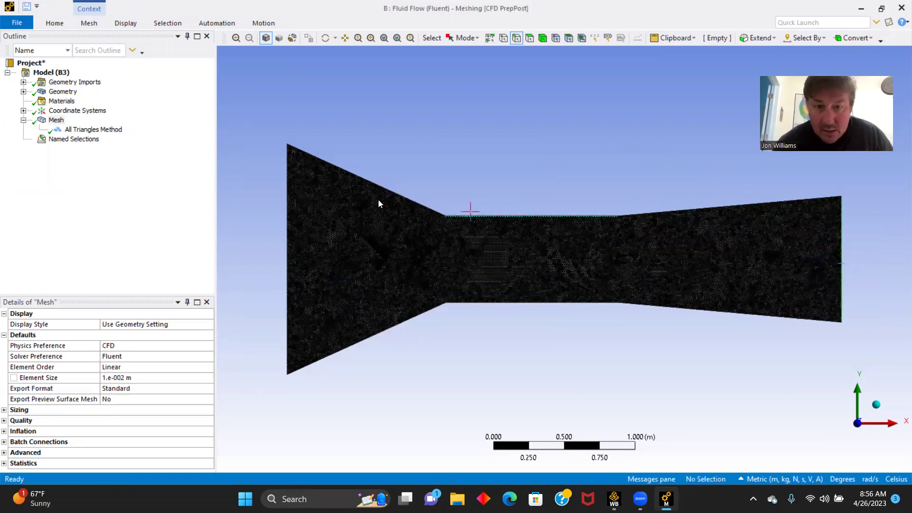
# - Create a named selection called Wind Tunnel Wall from the three upper and three lower edges of the channel
pyautogui.click(391, 194)
pyautogui.keyDown('ctrl'); pyautogui.click(525, 216); pyautogui.keyUp('ctrl')
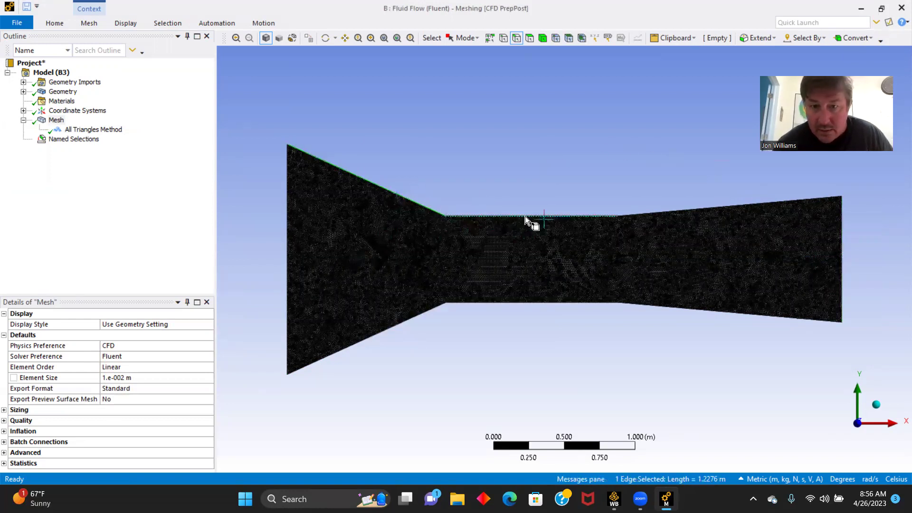
pyautogui.keyDown('ctrl'); pyautogui.click(701, 208); pyautogui.keyUp('ctrl')
pyautogui.keyDown('ctrl'); pyautogui.click(714, 311); pyautogui.keyUp('ctrl')
pyautogui.keyDown('ctrl'); pyautogui.click(539, 303); pyautogui.keyUp('ctrl')
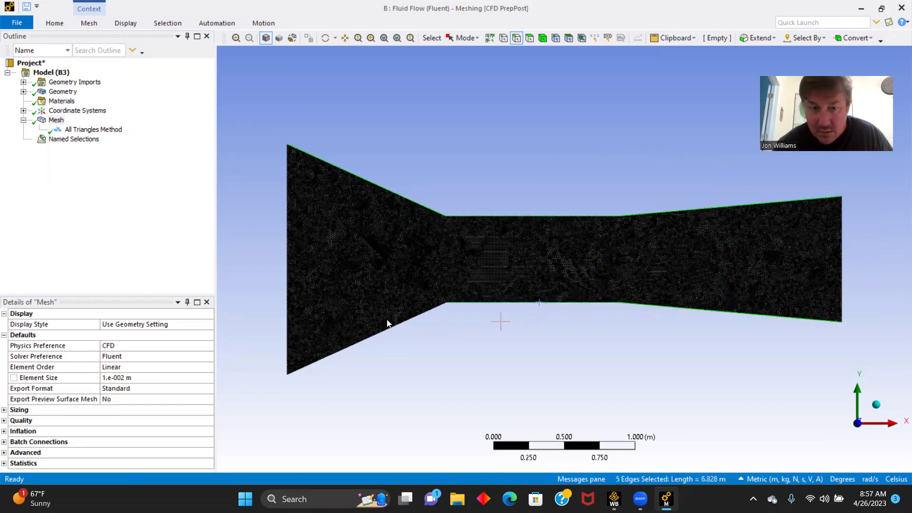
pyautogui.keyDown('ctrl'); pyautogui.click(390, 327); pyautogui.keyUp('ctrl')
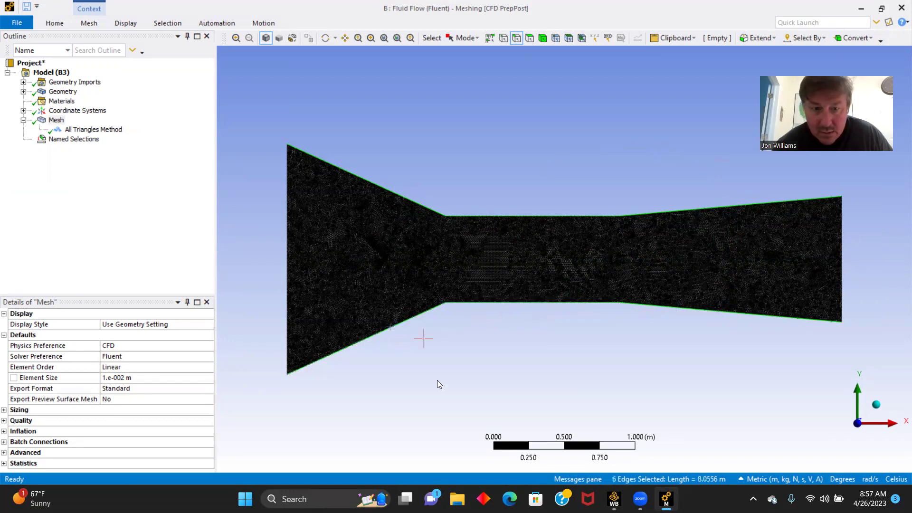
pyautogui.write('n')
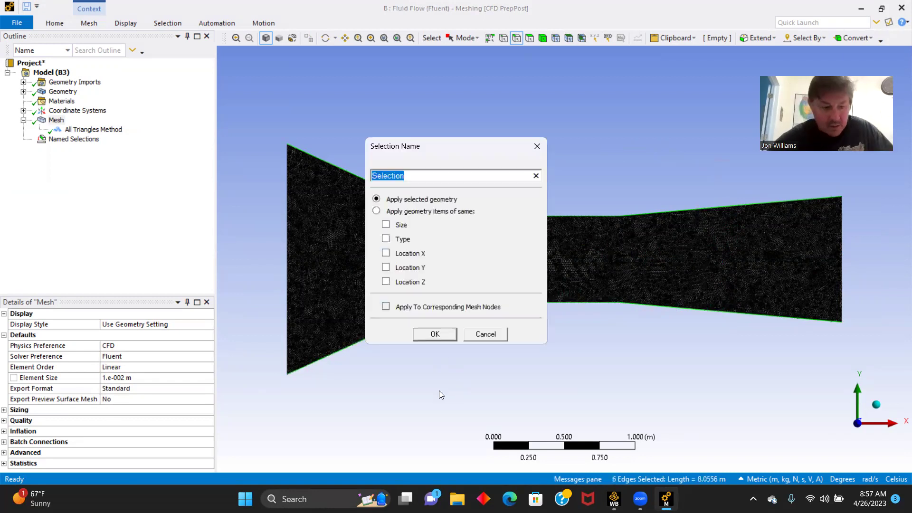
pyautogui.write('Wind')
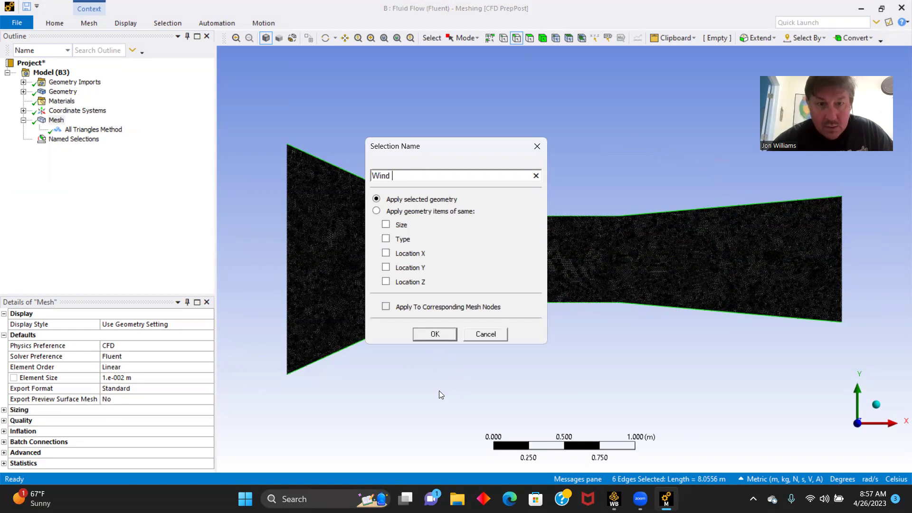
pyautogui.write(' Tunnel Wall')
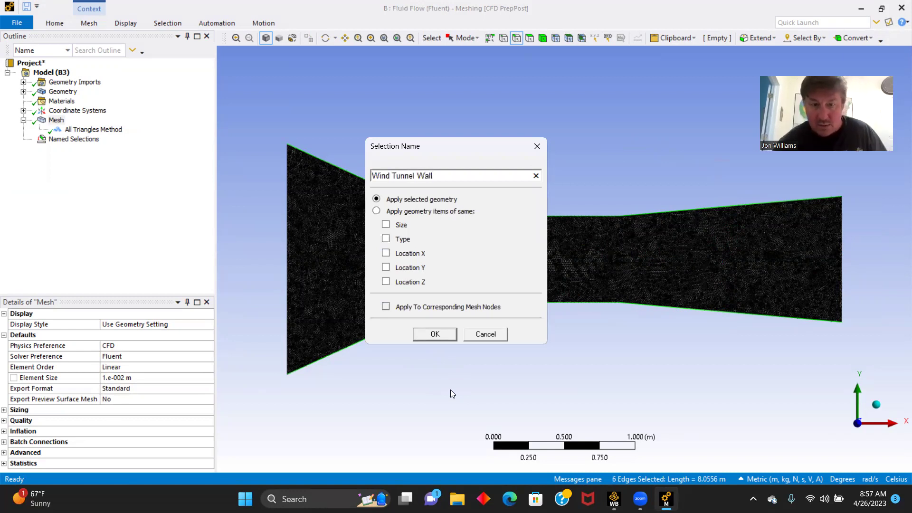
pyautogui.click(434, 333)
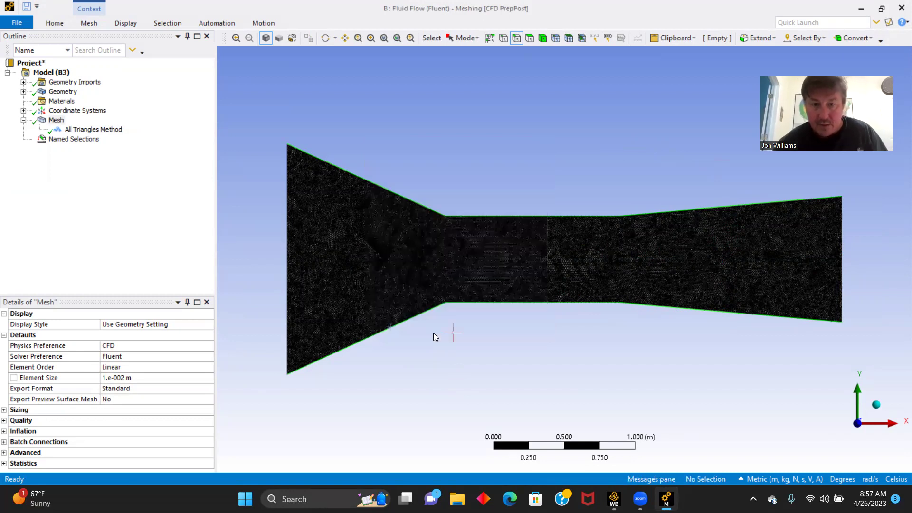
# - Switch to the Workbench project, update the Mesh cell of Fluid Flow (Fluent) system B, and close the Meshing window
pyautogui.moveTo(614, 499)
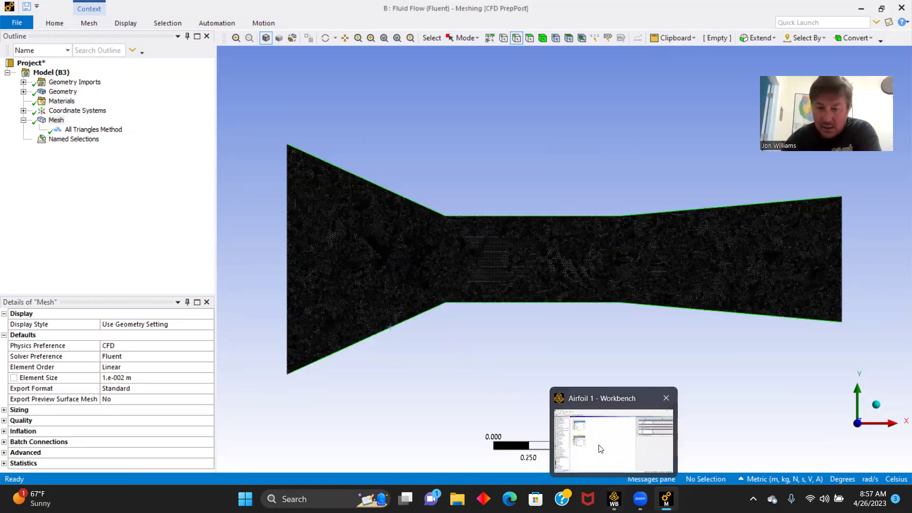
pyautogui.click(600, 447)
pyautogui.rightClick(177, 238)
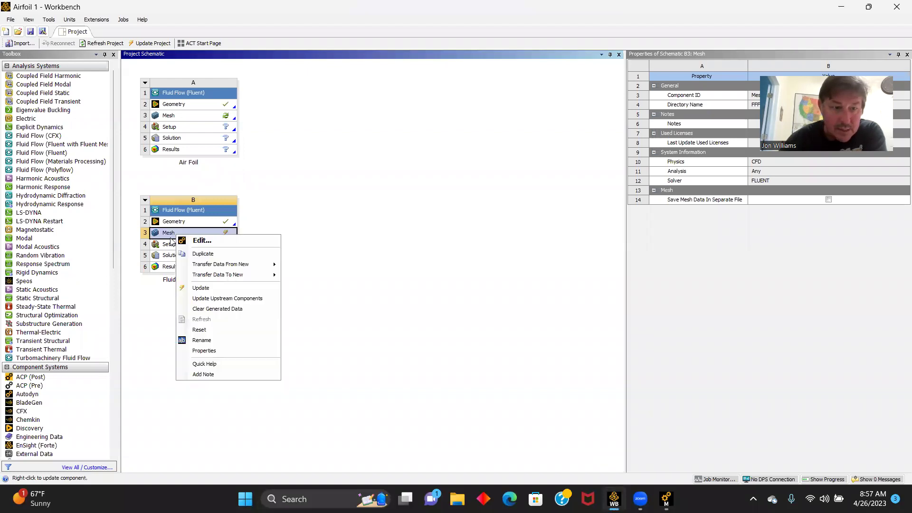
pyautogui.click(198, 287)
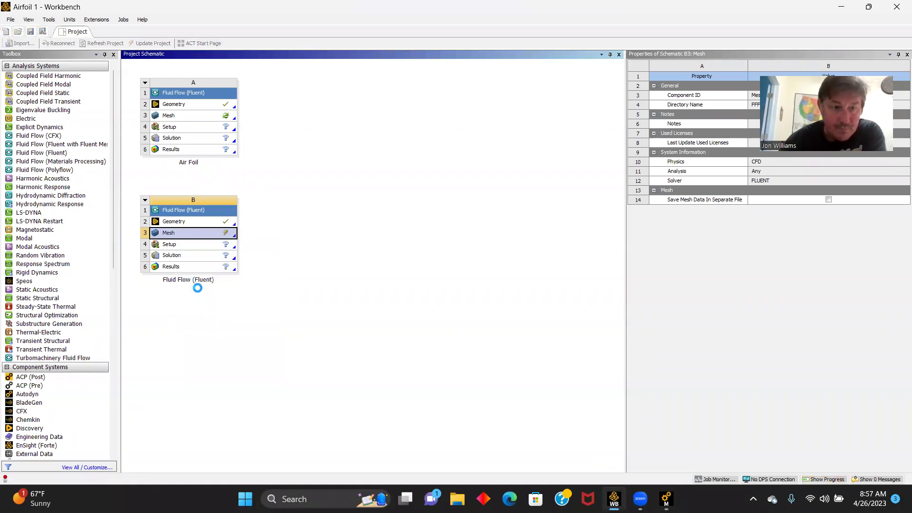
pyautogui.moveTo(667, 498)
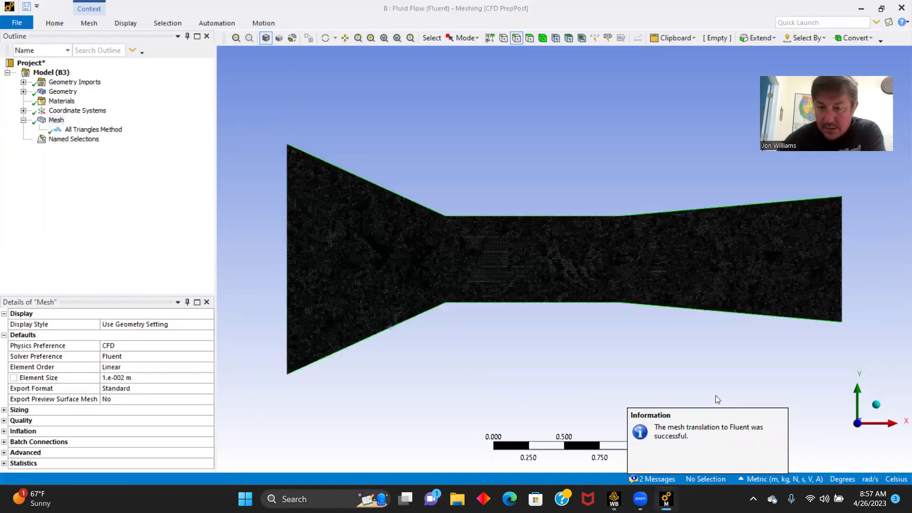
pyautogui.click(717, 398)
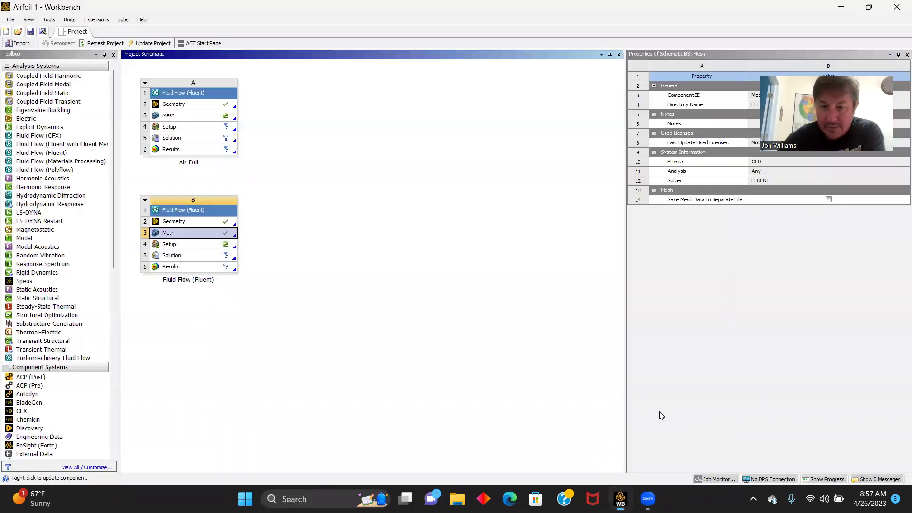
# - Open the Setup cell of Fluid Flow (Fluent) system B and start Fluent in double precision with 2 solver processes
pyautogui.click(170, 244)
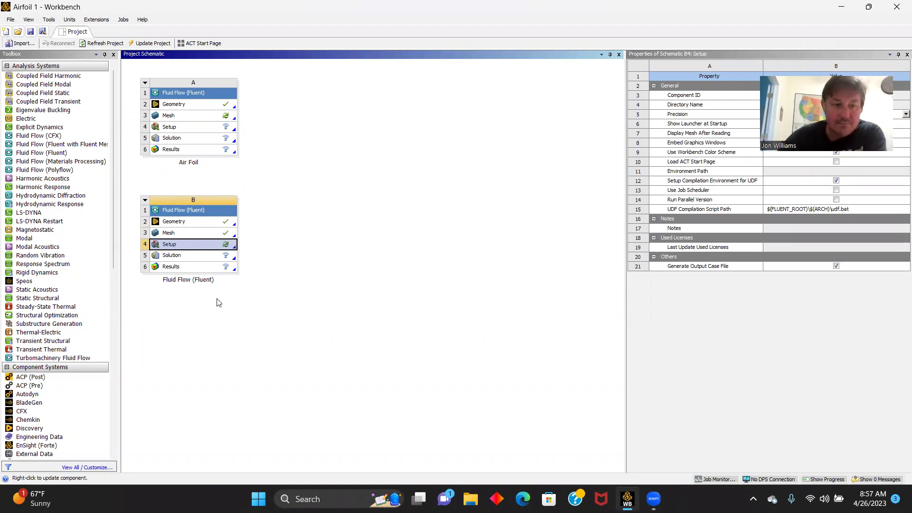
pyautogui.doubleClick(170, 244)
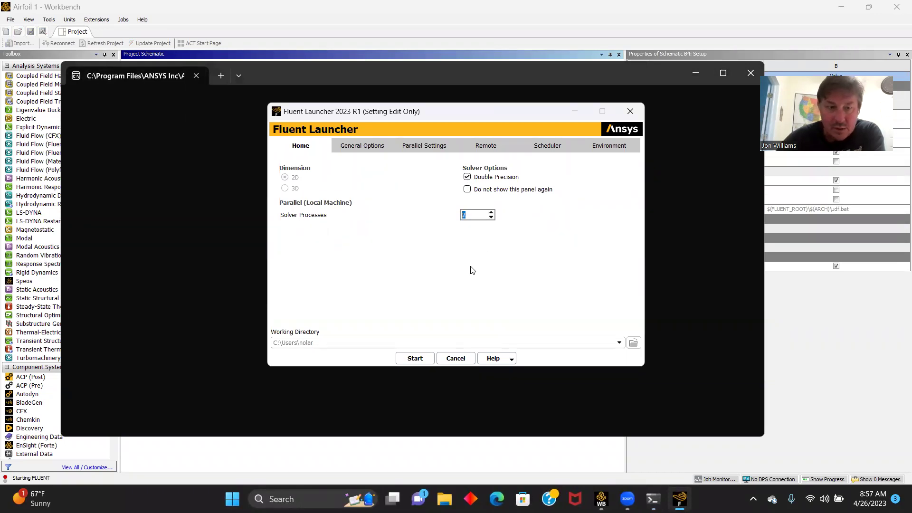
pyautogui.click(420, 354)
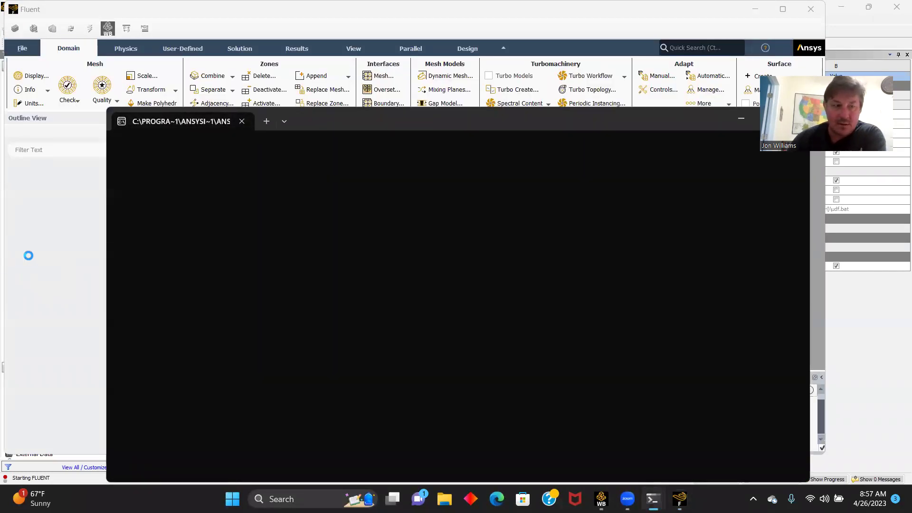
pyautogui.click(29, 255)
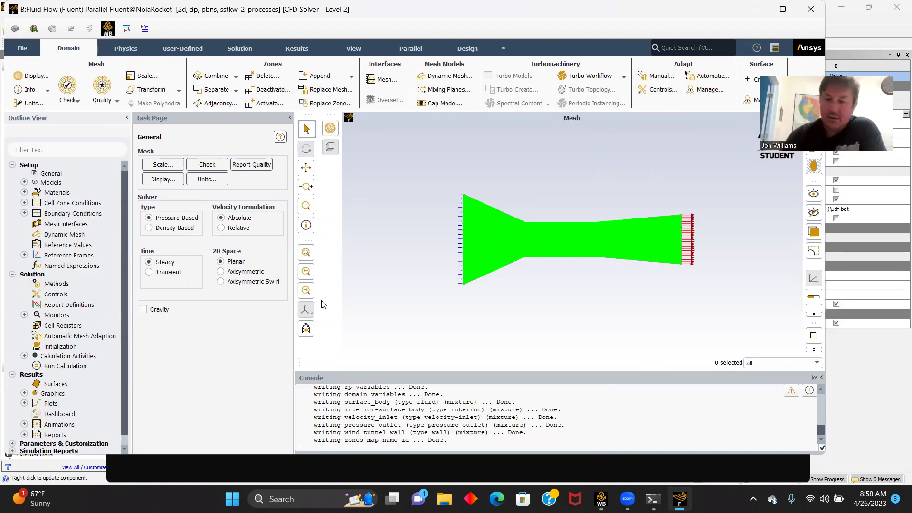
# - Examine the triangular elements of the loaded mesh near the channel's upper wall
pyautogui.scroll(3, 738, 436)
pyautogui.scroll(4, 641, 259)
pyautogui.scroll(-10, 588, 234)
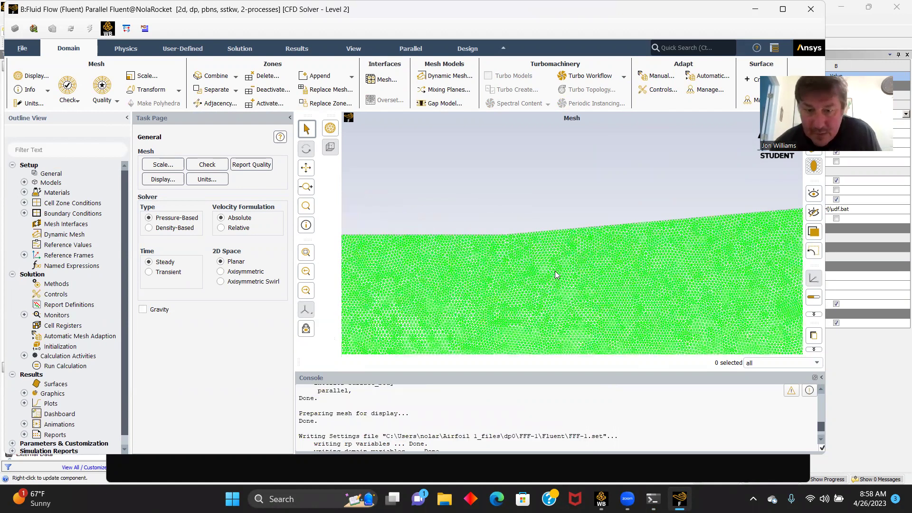
pyautogui.scroll(-3, 557, 258)
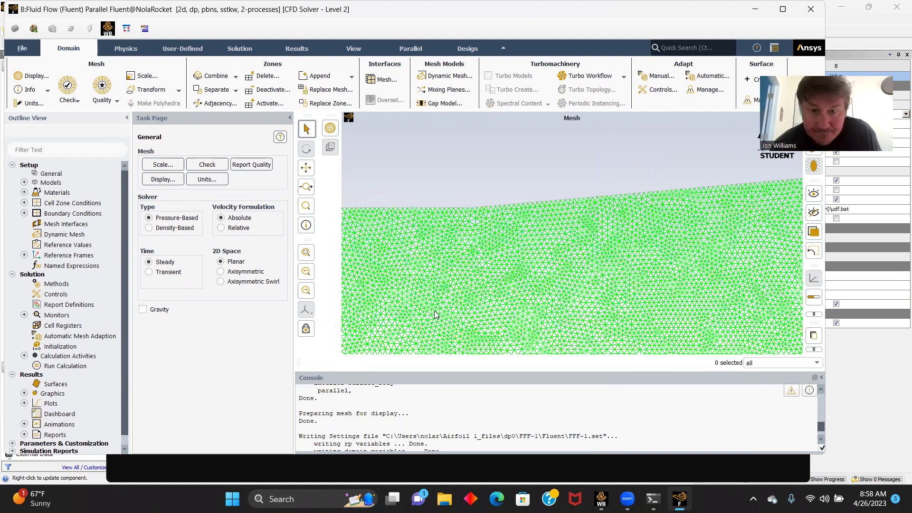
pyautogui.scroll(5, 516, 246)
pyautogui.scroll(5, 524, 245)
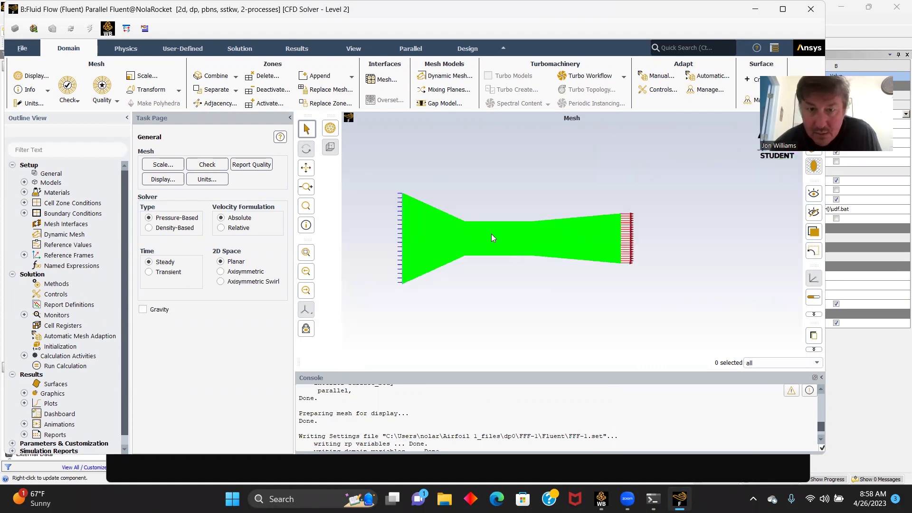
# - Set the viscous model to standard k-epsilon with Enhanced Wall Treatment and Pressure Gradient Effects enabled
pyautogui.click(25, 182)
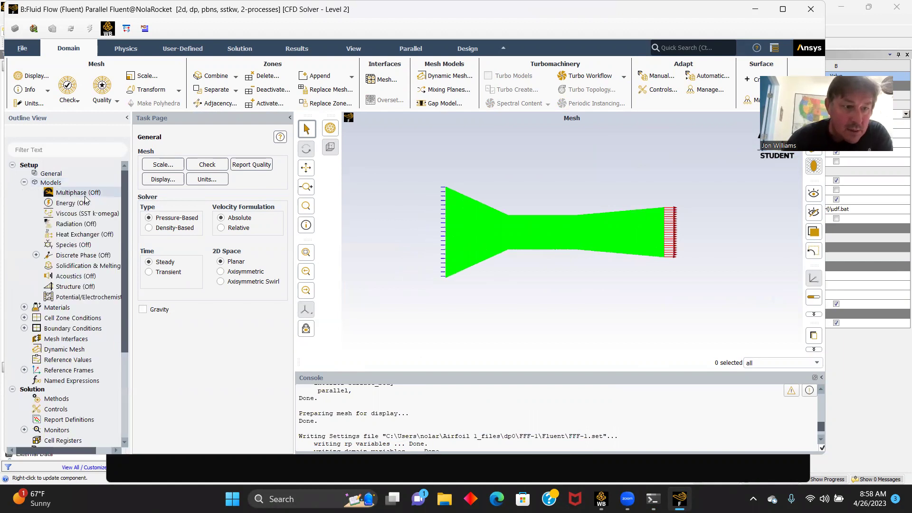
pyautogui.doubleClick(78, 212)
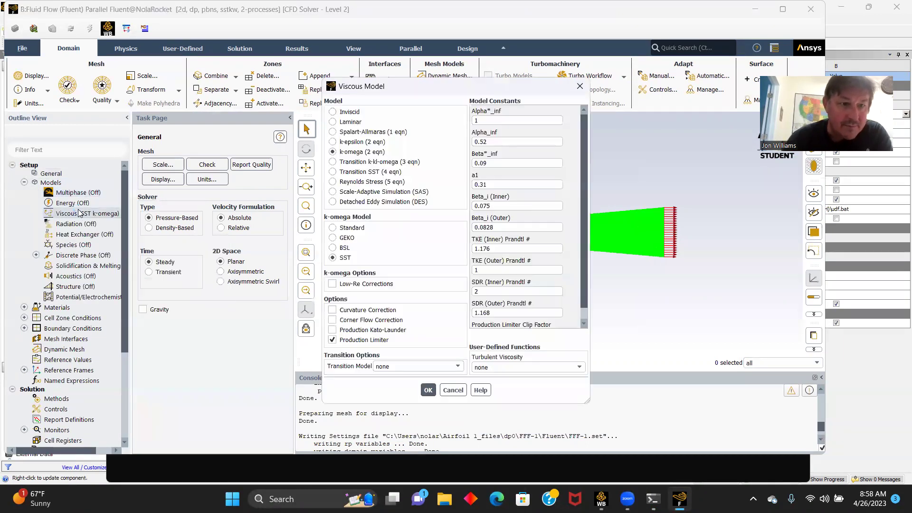
pyautogui.click(333, 142)
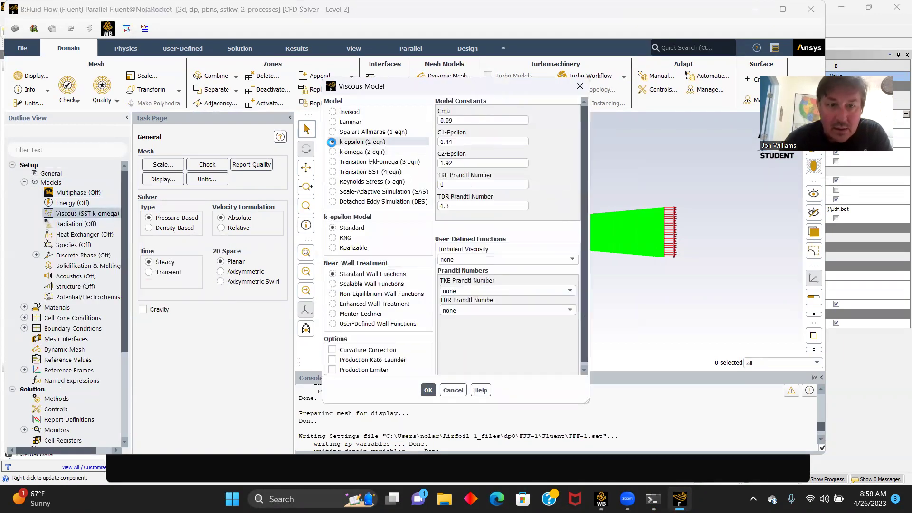
pyautogui.click(332, 304)
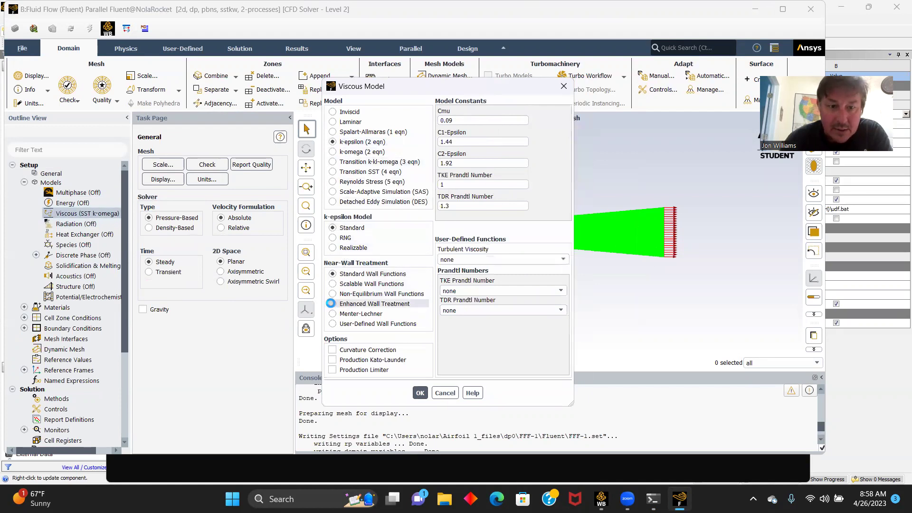
pyautogui.click(332, 350)
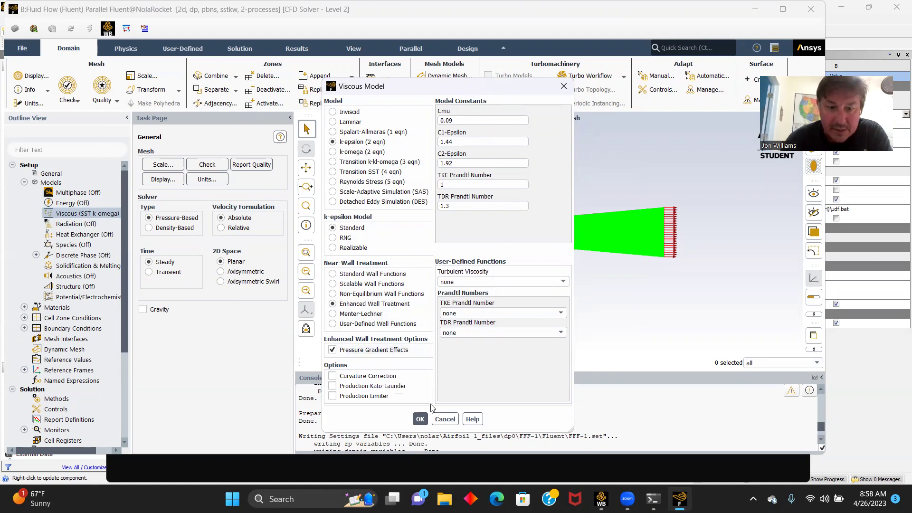
pyautogui.click(421, 419)
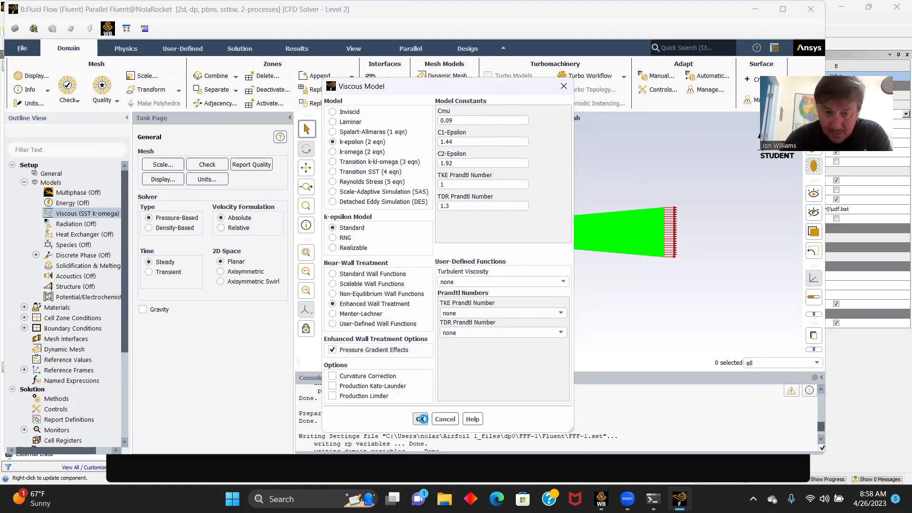
# - Review the properties of the fluid material air and the cell zone conditions of surface_body
pyautogui.click(24, 307)
pyautogui.click(36, 317)
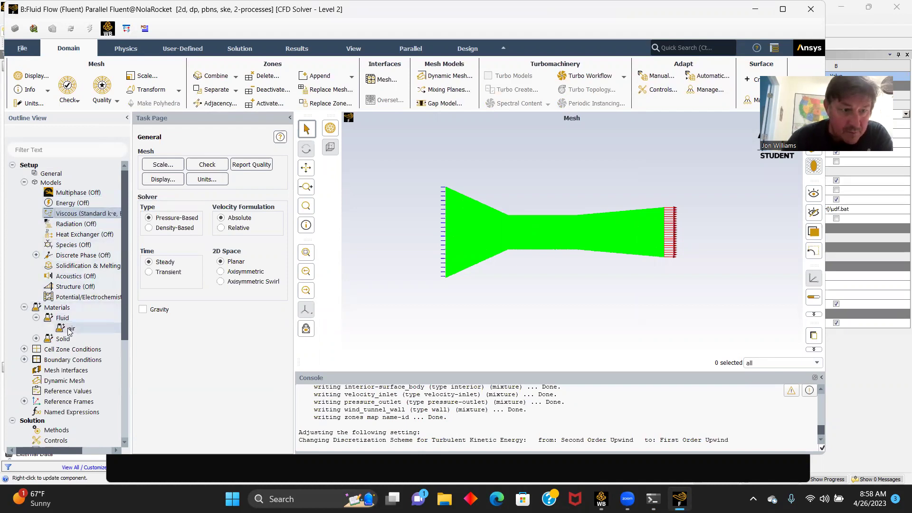
pyautogui.doubleClick(70, 328)
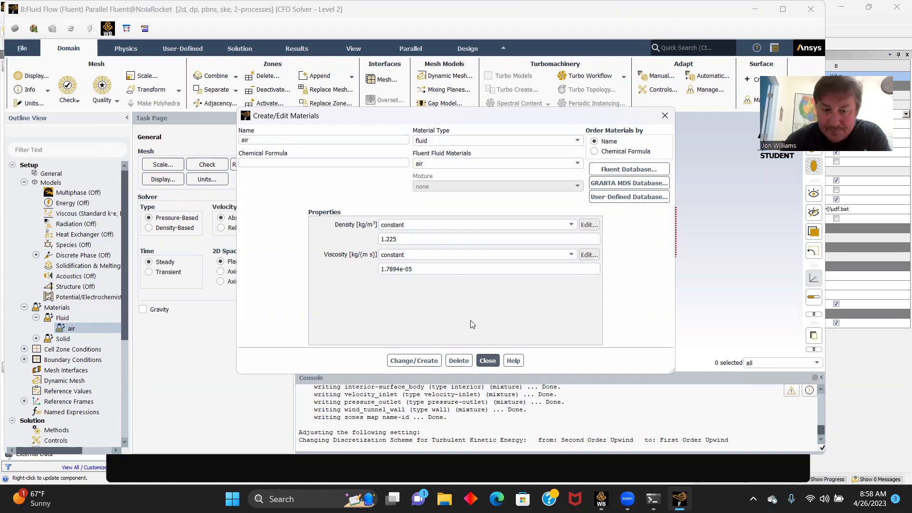
pyautogui.click(489, 361)
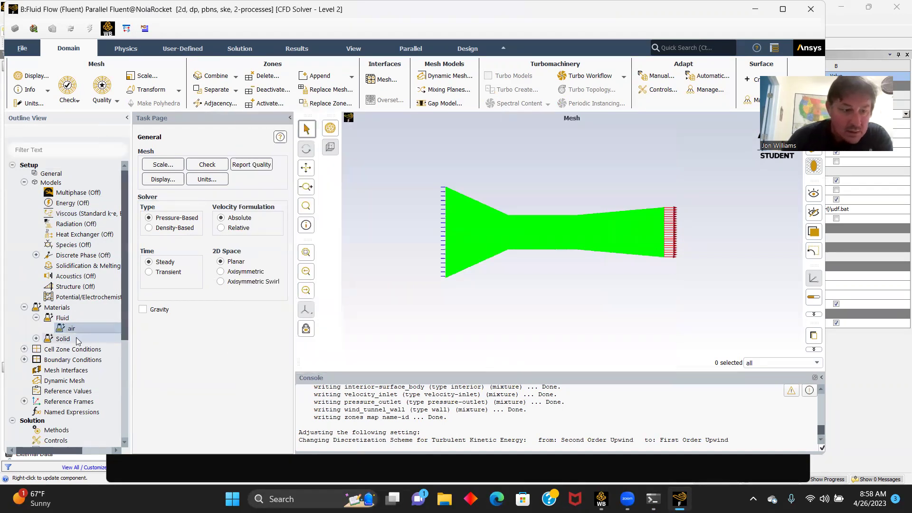
pyautogui.click(24, 350)
pyautogui.click(36, 360)
pyautogui.click(83, 371)
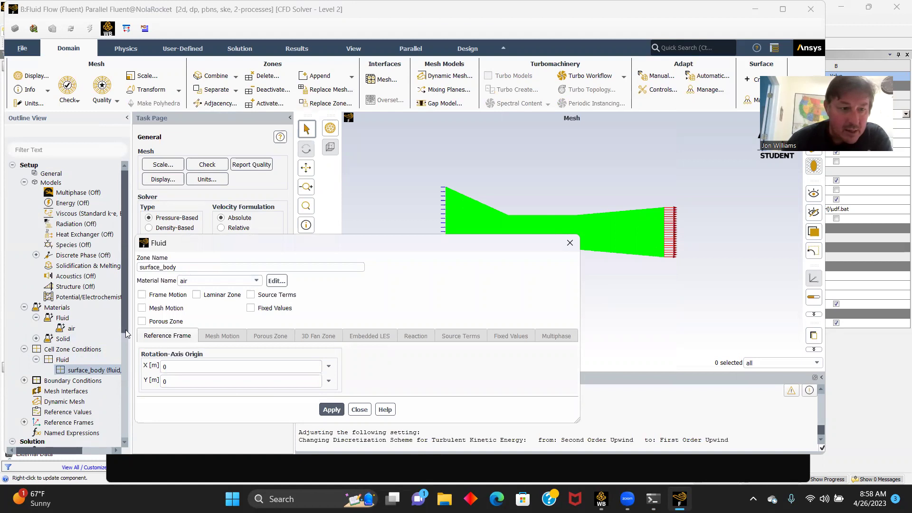
pyautogui.click(359, 410)
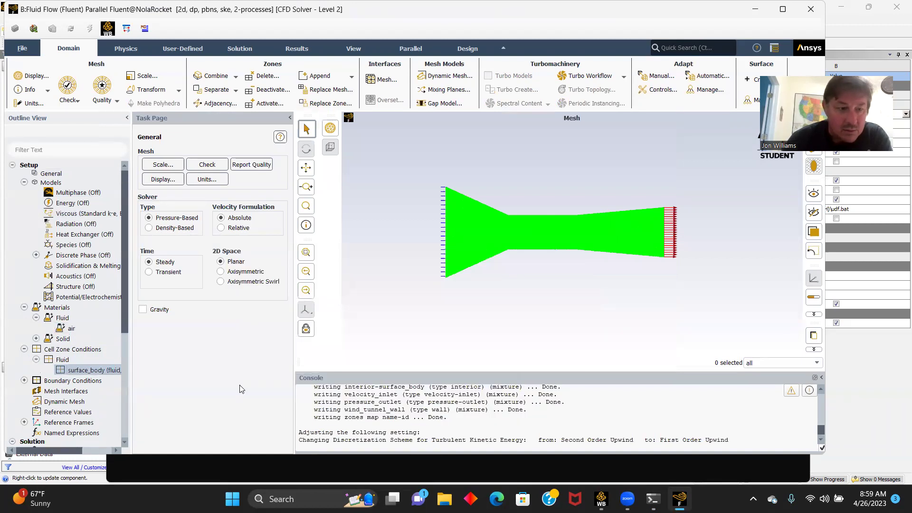
# - Set the velocity magnitude of the velocity_inlet boundary to 10 m/s and apply it
pyautogui.doubleClick(72, 381)
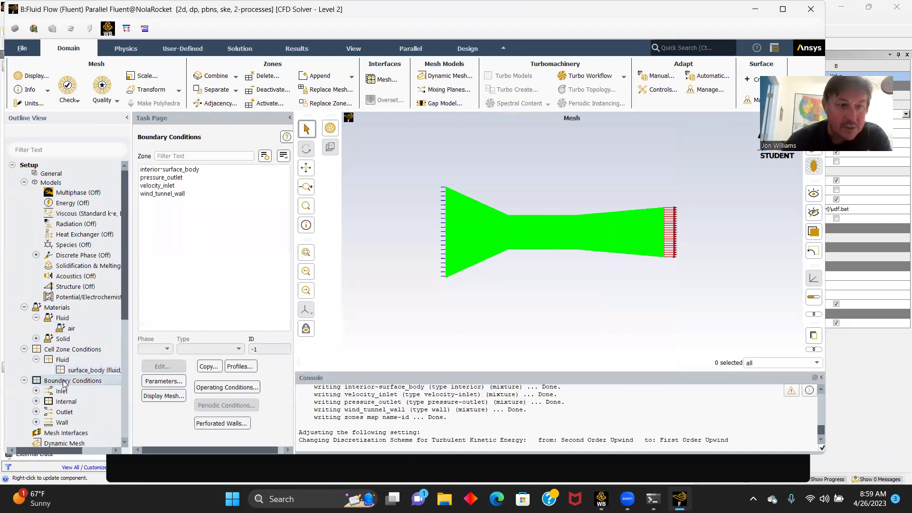
pyautogui.click(166, 187)
pyautogui.click(163, 367)
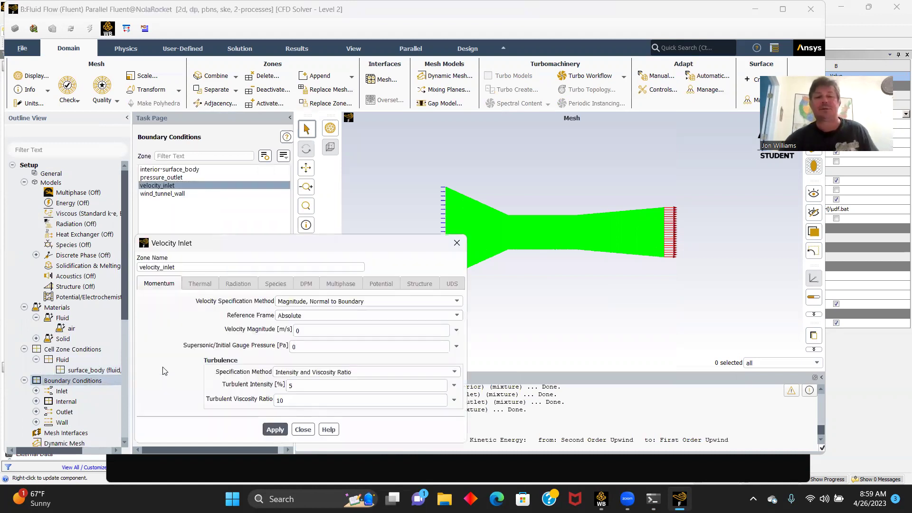
pyautogui.click(303, 335)
pyautogui.press('BackSpace')
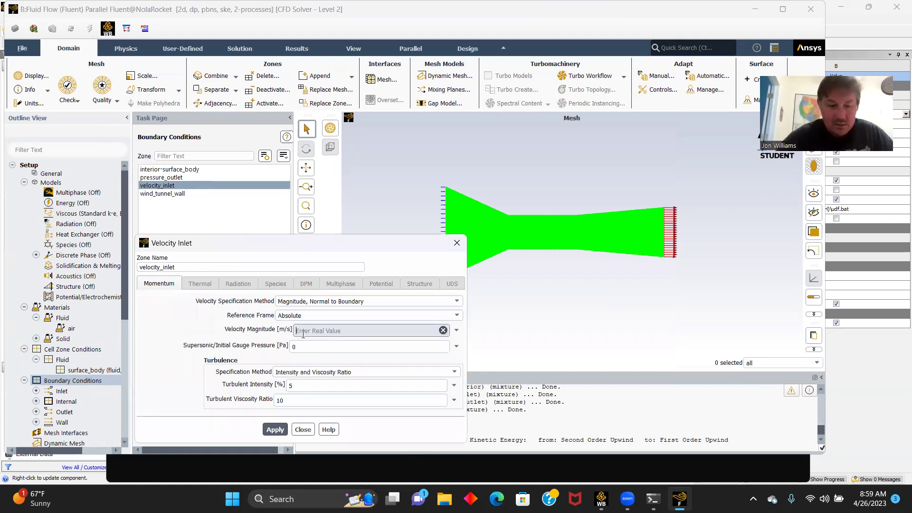
pyautogui.write('10')
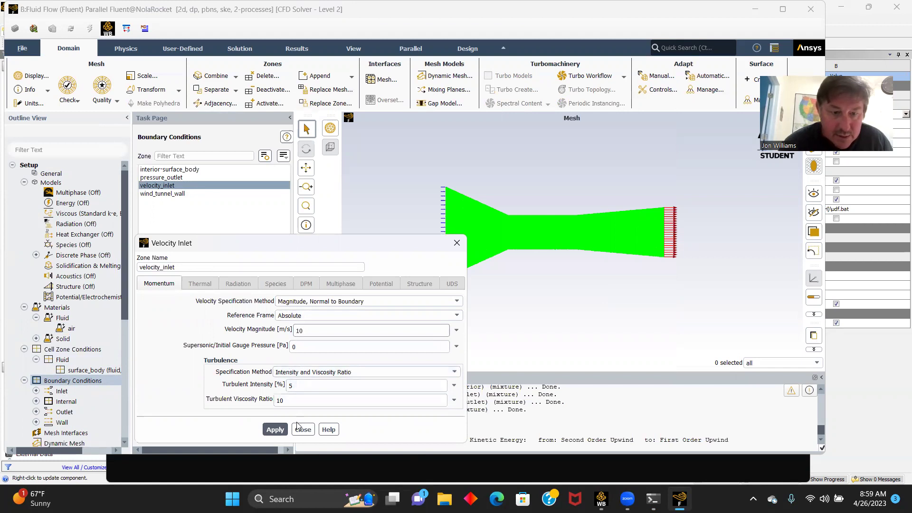
pyautogui.click(270, 430)
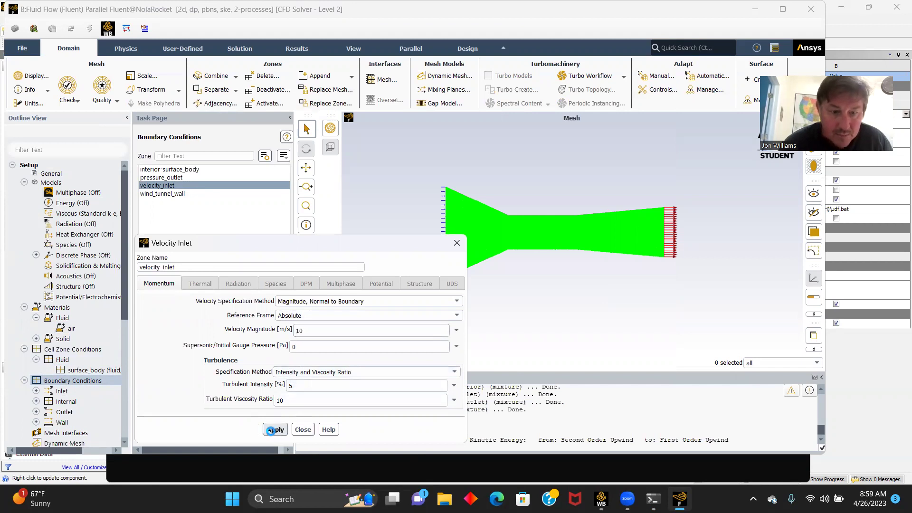
pyautogui.click(304, 429)
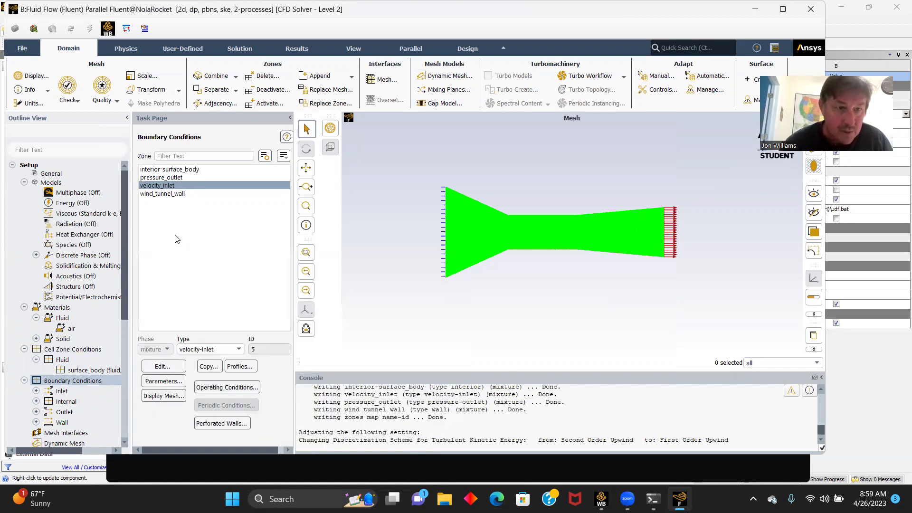
# - Compute the reference values from velocity_inlet and set the reference zone to surface_body
pyautogui.click(151, 177)
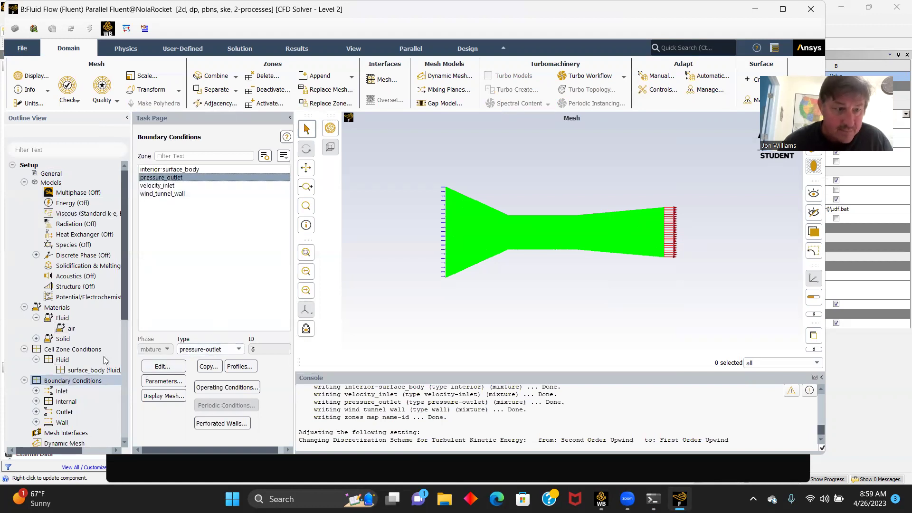
pyautogui.scroll(-1, 107, 356)
pyautogui.scroll(-1, 104, 360)
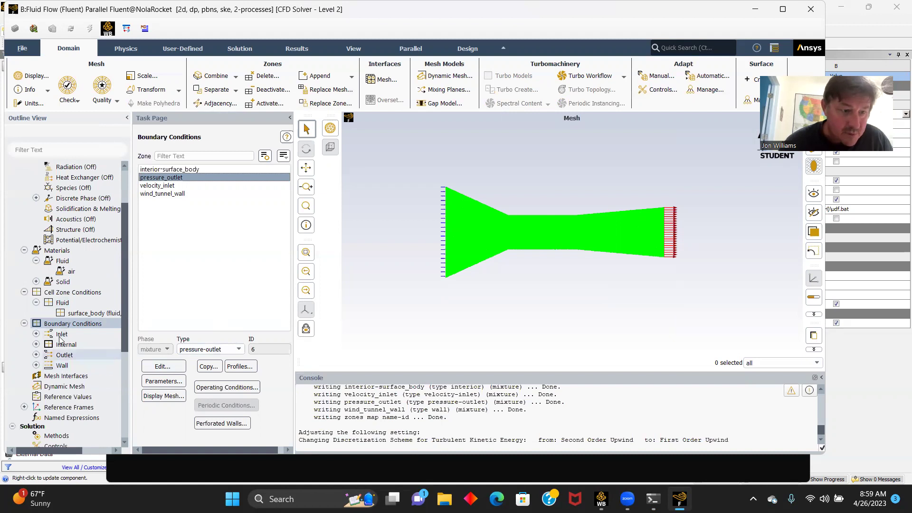
pyautogui.scroll(-1, 64, 313)
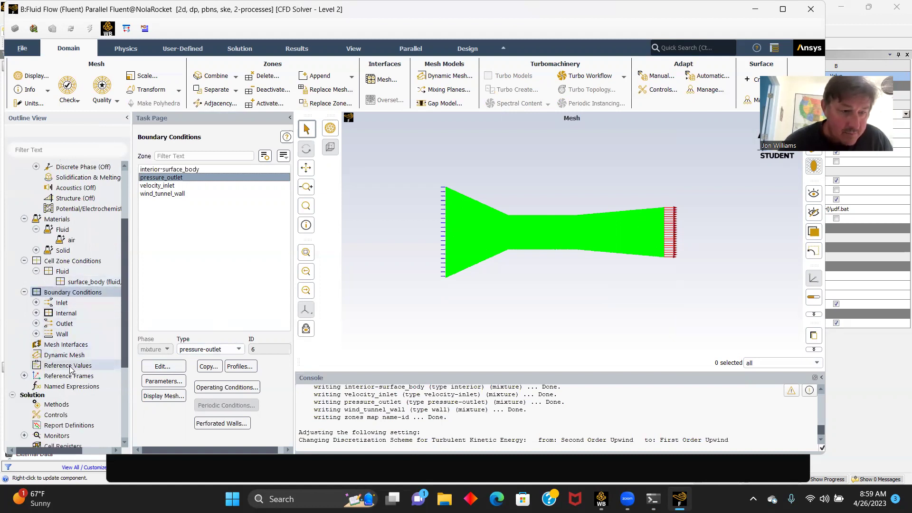
pyautogui.scroll(-1, 72, 370)
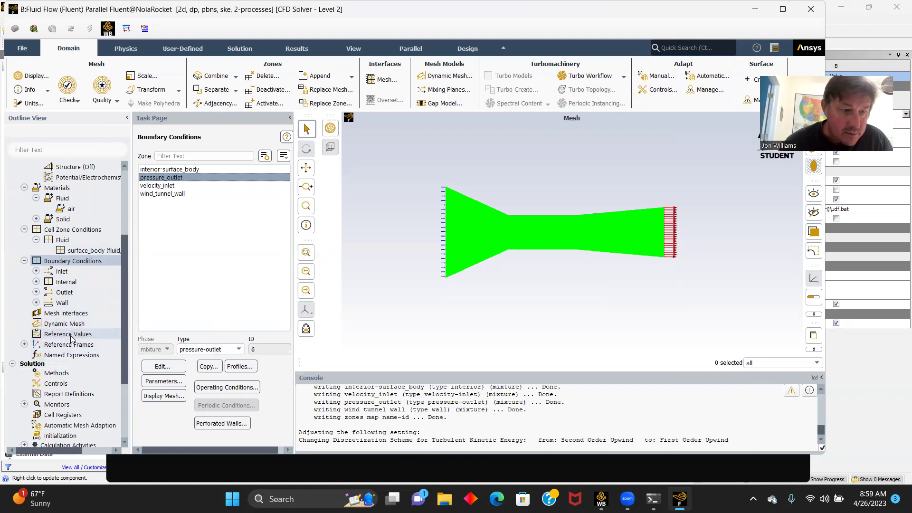
pyautogui.click(68, 334)
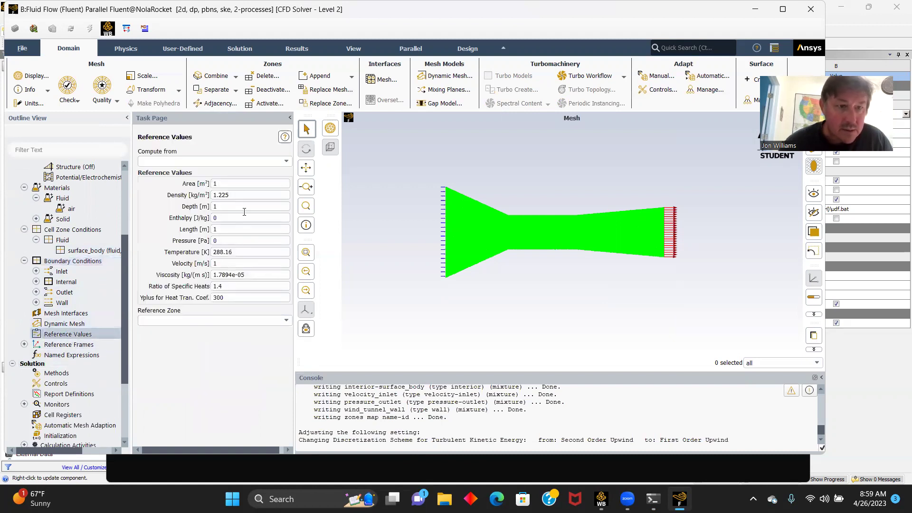
pyautogui.click(286, 162)
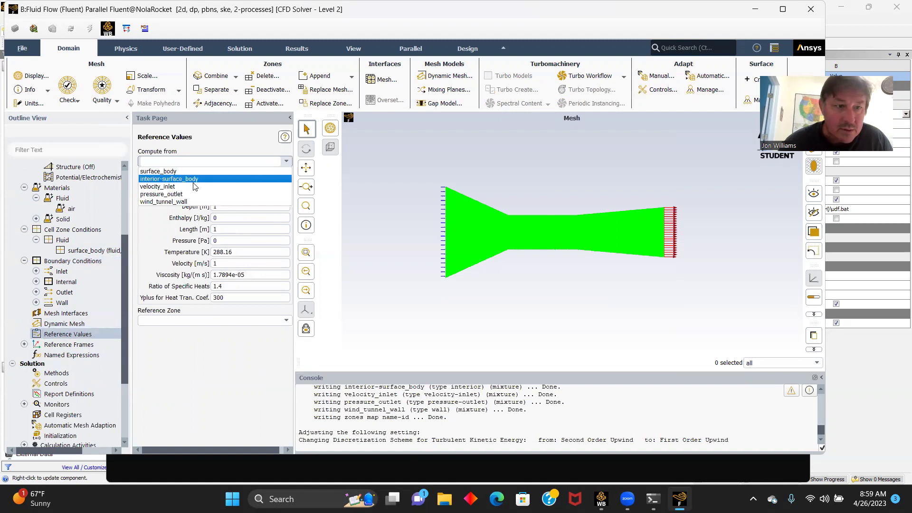
pyautogui.click(179, 188)
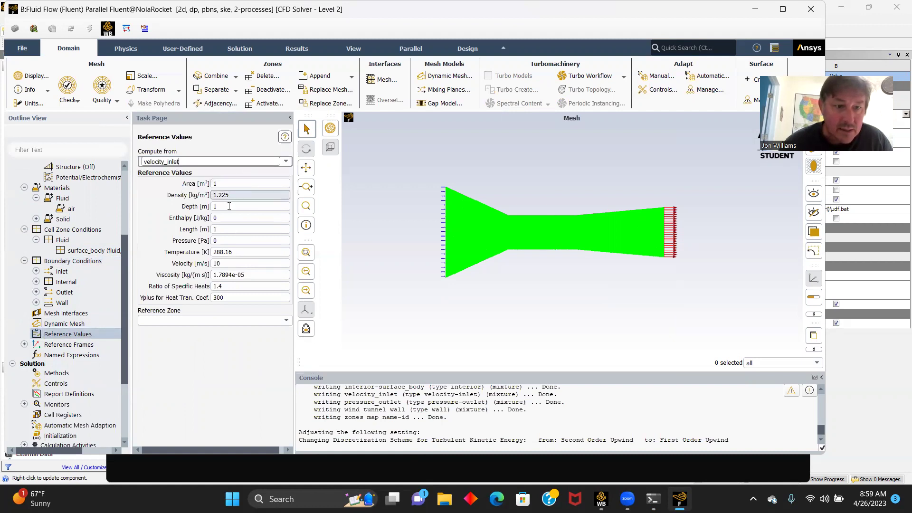
pyautogui.click(286, 321)
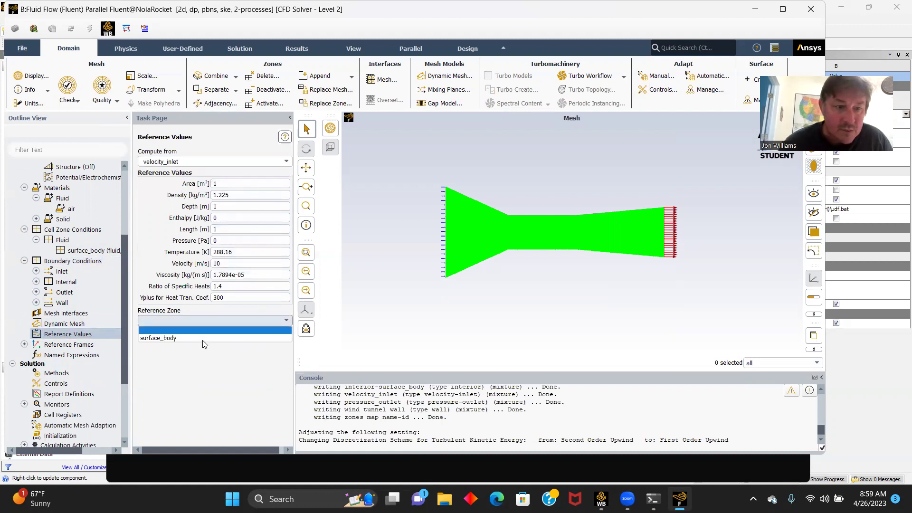
pyautogui.click(188, 337)
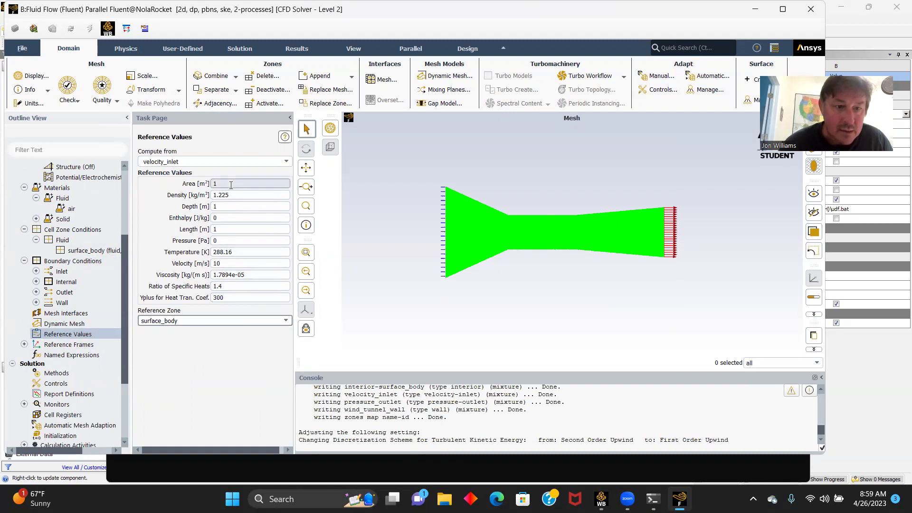
pyautogui.scroll(-1, 95, 351)
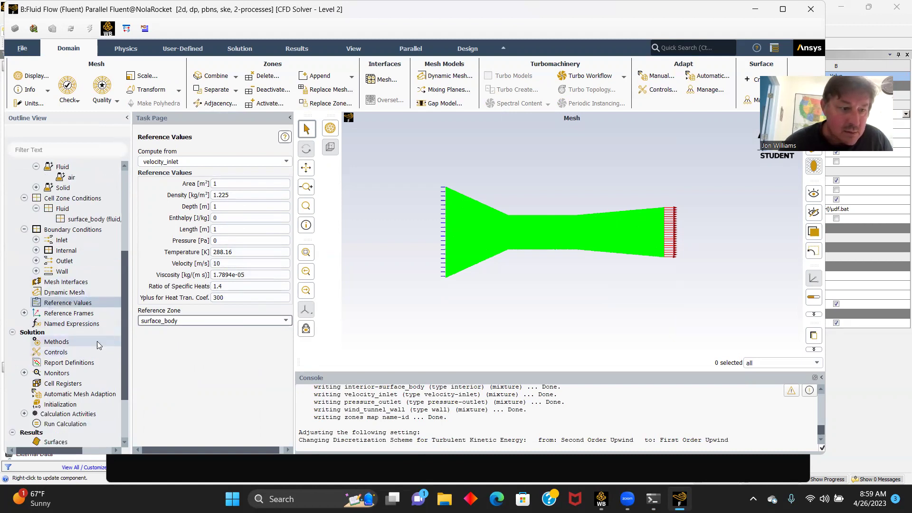
pyautogui.scroll(-1, 97, 341)
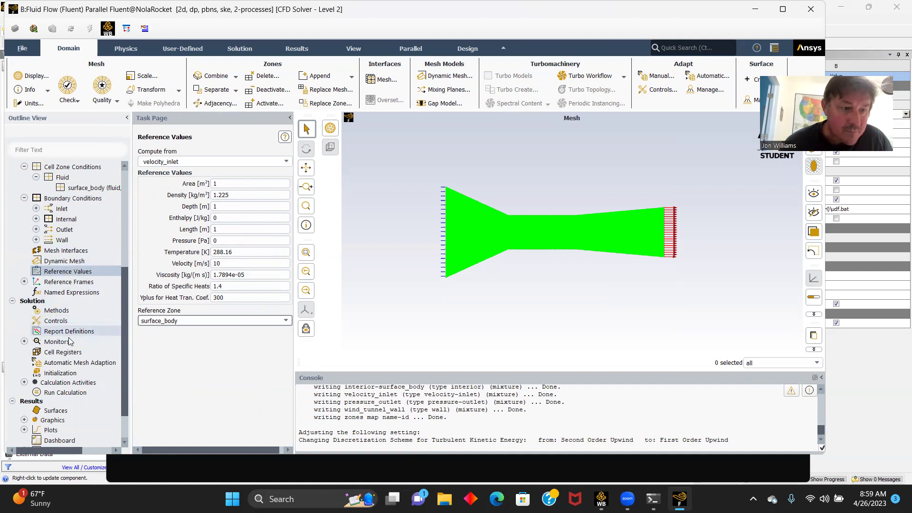
# - Set hybrid initialization to 30 iterations and initialize the solution
pyautogui.scroll(-1, 82, 343)
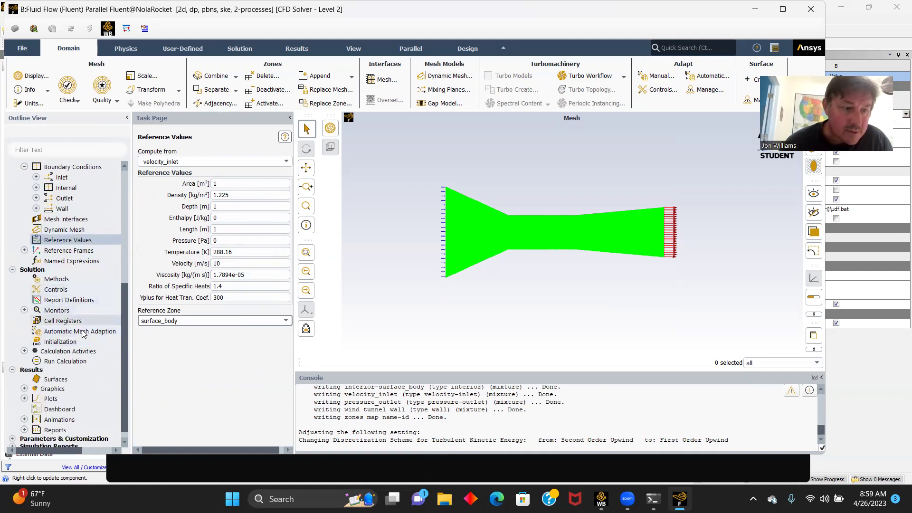
pyautogui.click(55, 343)
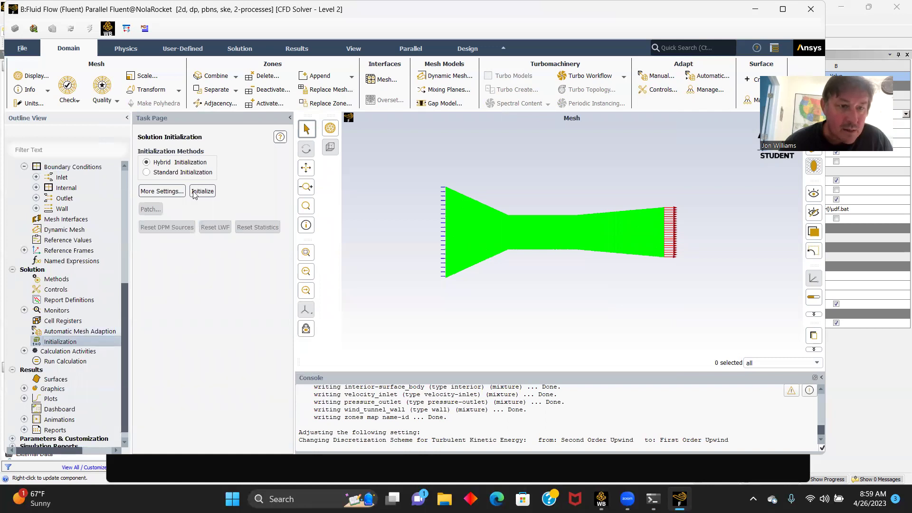
pyautogui.click(162, 191)
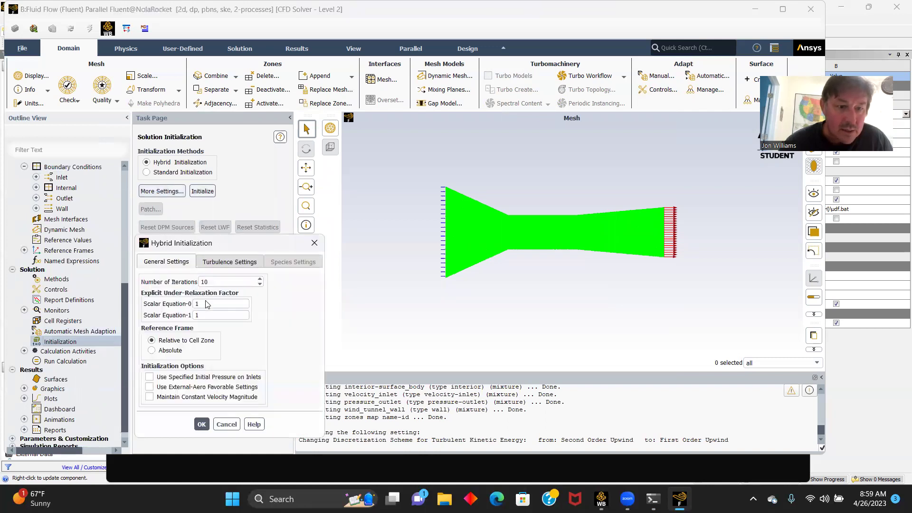
pyautogui.click(215, 282)
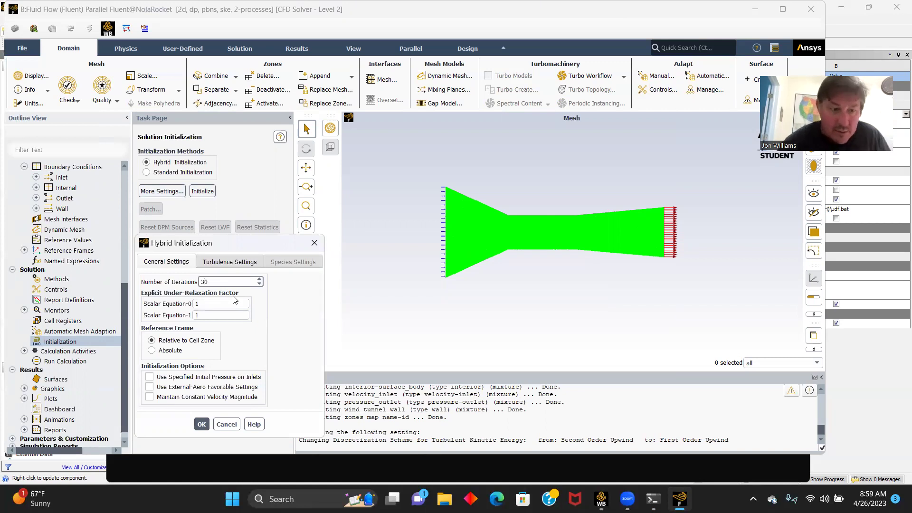
pyautogui.click(201, 425)
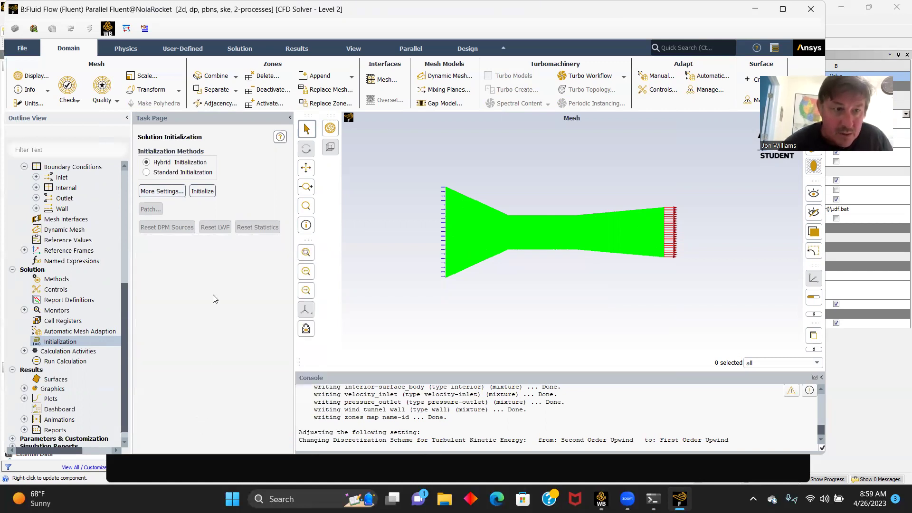
pyautogui.click(207, 194)
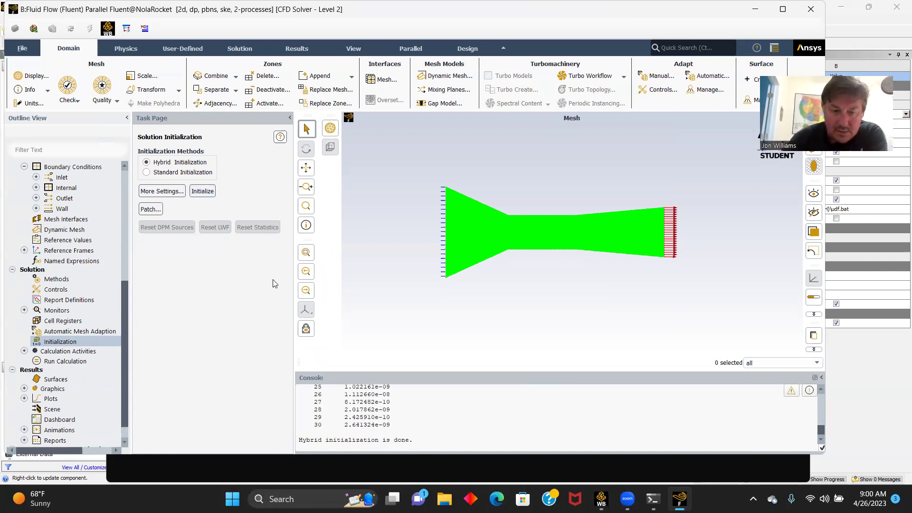
# - Run the calculation for 150 iterations and dismiss the completion message
pyautogui.click(67, 361)
pyautogui.click(151, 268)
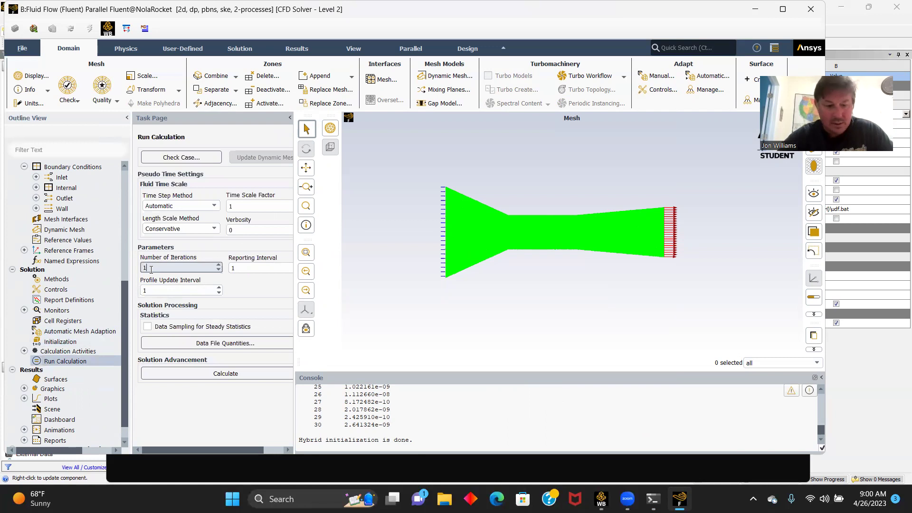
pyautogui.click(216, 373)
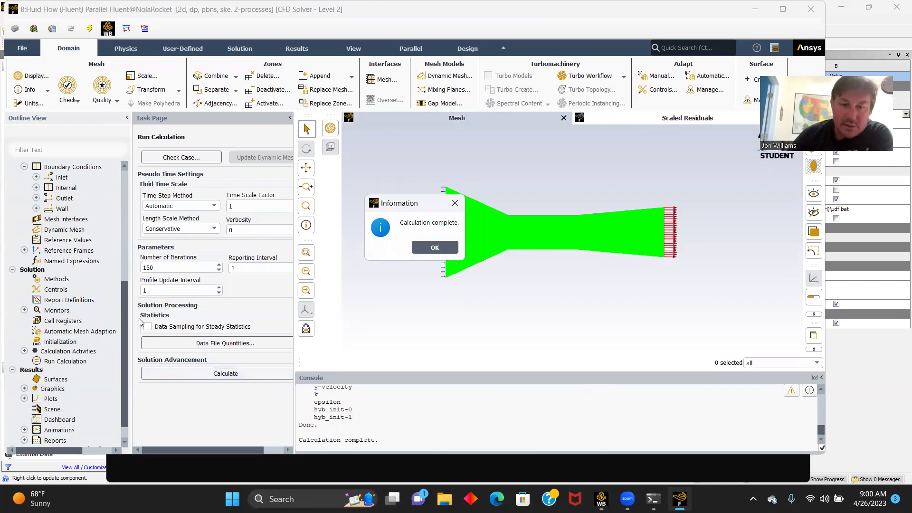
pyautogui.click(434, 247)
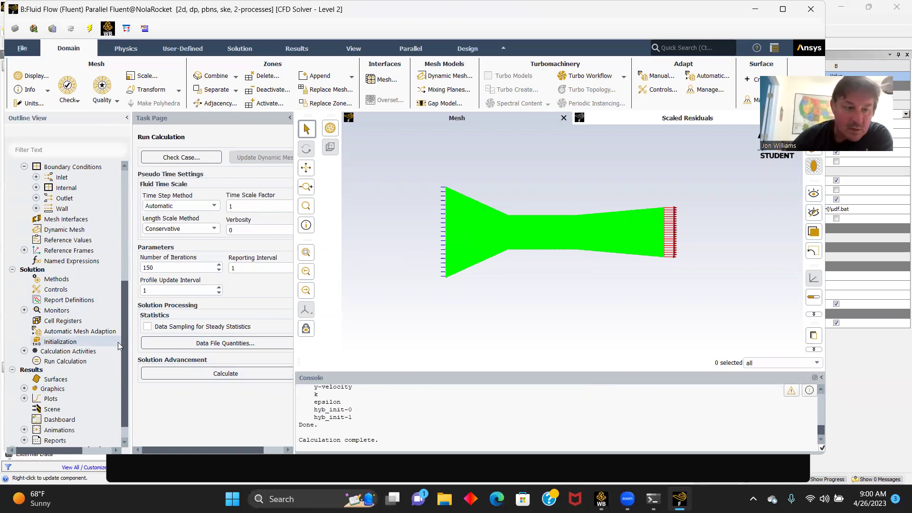
# - Create and display a banded static pressure contour on interior-surface_body, pressure_outlet, velocity_inlet and wind_tunnel_wall
pyautogui.scroll(-1, 118, 340)
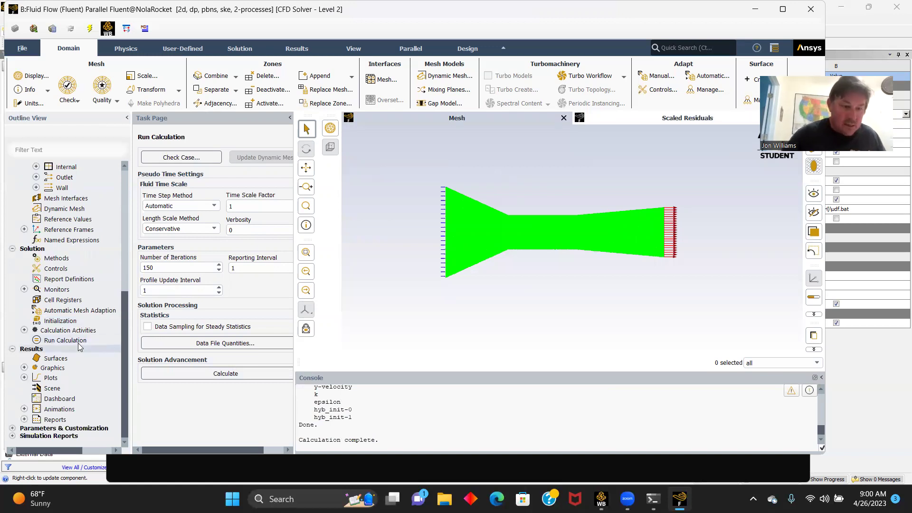
pyautogui.click(25, 367)
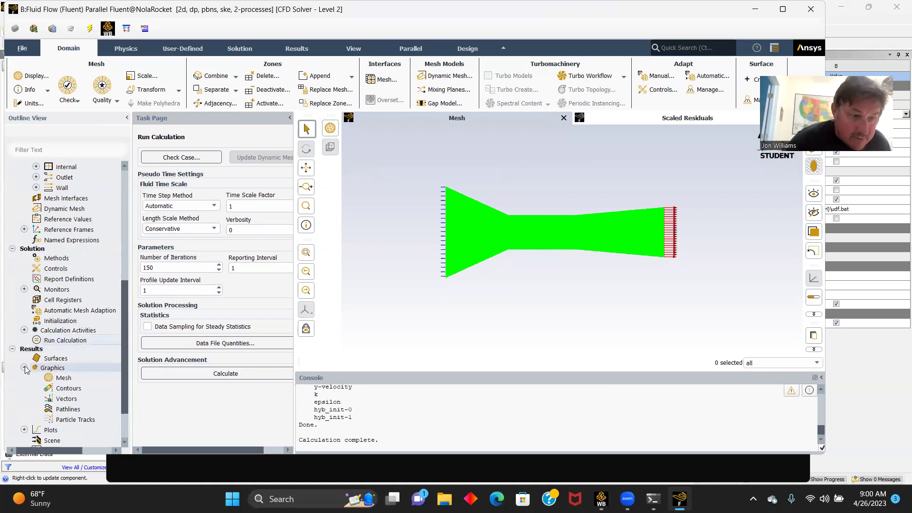
pyautogui.doubleClick(69, 390)
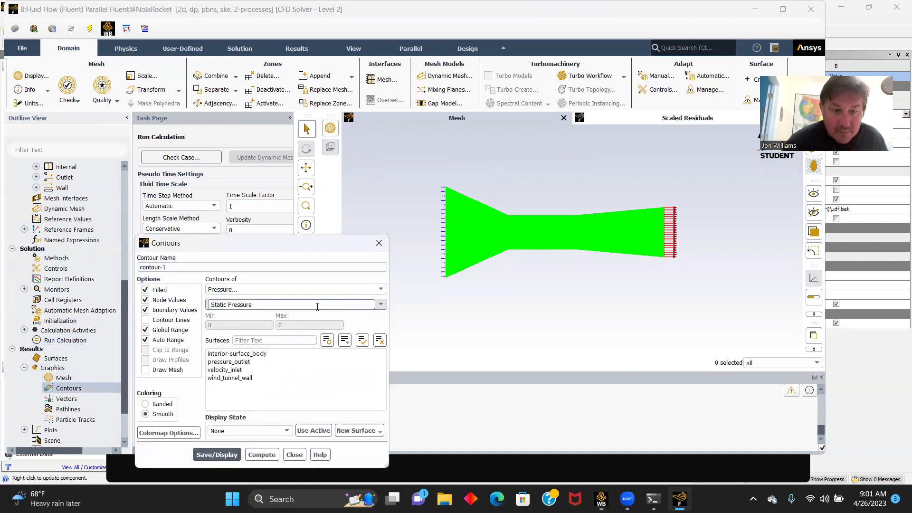
pyautogui.click(235, 353)
pyautogui.click(232, 362)
pyautogui.click(227, 370)
pyautogui.click(227, 378)
pyautogui.click(159, 404)
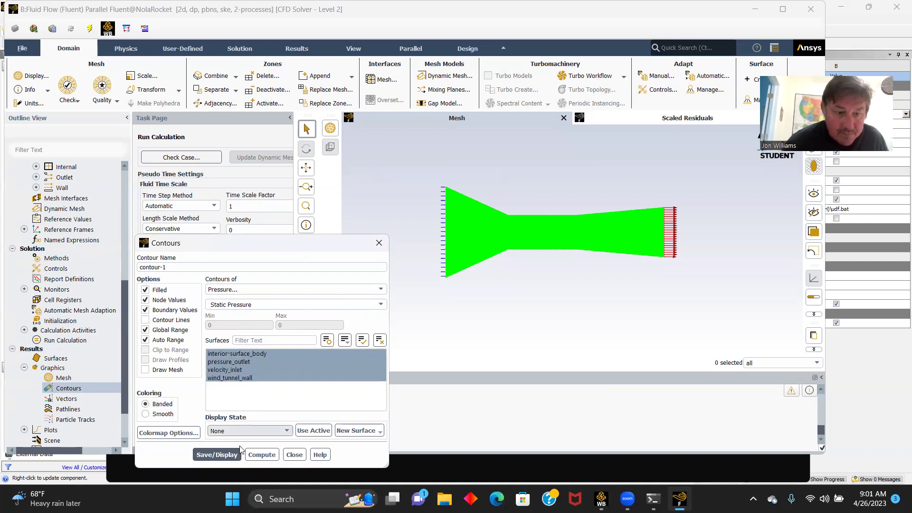
pyautogui.click(211, 455)
# - Examine the static pressure contours along the whole channel, keeping the contour settings clear of the plot
pyautogui.scroll(-2, 561, 261)
pyautogui.scroll(4, 562, 261)
pyautogui.scroll(2, 561, 260)
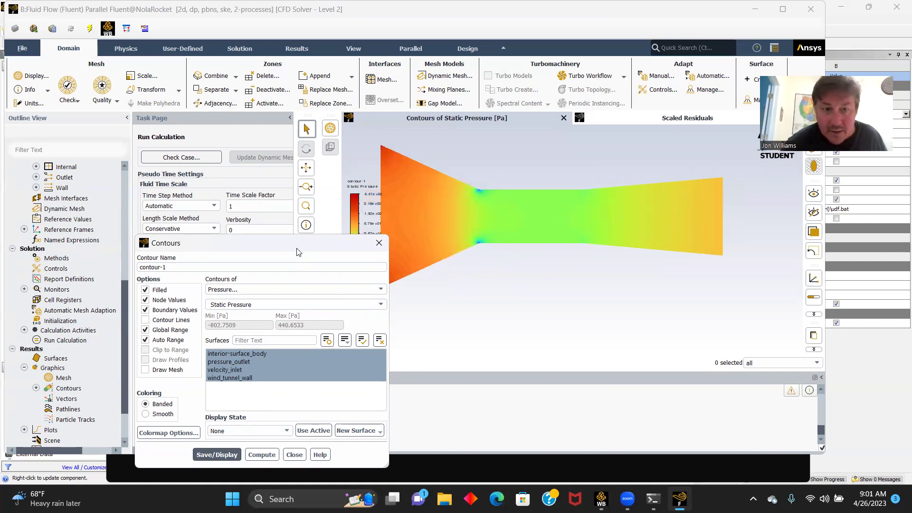
pyautogui.moveTo(298, 252); pyautogui.dragTo(222, 154)
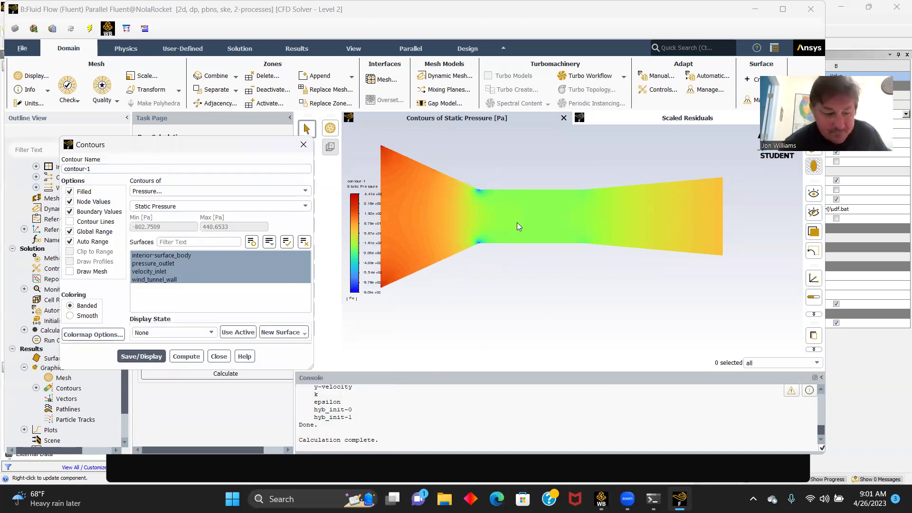
pyautogui.moveTo(554, 225); pyautogui.dragTo(588, 238)
pyautogui.scroll(-2, 587, 238)
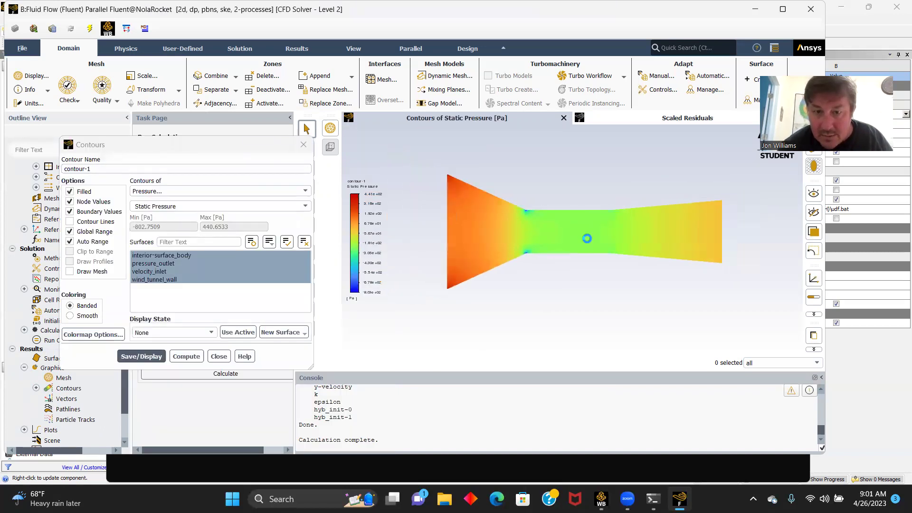
pyautogui.scroll(2, 586, 238)
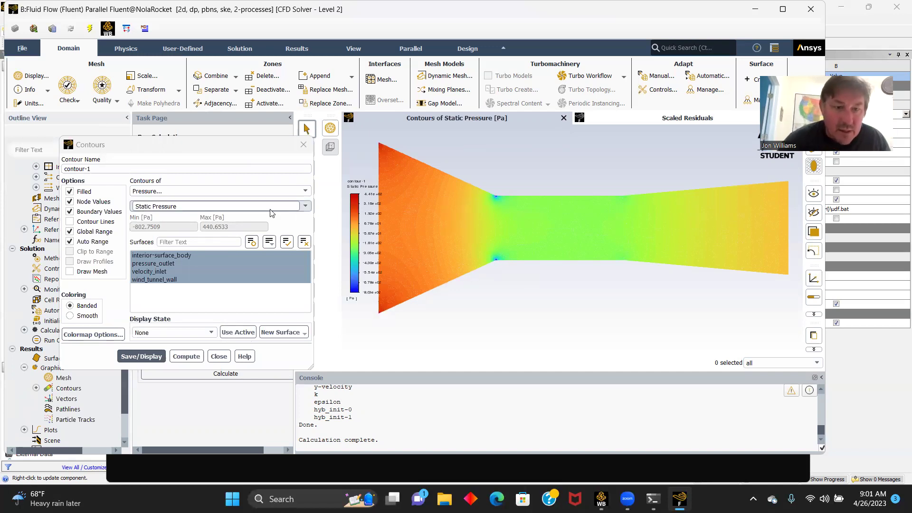
# - Switch contour-1 to Dynamic Pressure and display it on the same surfaces
pyautogui.click(305, 206)
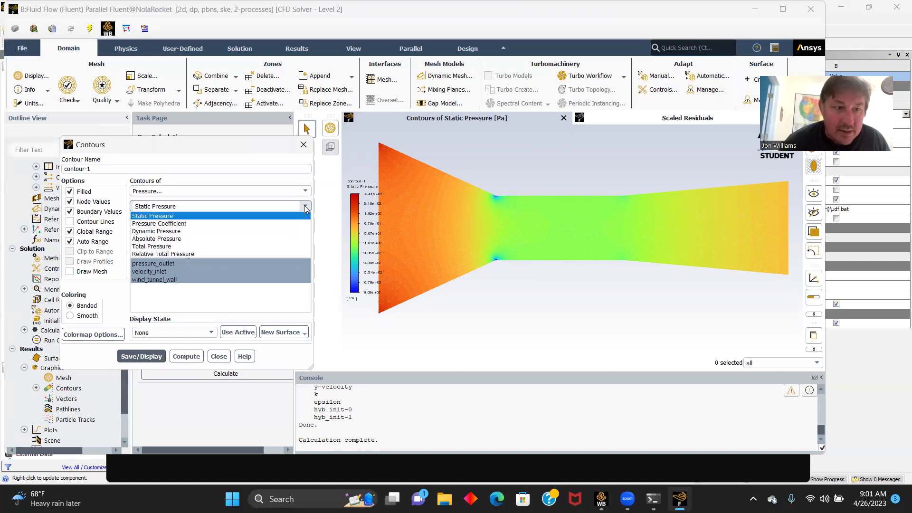
pyautogui.click(174, 232)
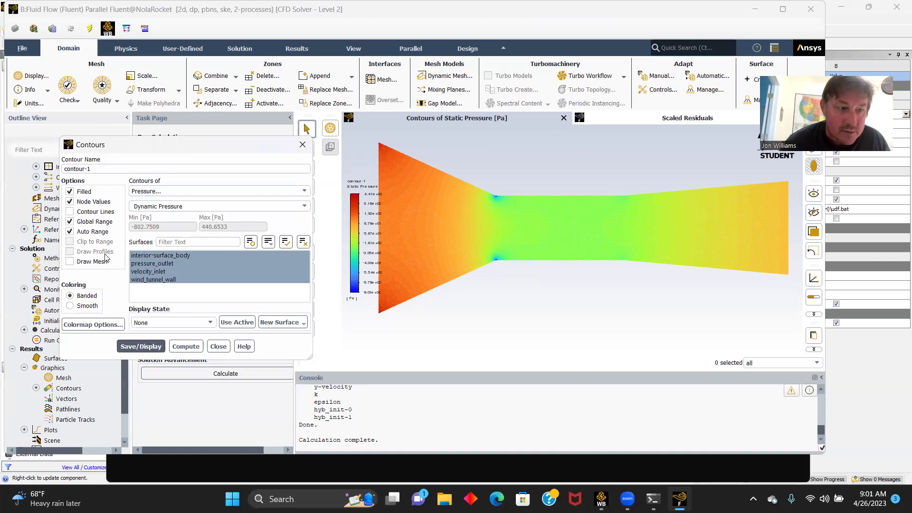
pyautogui.click(141, 347)
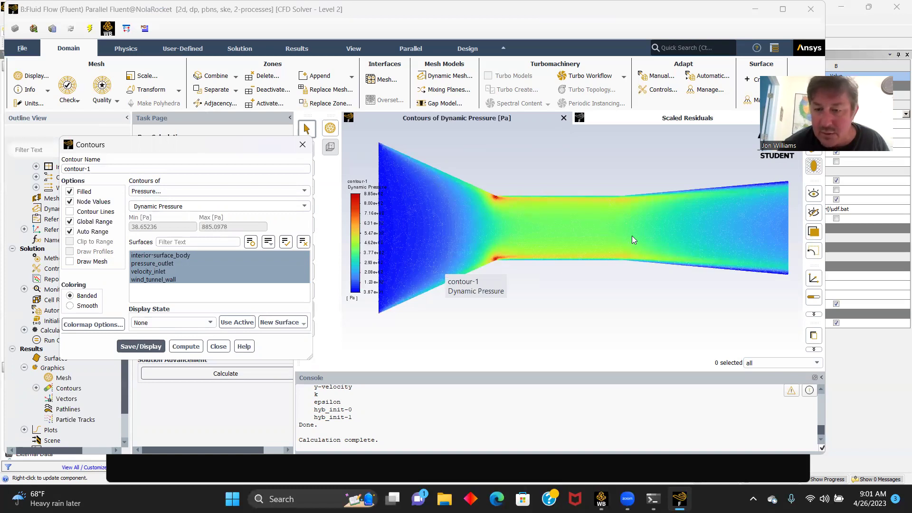
# - Switch contour-1 to Total Pressure and display it on the same surfaces
pyautogui.click(303, 207)
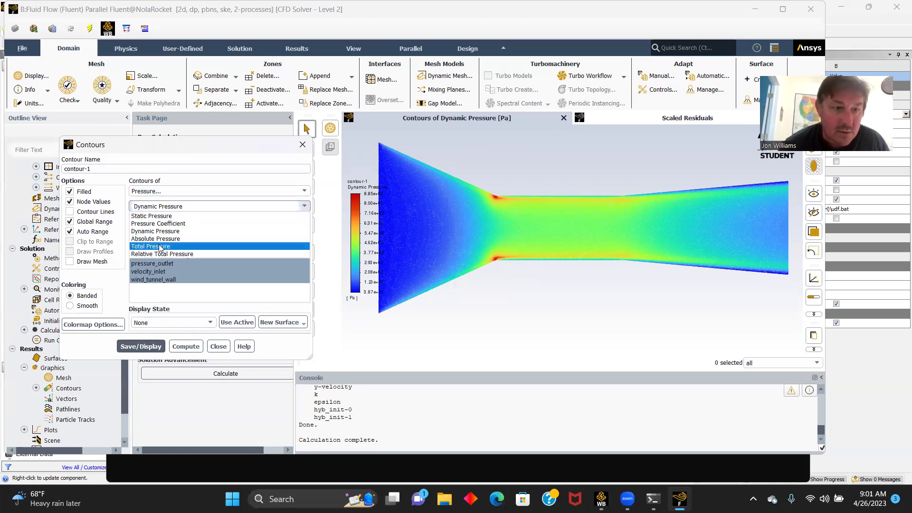
pyautogui.click(199, 246)
pyautogui.click(185, 255)
pyautogui.click(141, 356)
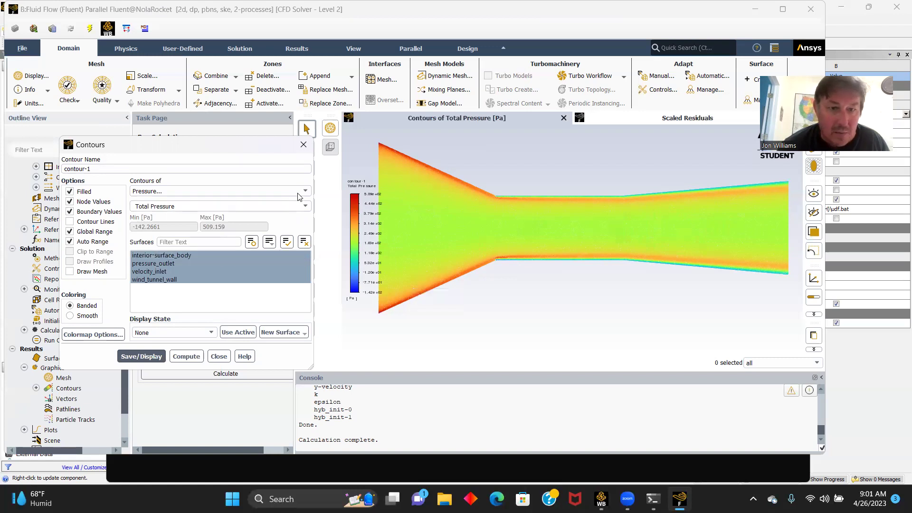
# - Change contour-1 to Velocity Magnitude and display it on the same surfaces
pyautogui.click(305, 206)
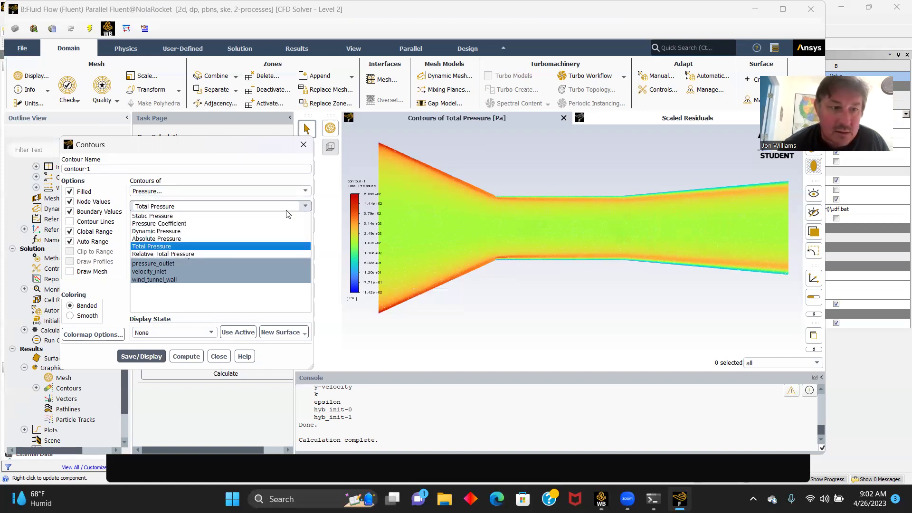
pyautogui.click(306, 190)
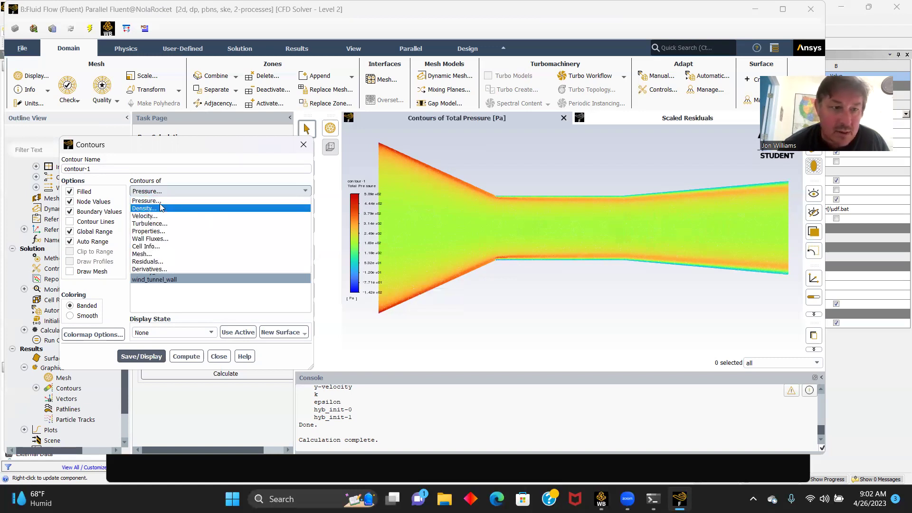
pyautogui.click(147, 217)
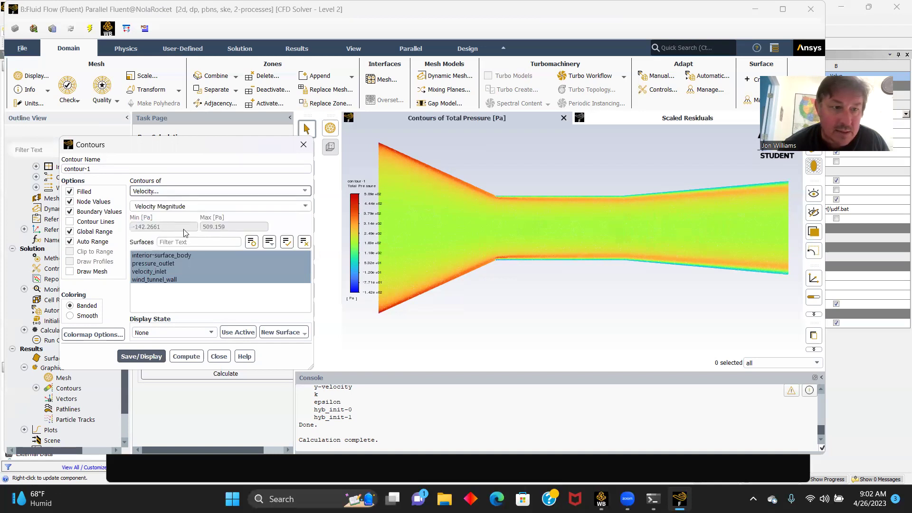
pyautogui.click(139, 356)
# - Examine the velocity magnitude contours near the throat corners, walls and whole channel, and close the contour settings
pyautogui.scroll(-2, 521, 261)
pyautogui.scroll(4, 518, 259)
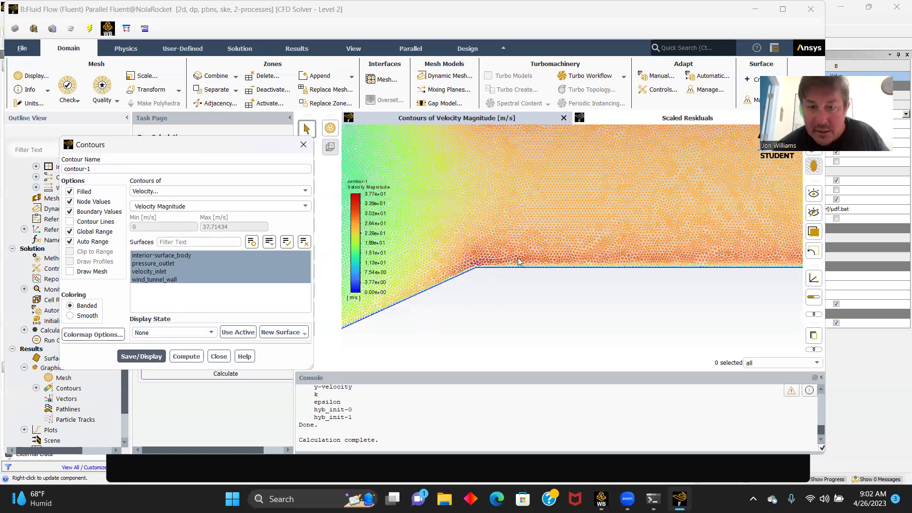
pyautogui.scroll(-2, 497, 287)
pyautogui.moveTo(516, 188); pyautogui.dragTo(510, 255)
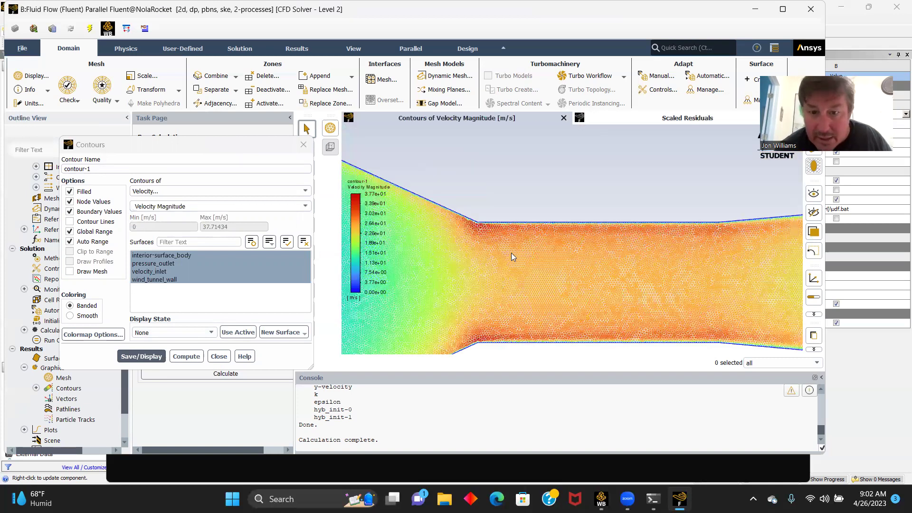
pyautogui.scroll(2, 511, 253)
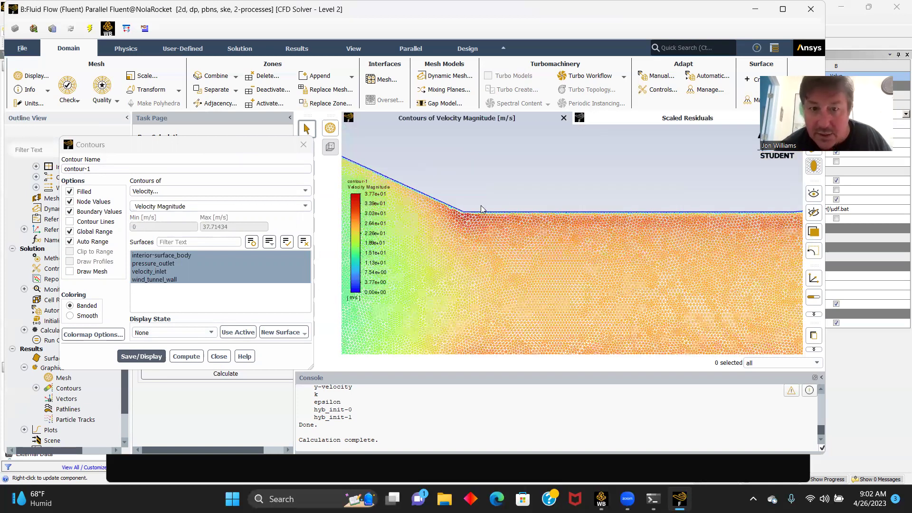
pyautogui.scroll(-1, 520, 209)
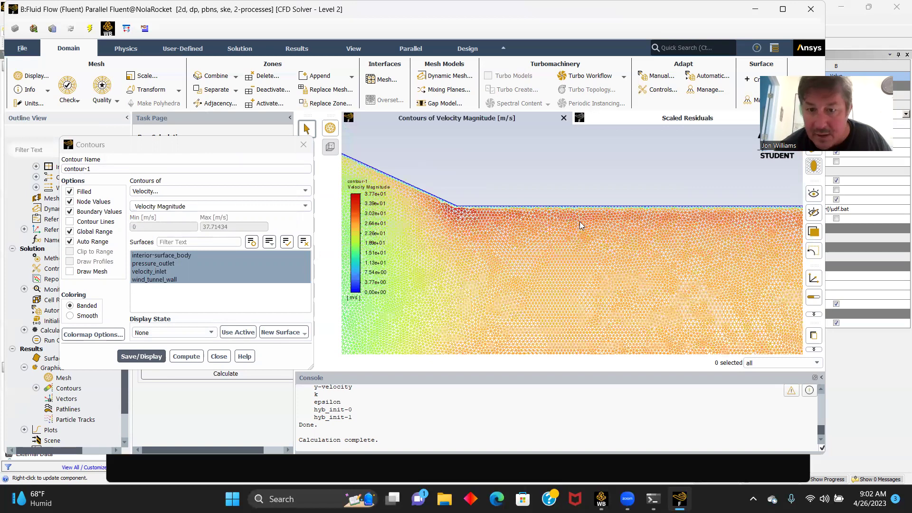
pyautogui.scroll(-5, 579, 221)
pyautogui.moveTo(670, 230); pyautogui.dragTo(612, 224)
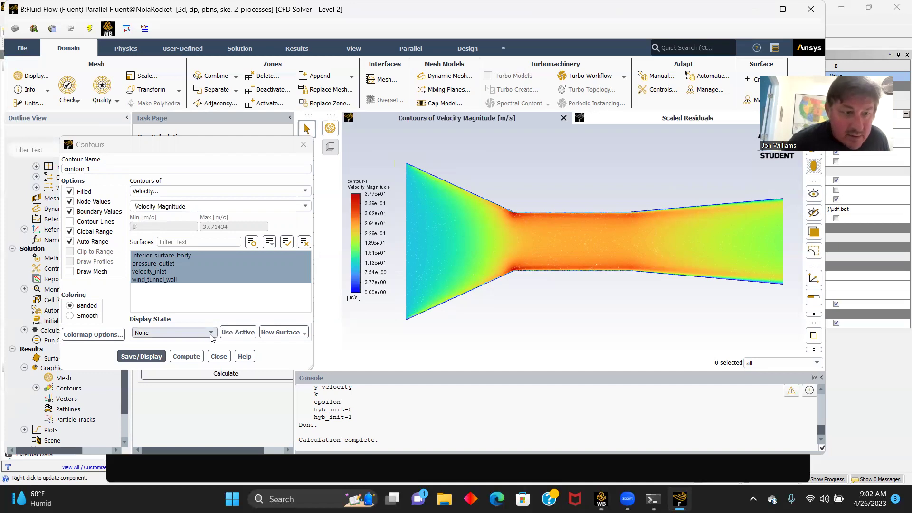
pyautogui.click(301, 148)
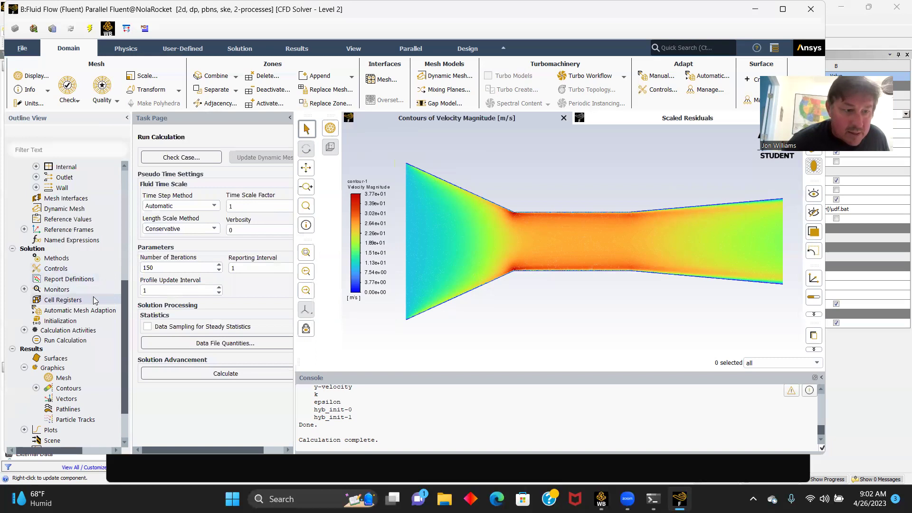
# - Start a new solution XY plot and open the definition of a new line surface for it
pyautogui.scroll(-1, 94, 301)
pyautogui.scroll(-1, 94, 300)
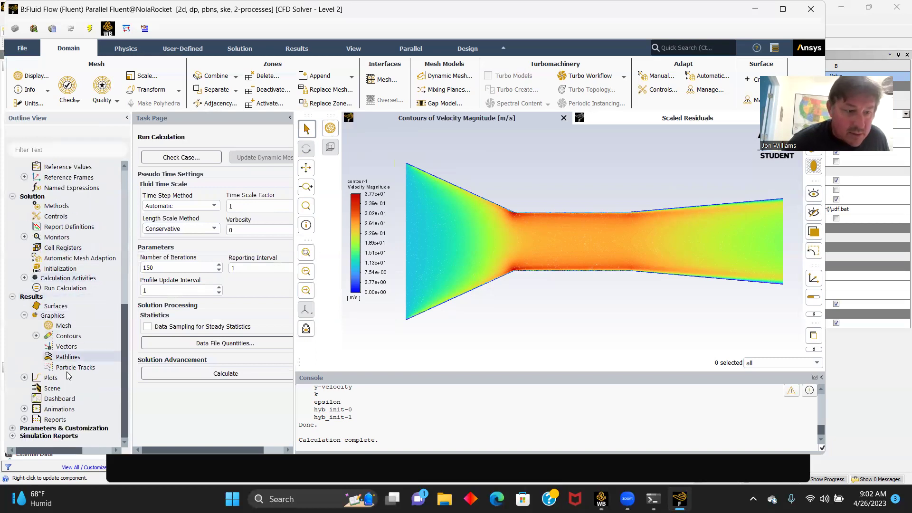
pyautogui.click(24, 378)
pyautogui.doubleClick(66, 399)
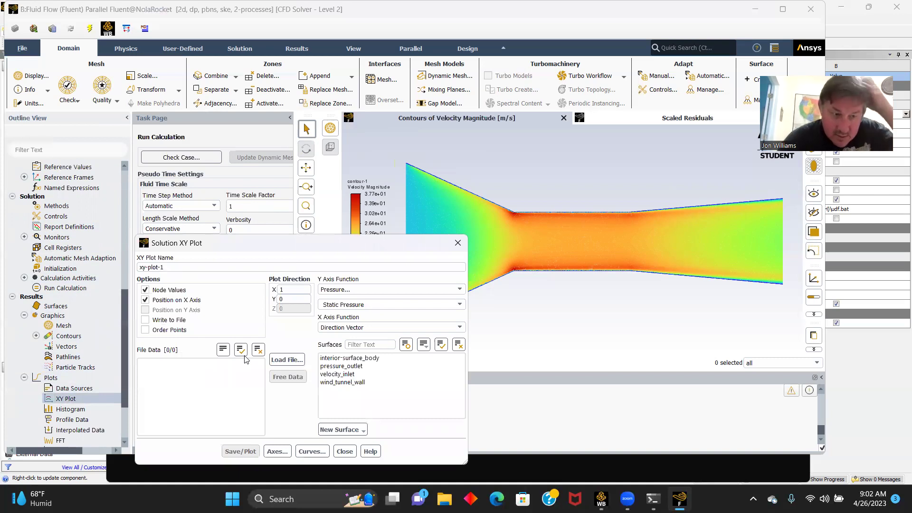
pyautogui.click(362, 430)
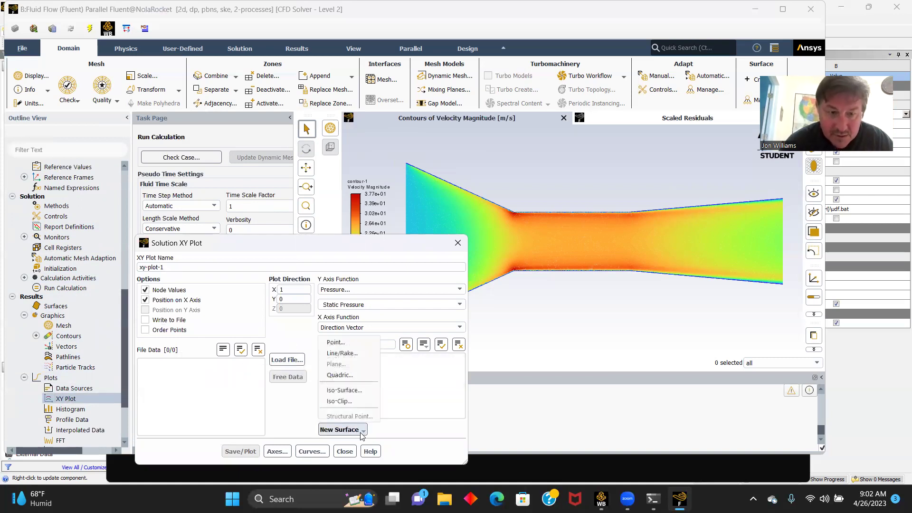
pyautogui.click(342, 354)
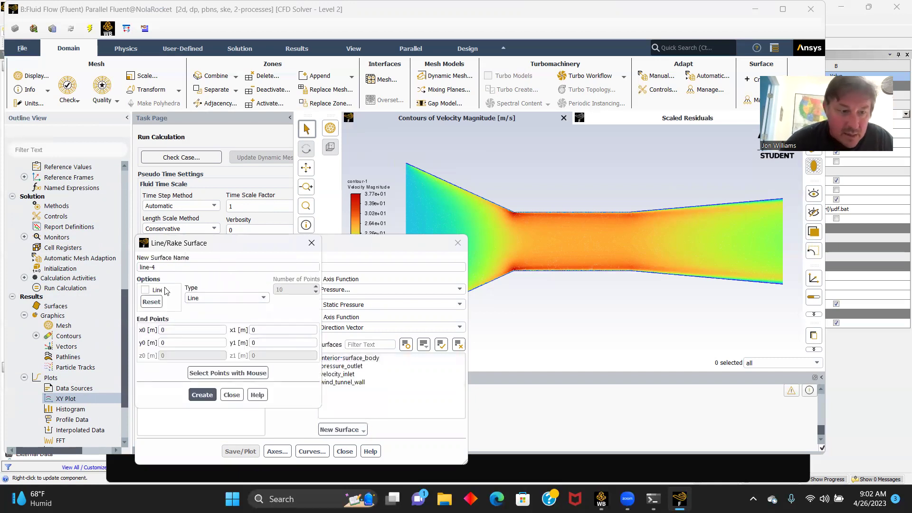
# - Set the new line's end points to x0 = -1.9958 m and x1 = 1.9958 m
pyautogui.click(172, 331)
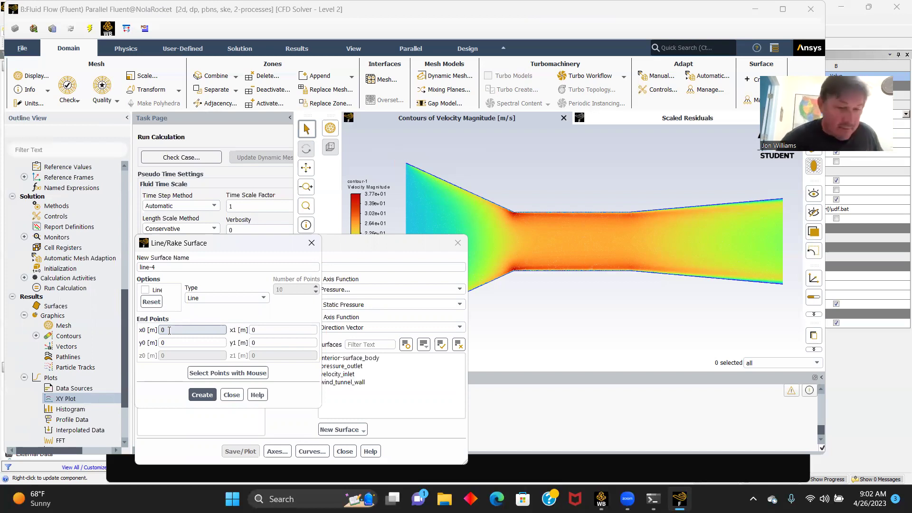
pyautogui.press('BackSpace')
pyautogui.write('-1.9958')
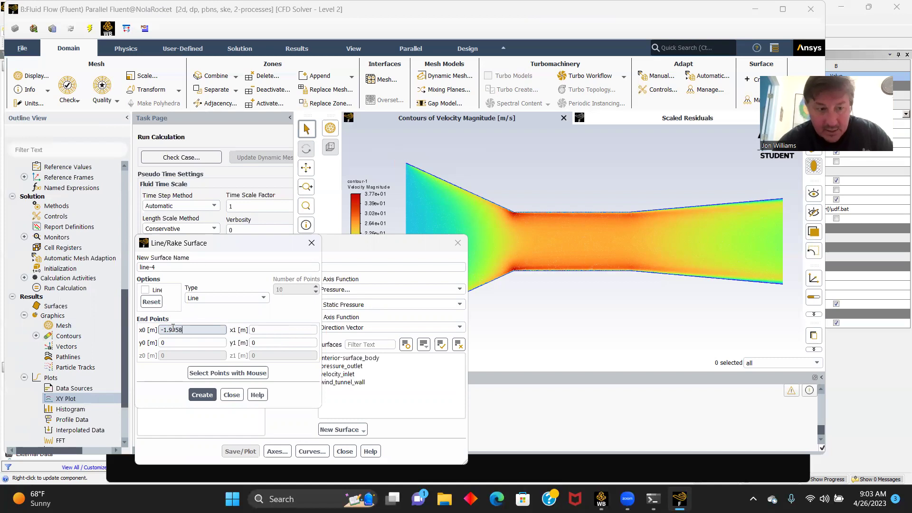
pyautogui.click(258, 326)
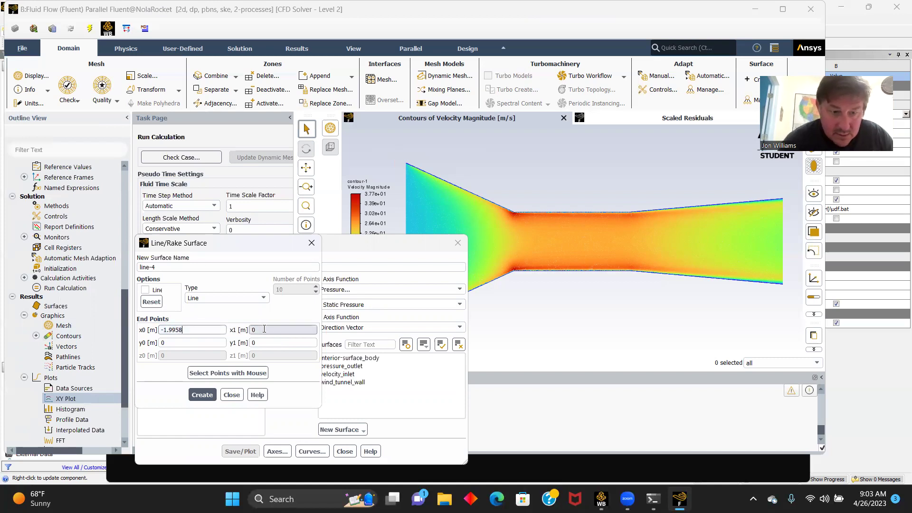
pyautogui.press('BackSpace')
pyautogui.write('1.9958')
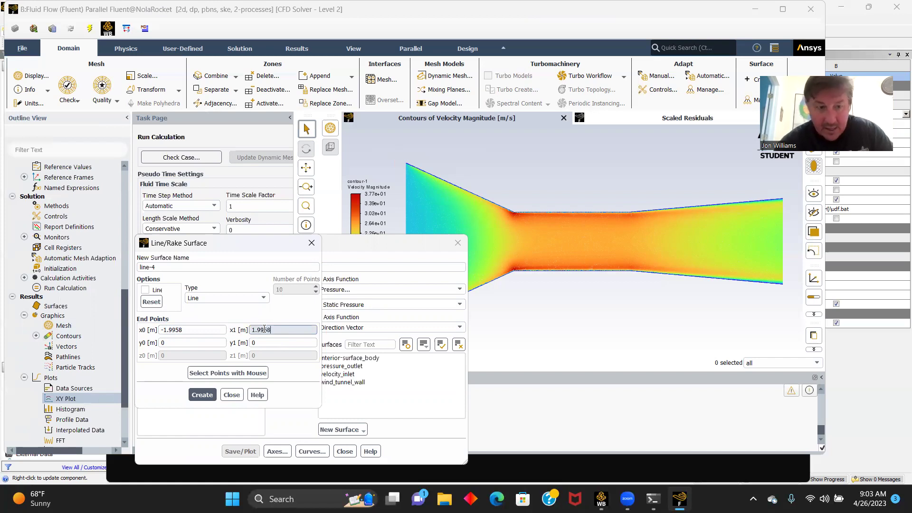
# - Name the line surface centerline and create it
pyautogui.click(198, 397)
pyautogui.click(164, 267)
pyautogui.press('BackSpace')
pyautogui.press('BackSpace')
pyautogui.press('BackSpace')
pyautogui.press('BackSpace')
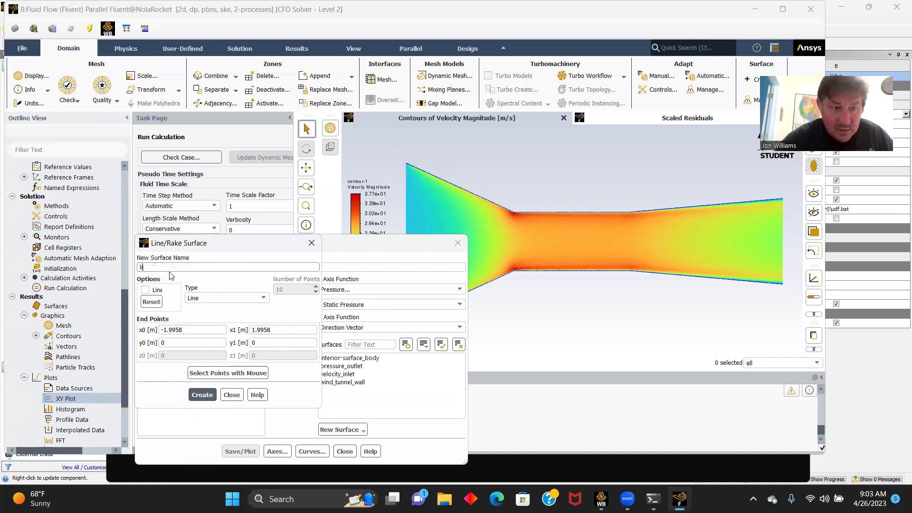
pyautogui.write('cent')
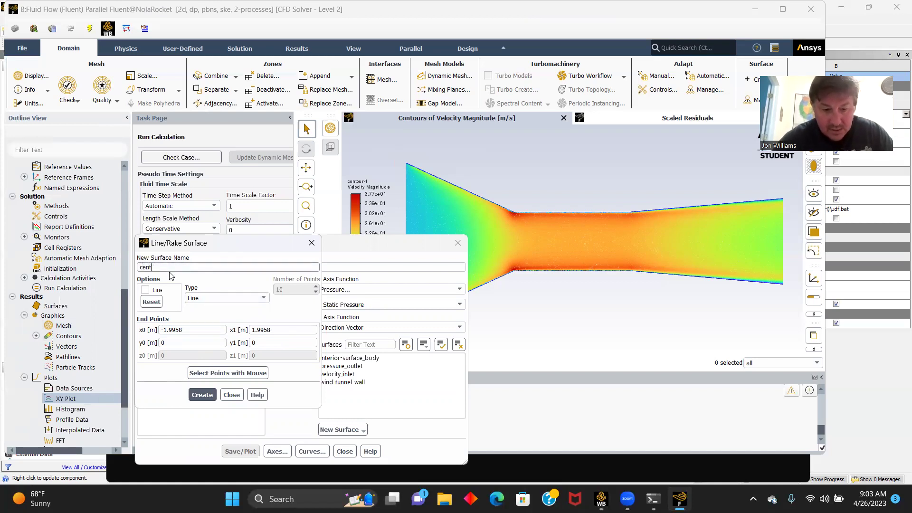
pyautogui.write('erline')
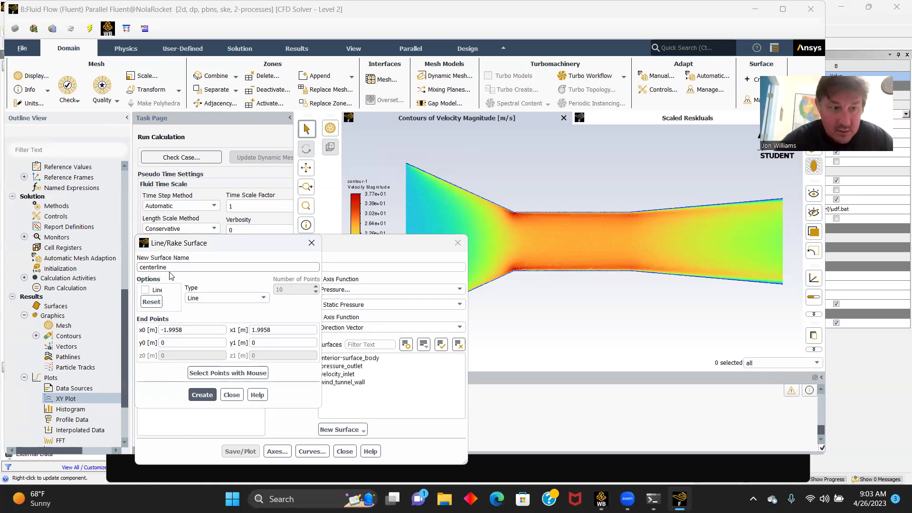
pyautogui.click(202, 395)
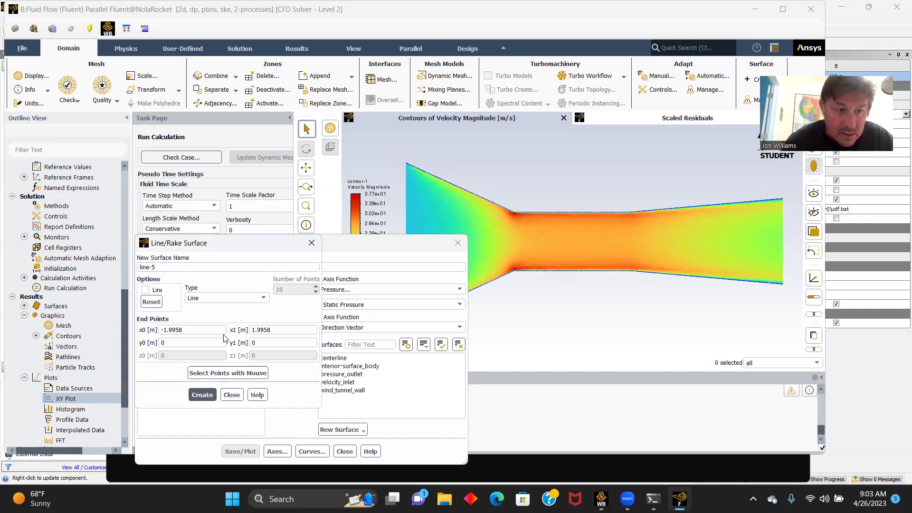
# - Name the next line surface vertical-line
pyautogui.click(161, 267)
pyautogui.press('BackSpace')
pyautogui.press('BackSpace')
pyautogui.press('BackSpace')
pyautogui.press('BackSpace')
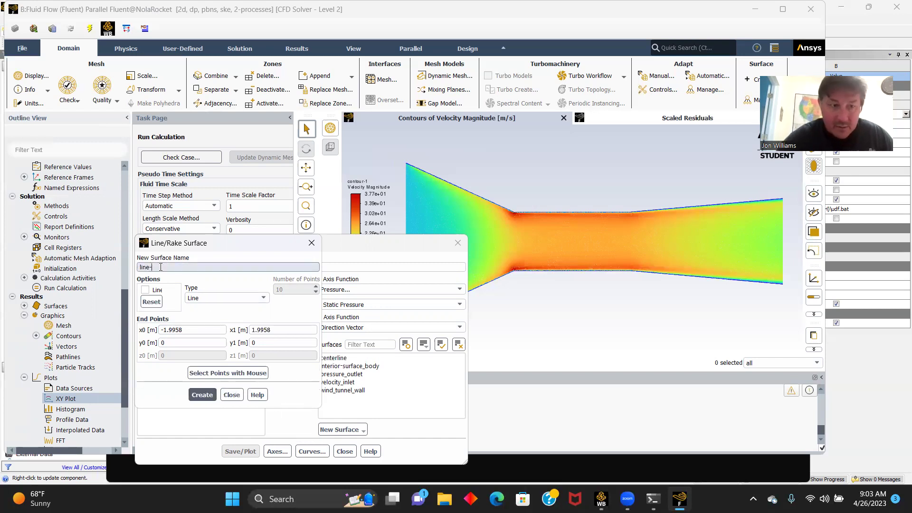
pyautogui.write('vertical_line')
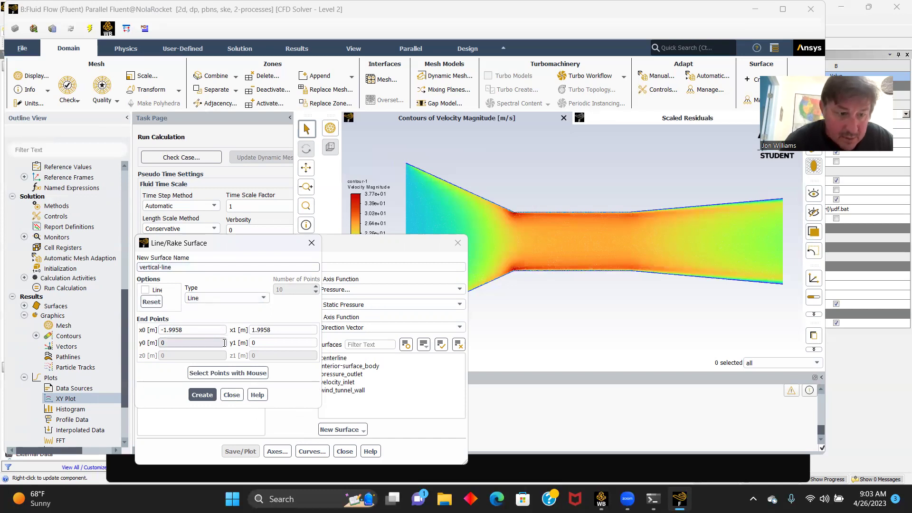
# - Set both x0 and x1 of the vertical-line surface to 0 m
pyautogui.click(184, 329)
pyautogui.press('BackSpace')
pyautogui.press('BackSpace')
pyautogui.press('BackSpace')
pyautogui.press('BackSpace')
pyautogui.press('BackSpace')
pyautogui.press('BackSpace')
pyautogui.press('BackSpace')
pyautogui.write('0')
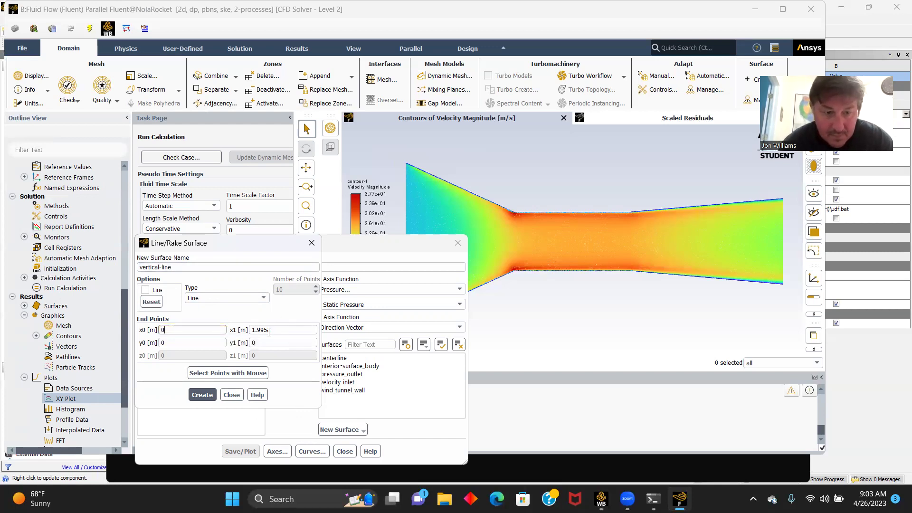
pyautogui.click(283, 330)
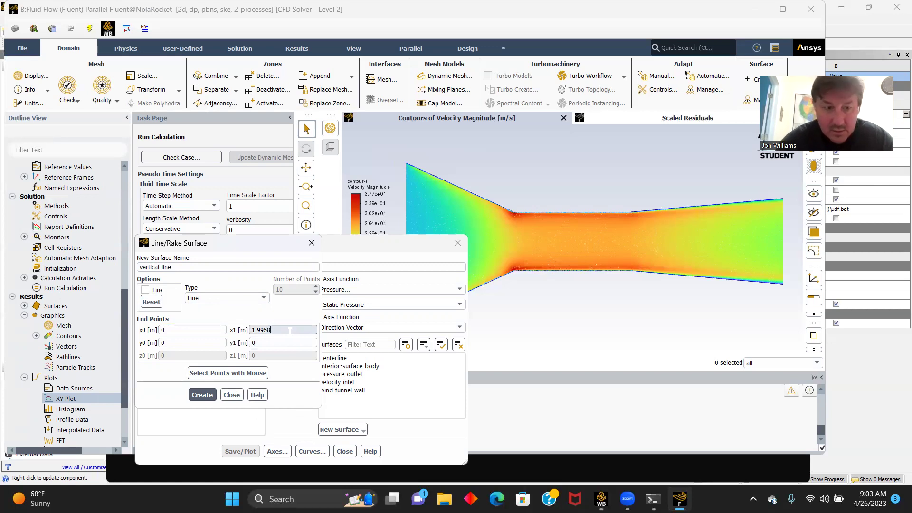
pyautogui.press('BackSpace')
pyautogui.press('BackSpace')
pyautogui.press('BackSpace')
pyautogui.press('BackSpace')
pyautogui.press('BackSpace')
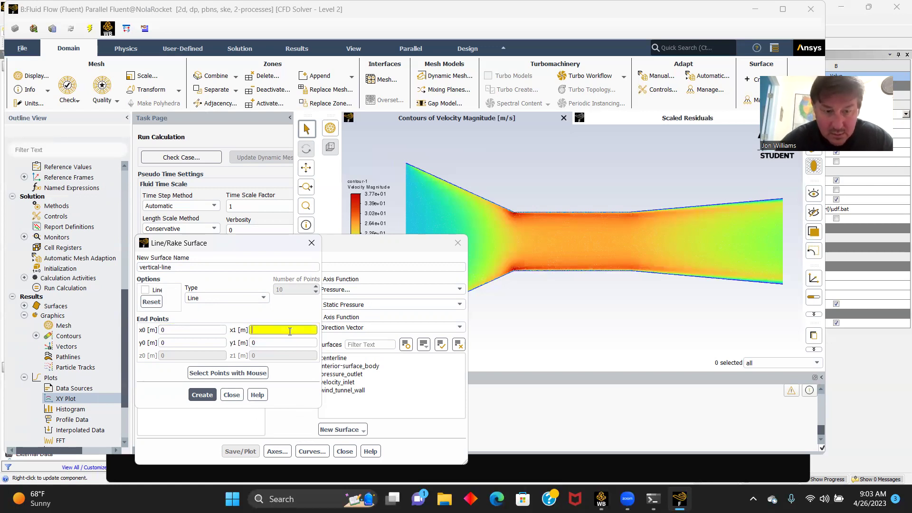
pyautogui.write('0')
# - Set y0 to -.3048 m and y1 to .3048 m, create the vertical-line surface and close the line definition
pyautogui.click(199, 343)
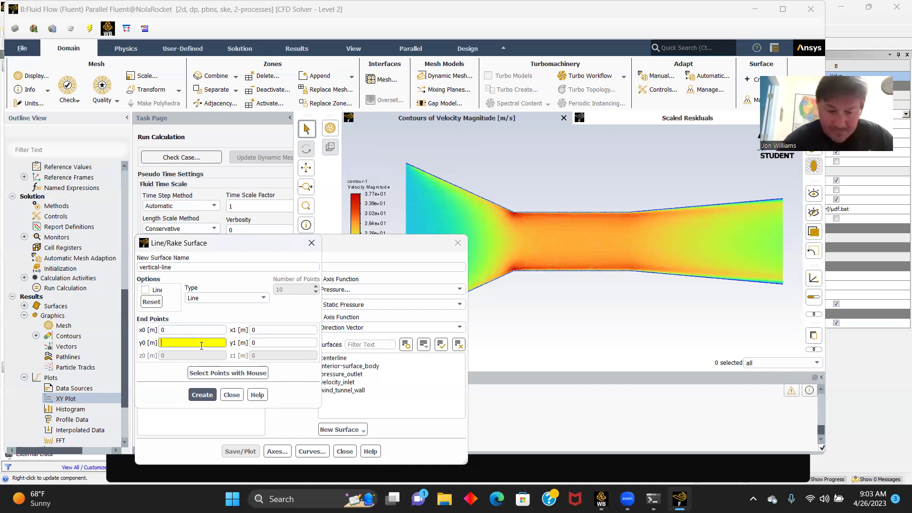
pyautogui.write('-.3048')
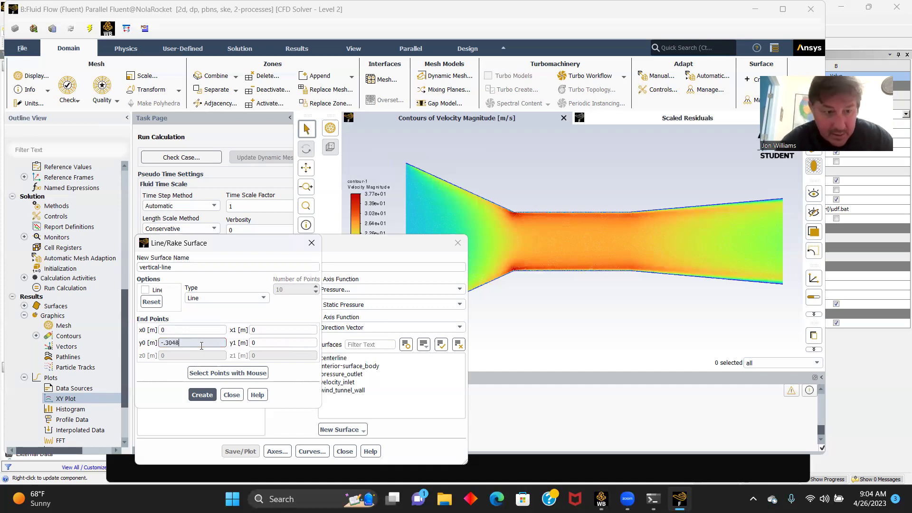
pyautogui.click(261, 341)
pyautogui.press('BackSpace')
pyautogui.write('.3048')
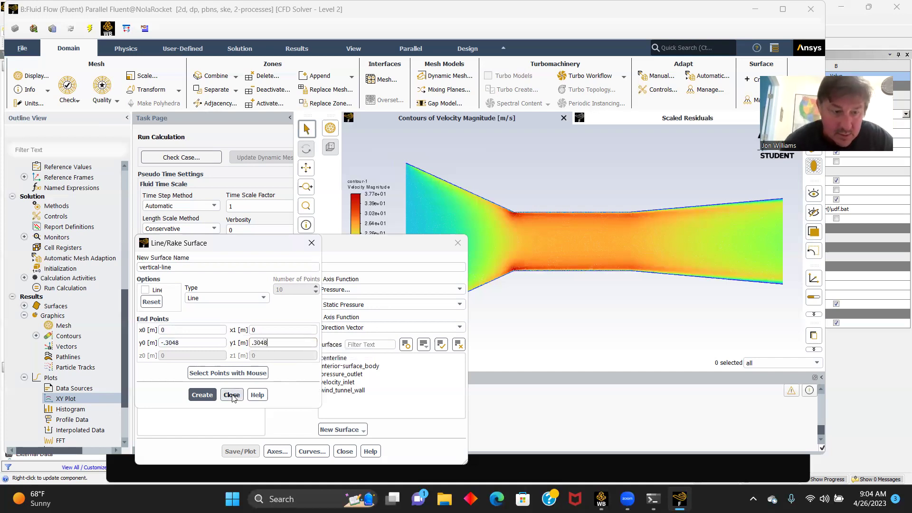
pyautogui.click(202, 395)
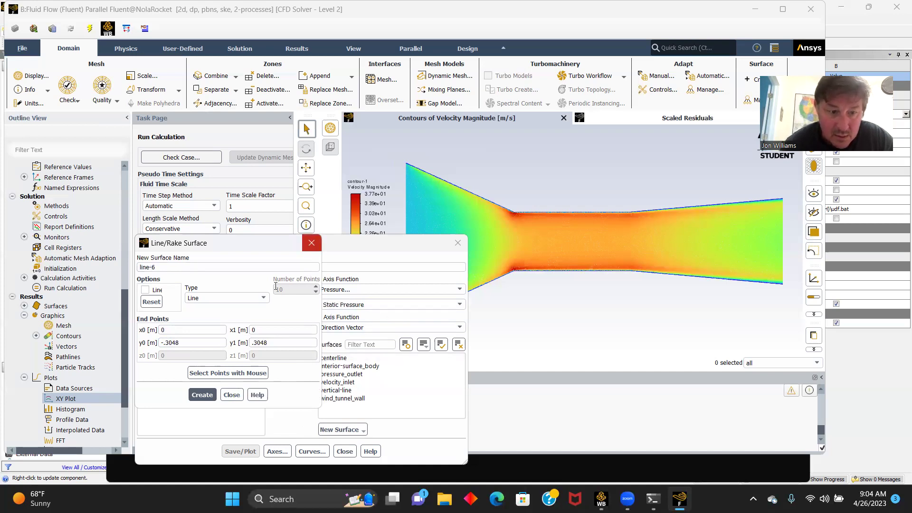
pyautogui.click(232, 394)
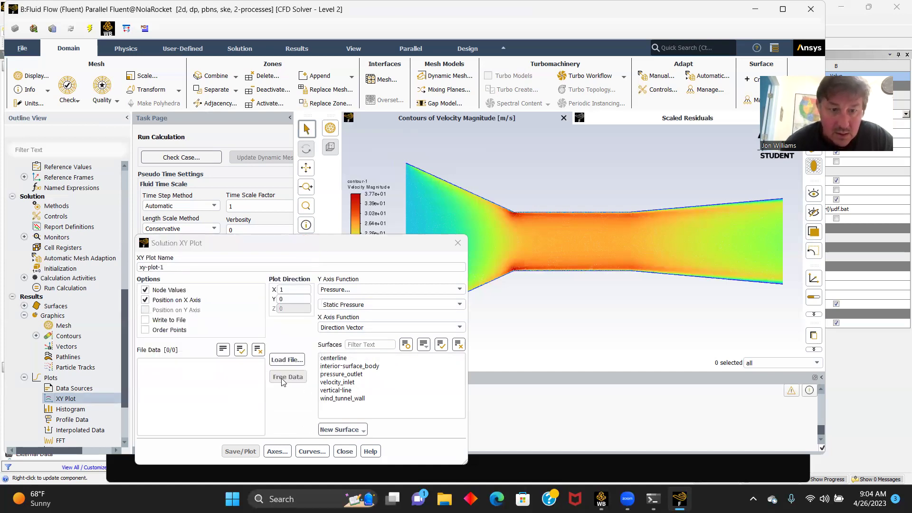
# - Move the XY plot settings clear of the graphics and plot Static Pressure along the centerline surface in xy-plot-1
pyautogui.click(328, 247)
pyautogui.moveTo(328, 247); pyautogui.dragTo(196, 151)
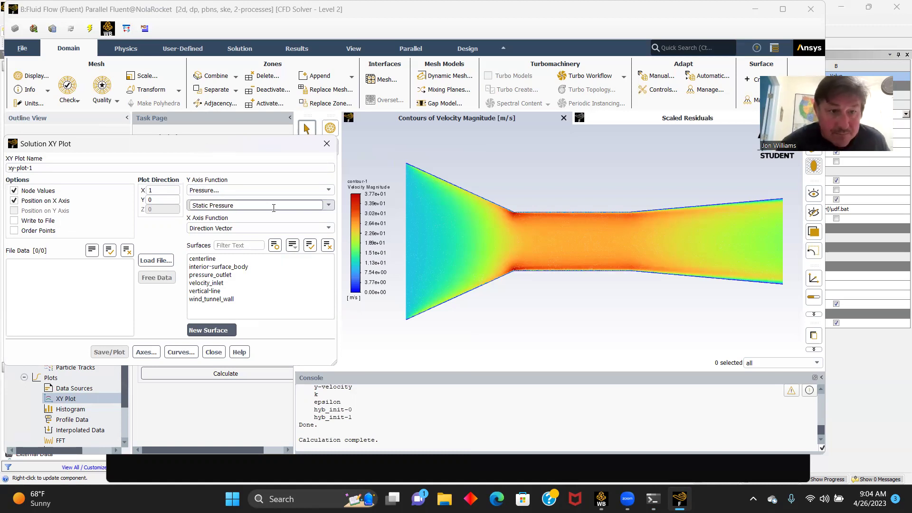
pyautogui.click(204, 258)
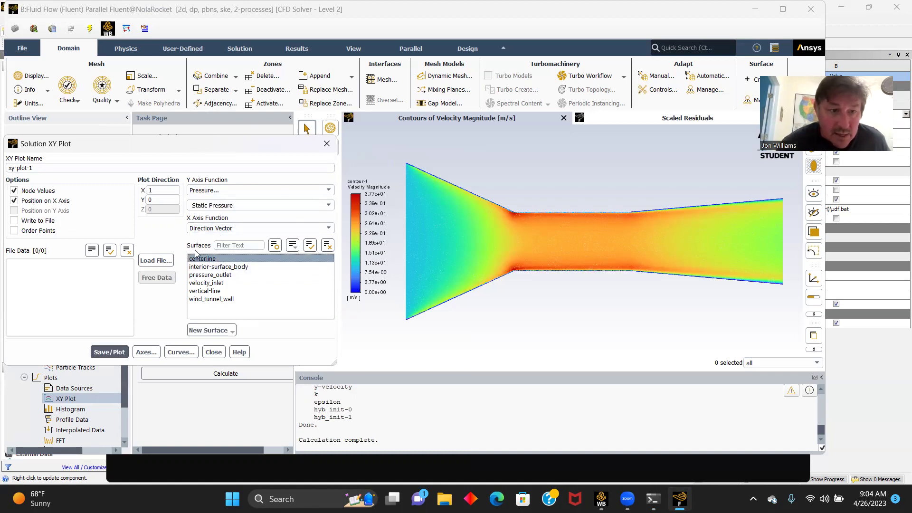
pyautogui.click(109, 353)
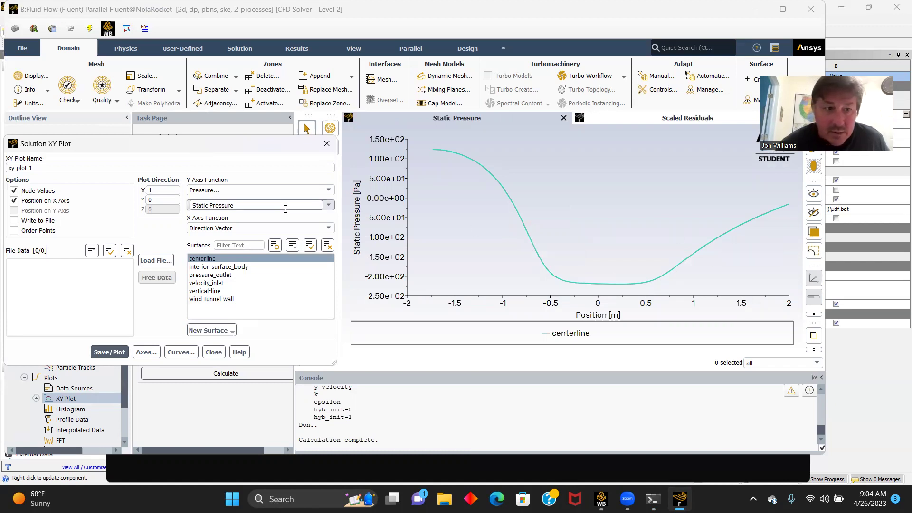
# - Switch xy-plot-1's Y axis function to Dynamic Pressure and plot it along the centerline
pyautogui.click(329, 205)
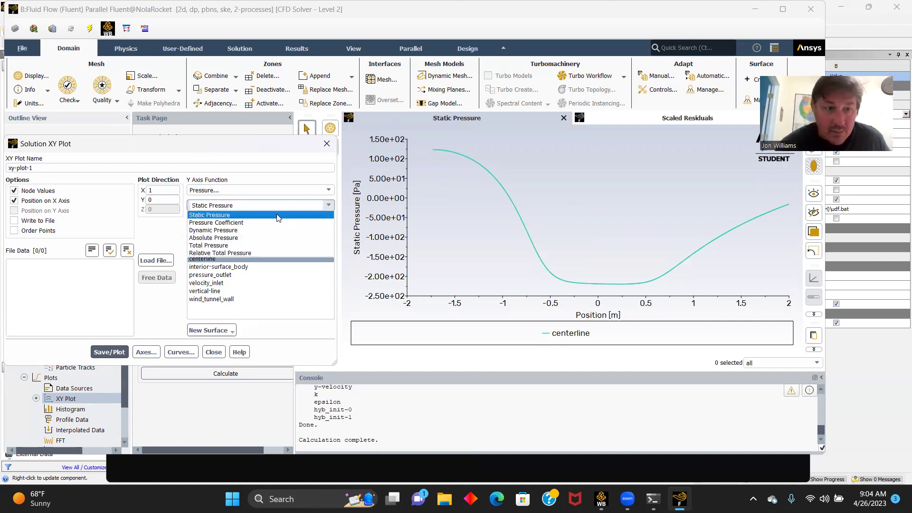
pyautogui.click(216, 229)
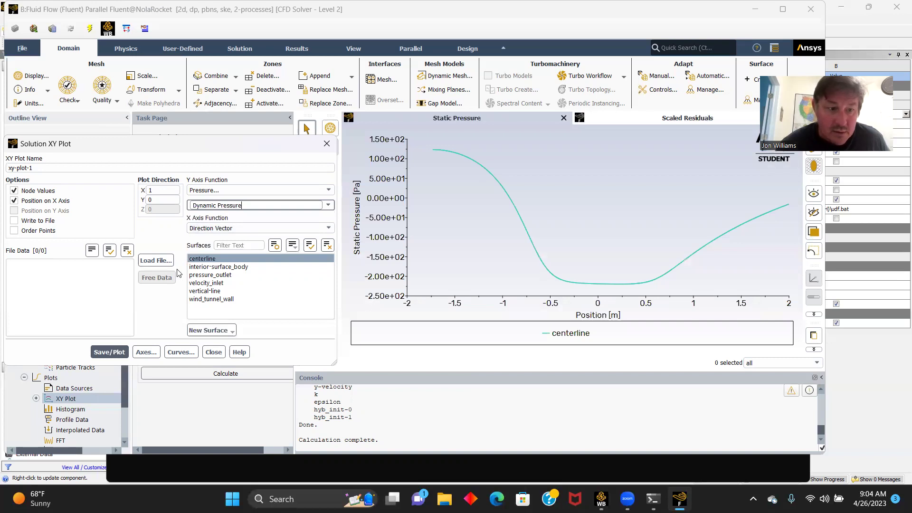
pyautogui.click(110, 354)
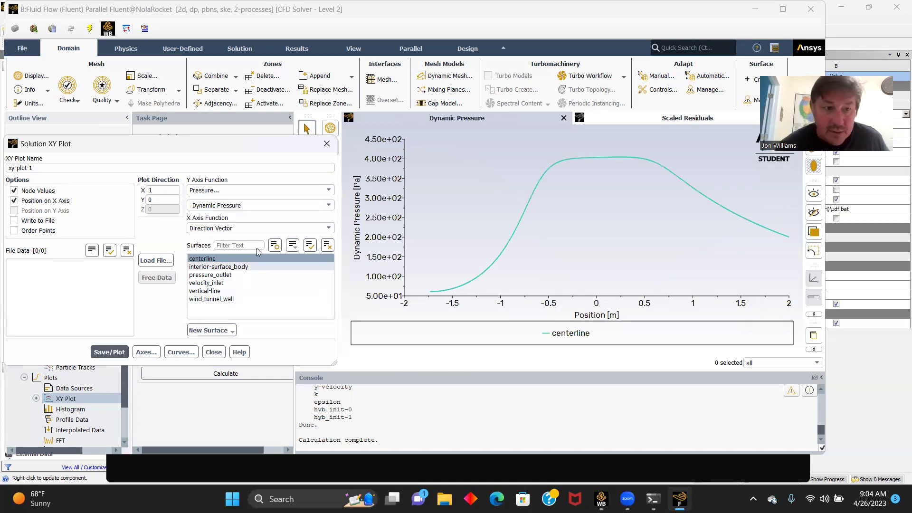
# - Plot the total pressure along the centerline surface
pyautogui.click(328, 206)
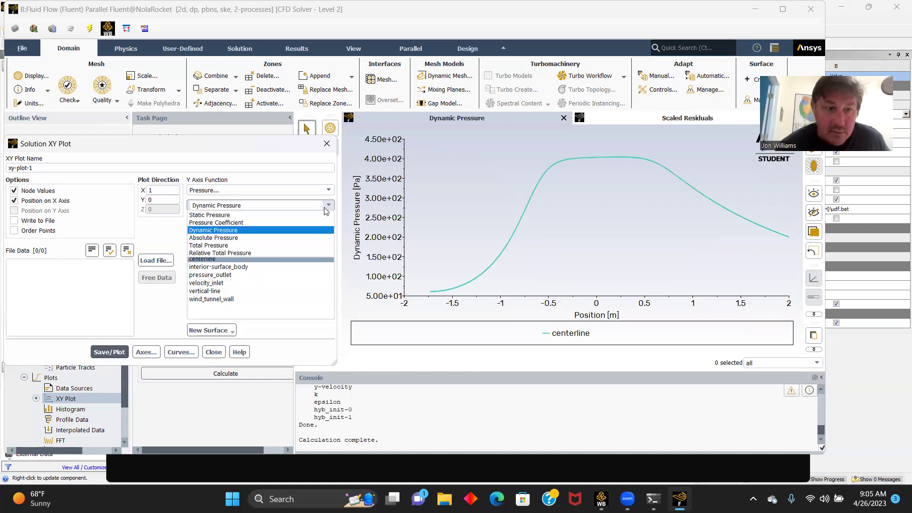
pyautogui.click(213, 245)
pyautogui.click(100, 354)
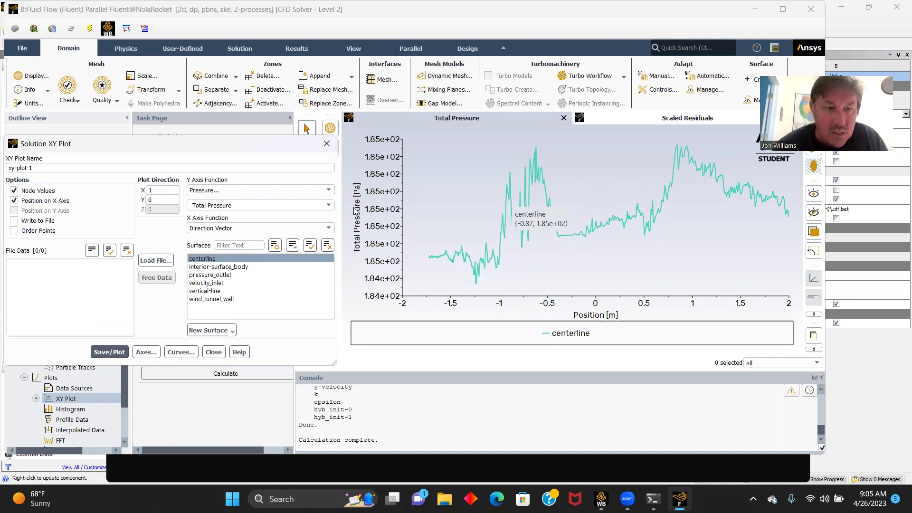
# - Change the Y axis function to Velocity Magnitude and plot it along the centerline surface
pyautogui.click(328, 190)
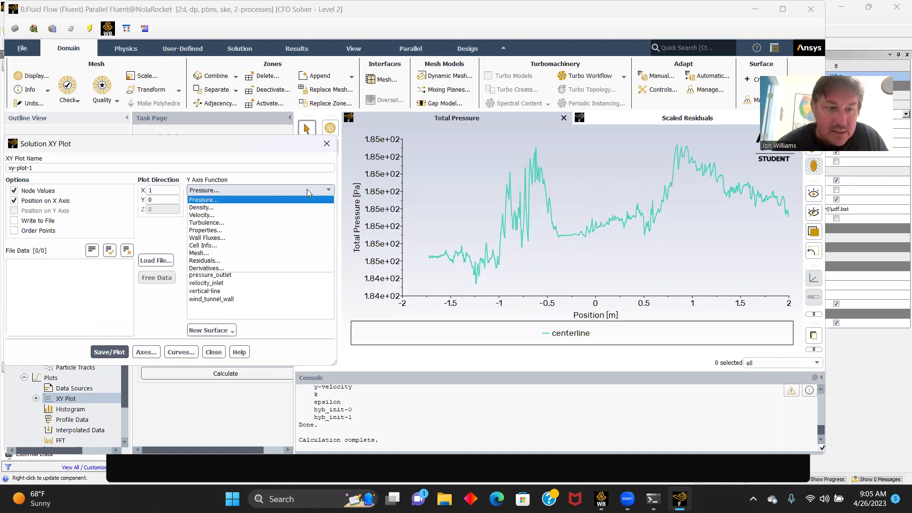
pyautogui.click(195, 214)
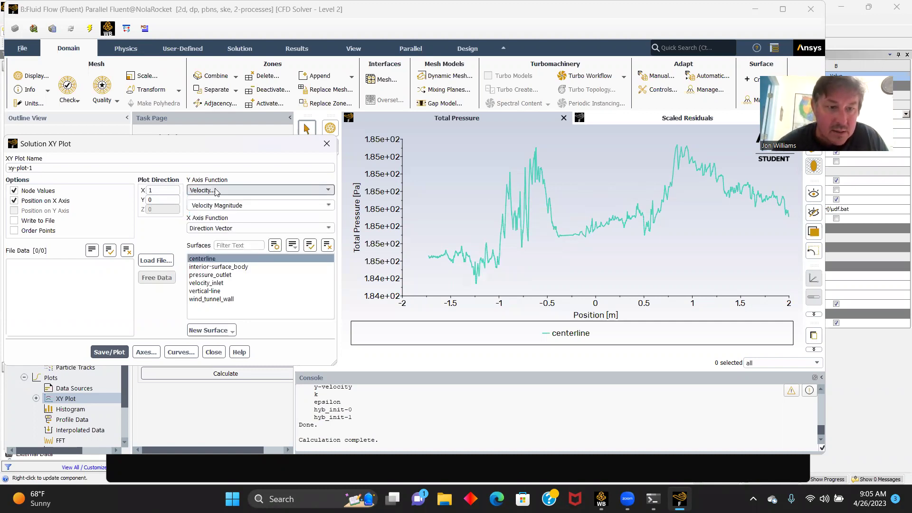
pyautogui.click(220, 258)
pyautogui.click(220, 258)
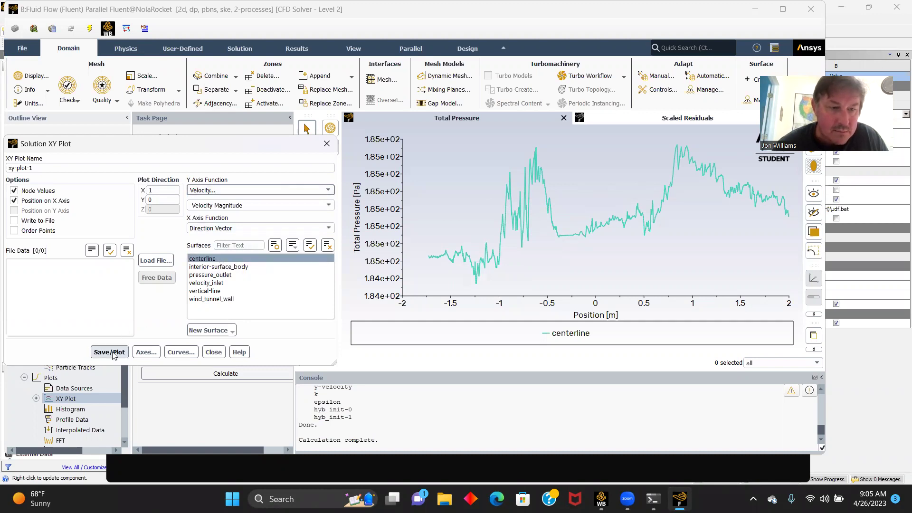
pyautogui.click(110, 352)
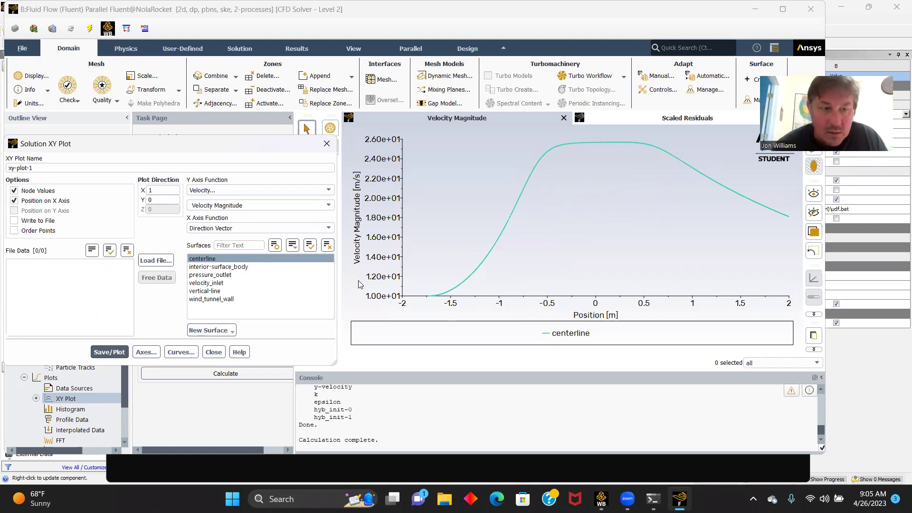
# - Plot the velocity magnitude on the vertical-line surface only, with the plot direction set to X 0 and Y 1
pyautogui.click(209, 291)
pyautogui.click(227, 258)
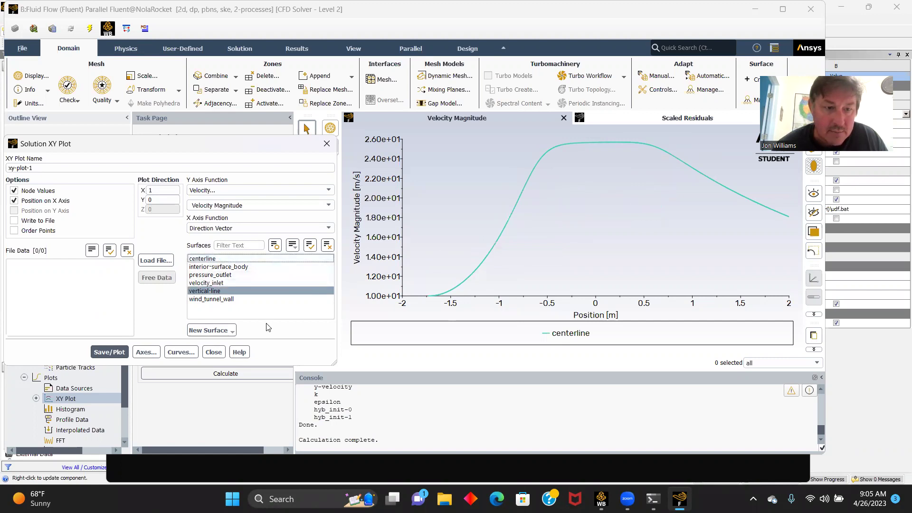
pyautogui.click(108, 352)
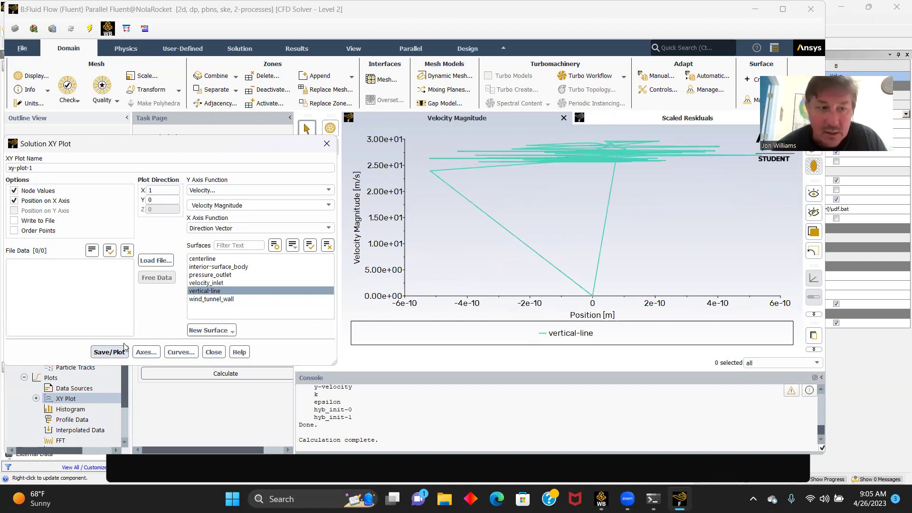
pyautogui.click(157, 191)
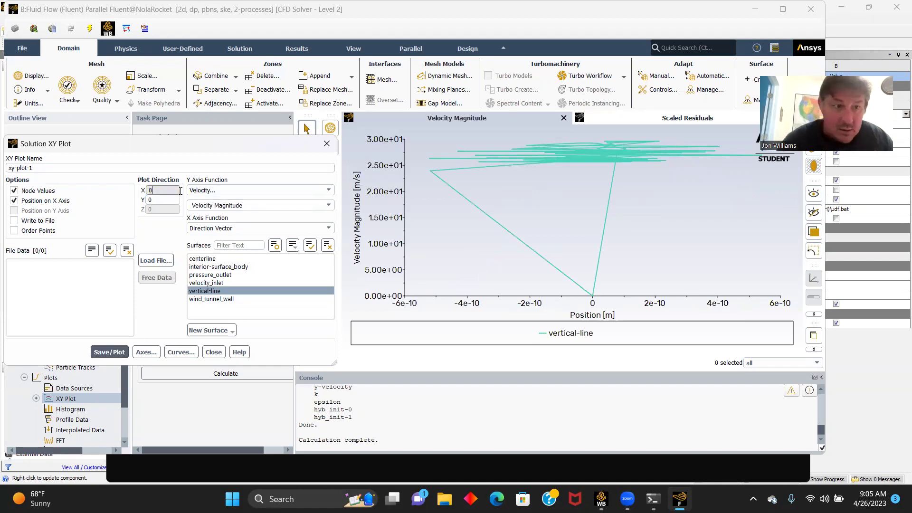
pyautogui.doubleClick(152, 201)
pyautogui.write('1')
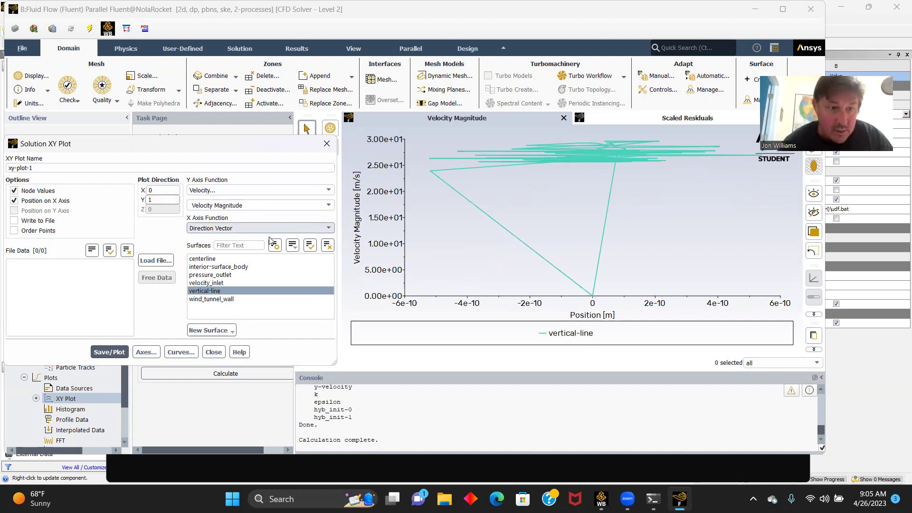
pyautogui.click(109, 353)
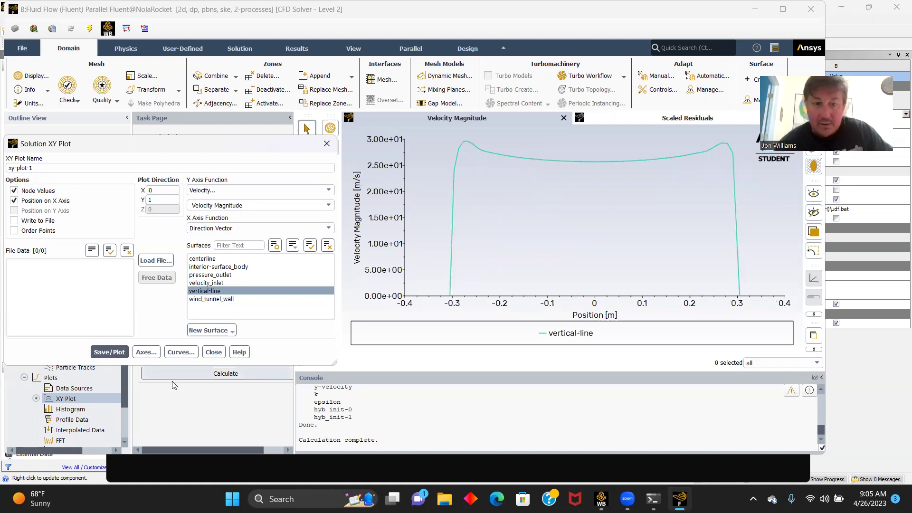
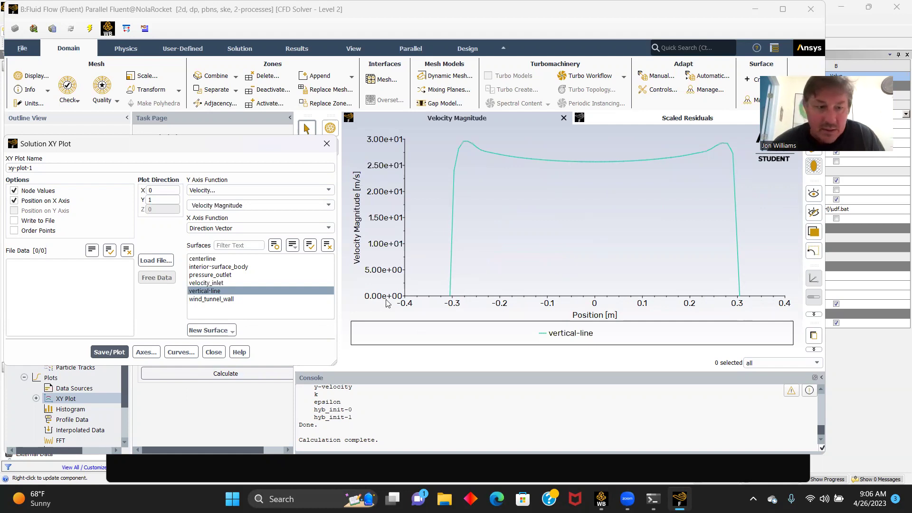
# - Change the Y axis function to Static Pressure and plot it along the vertical-line surface
pyautogui.click(327, 190)
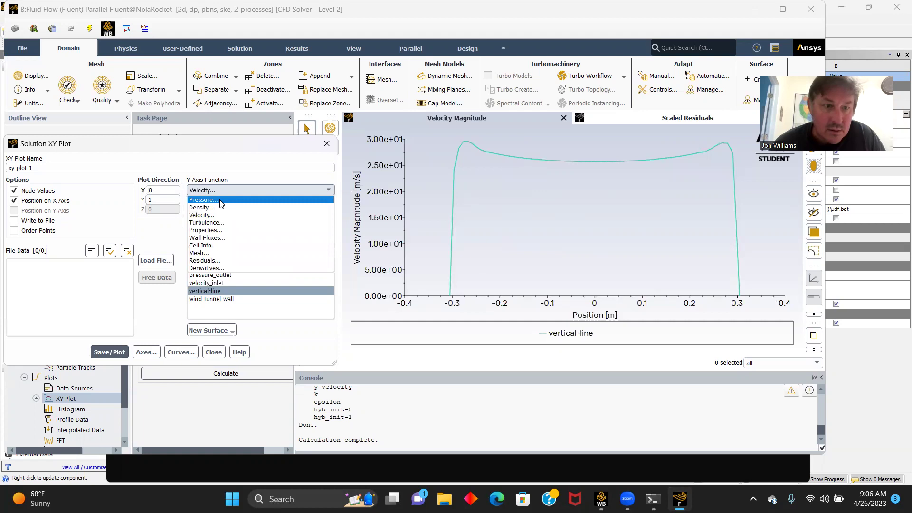
pyautogui.click(221, 200)
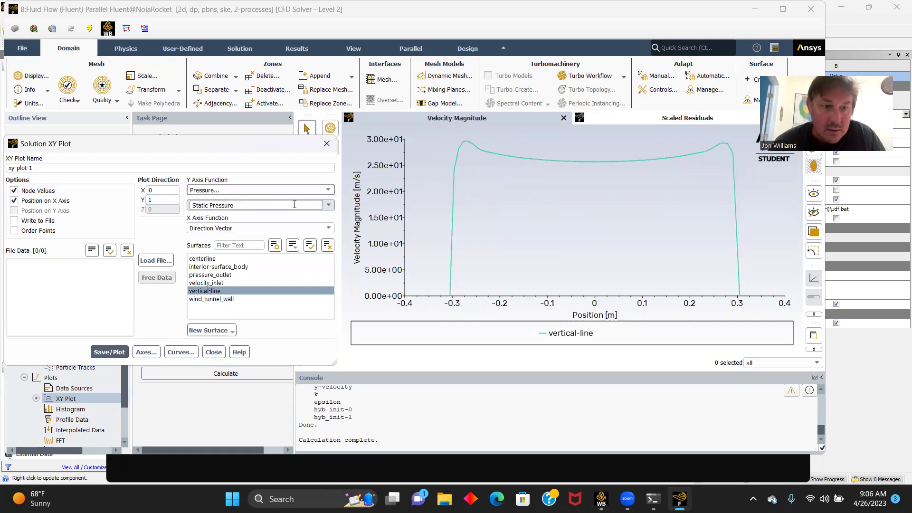
pyautogui.click(111, 353)
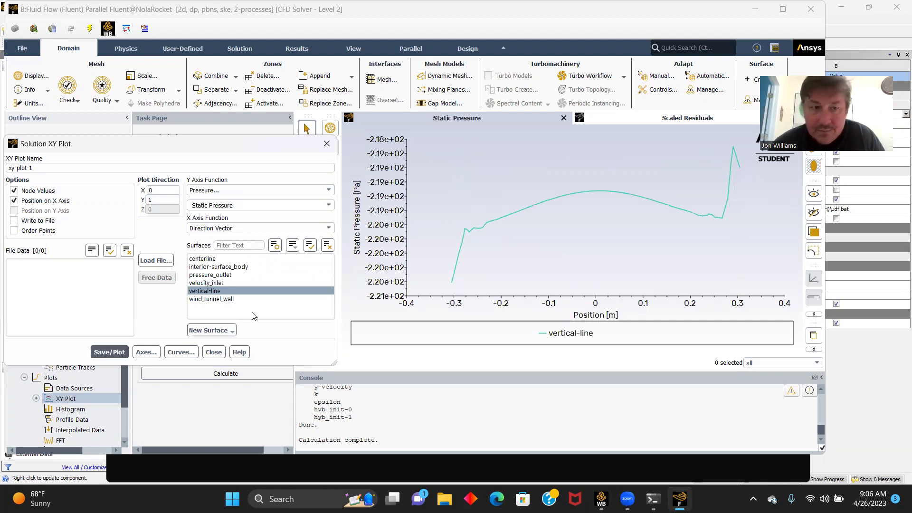
# - Plot the dynamic pressure along the vertical-line surface
pyautogui.click(328, 205)
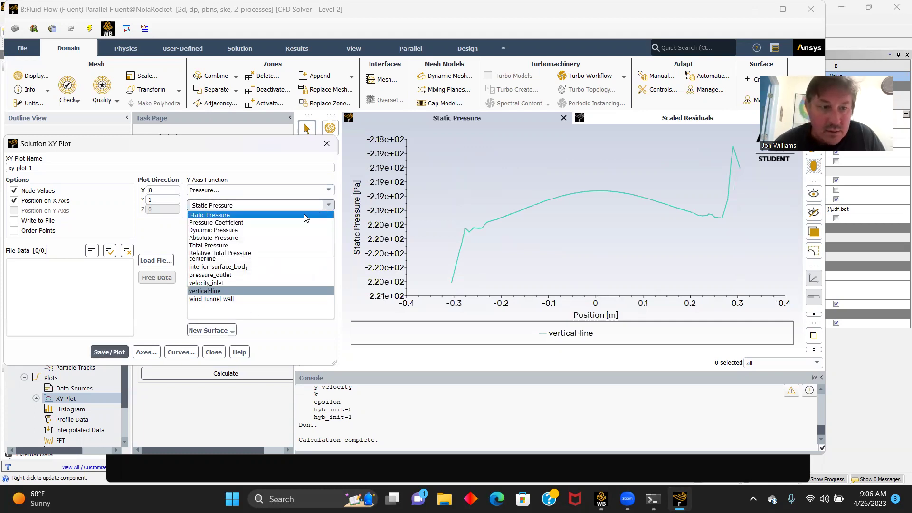
pyautogui.click(212, 228)
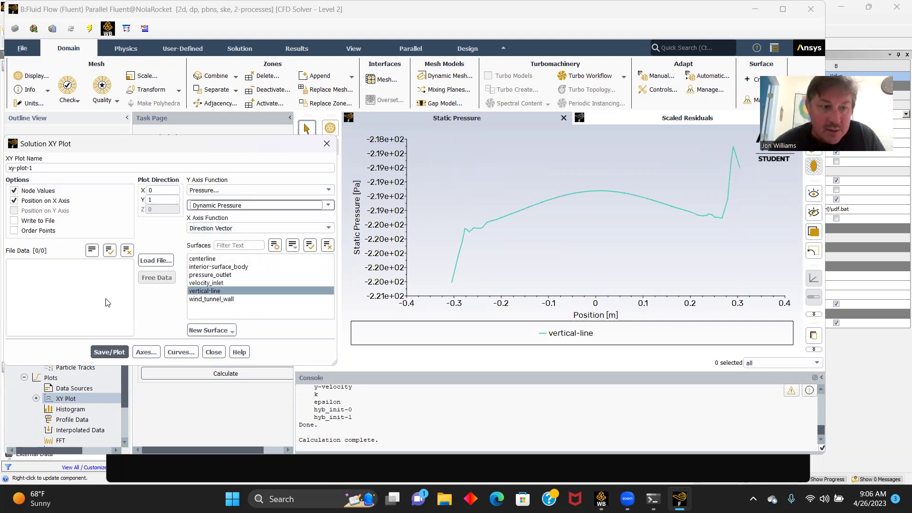
pyautogui.click(109, 353)
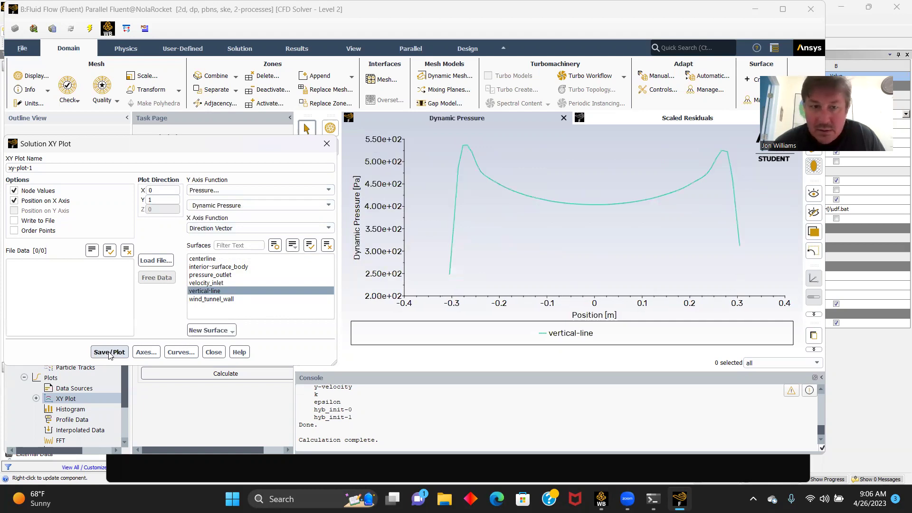
# - Plot the total pressure along the vertical-line surface
pyautogui.click(328, 205)
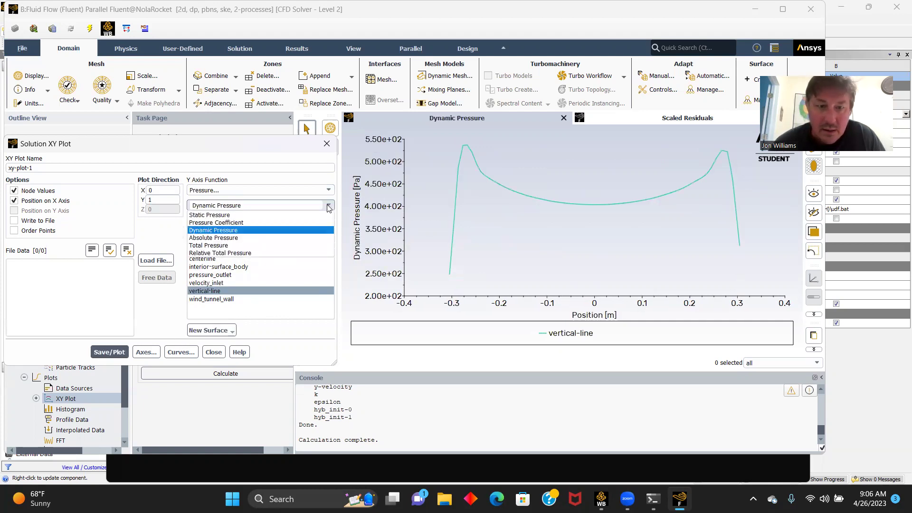
pyautogui.click(216, 246)
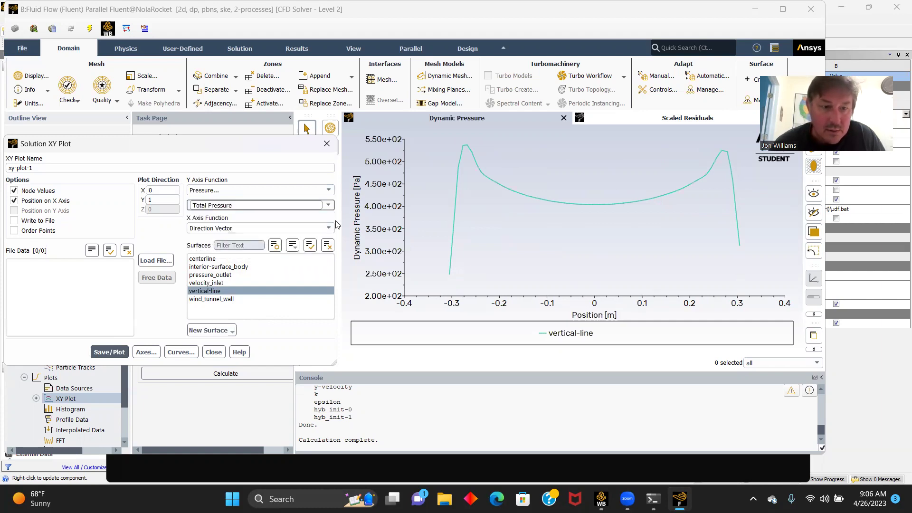
pyautogui.click(115, 354)
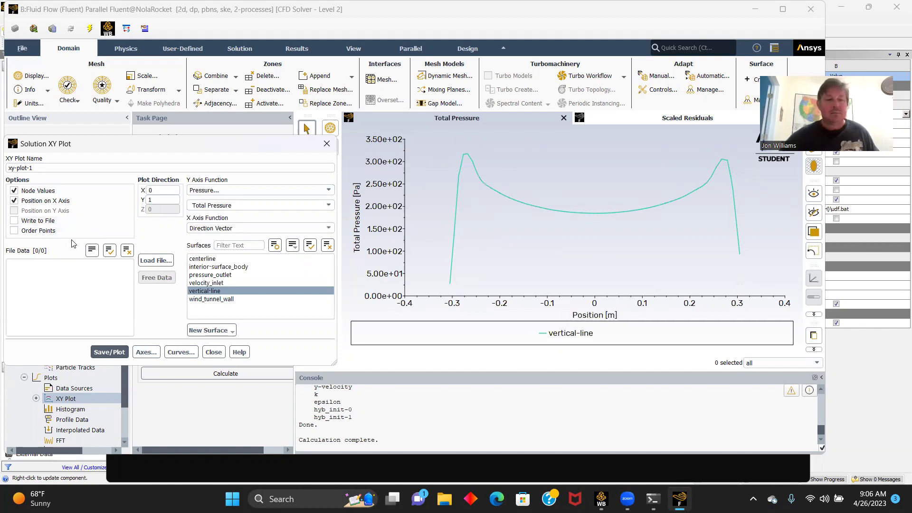
# - Write the total pressure data of the vertical-line plot to an XY file named Final Project in the Airfoil 1_files folder
pyautogui.click(14, 222)
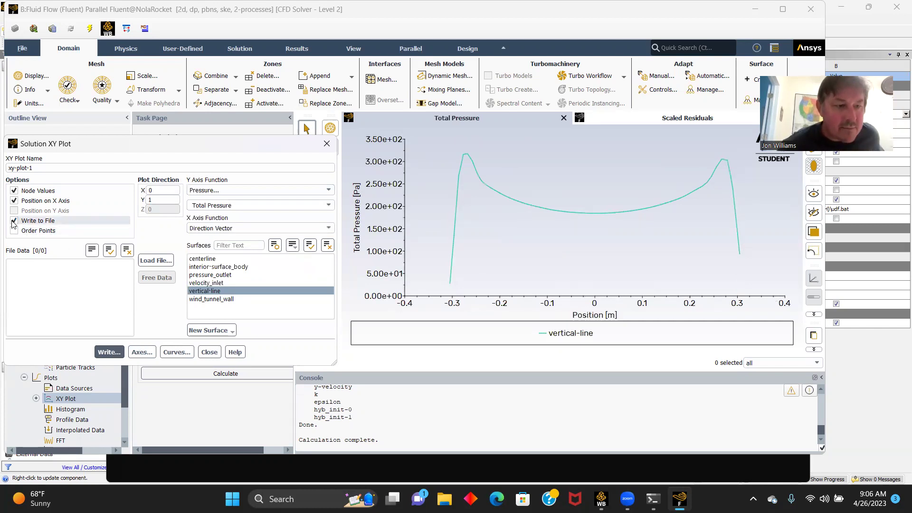
pyautogui.click(103, 354)
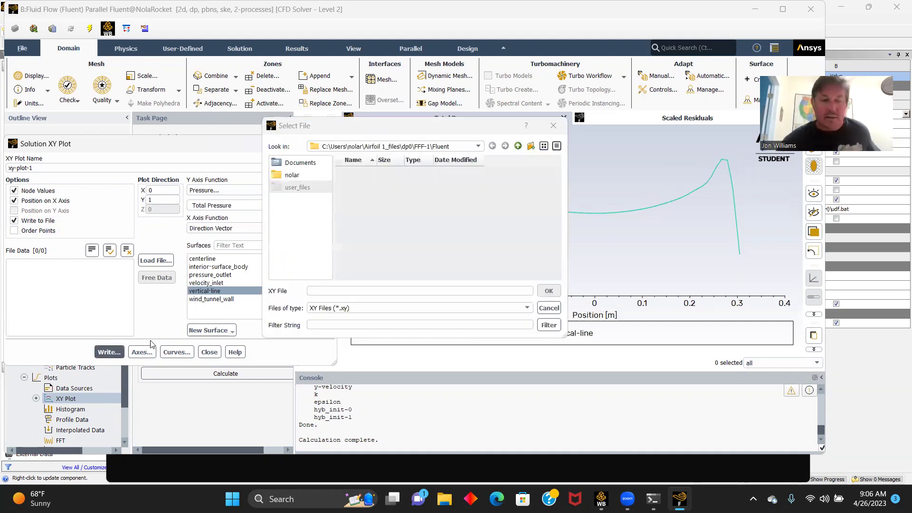
pyautogui.click(455, 148)
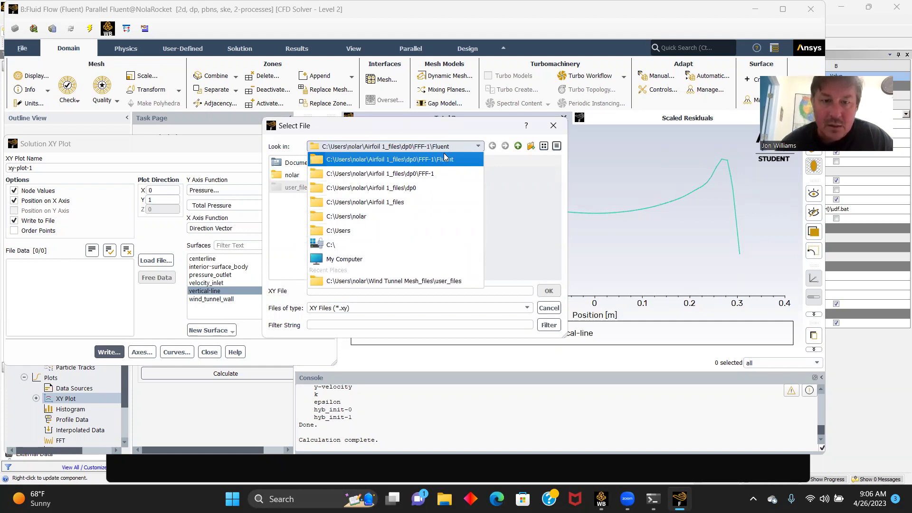
pyautogui.click(388, 203)
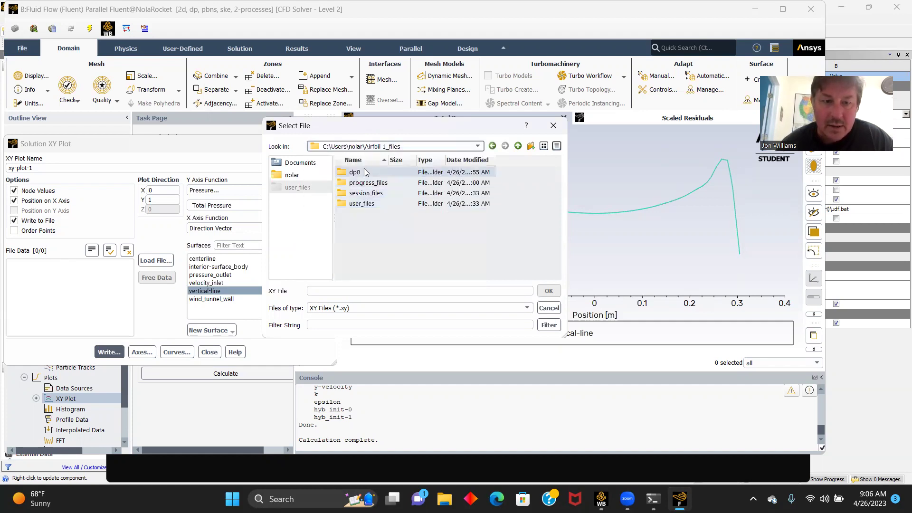
pyautogui.click(376, 205)
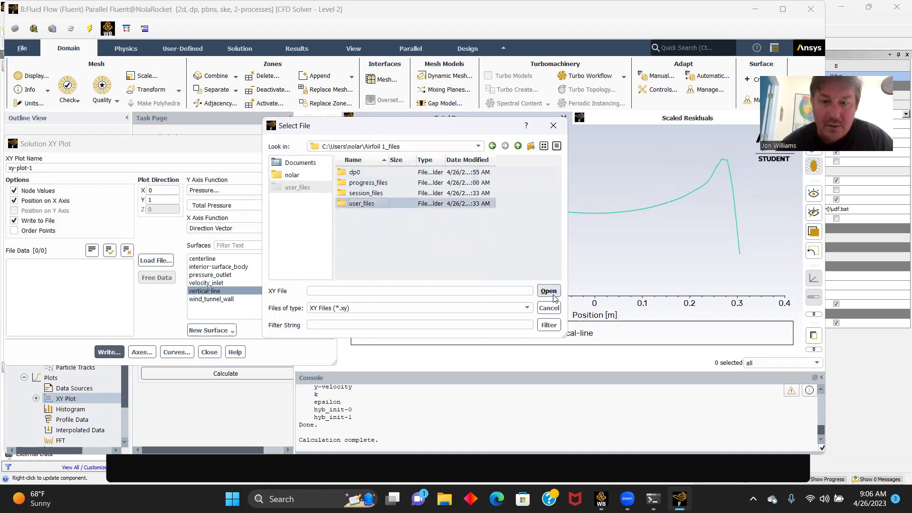
pyautogui.click(520, 292)
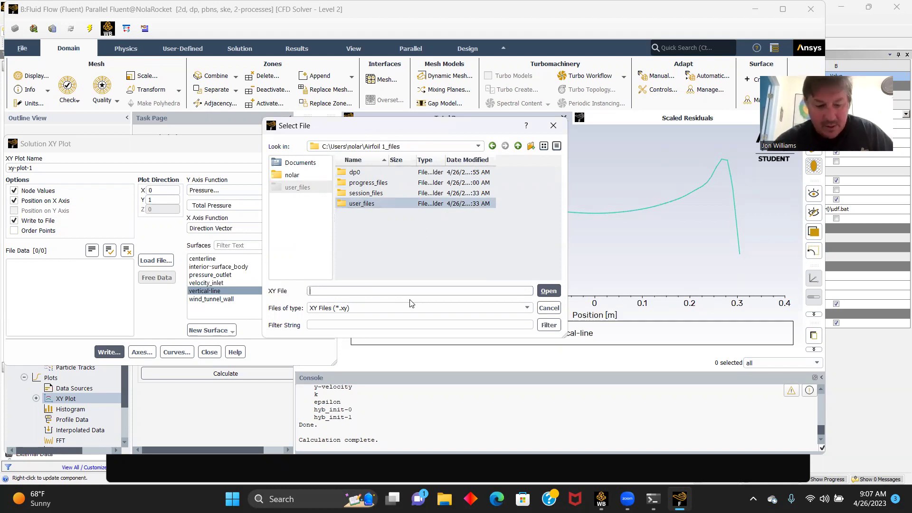
pyautogui.write('Final Project')
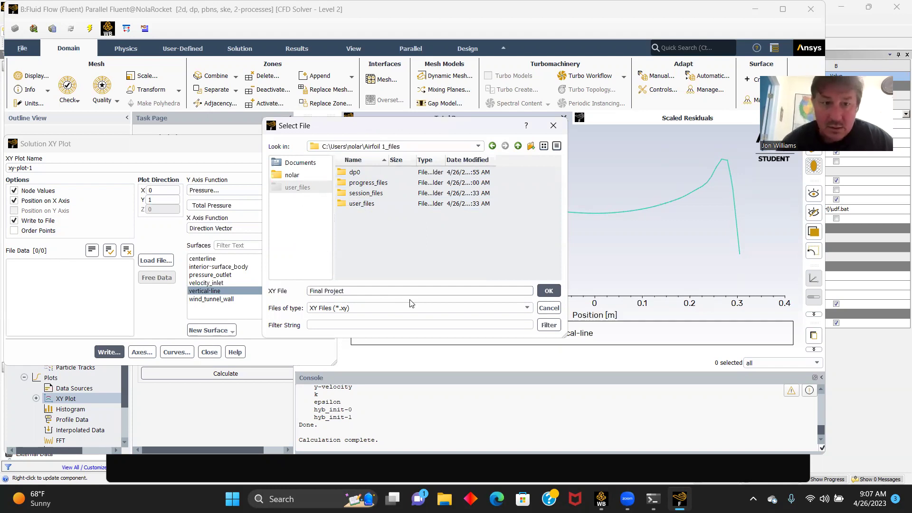
pyautogui.click(545, 293)
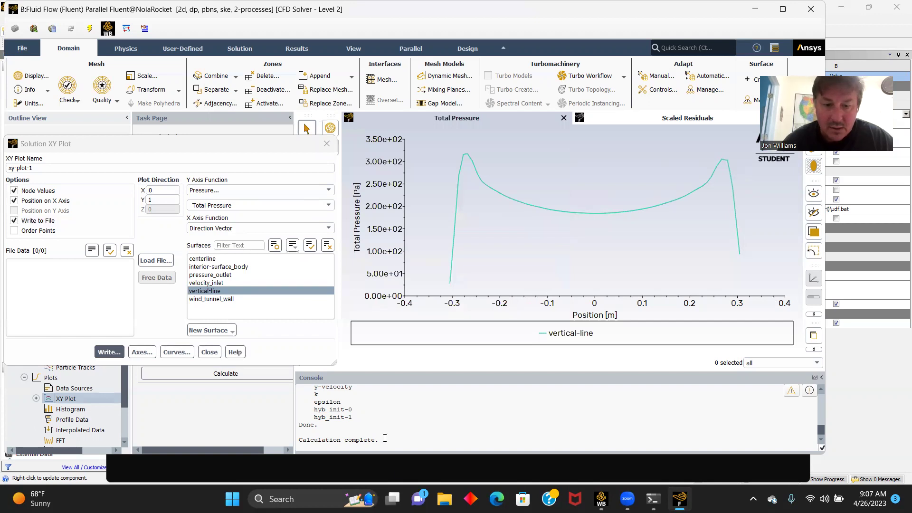
# - Switch to File Explorer and open the Final Project file from the Airfoil 1_files folder in Excel, accepting the file format mismatch
pyautogui.click(444, 499)
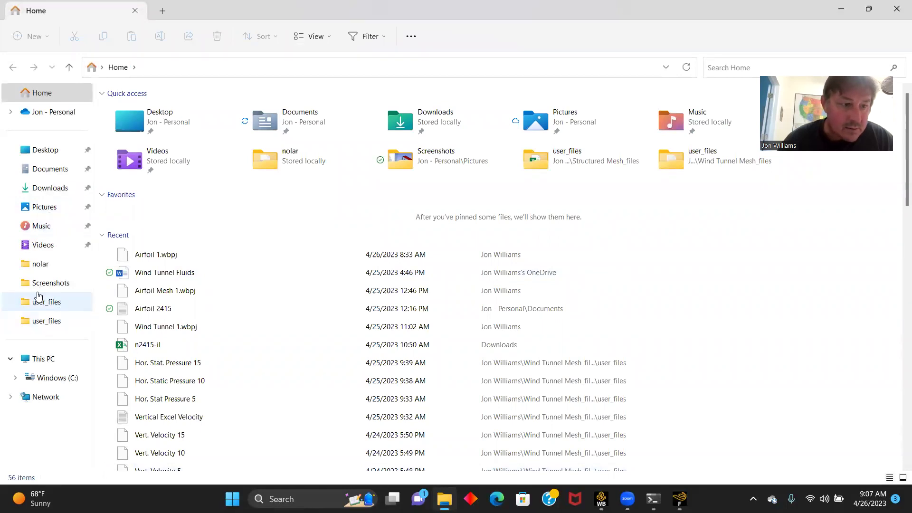
pyautogui.click(41, 265)
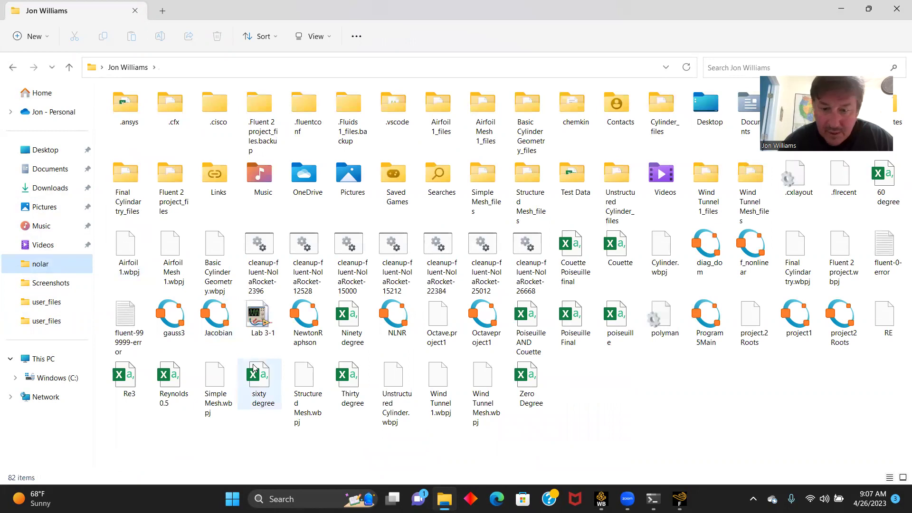
pyautogui.doubleClick(442, 120)
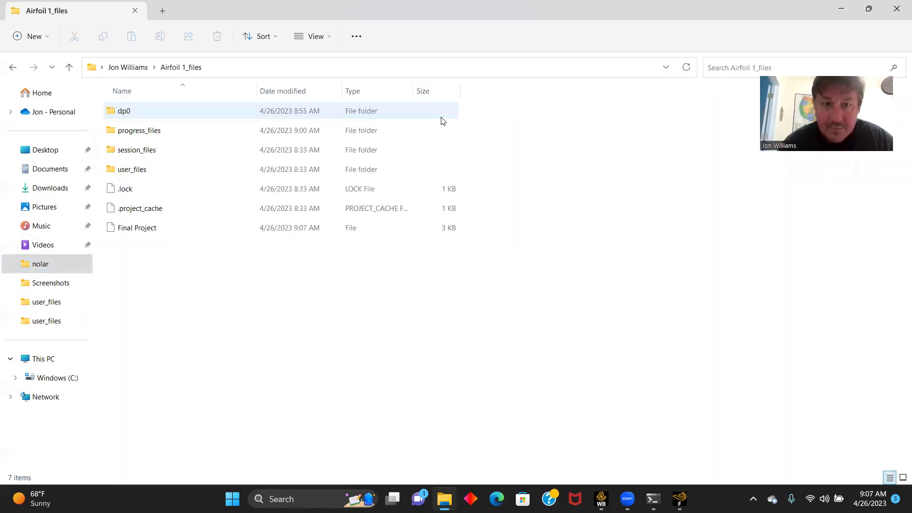
pyautogui.doubleClick(144, 229)
pyautogui.click(374, 170)
pyautogui.click(546, 379)
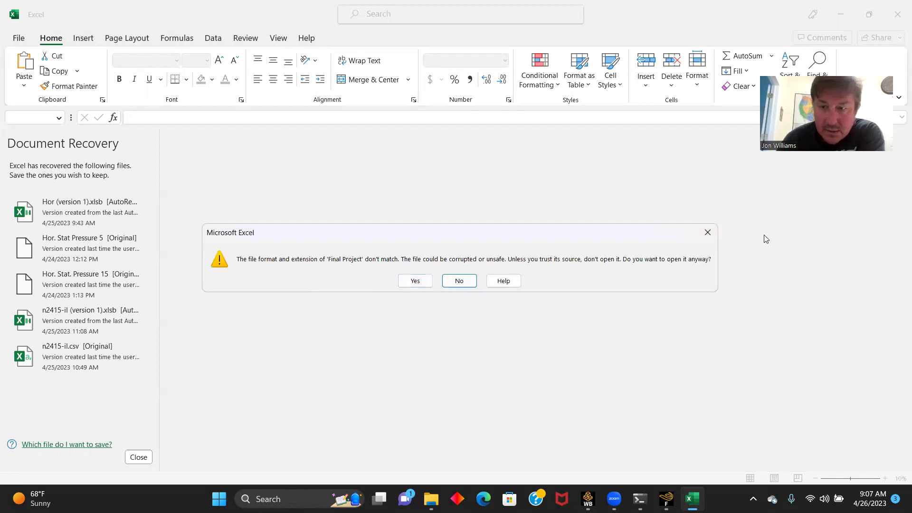
pyautogui.click(417, 281)
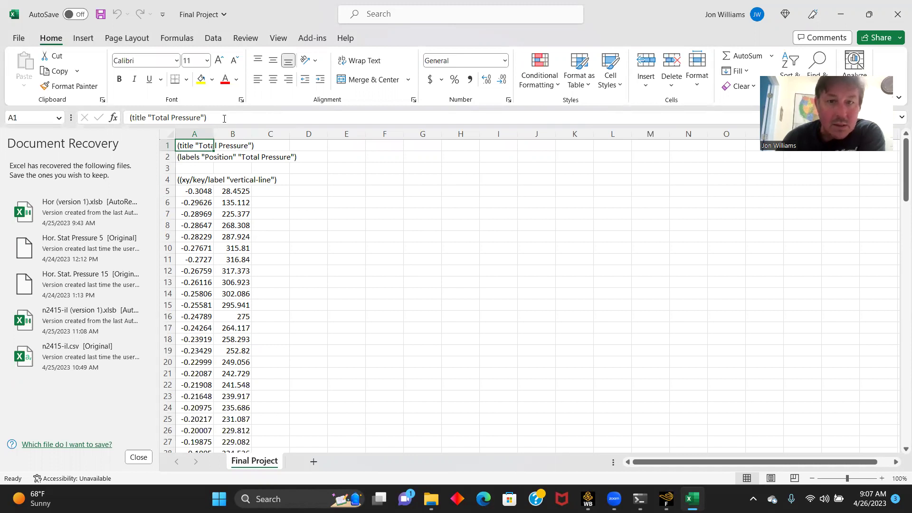
# - Insert a 2-D line chart in the Final Project worksheet
pyautogui.click(81, 40)
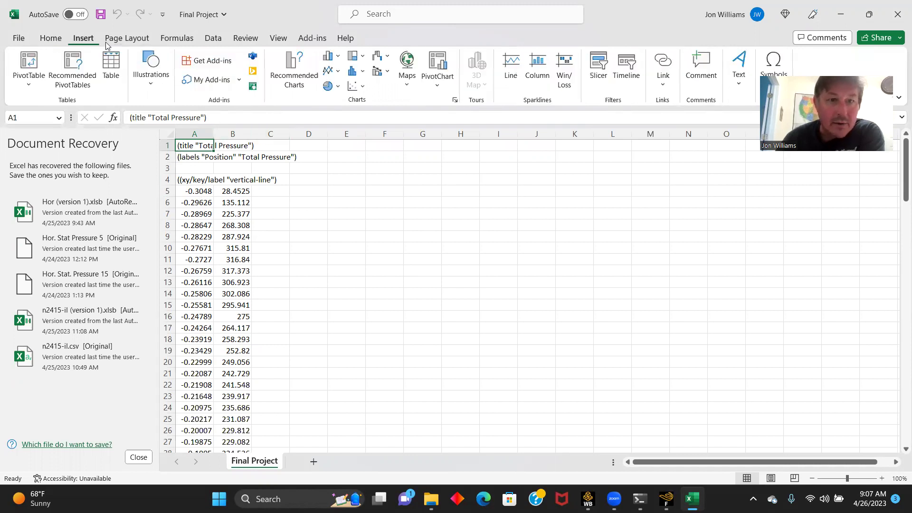
pyautogui.click(330, 70)
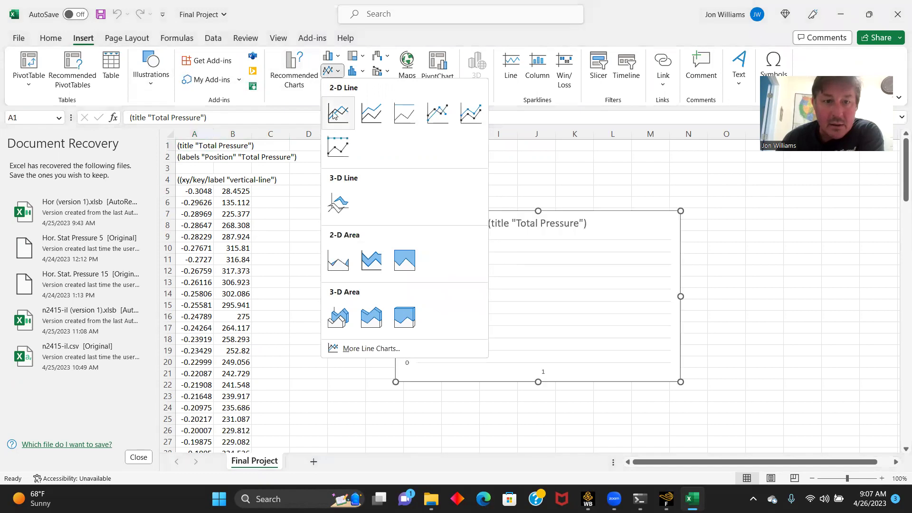
pyautogui.click(334, 115)
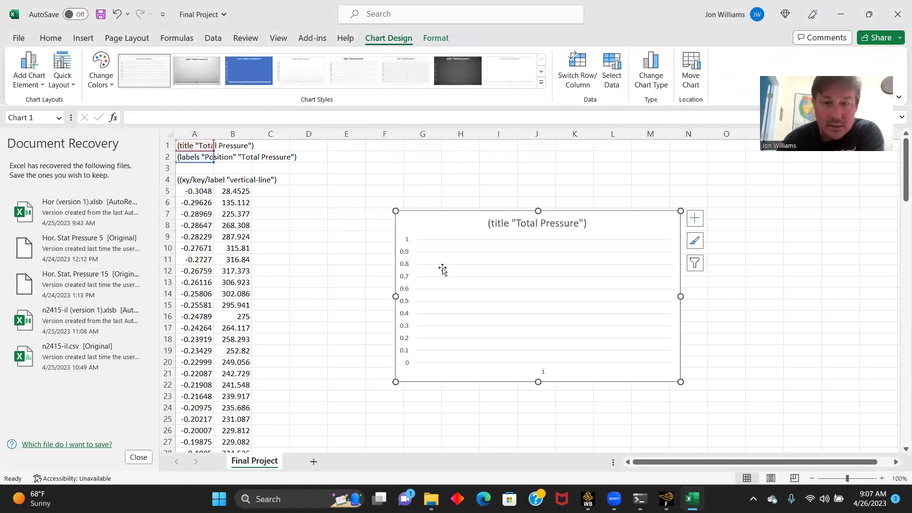
# - Add a chart data series named 10 m/s with the total pressure values in B5:B132
pyautogui.rightClick(479, 270)
pyautogui.click(517, 349)
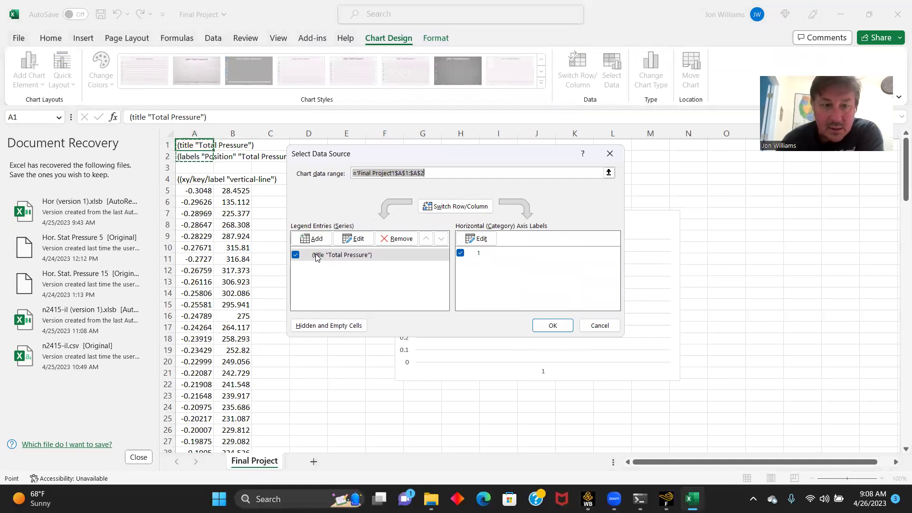
pyautogui.click(312, 238)
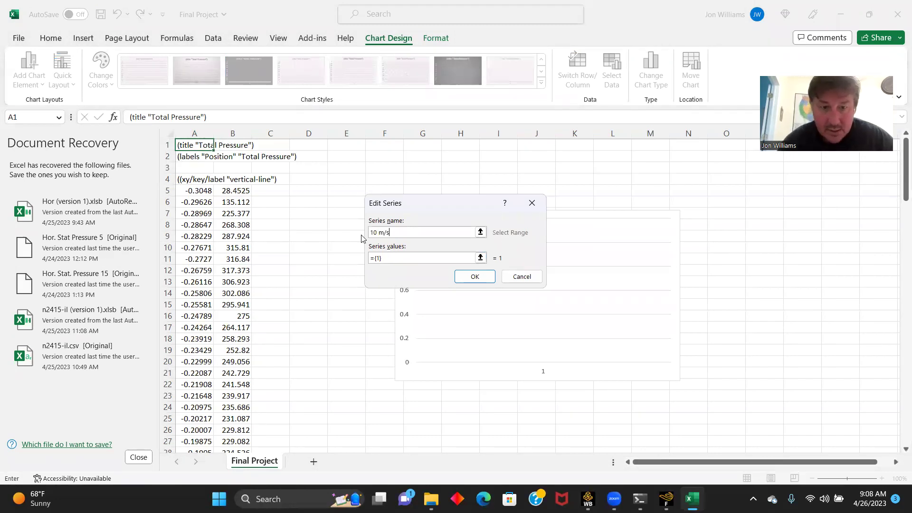
pyautogui.click(385, 259)
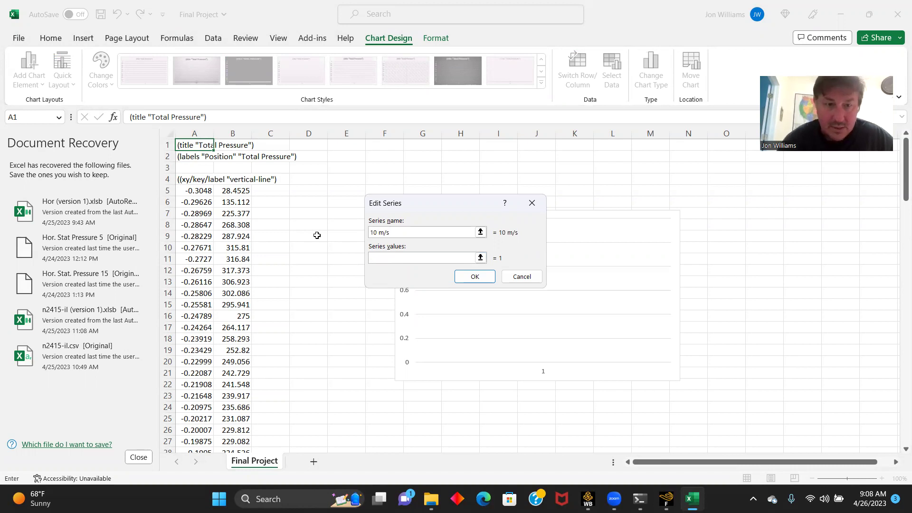
pyautogui.click(233, 190)
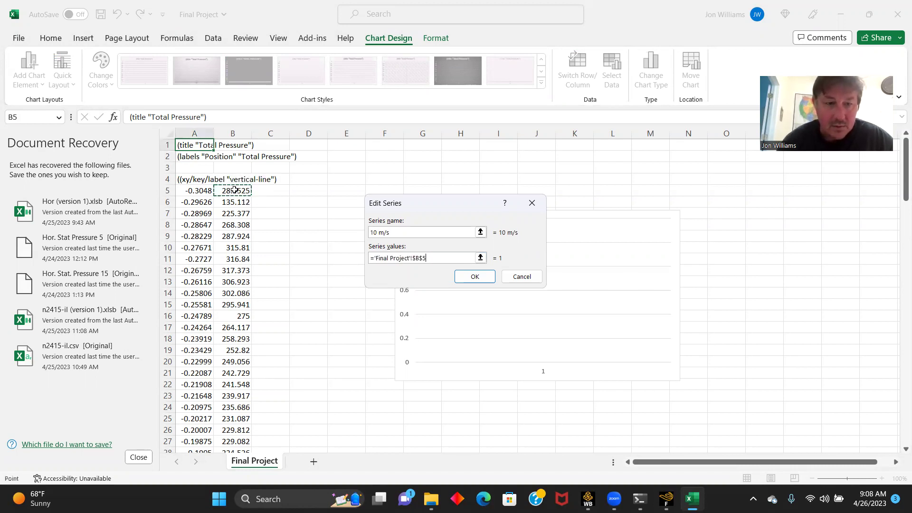
pyautogui.hotkey('ctrl', 'shift', 'Down')
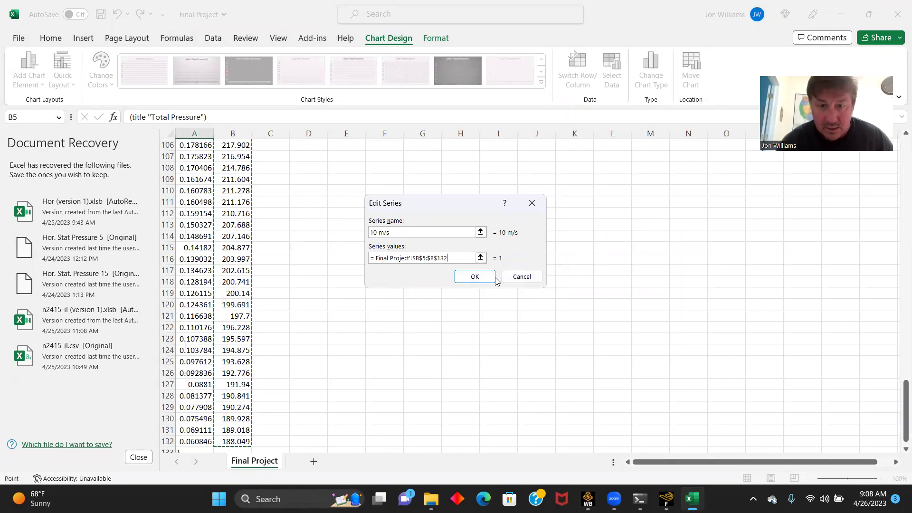
pyautogui.click(476, 278)
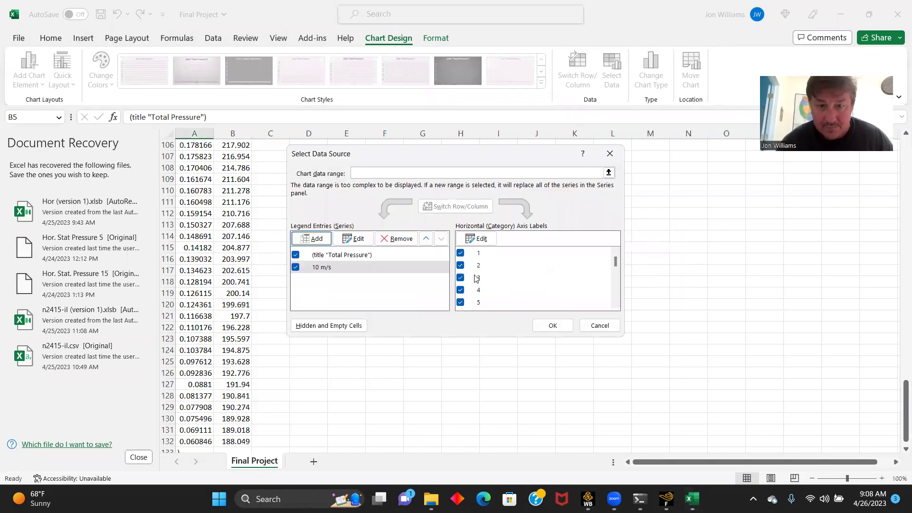
# - Set the chart's horizontal axis labels to the position data in A5:A133 and accept the data source changes
pyautogui.click(479, 239)
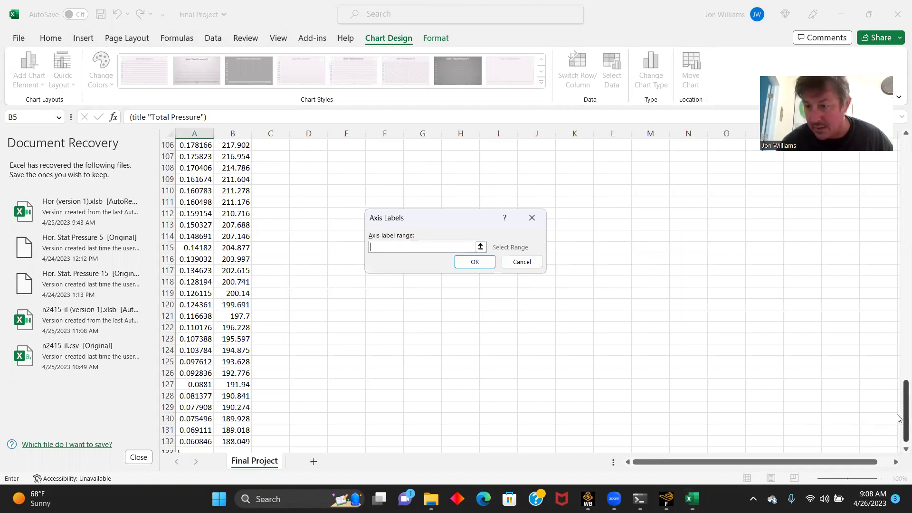
pyautogui.moveTo(899, 418); pyautogui.dragTo(900, 176)
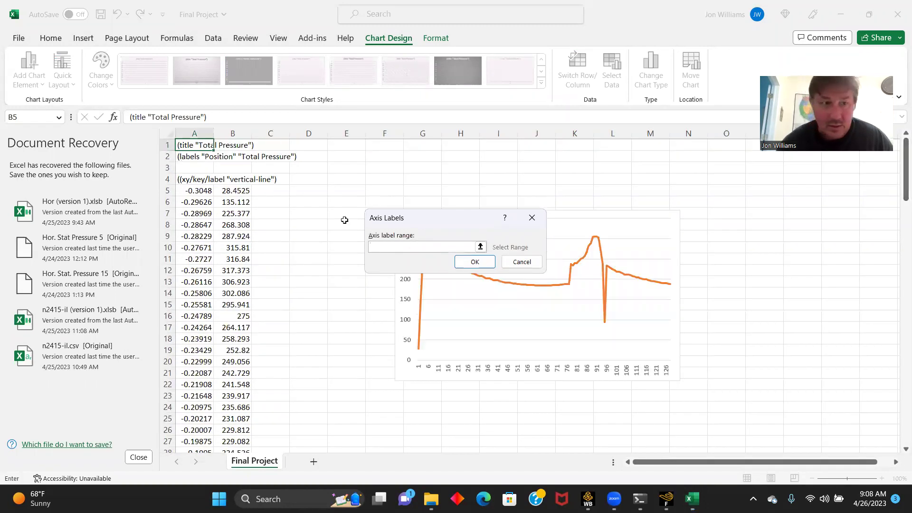
pyautogui.click(193, 190)
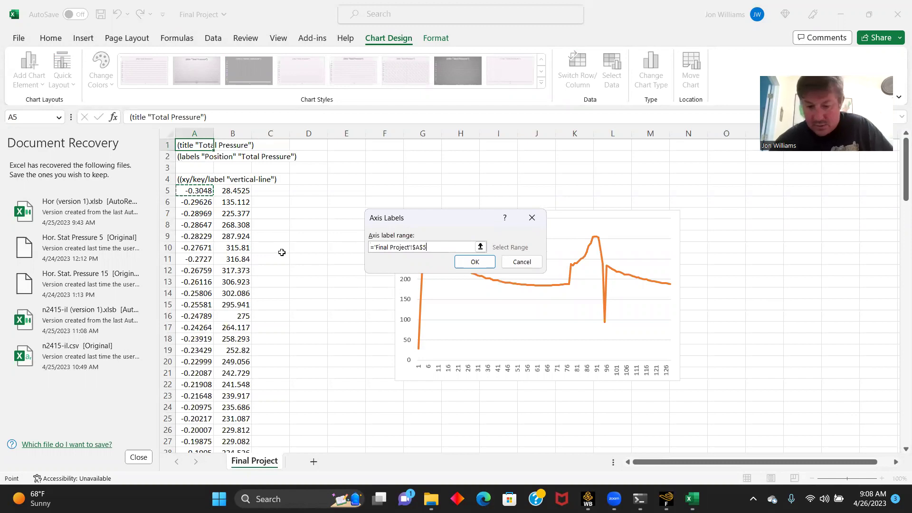
pyautogui.hotkey('ctrl', 'shift', 'Down')
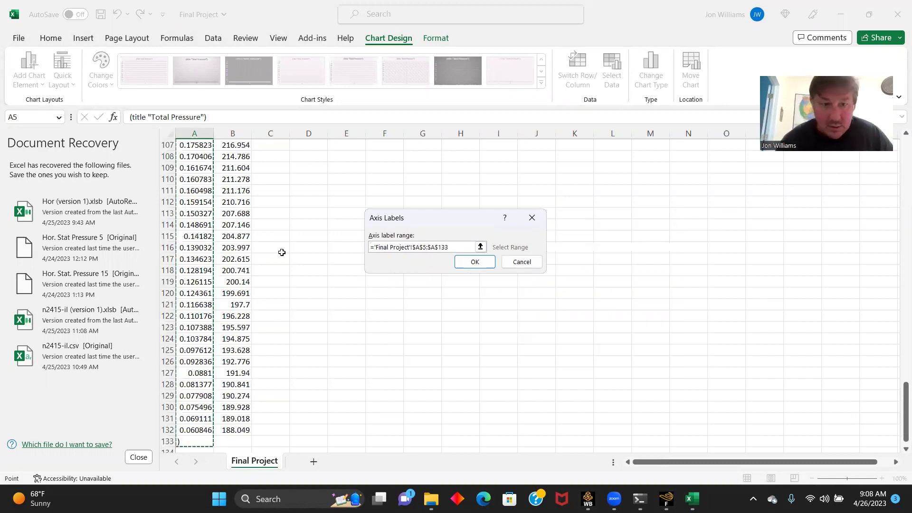
pyautogui.click(475, 262)
pyautogui.click(552, 327)
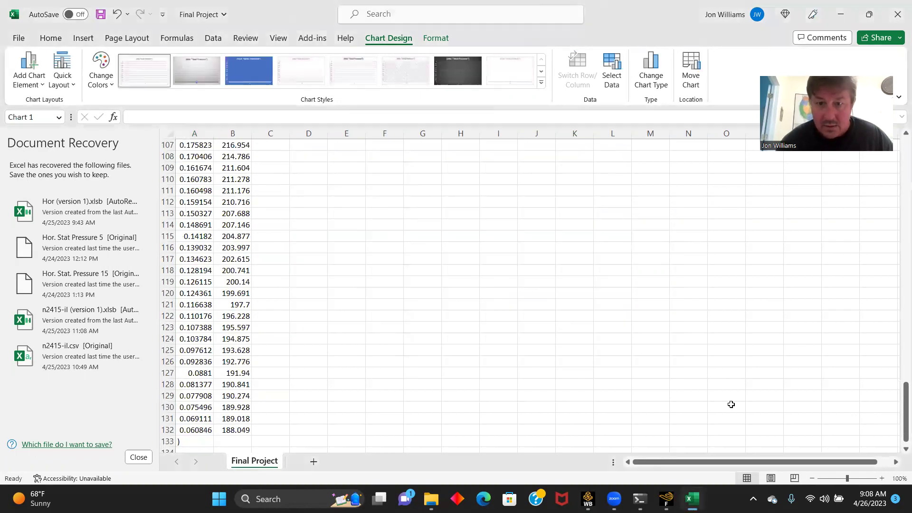
# - Apply the dark gray style with the glowing line to the chart and enlarge it to span about columns D to P
pyautogui.moveTo(898, 404); pyautogui.dragTo(559, 275)
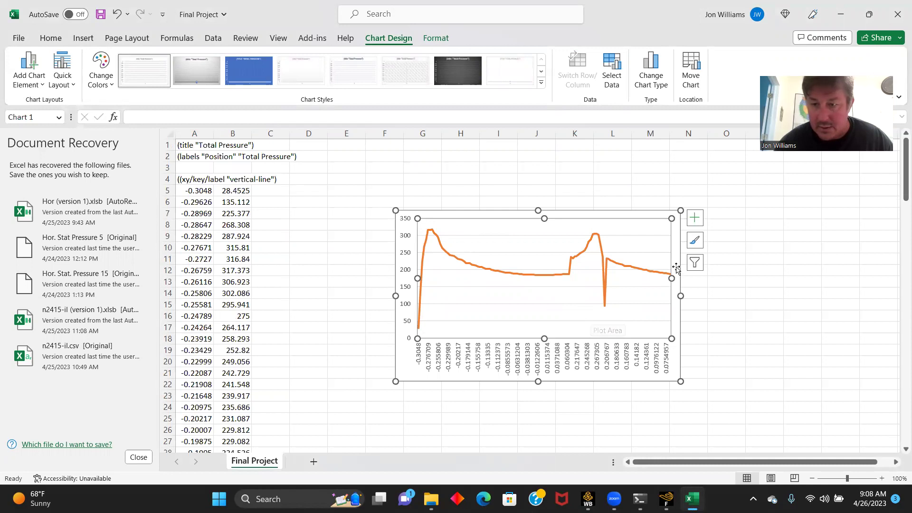
pyautogui.click(695, 240)
pyautogui.scroll(-3, 808, 333)
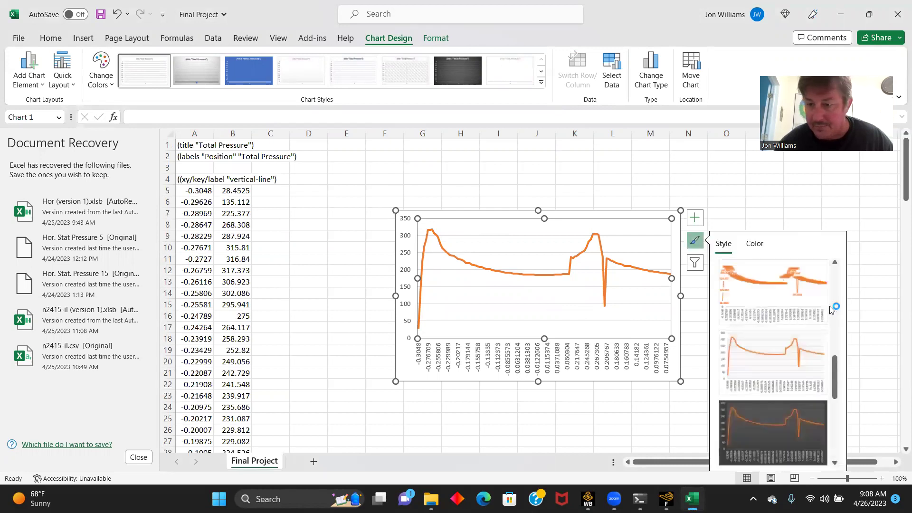
pyautogui.click(810, 429)
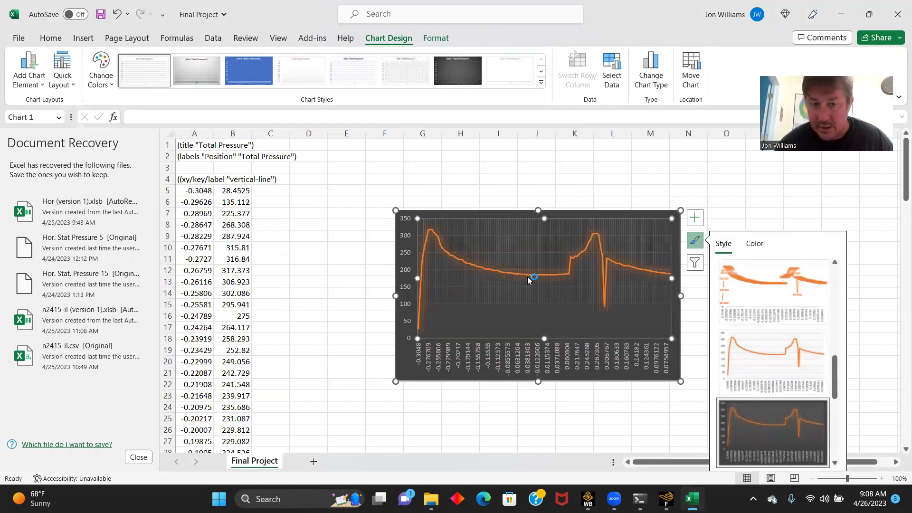
pyautogui.moveTo(393, 209); pyautogui.dragTo(318, 158)
pyautogui.moveTo(679, 380); pyautogui.dragTo(780, 420)
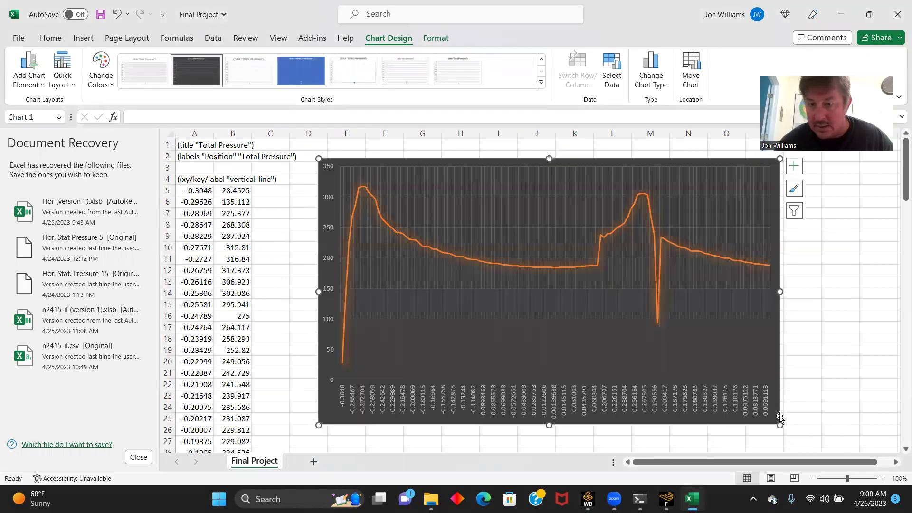
# - Add a legend to the total pressure chart and deselect the chart
pyautogui.click(793, 167)
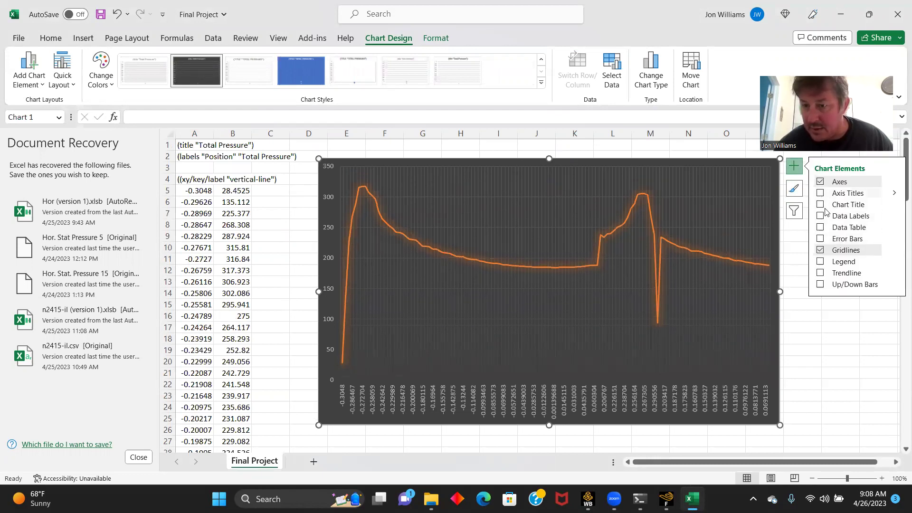
pyautogui.click(821, 262)
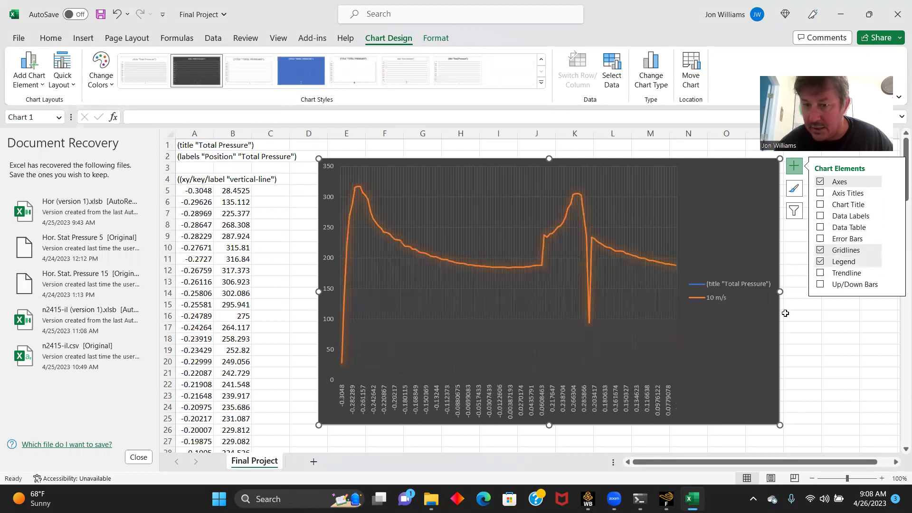
pyautogui.click(824, 356)
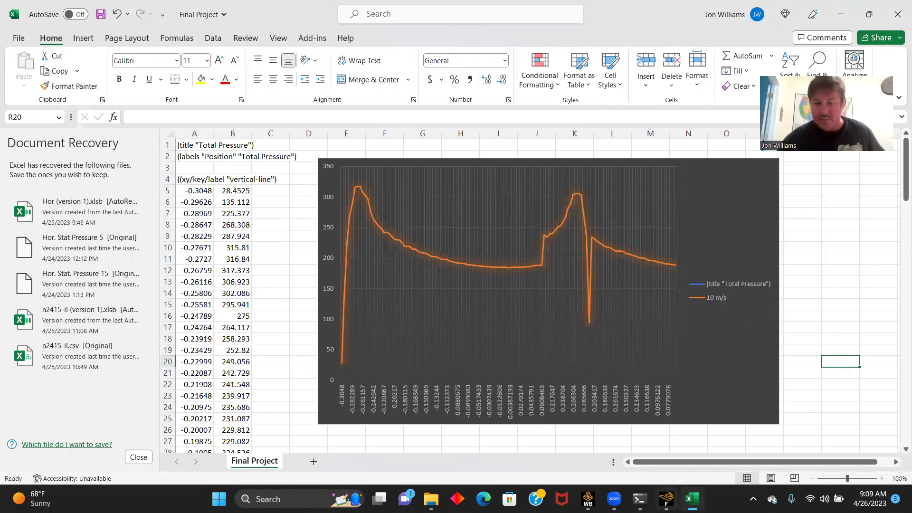
# - Switch to Fluent and close it, using the settings changes for the current calculation only
pyautogui.moveTo(666, 499)
pyautogui.click(657, 448)
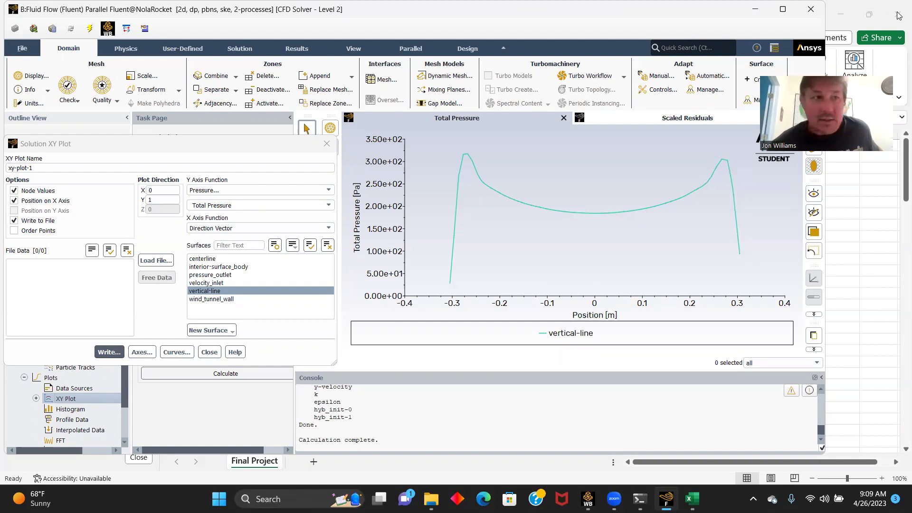
pyautogui.click(22, 48)
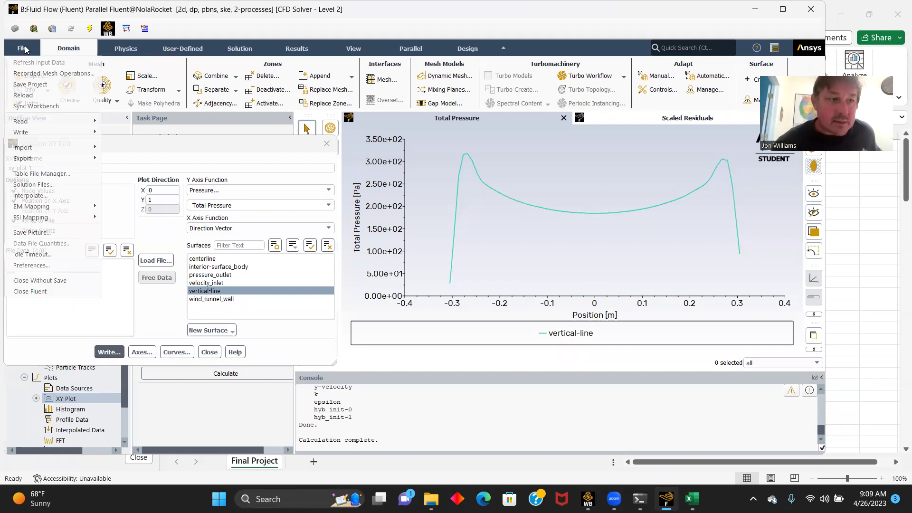
pyautogui.click(31, 292)
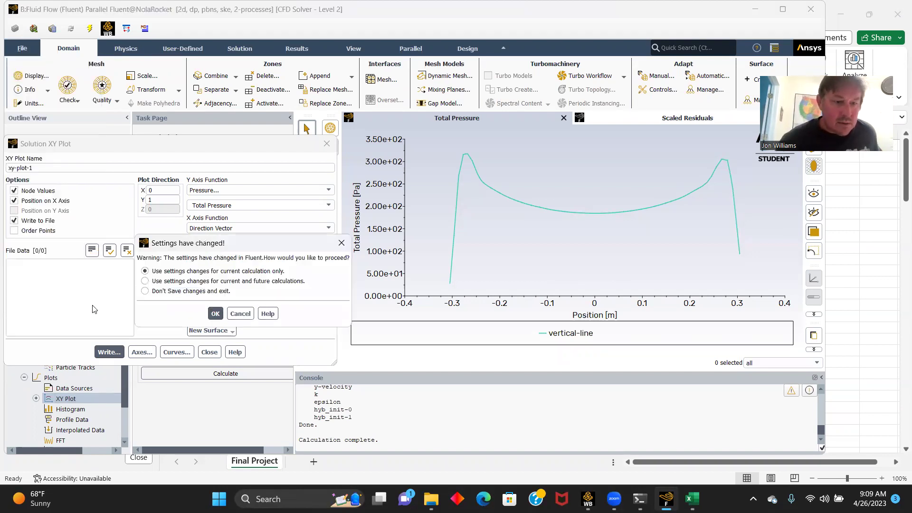
pyautogui.click(217, 314)
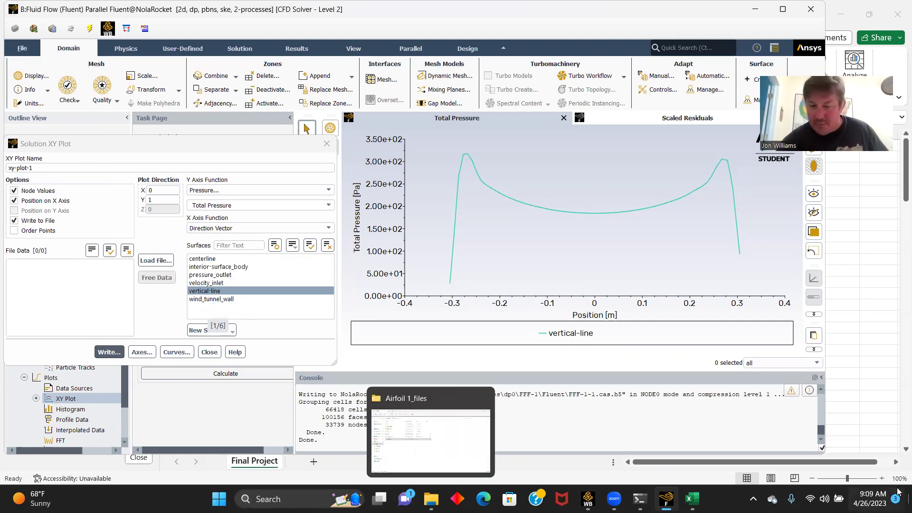
# - Close the Final Project workbook in Excel without saving and remove the recovered files
pyautogui.moveTo(691, 498)
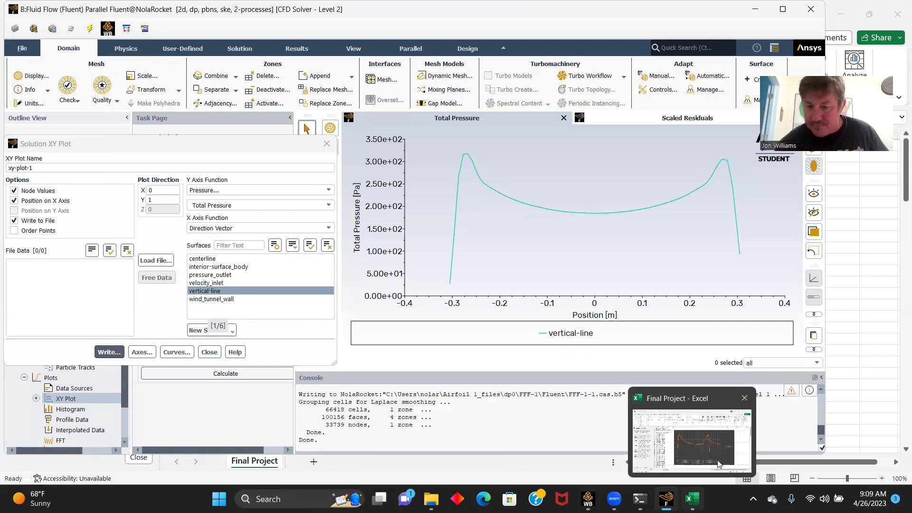
pyautogui.click(744, 397)
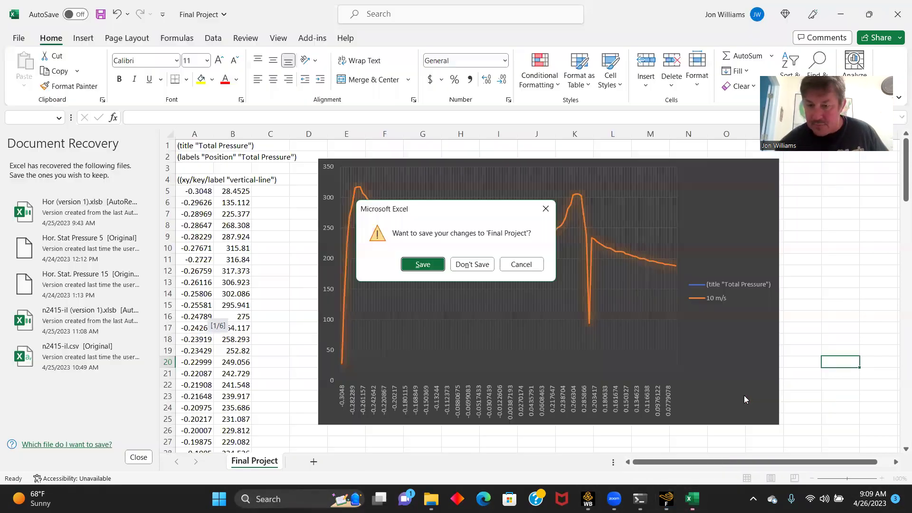
pyautogui.click(468, 267)
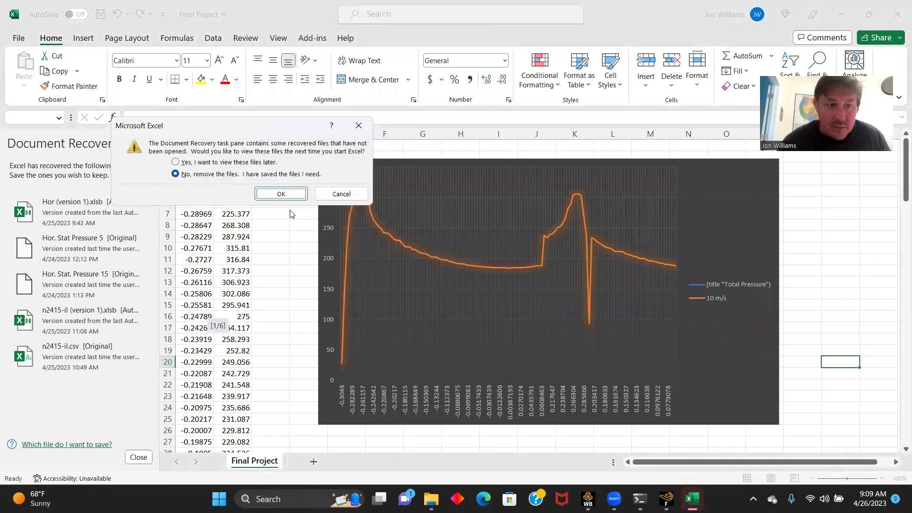
pyautogui.click(275, 193)
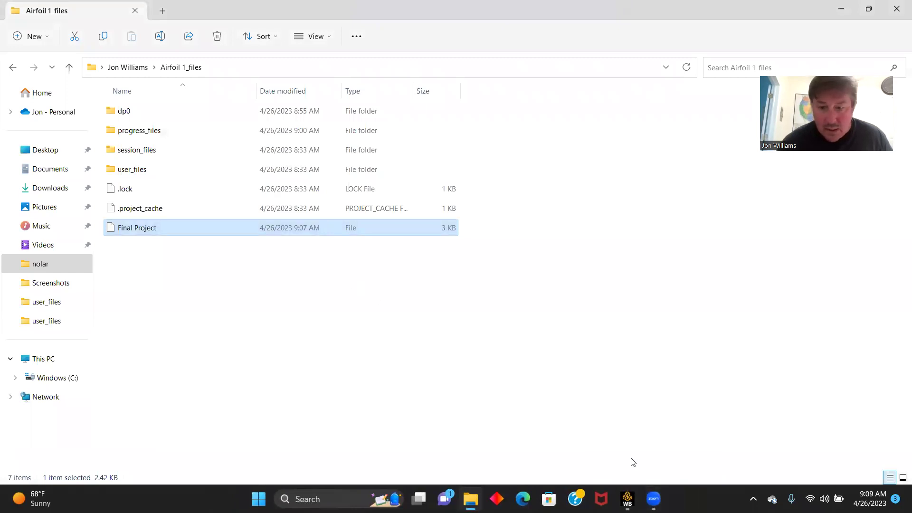
# - Switch to the Airfoil 1 Workbench project and add a new standalone Fluid Flow (Fluent) system to the schematic
pyautogui.moveTo(628, 498)
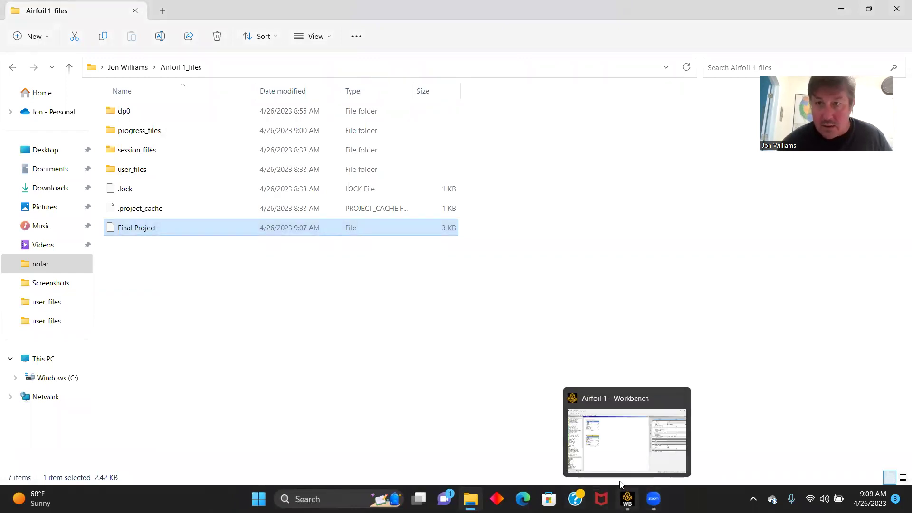
pyautogui.click(626, 441)
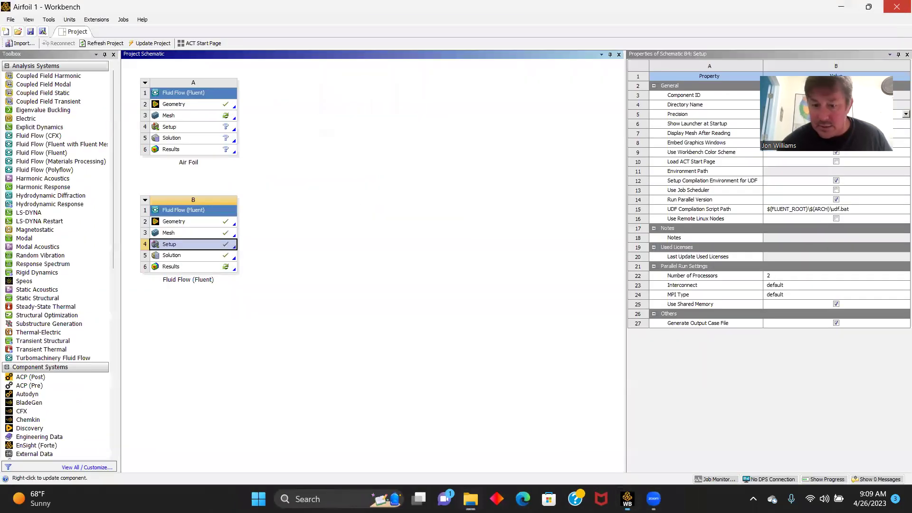
pyautogui.moveTo(627, 499)
pyautogui.click(611, 447)
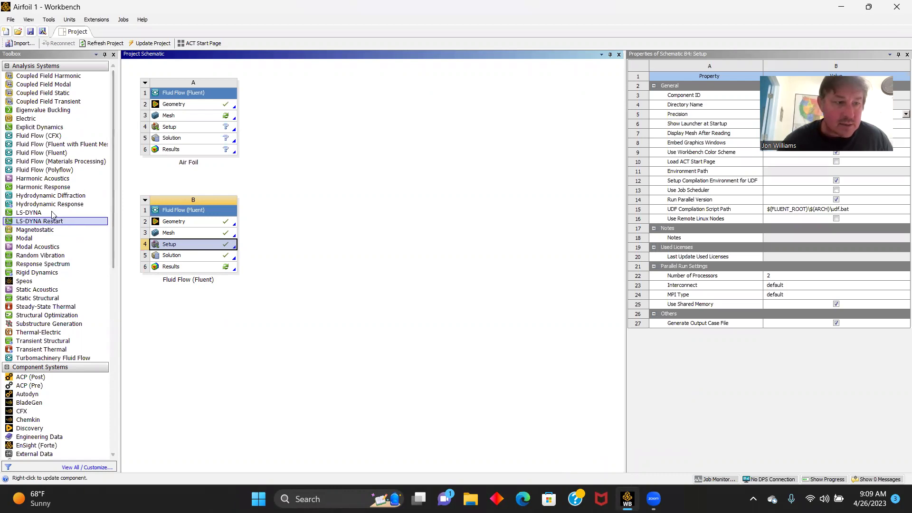
pyautogui.doubleClick(54, 152)
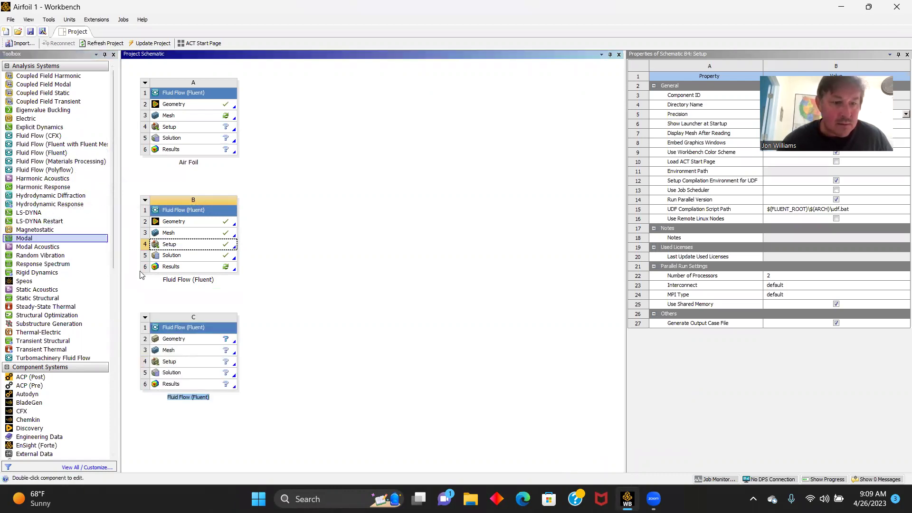
# - Set the new system C geometry's analysis type to 2D and start a new DesignModeler geometry for it
pyautogui.rightClick(195, 341)
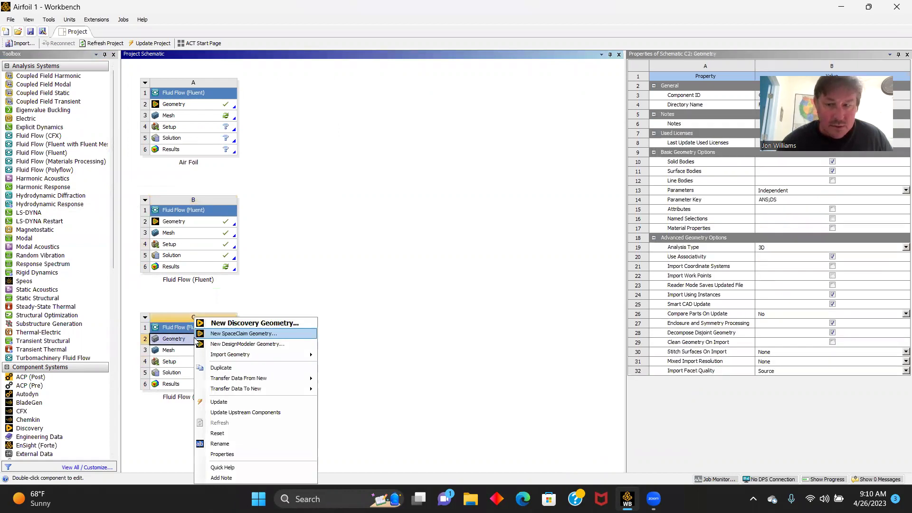
pyautogui.click(897, 250)
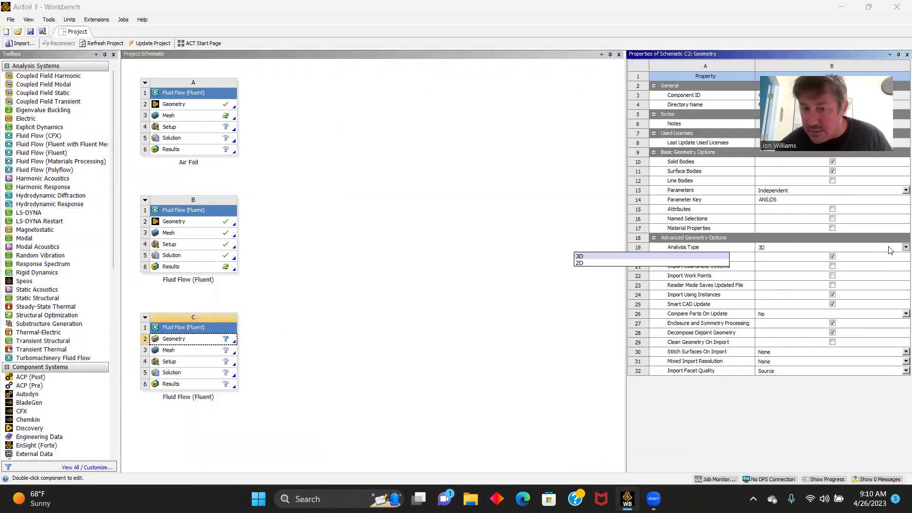
pyautogui.click(592, 263)
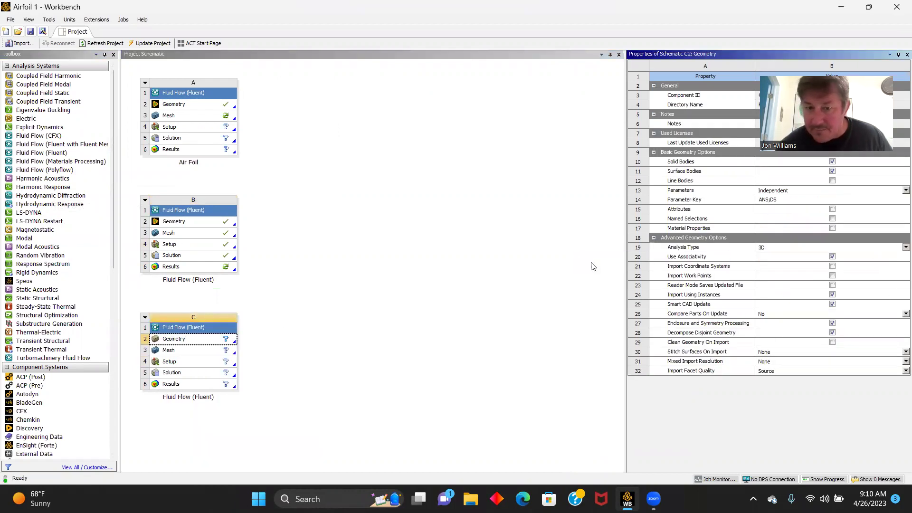
pyautogui.rightClick(189, 341)
pyautogui.click(260, 347)
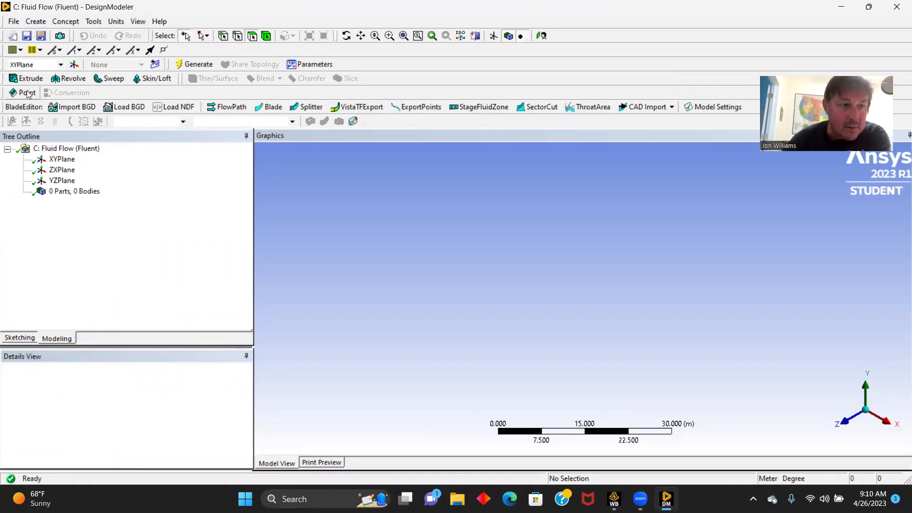
# - Create a construction point feature on the XYPlane that takes its coordinates from the file Airfoil 2415.txt
pyautogui.click(60, 159)
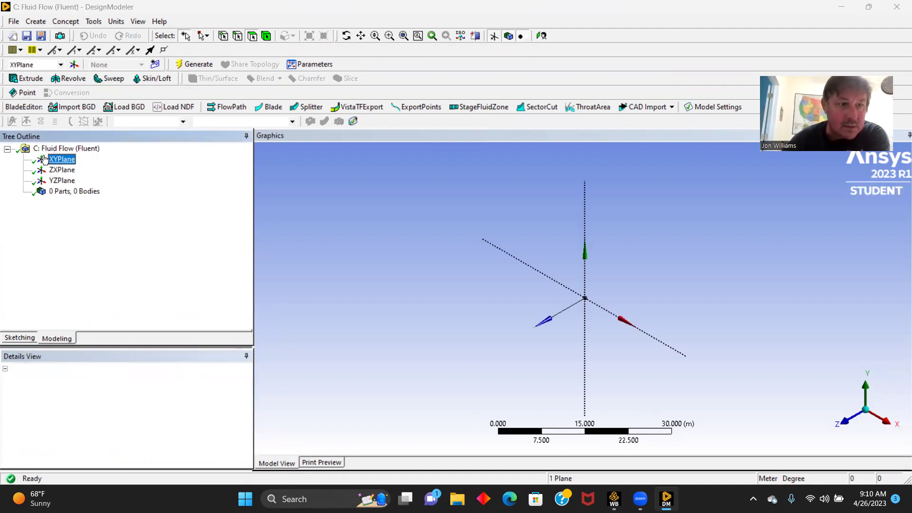
pyautogui.click(27, 94)
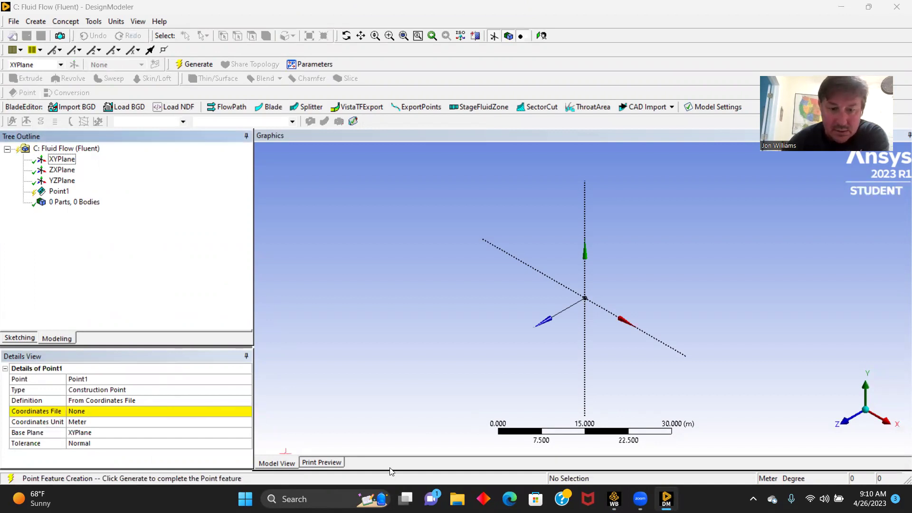
pyautogui.moveTo(390, 469); pyautogui.dragTo(316, 386)
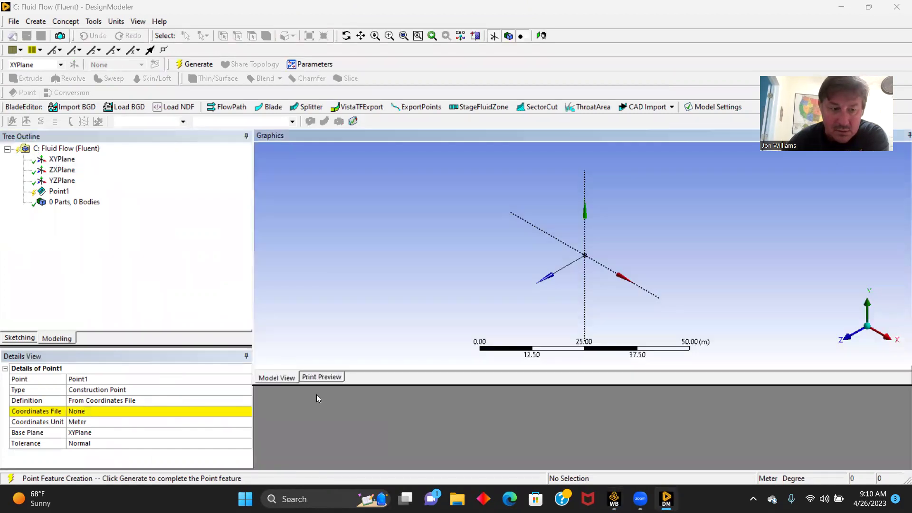
pyautogui.click(173, 412)
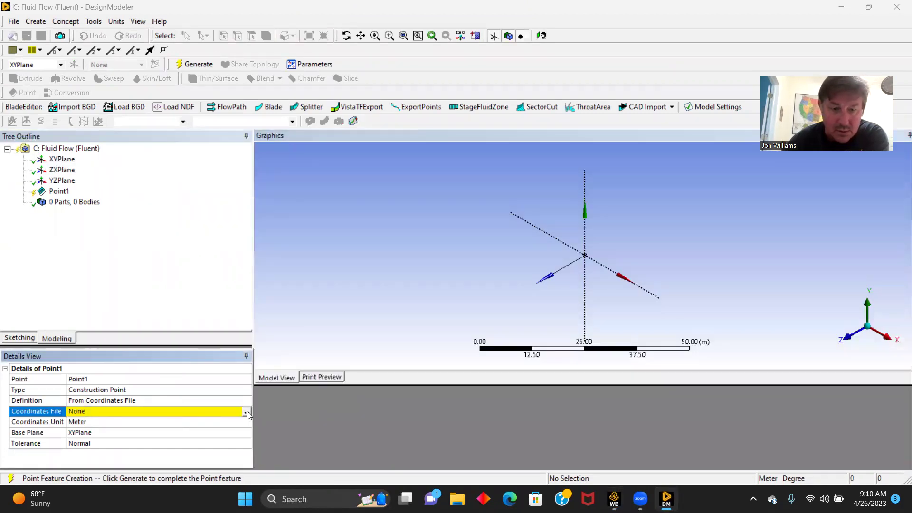
pyautogui.click(247, 412)
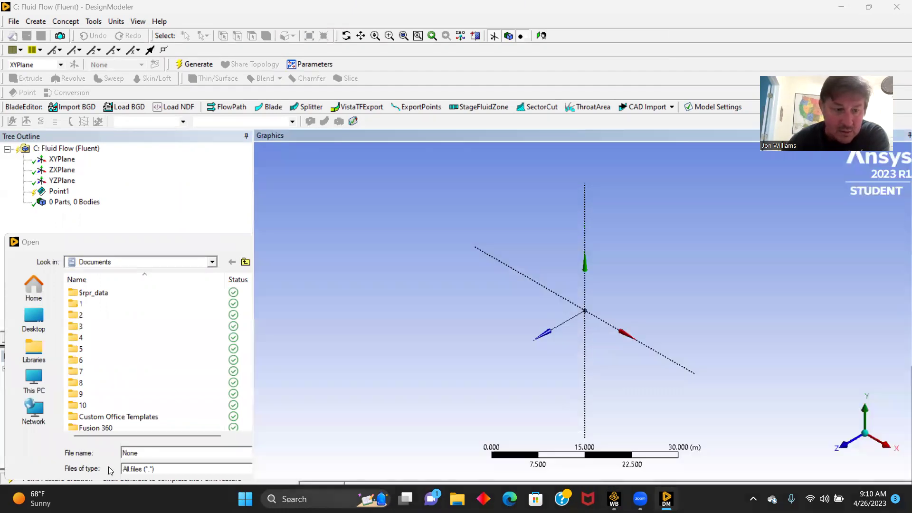
pyautogui.click(138, 454)
pyautogui.press('BackSpace')
pyautogui.press('BackSpace')
pyautogui.write('Air')
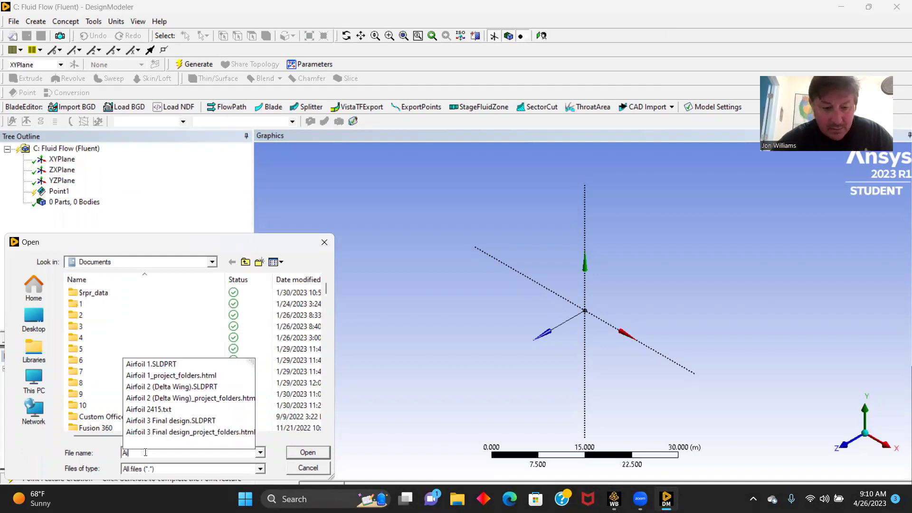
pyautogui.click(148, 409)
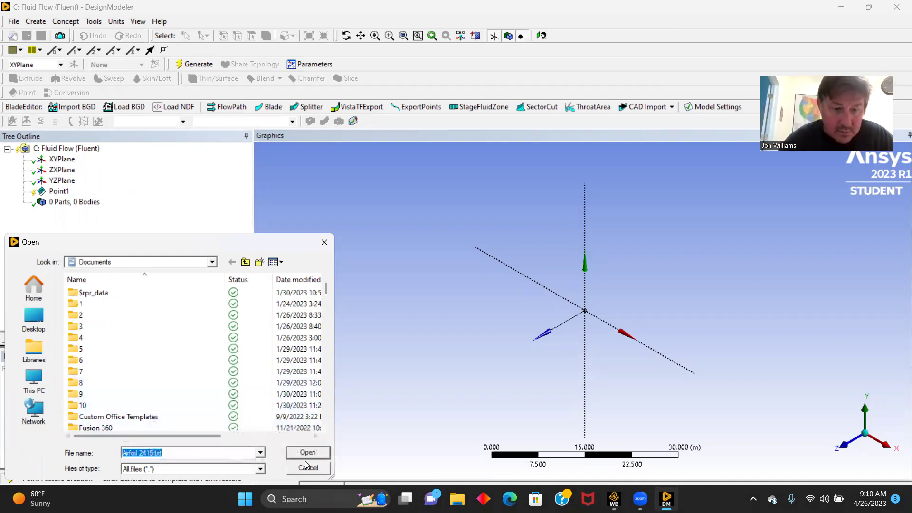
pyautogui.click(308, 454)
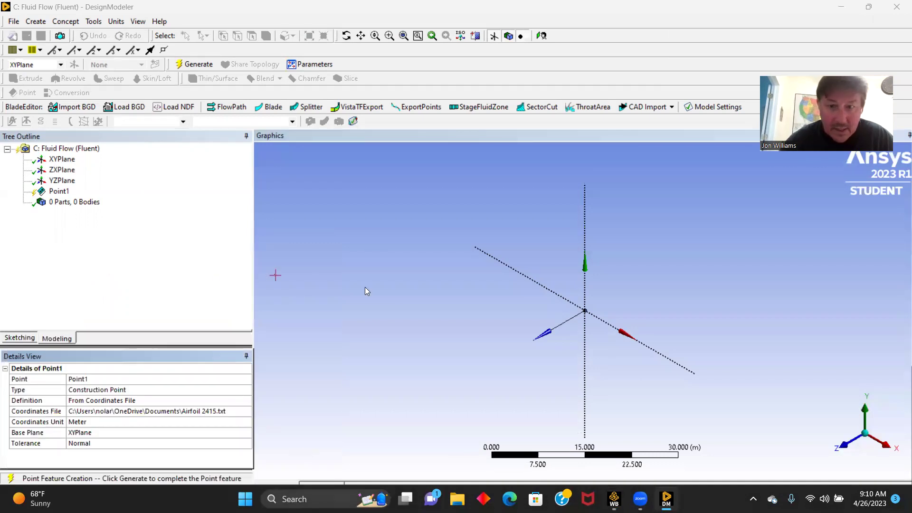
# - Generate the airfoil points from the coordinates file, check the profile outline and close DesignModeler
pyautogui.click(853, 440)
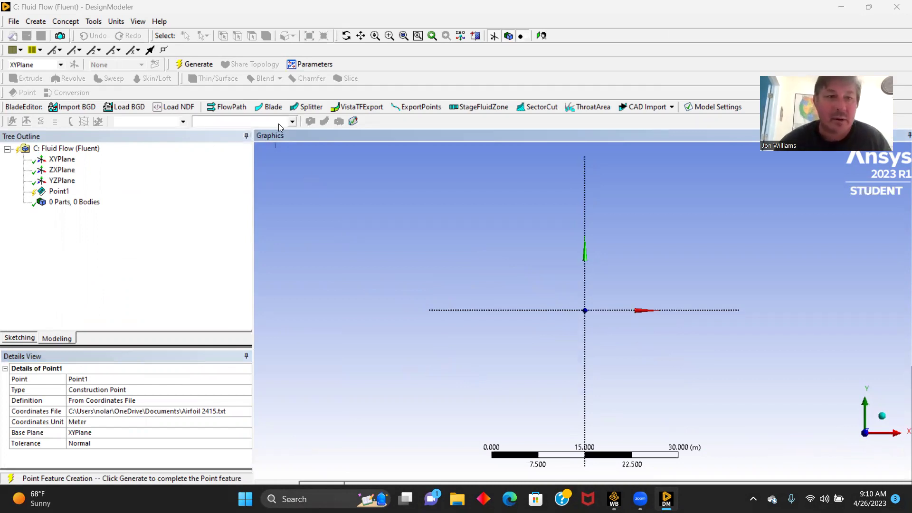
pyautogui.click(194, 64)
pyautogui.scroll(-6, 558, 283)
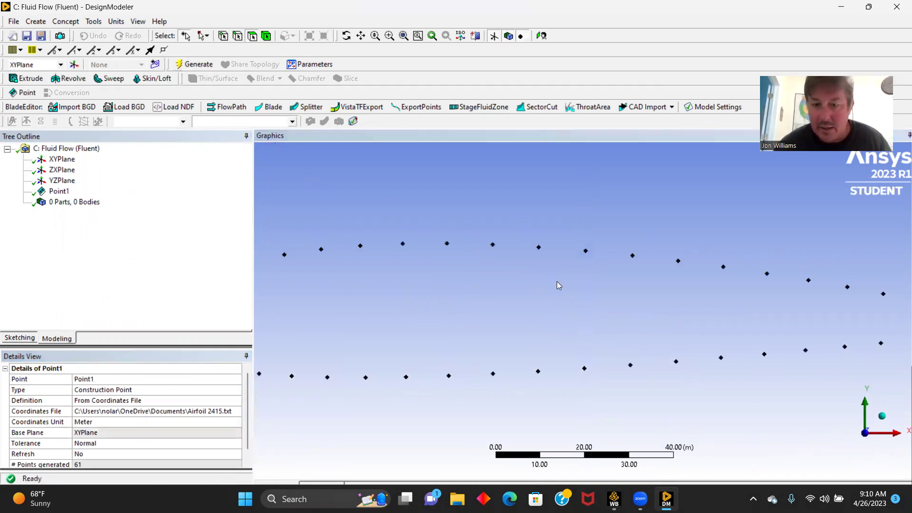
pyautogui.scroll(1, 559, 282)
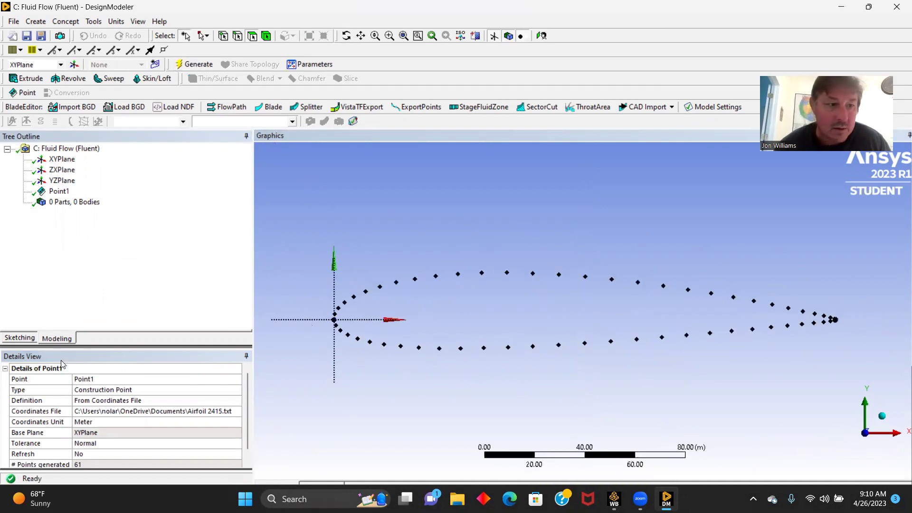
pyautogui.scroll(-4, 485, 305)
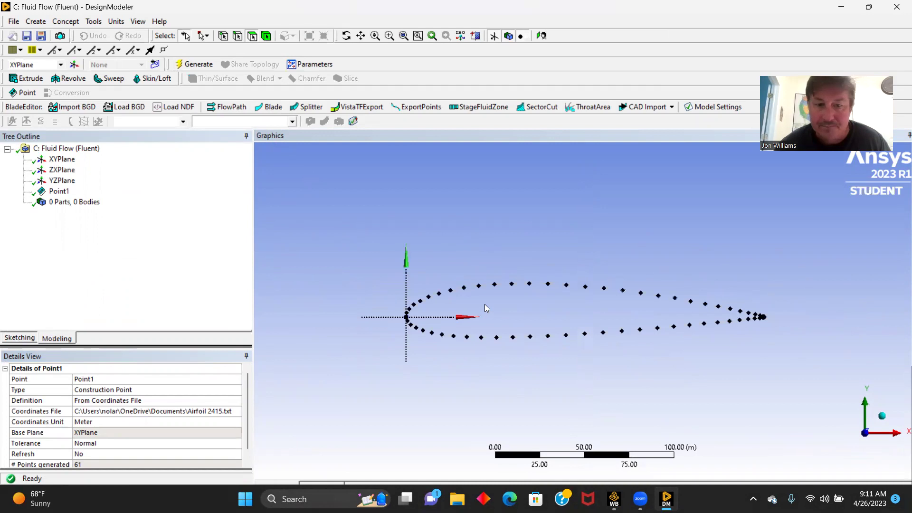
pyautogui.scroll(3, 484, 304)
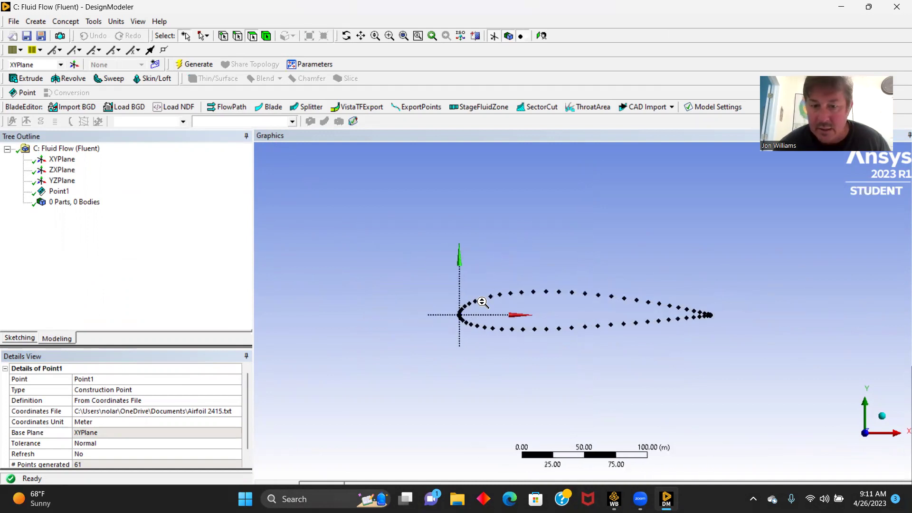
pyautogui.scroll(1, 482, 303)
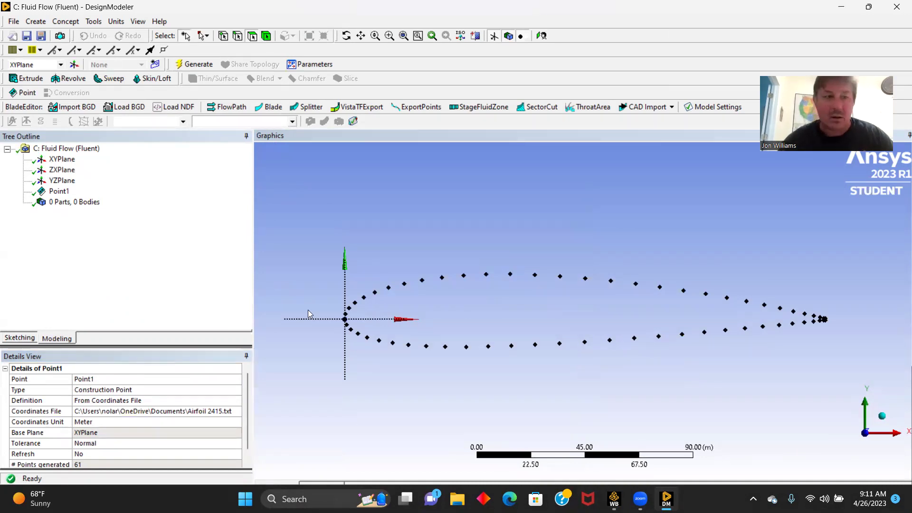
pyautogui.click(898, 9)
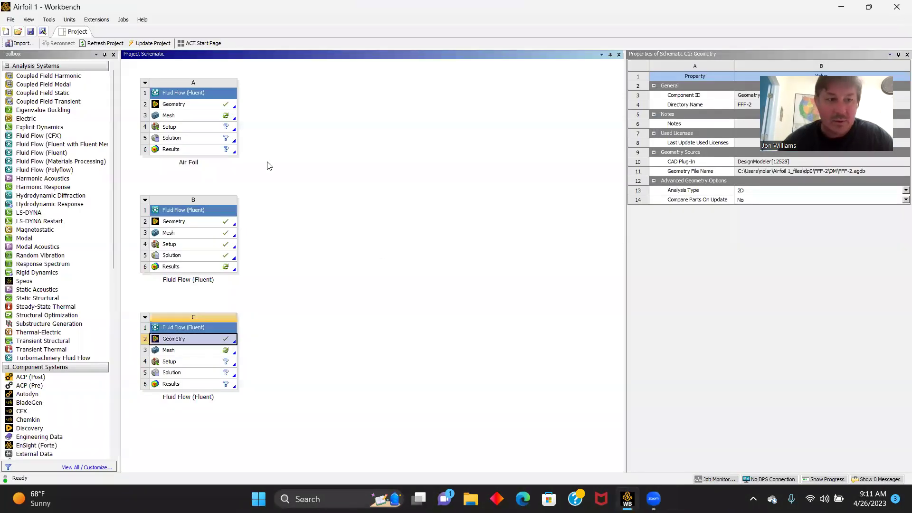
# - Open the Air Foil system's mesh in Meshing and generate a mesh with the default settings
pyautogui.doubleClick(167, 119)
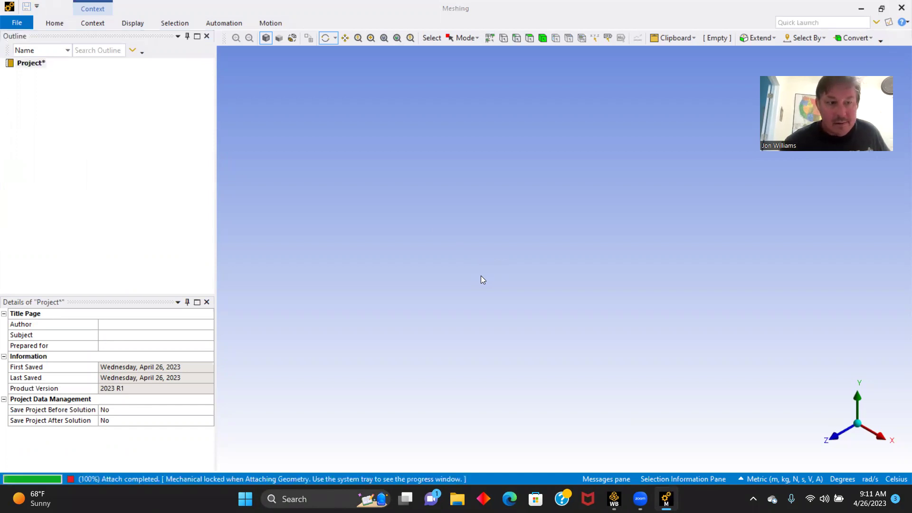
pyautogui.click(839, 437)
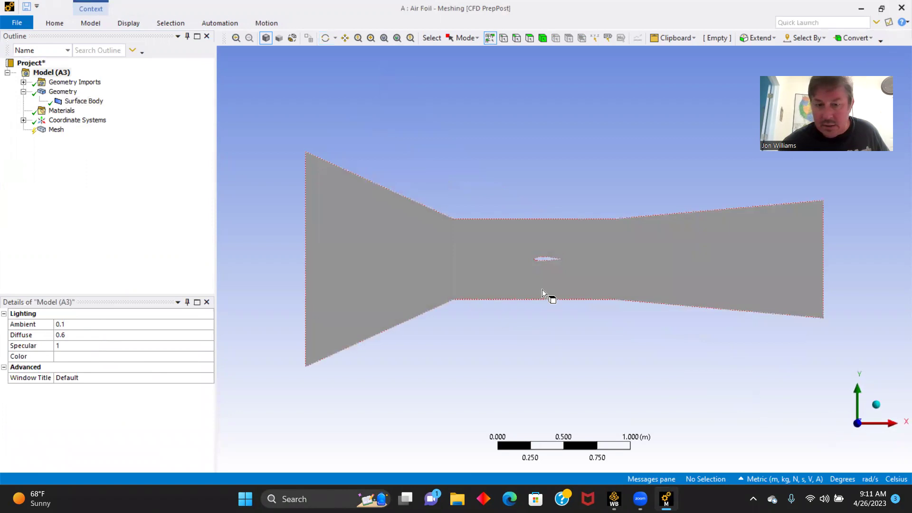
pyautogui.scroll(3, 551, 285)
pyautogui.scroll(3, 546, 278)
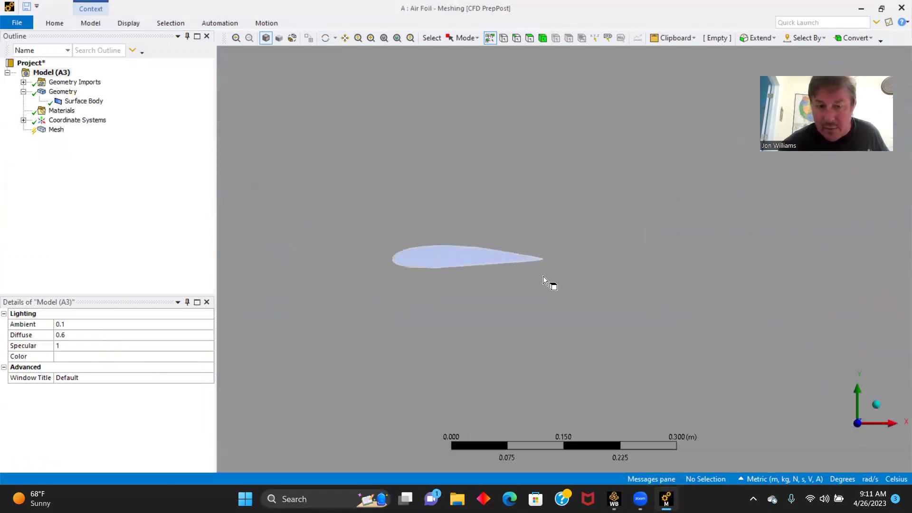
pyautogui.scroll(-5, 541, 276)
pyautogui.scroll(-4, 525, 273)
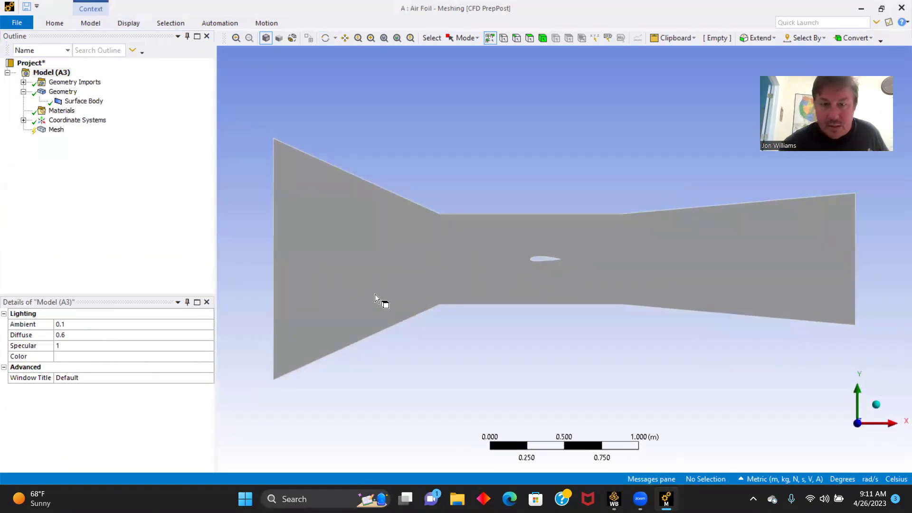
pyautogui.rightClick(54, 129)
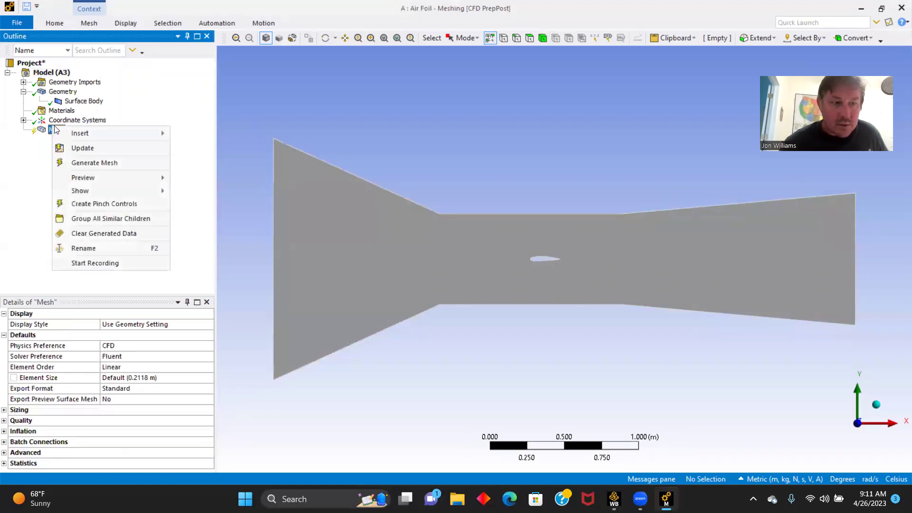
pyautogui.click(97, 163)
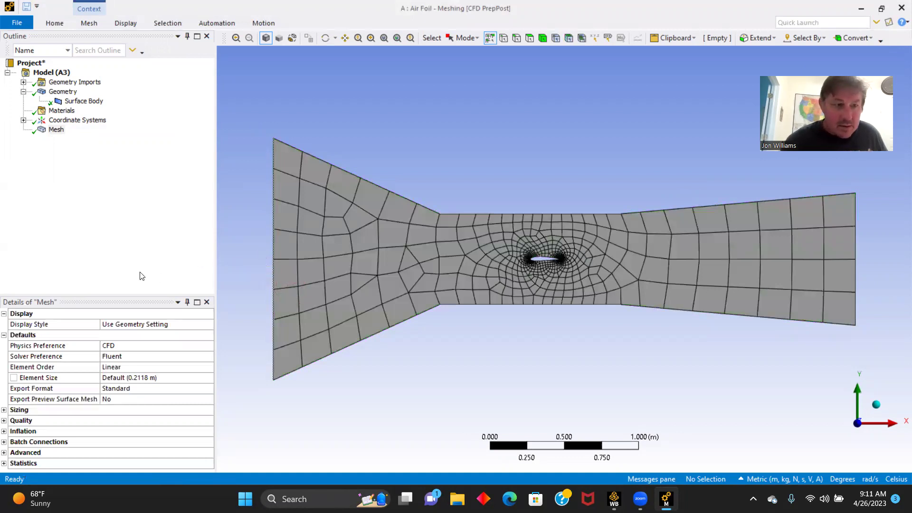
# - Insert a mesh method scoped to the whole surface body and set the method to Triangles
pyautogui.rightClick(58, 135)
pyautogui.moveTo(138, 138)
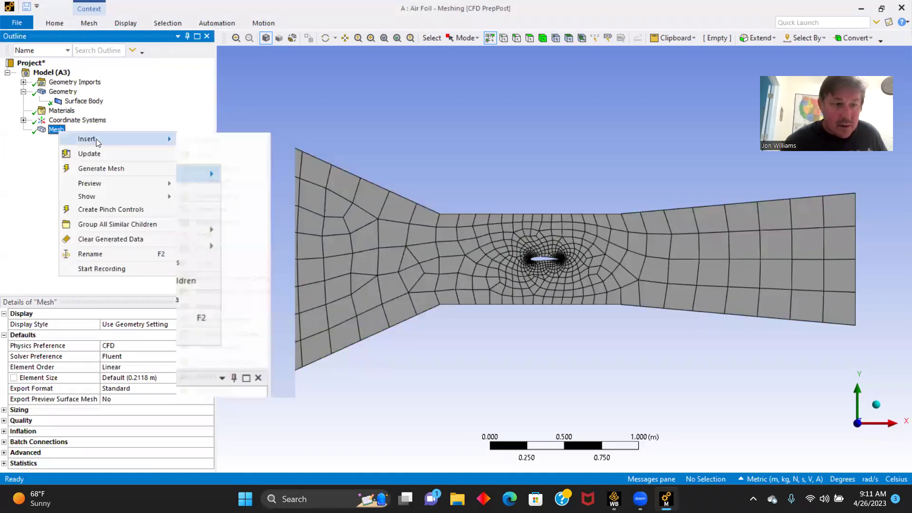
pyautogui.click(203, 139)
pyautogui.click(423, 246)
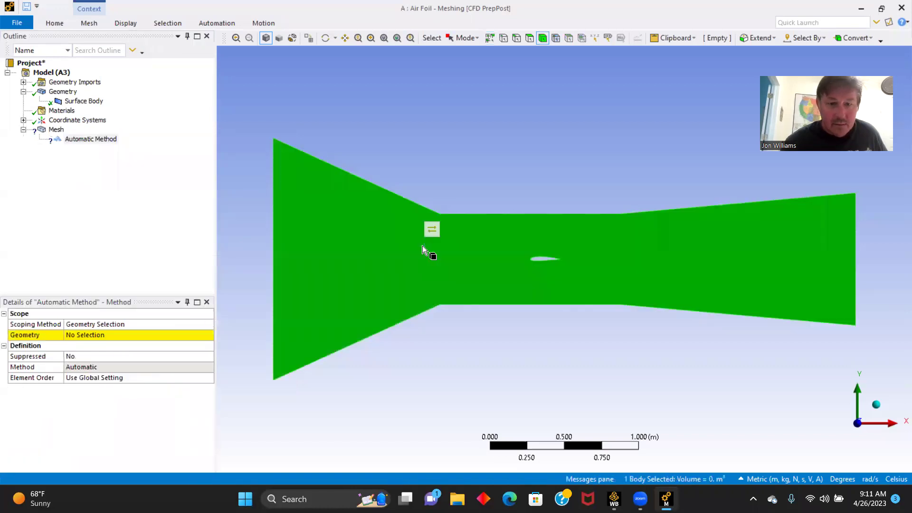
pyautogui.click(115, 334)
pyautogui.click(121, 335)
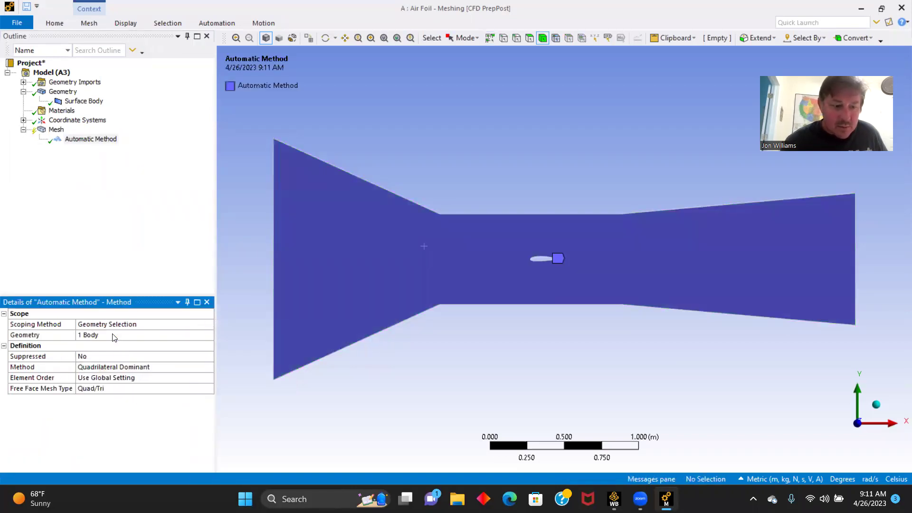
pyautogui.click(202, 367)
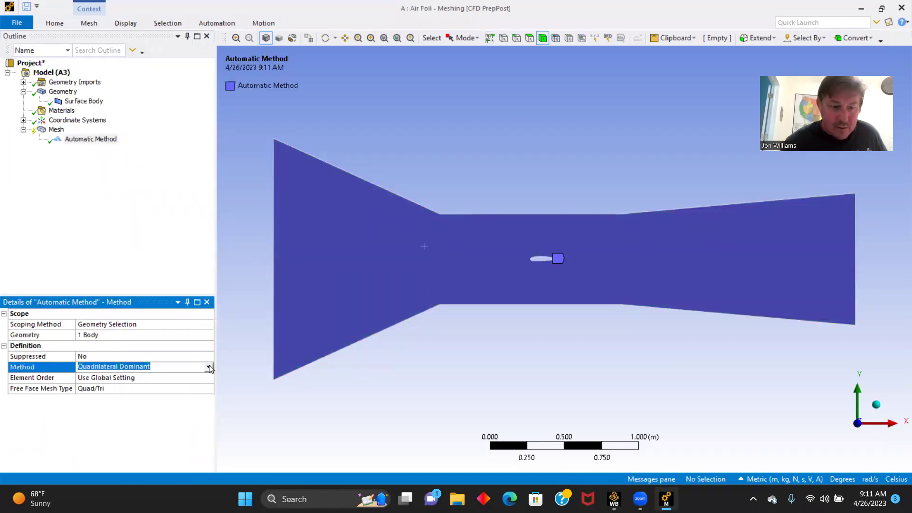
pyautogui.click(209, 368)
pyautogui.click(102, 384)
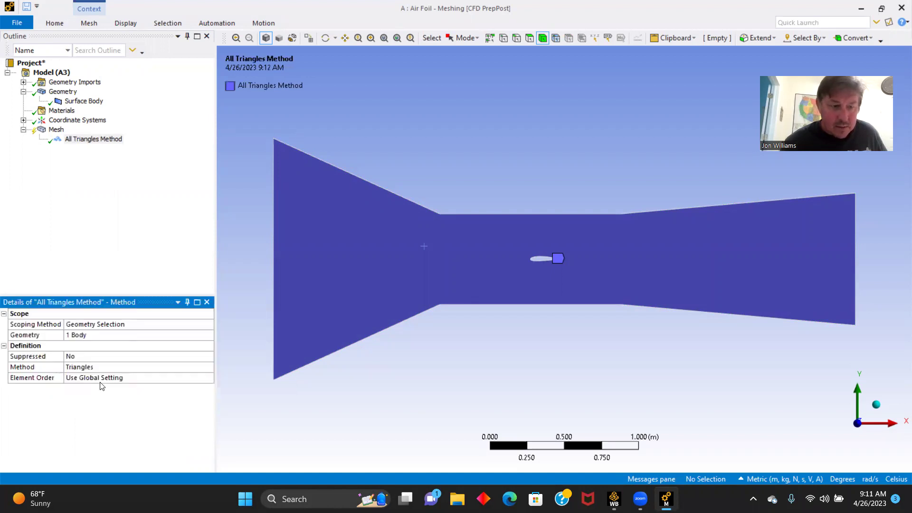
# - Regenerate the mesh using the triangles method
pyautogui.click(54, 22)
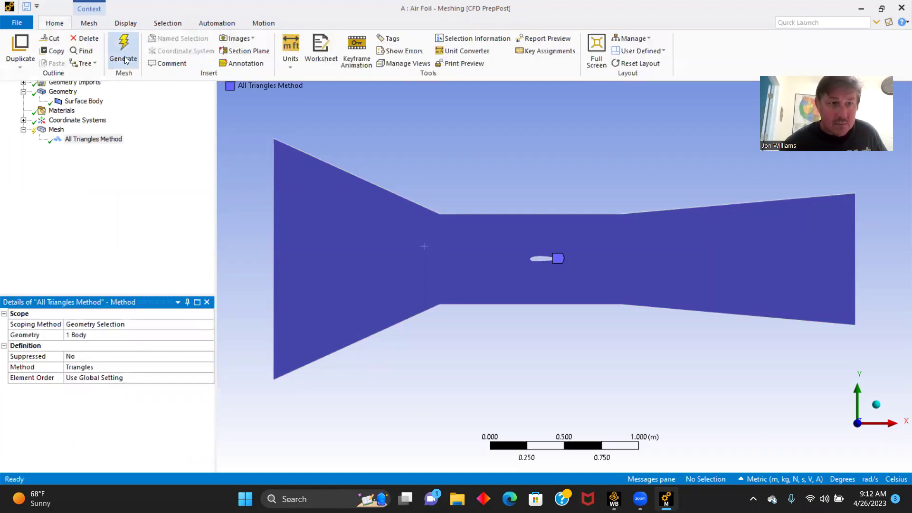
pyautogui.click(129, 53)
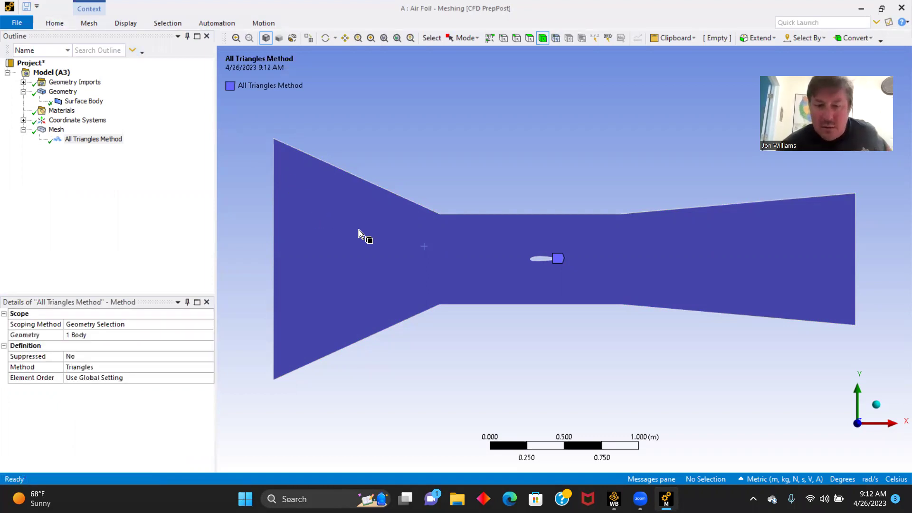
pyautogui.scroll(5, 390, 242)
pyautogui.scroll(-3, 389, 241)
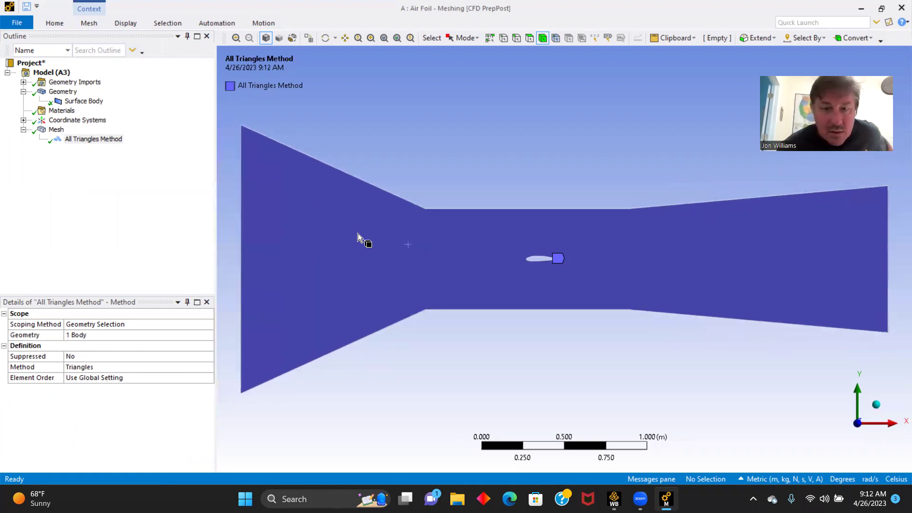
# - Insert a mesh sizing control and scope it to the airfoil's outline edge
pyautogui.rightClick(55, 130)
pyautogui.moveTo(102, 138)
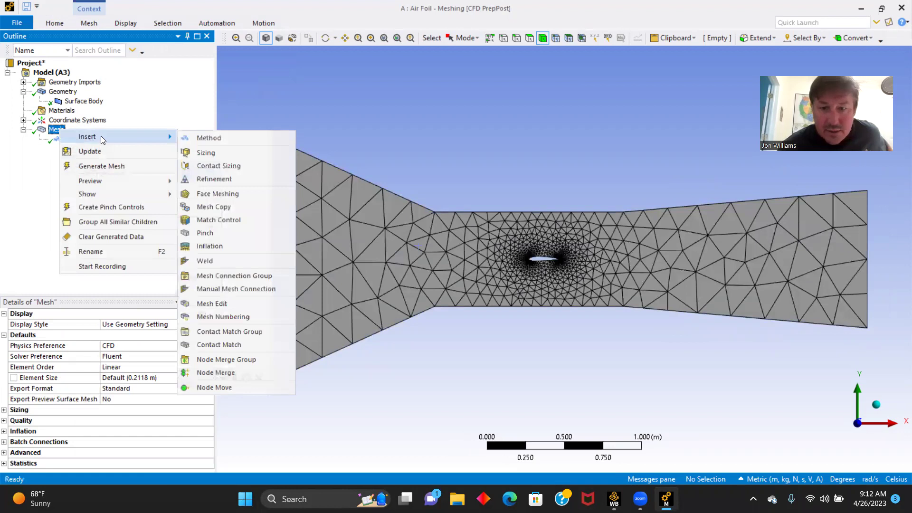
pyautogui.click(207, 152)
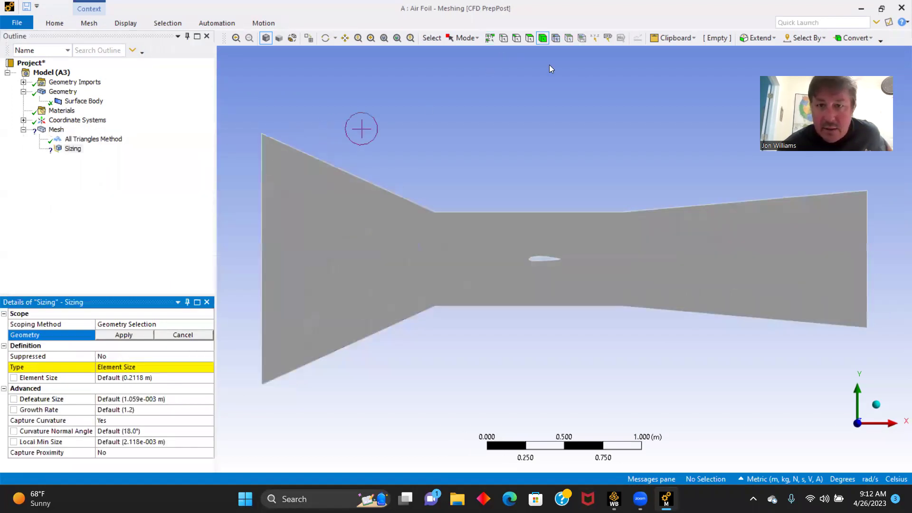
pyautogui.click(511, 41)
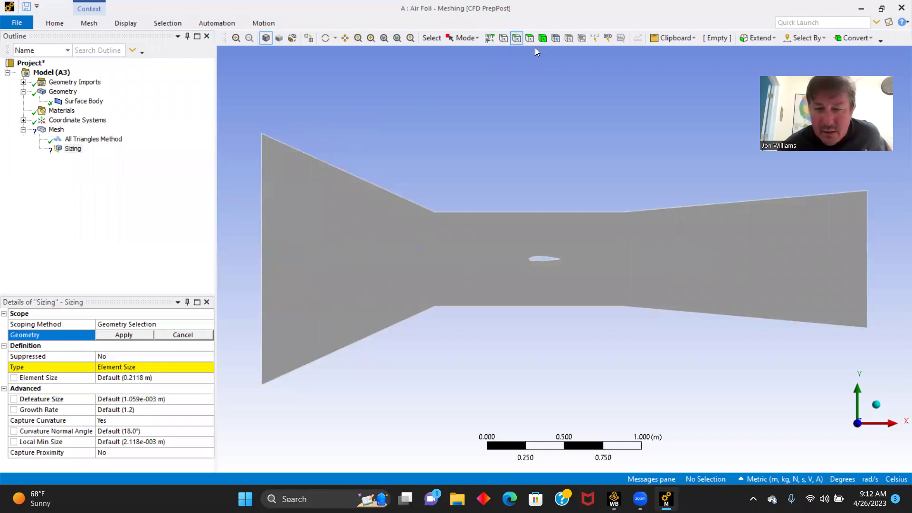
pyautogui.scroll(5, 549, 260)
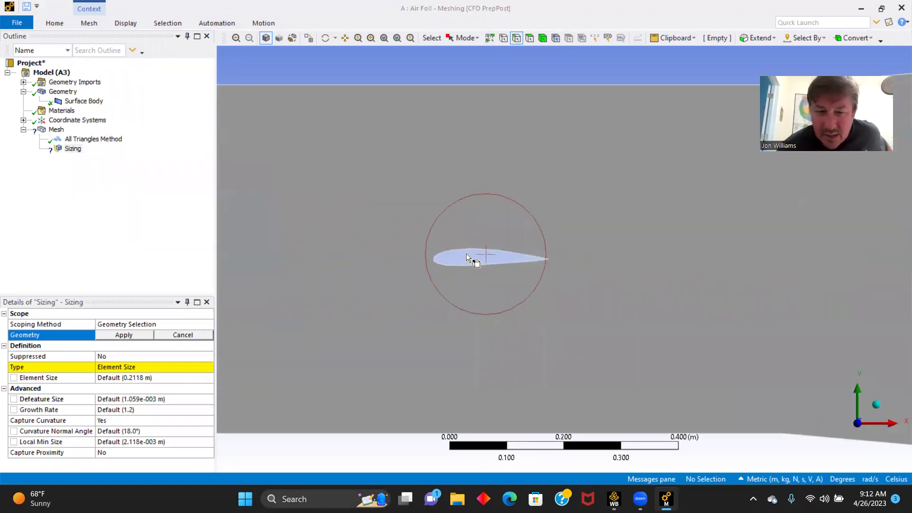
pyautogui.scroll(4, 462, 266)
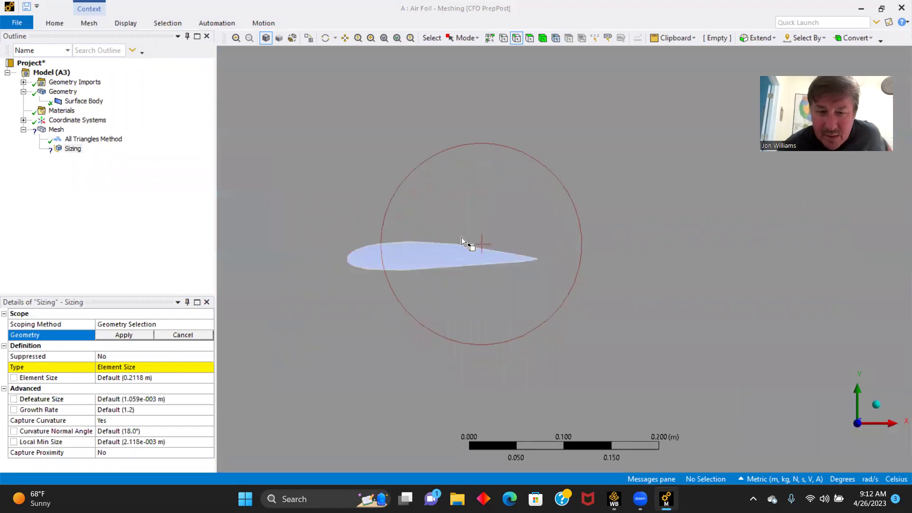
pyautogui.scroll(4, 457, 252)
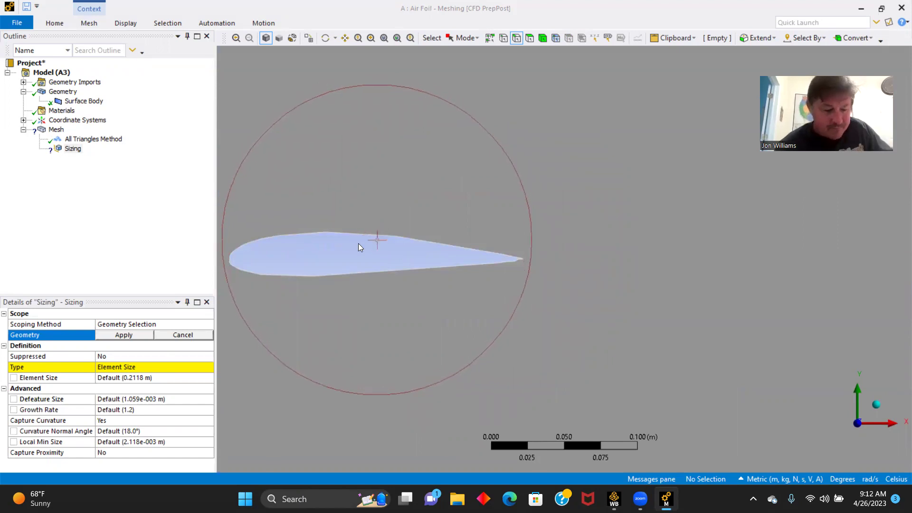
pyautogui.keyDown('ctrl'); pyautogui.moveTo(379, 262); pyautogui.dragTo(561, 271, button='middle'); pyautogui.keyUp('ctrl')
pyautogui.click(520, 247)
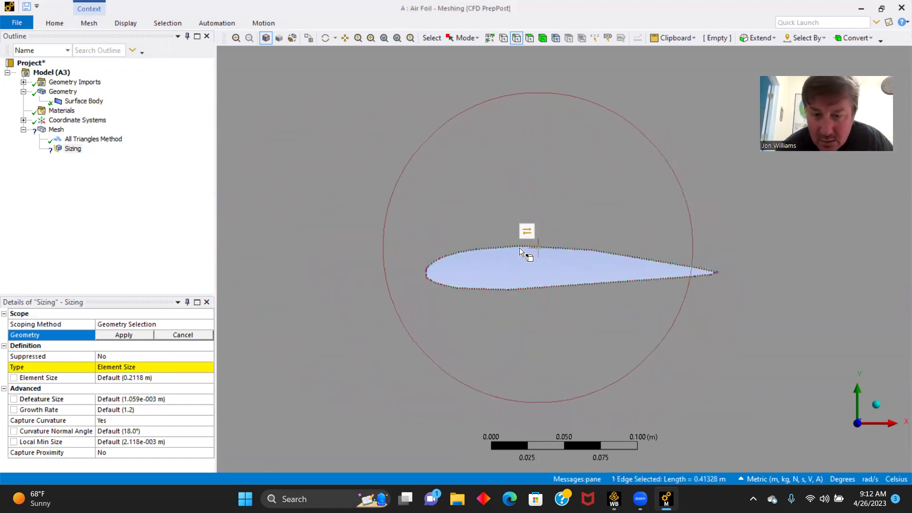
pyautogui.click(120, 336)
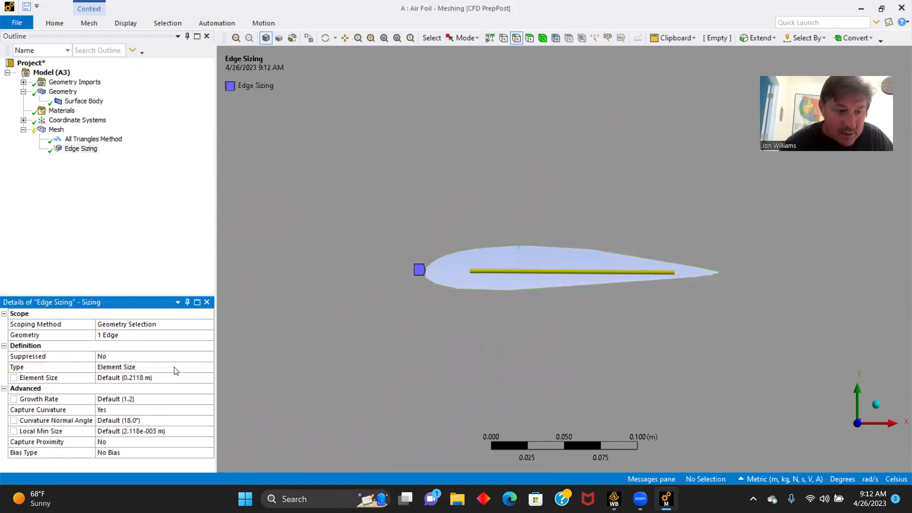
# - Set the airfoil edge sizing type to Number of Divisions with 150 divisions
pyautogui.click(211, 366)
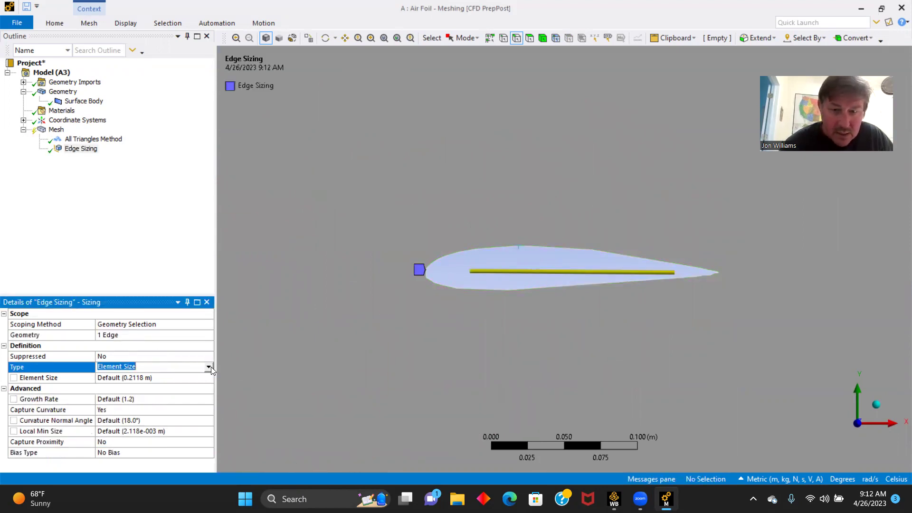
pyautogui.click(209, 368)
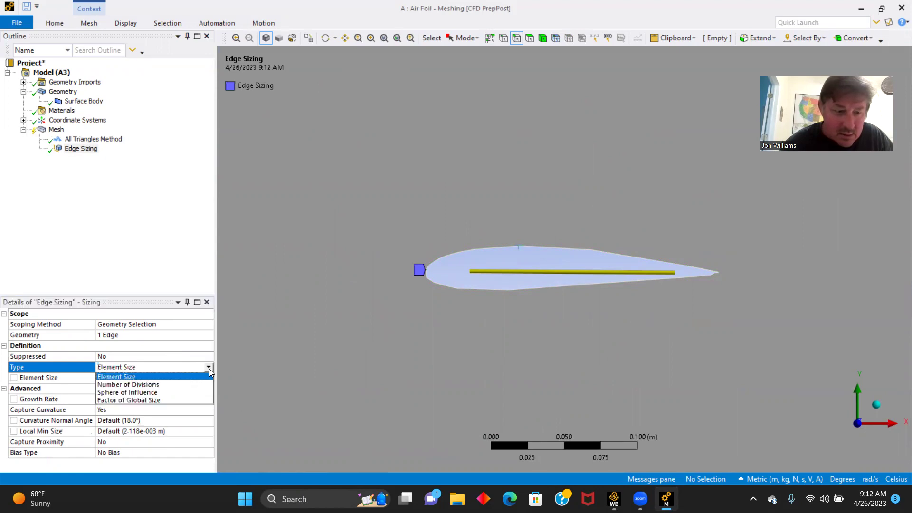
pyautogui.click(155, 385)
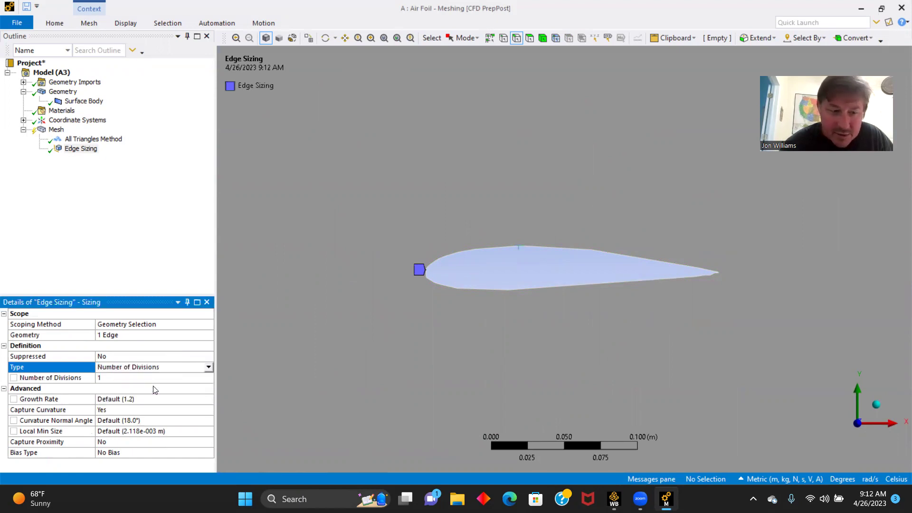
pyautogui.click(111, 378)
pyautogui.write('150')
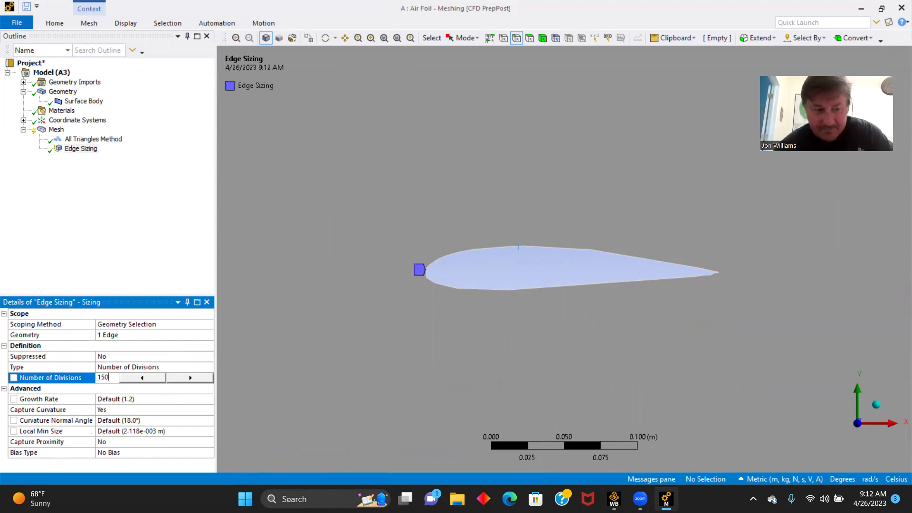
pyautogui.press('Return')
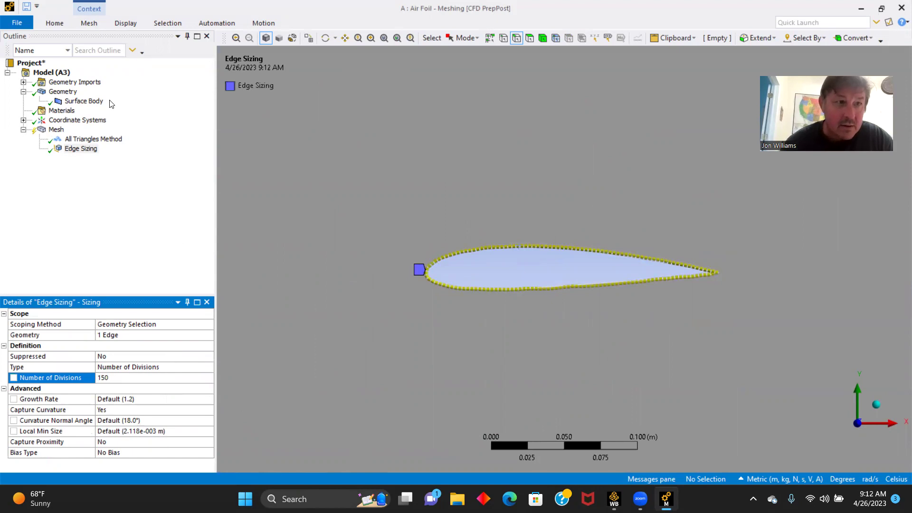
# - Regenerate the mesh with the airfoil edge sizing and display the whole tunnel mesh
pyautogui.click(49, 22)
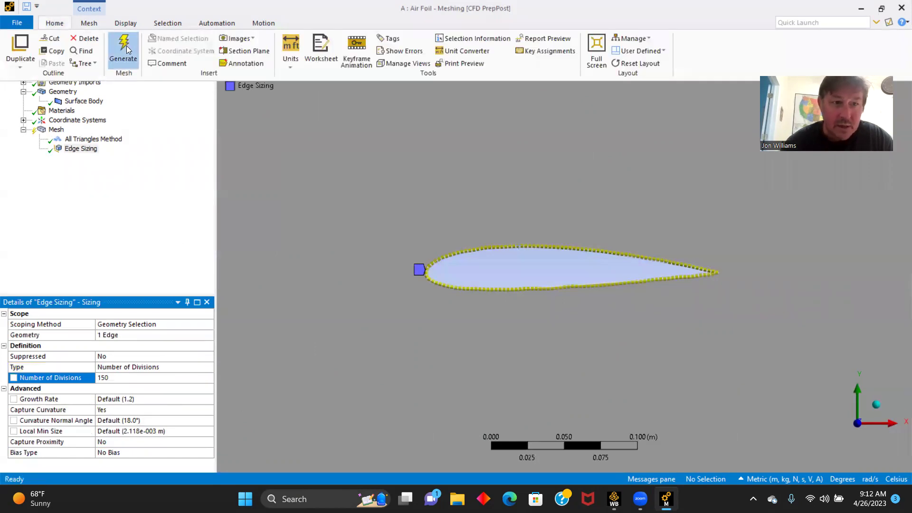
pyautogui.click(126, 45)
pyautogui.scroll(-8, 346, 233)
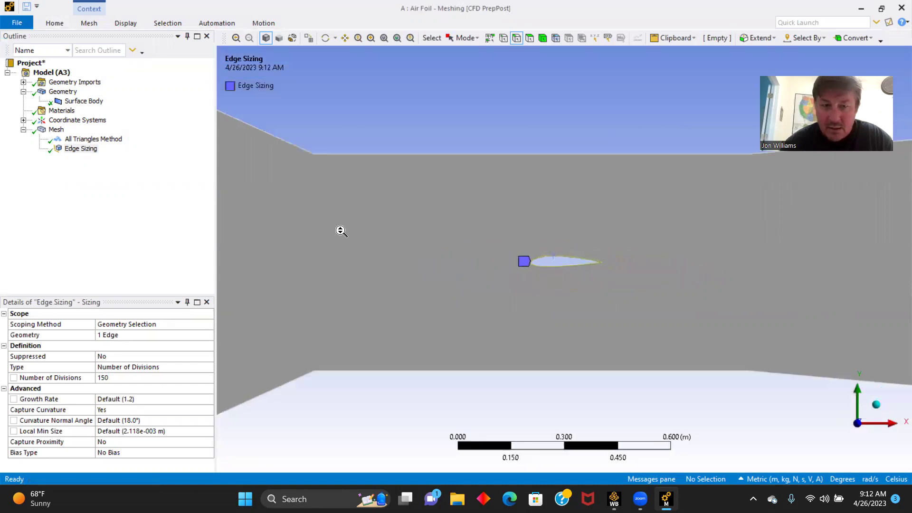
pyautogui.scroll(-4, 341, 232)
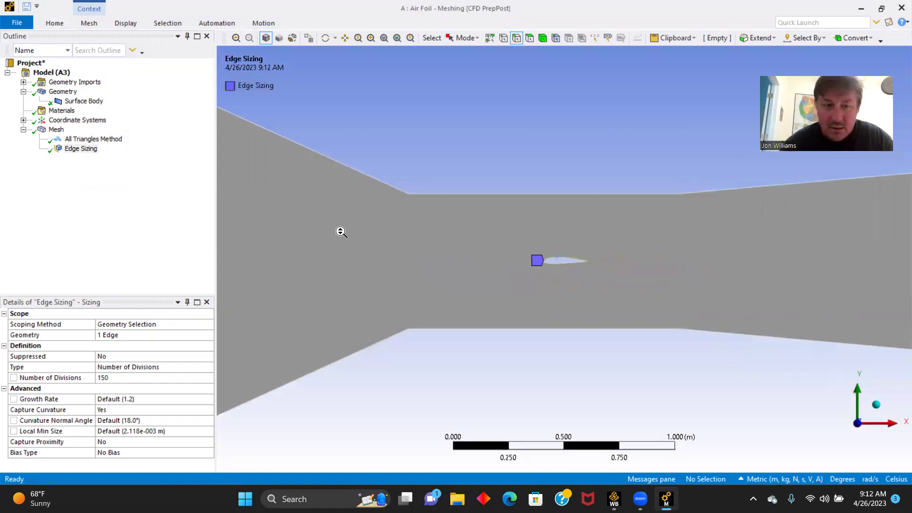
pyautogui.click(55, 130)
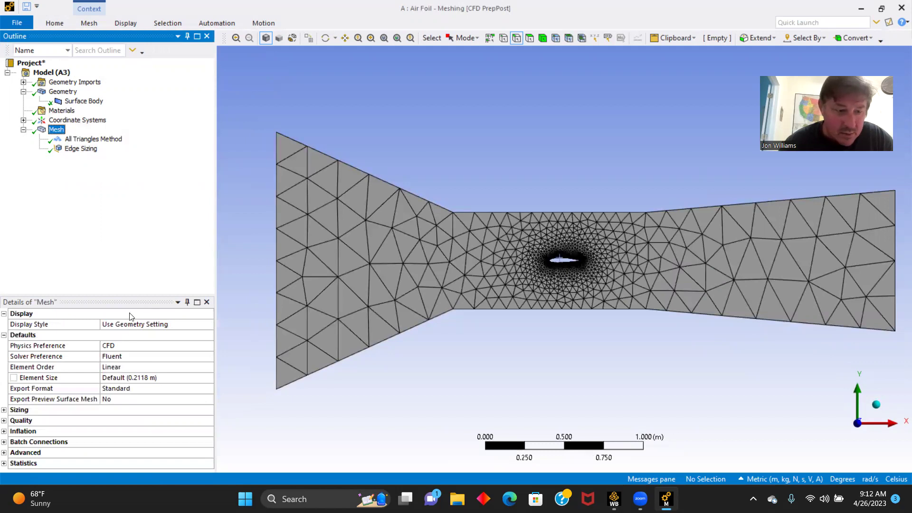
# - Set the global mesh element size to 0.01 m, regenerate the mesh and check it around the airfoil
pyautogui.click(131, 377)
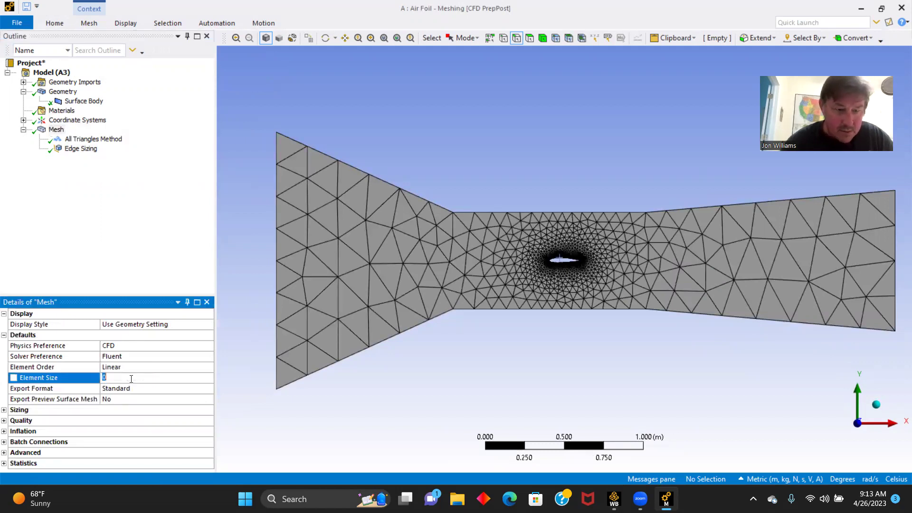
pyautogui.write('0.01')
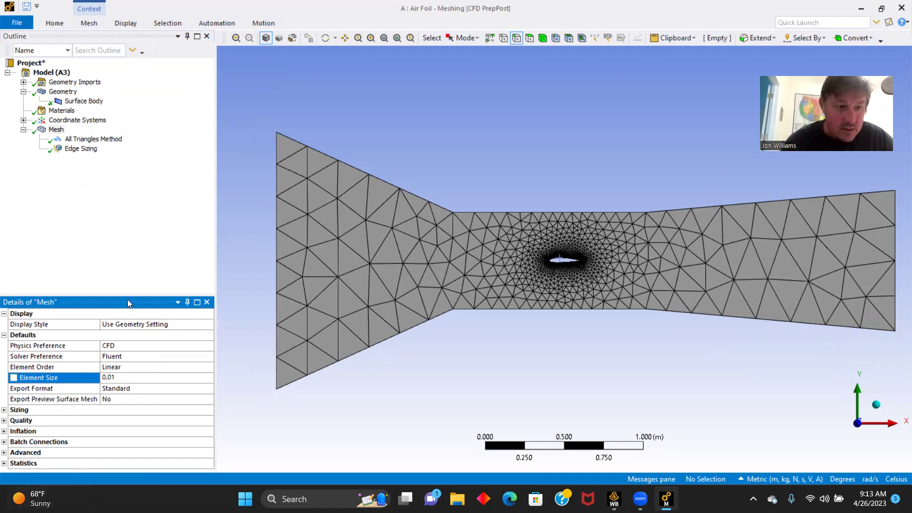
pyautogui.click(50, 22)
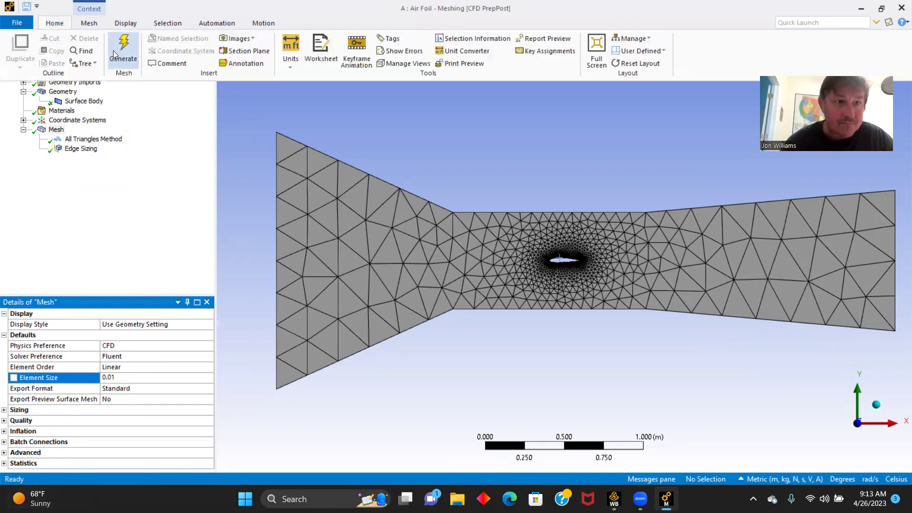
pyautogui.click(124, 49)
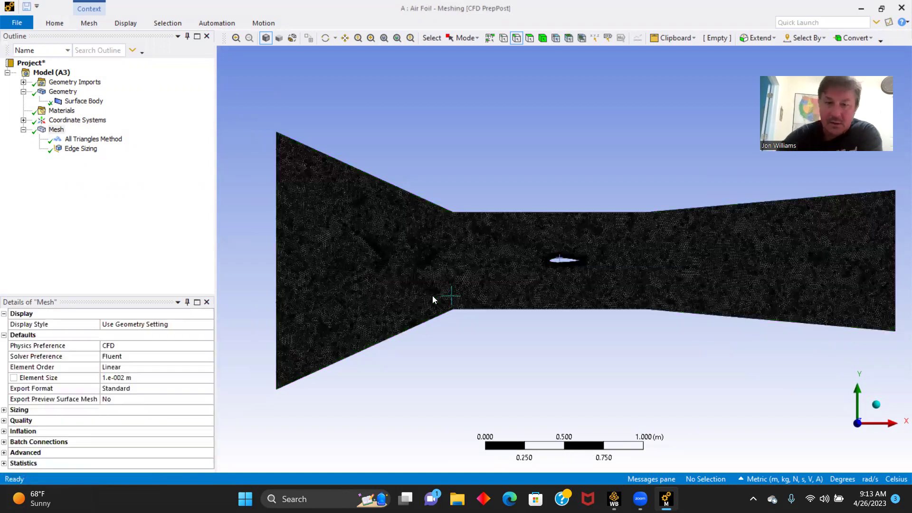
pyautogui.scroll(2, 504, 285)
pyautogui.scroll(2, 523, 283)
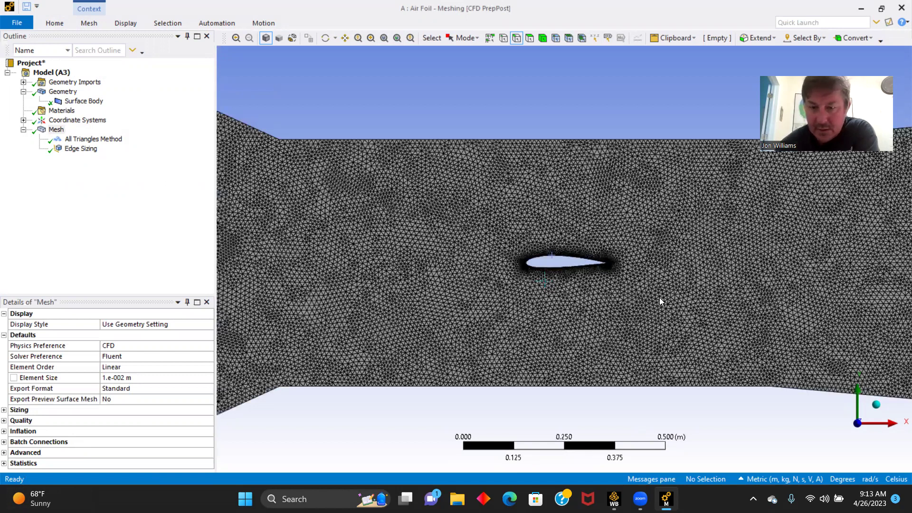
pyautogui.scroll(1, 575, 326)
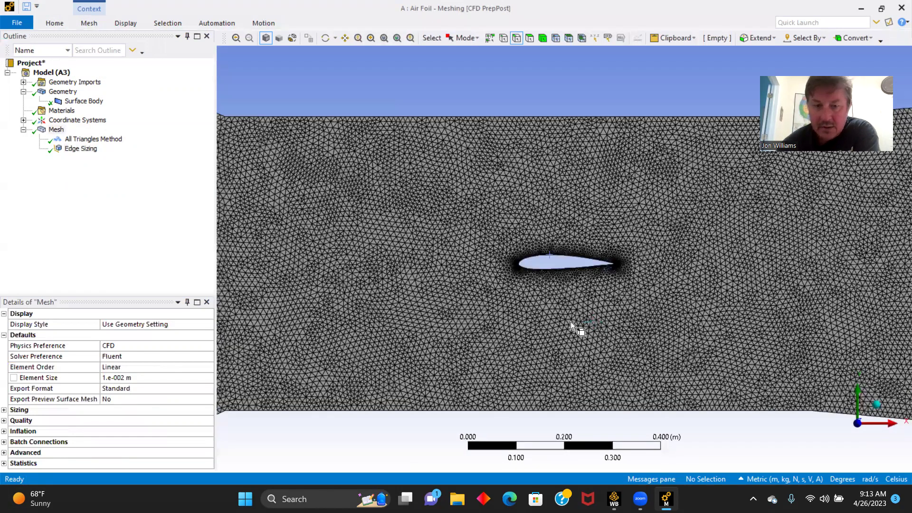
# - Create a named selection called Velocity Inlet from the vertical edge at the tunnel's wide inlet end
pyautogui.scroll(-5, 318, 258)
pyautogui.click(319, 259)
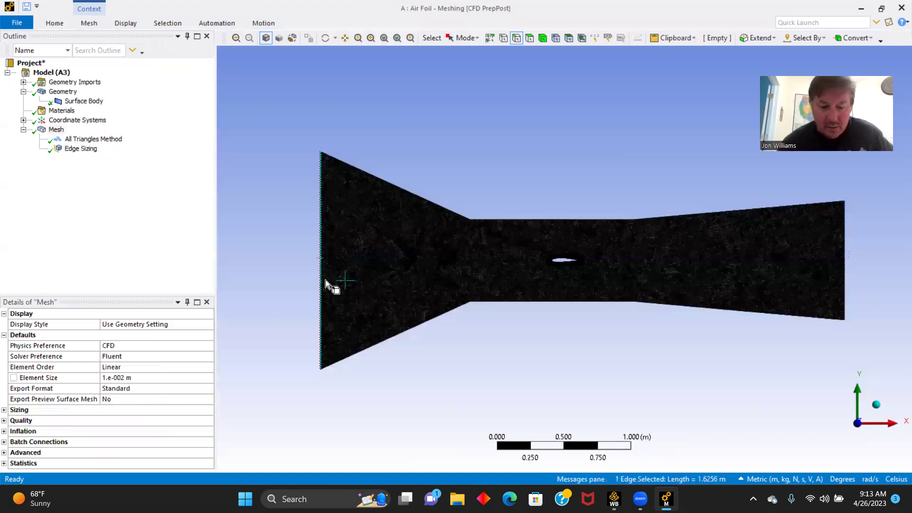
pyautogui.press('n')
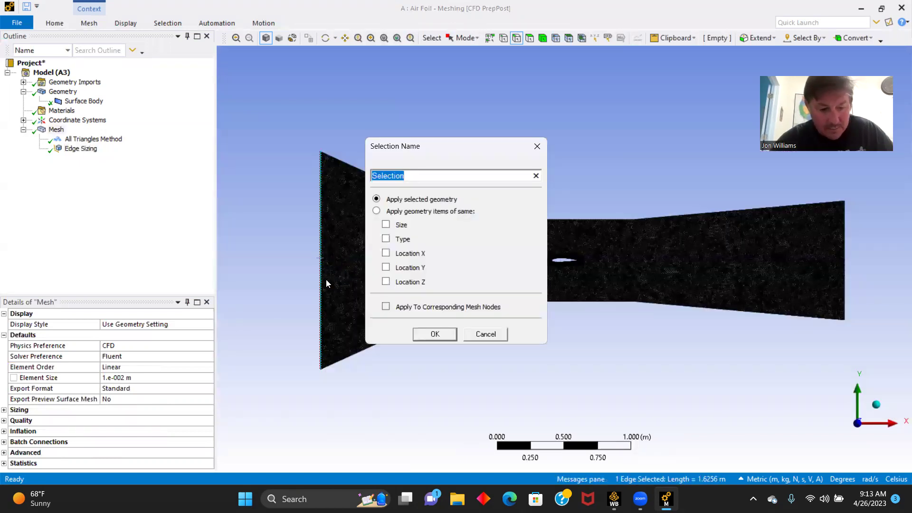
pyautogui.write('Velocity Inlet')
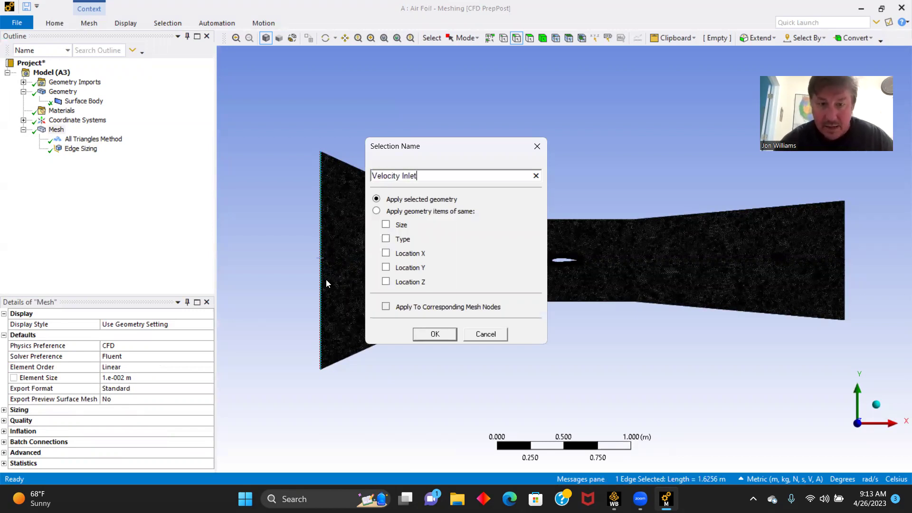
pyautogui.click(440, 335)
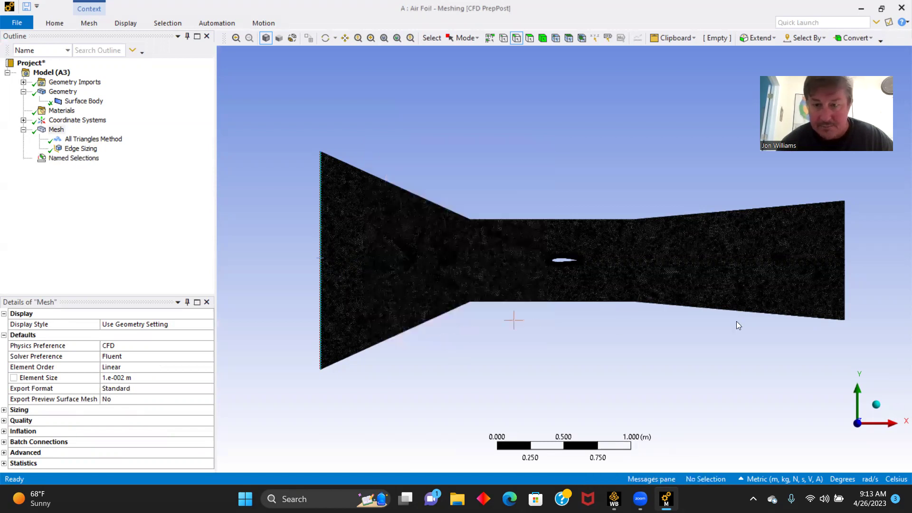
# - Create a named selection called Pressure Outlet from the vertical edge at the tunnel's outlet end
pyautogui.click(844, 263)
pyautogui.write('nPressure Outlet')
pyautogui.press('Return')
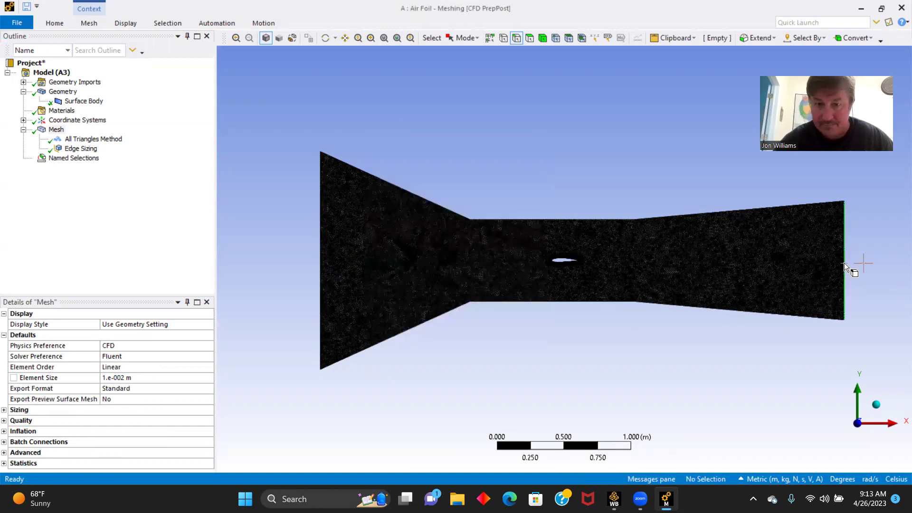
# - Create a named selection called Wind Tunnel Wall from the three upper and three lower tunnel edges
pyautogui.click(432, 202)
pyautogui.keyDown('ctrl'); pyautogui.click(520, 220); pyautogui.keyUp('ctrl')
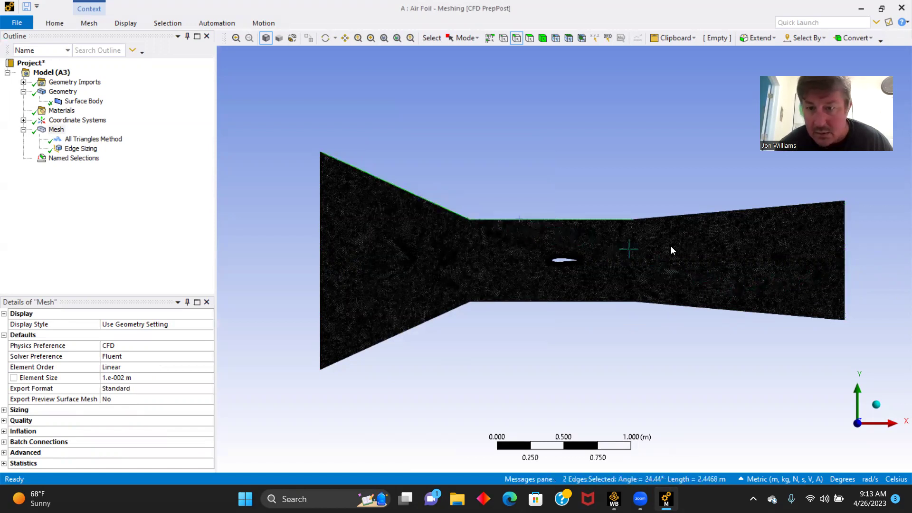
pyautogui.keyDown('ctrl'); pyautogui.click(691, 217); pyautogui.keyUp('ctrl')
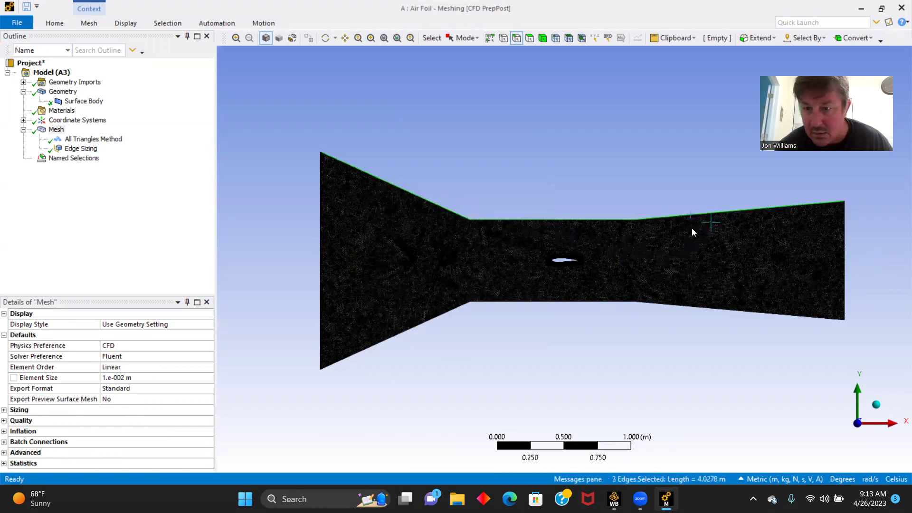
pyautogui.keyDown('ctrl'); pyautogui.click(731, 309); pyautogui.keyUp('ctrl')
pyautogui.keyDown('ctrl'); pyautogui.click(589, 300); pyautogui.keyUp('ctrl')
pyautogui.keyDown('ctrl'); pyautogui.click(417, 326); pyautogui.keyUp('ctrl')
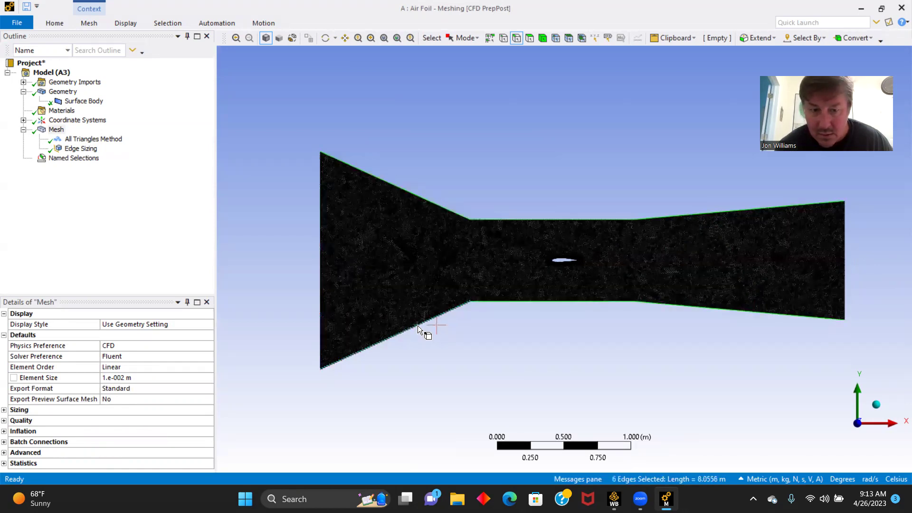
pyautogui.write('n')
pyautogui.write('Wind')
pyautogui.write(' T')
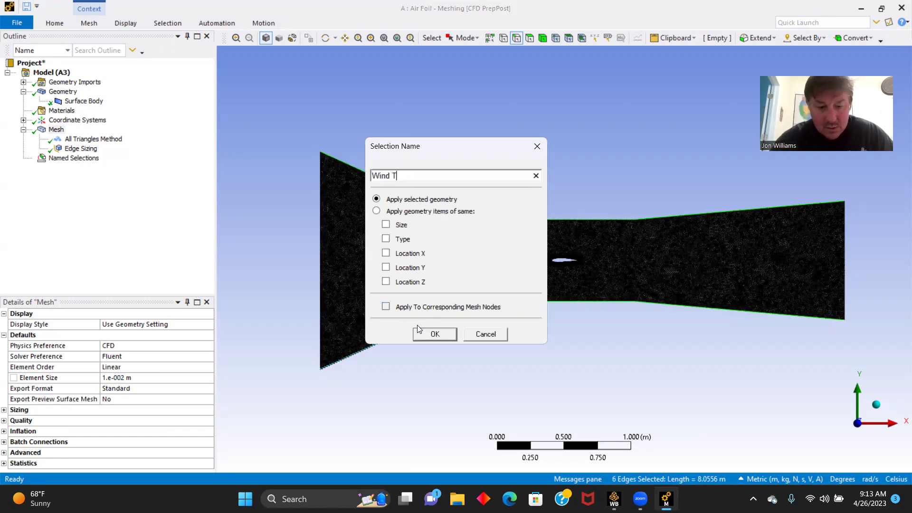
pyautogui.write('unnel Wall')
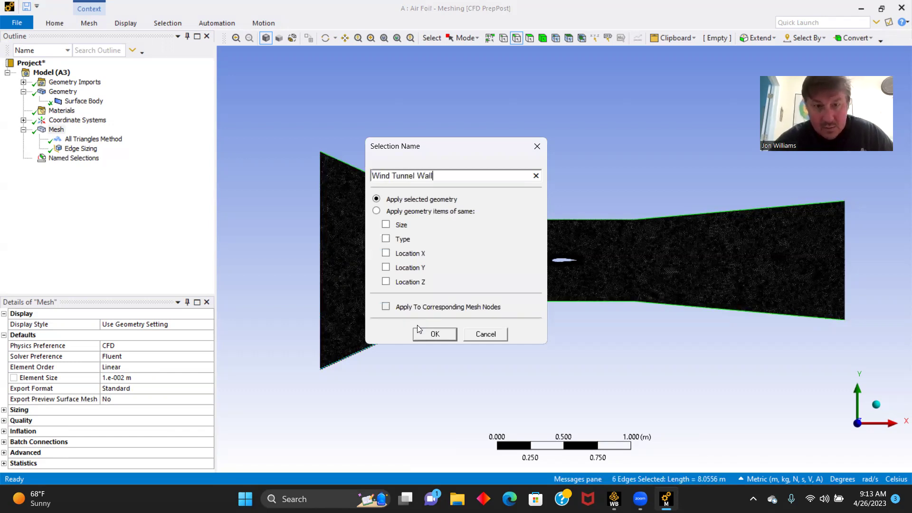
pyautogui.press('Return')
# - Create a named selection called Airfoil from the airfoil's closed edge in the middle of the tunnel
pyautogui.scroll(3, 609, 279)
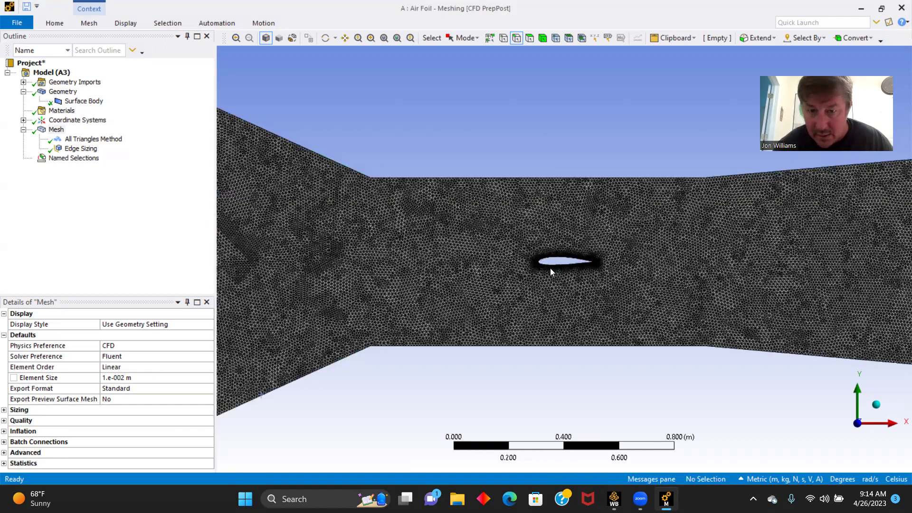
pyautogui.scroll(10, 494, 242)
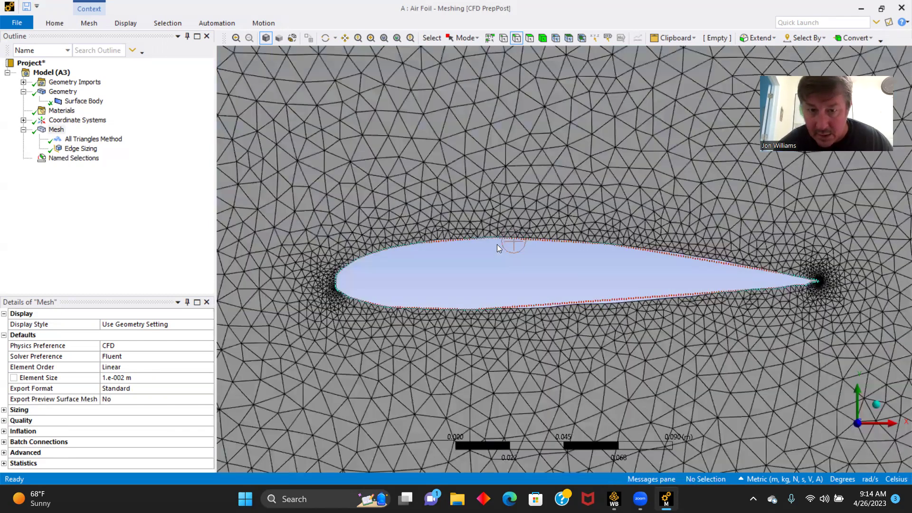
pyautogui.click(497, 244)
pyautogui.write('n')
pyautogui.write('Airfoil')
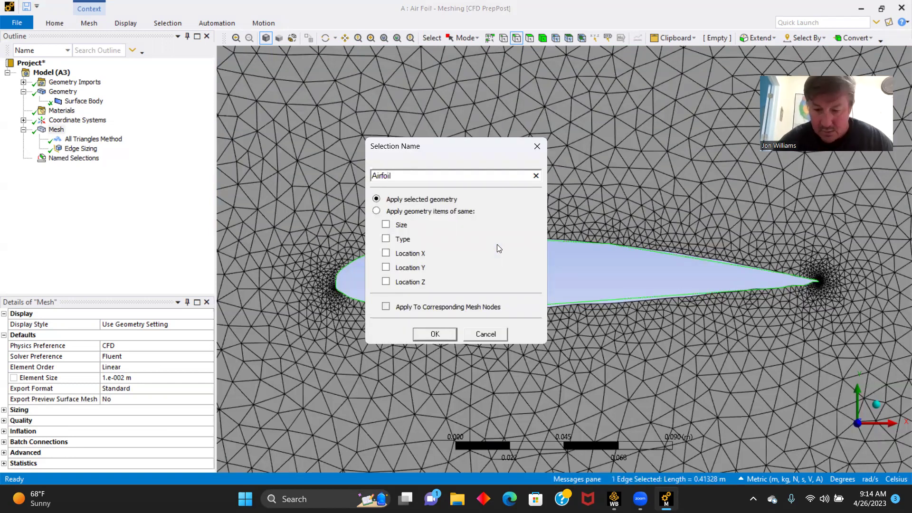
pyautogui.press('Return')
pyautogui.scroll(-1, 436, 290)
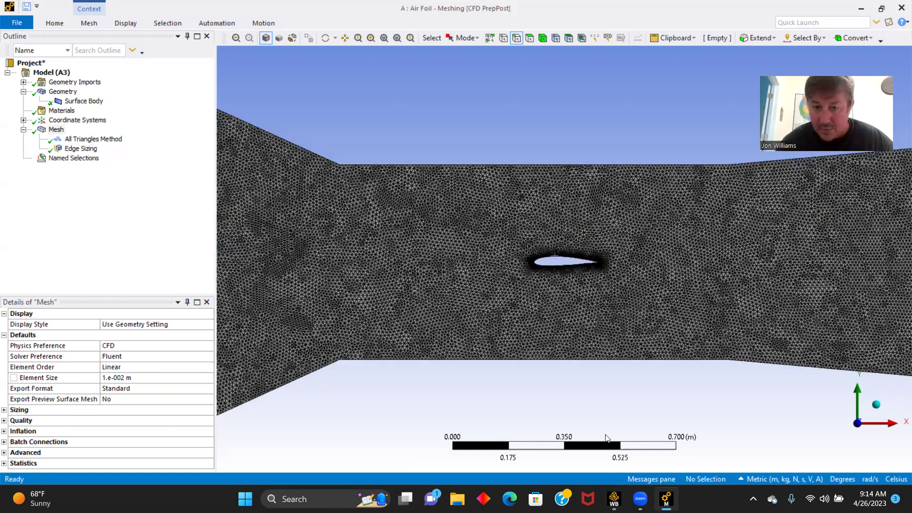
# - Switch to Workbench, update the Air Foil system's mesh and close the Meshing window
pyautogui.hotkey('alt', 'Tab')
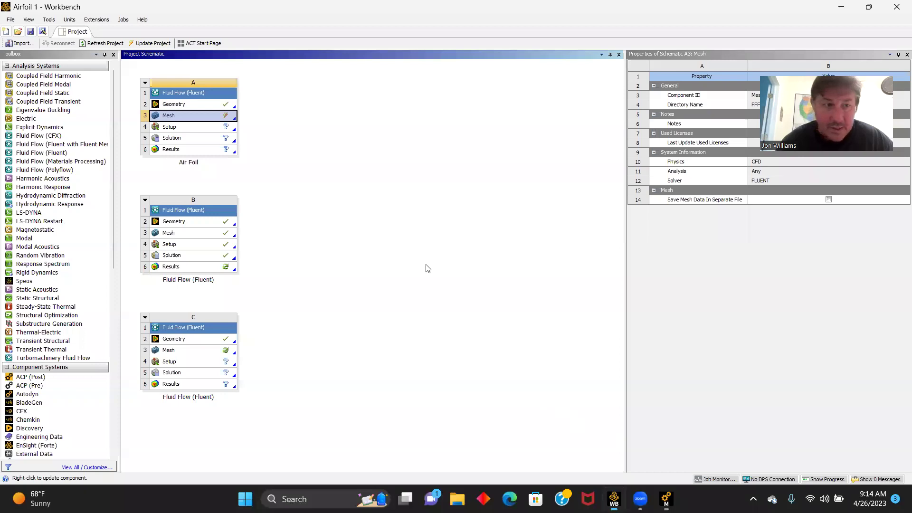
pyautogui.rightClick(190, 118)
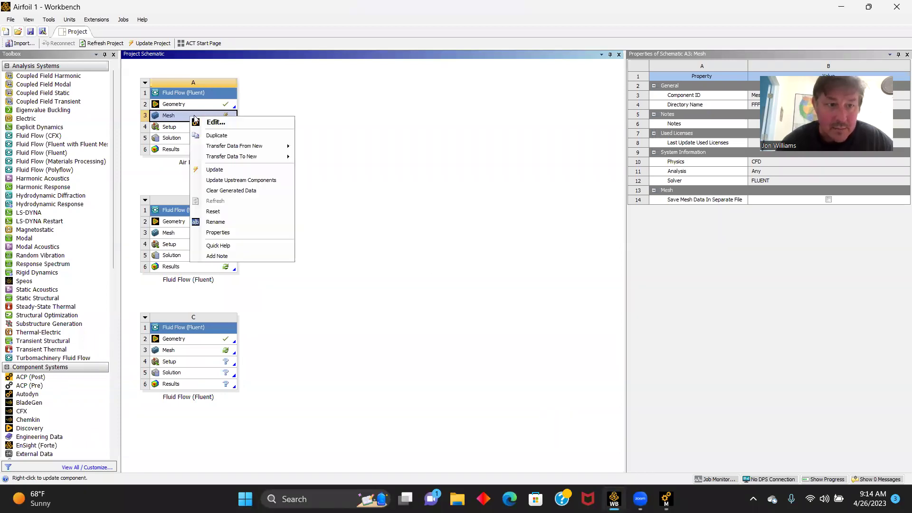
pyautogui.click(213, 171)
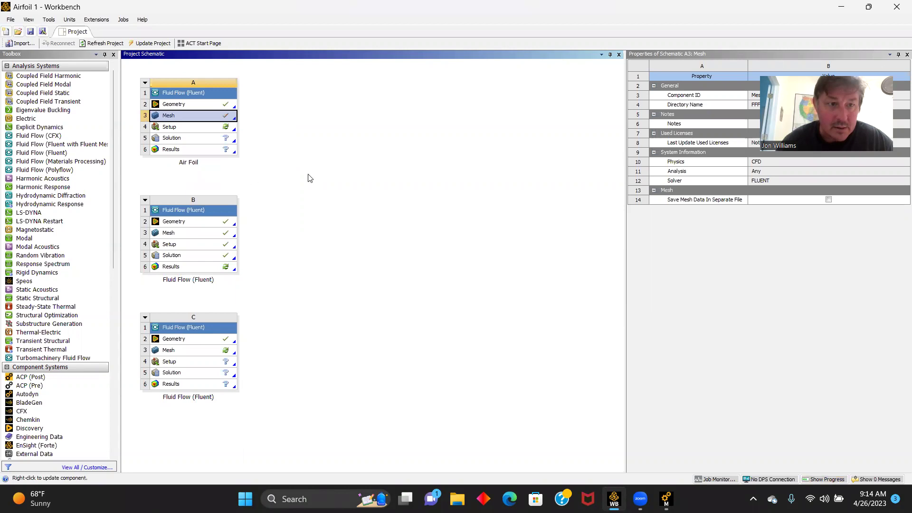
pyautogui.moveTo(665, 499)
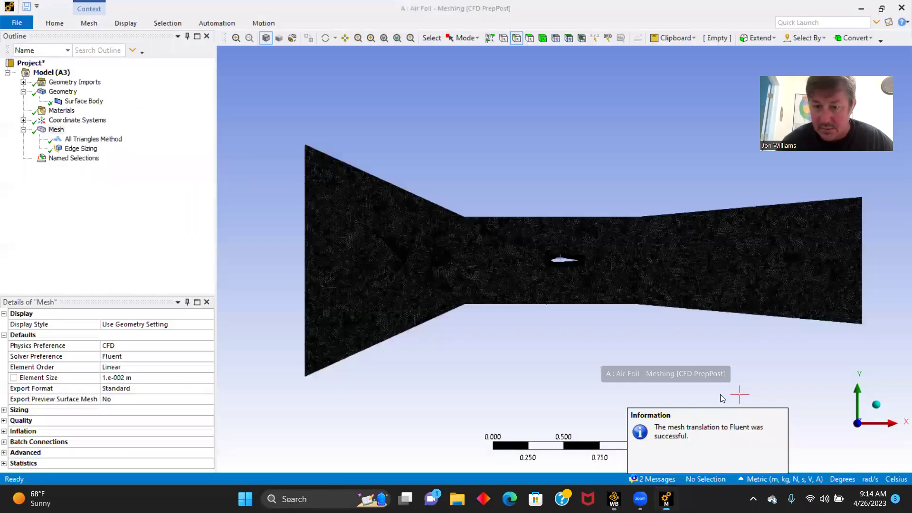
pyautogui.click(720, 397)
# - Open the Air Foil system's Setup and start Fluent with double precision and 2 solver processes
pyautogui.doubleClick(174, 129)
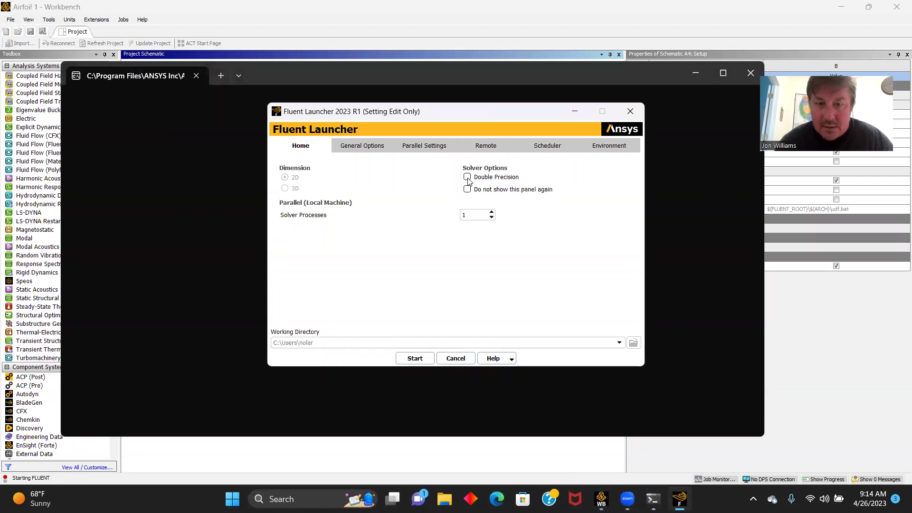
pyautogui.click(492, 212)
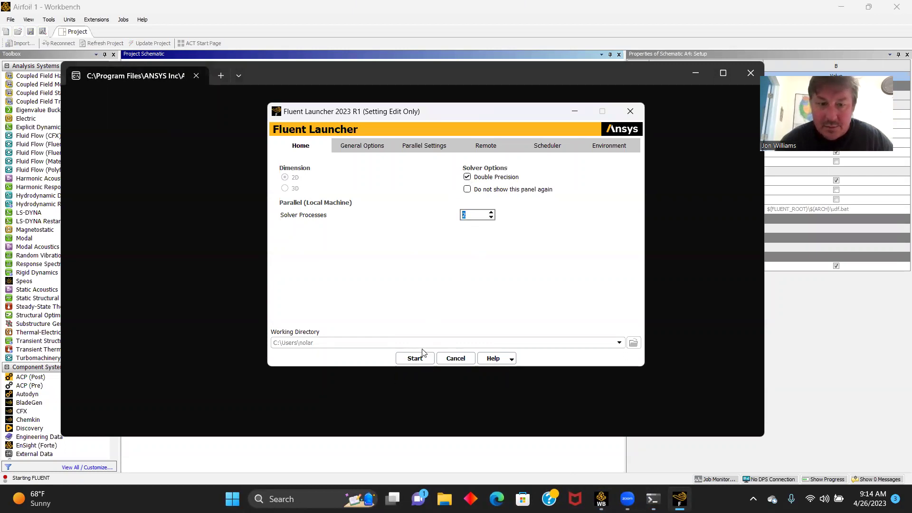
pyautogui.click(415, 359)
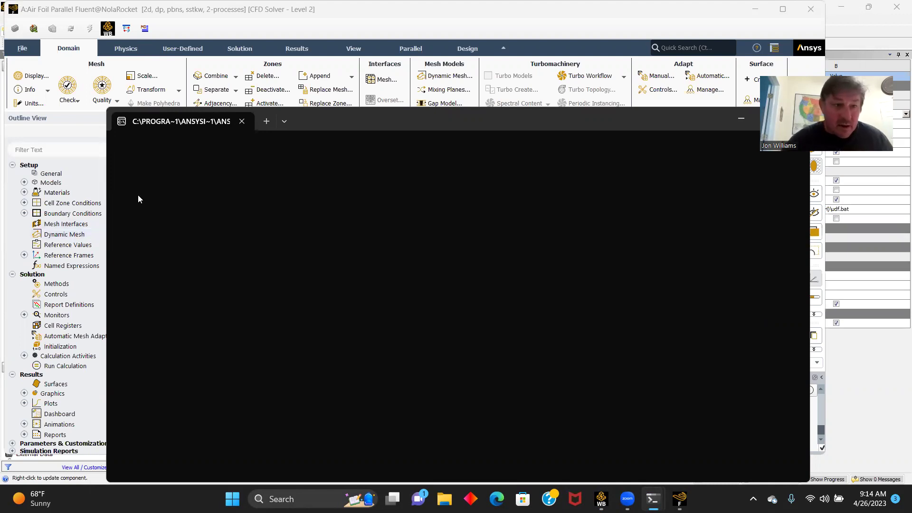
# - Set the viscous model to standard k-epsilon (2 eqn) with Enhanced Wall Treatment and Pressure Gradient Effects enabled
pyautogui.click(82, 171)
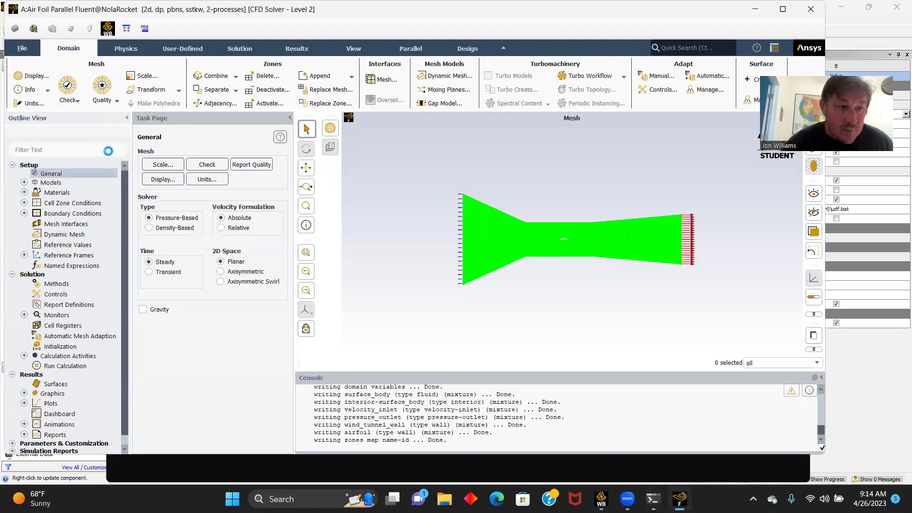
pyautogui.click(24, 183)
pyautogui.doubleClick(78, 217)
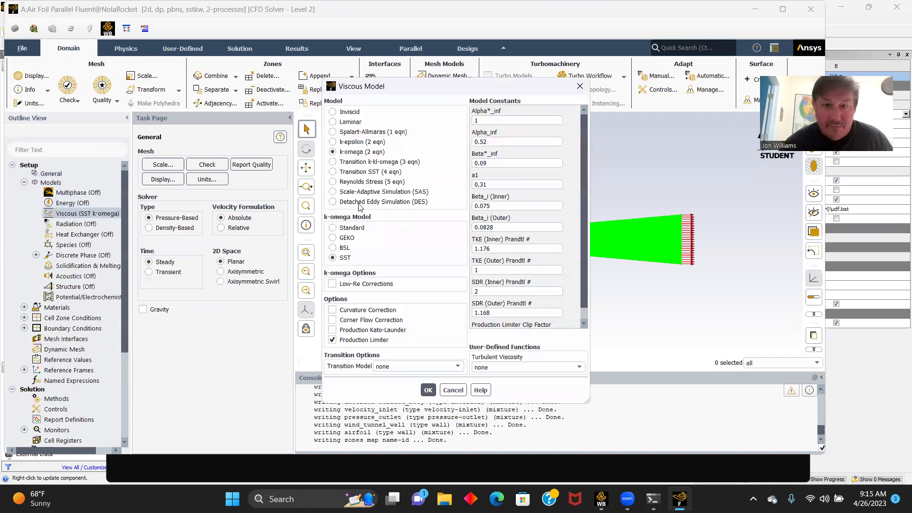
pyautogui.click(334, 142)
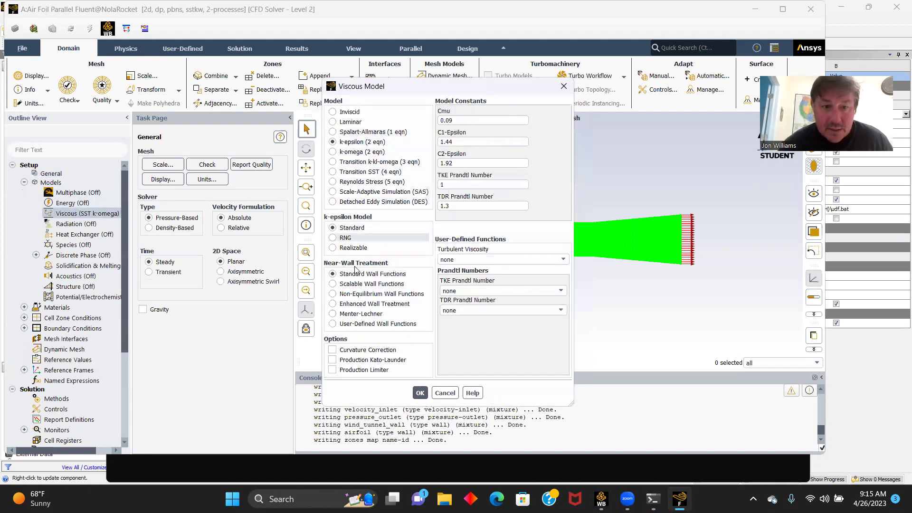
pyautogui.click(366, 304)
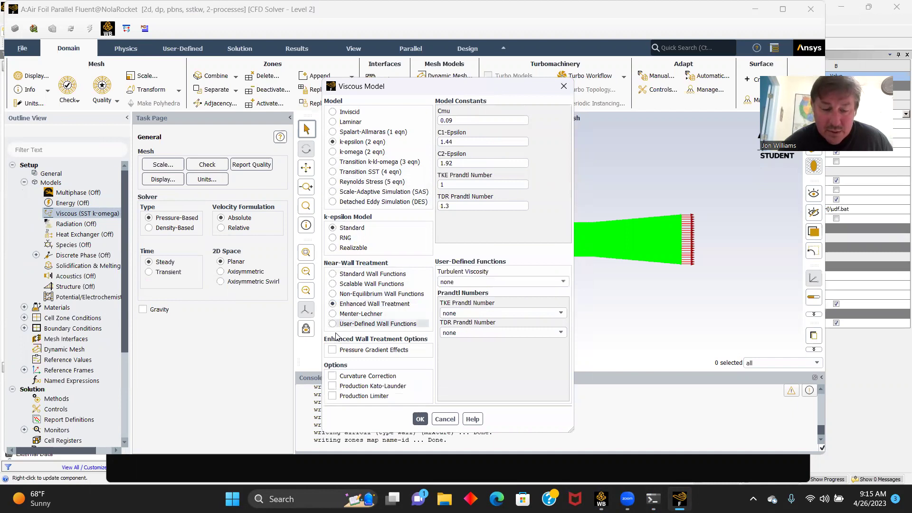
pyautogui.click(332, 349)
pyautogui.click(420, 419)
# - Review the density and viscosity settings of the air fluid material, leaving them as they are
pyautogui.scroll(-2, 79, 268)
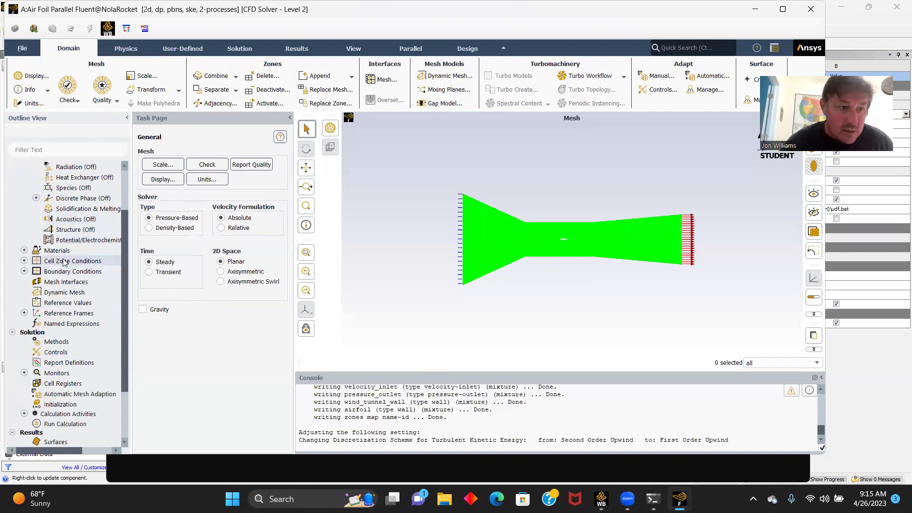
pyautogui.click(24, 251)
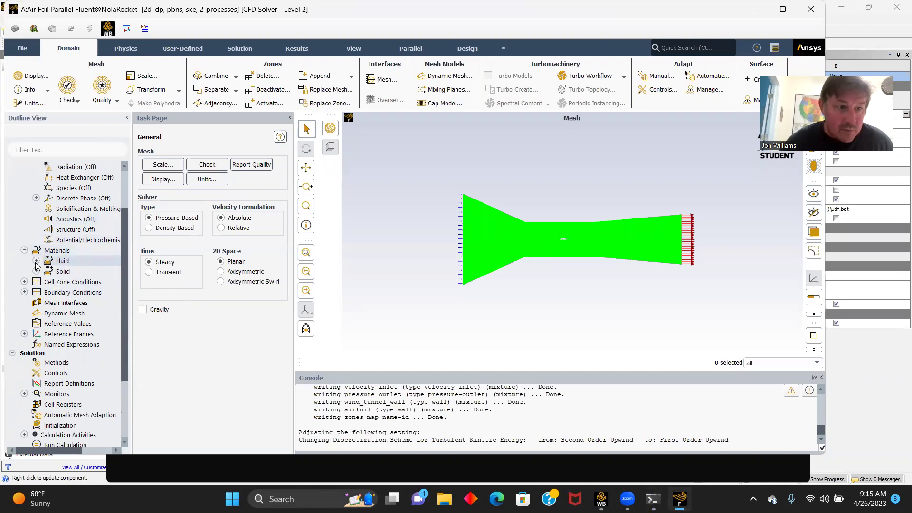
pyautogui.click(35, 261)
pyautogui.doubleClick(69, 271)
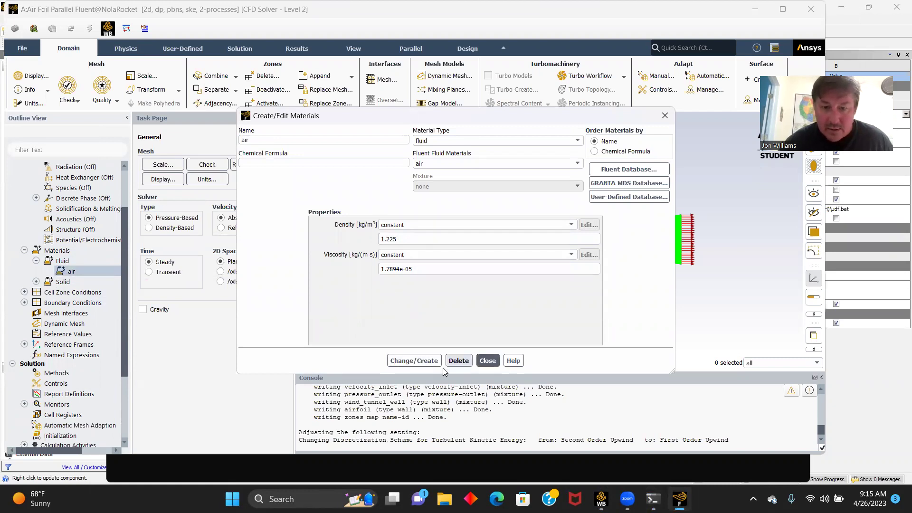
pyautogui.click(486, 362)
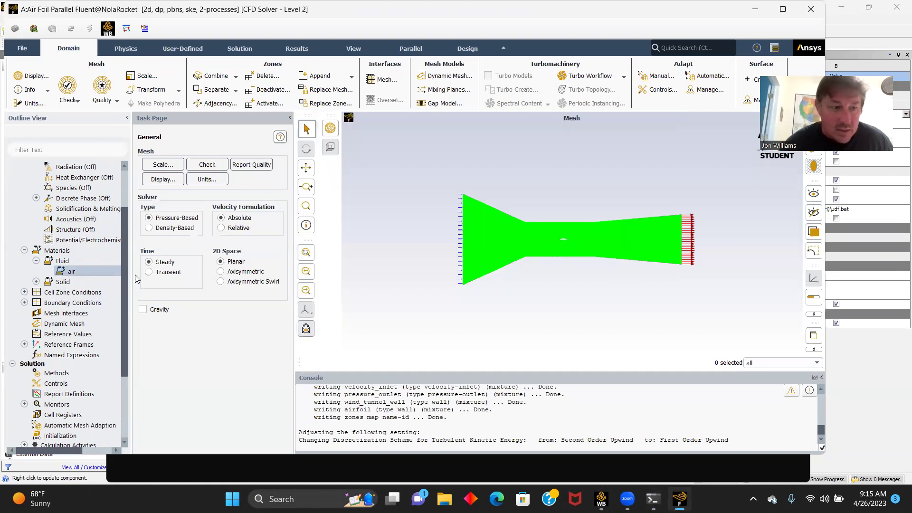
# - Check which material is assigned to the surface_body cell zone
pyautogui.click(24, 292)
pyautogui.click(36, 302)
pyautogui.doubleClick(83, 314)
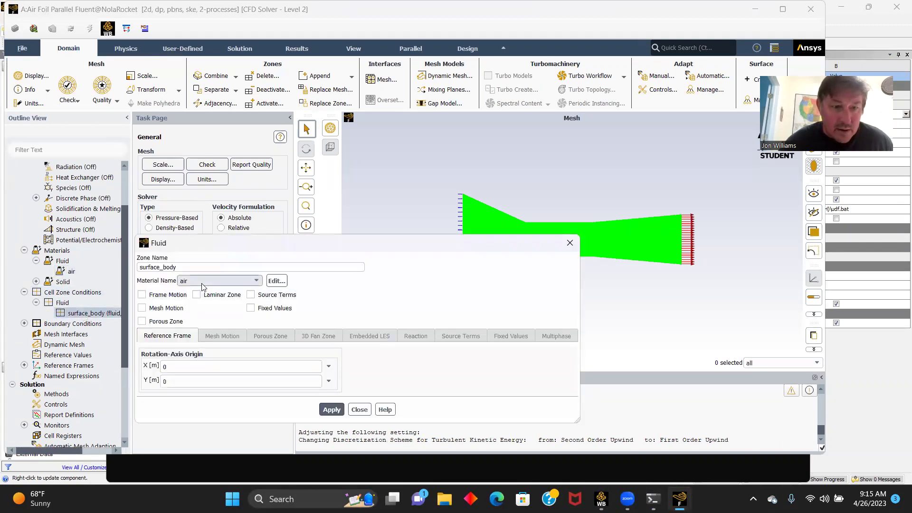
pyautogui.click(359, 410)
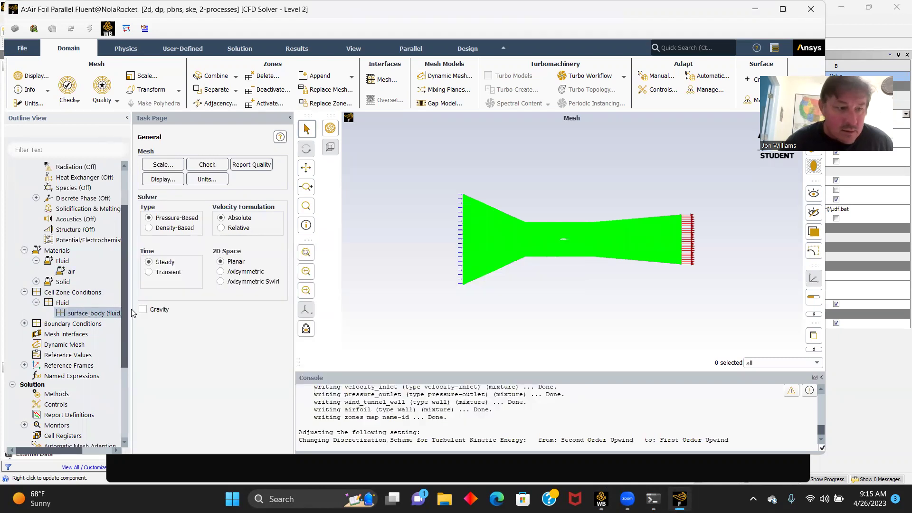
# - Set the velocity_inlet boundary's velocity magnitude to 10 m/s and check the boundary type of pressure_outlet
pyautogui.doubleClick(76, 324)
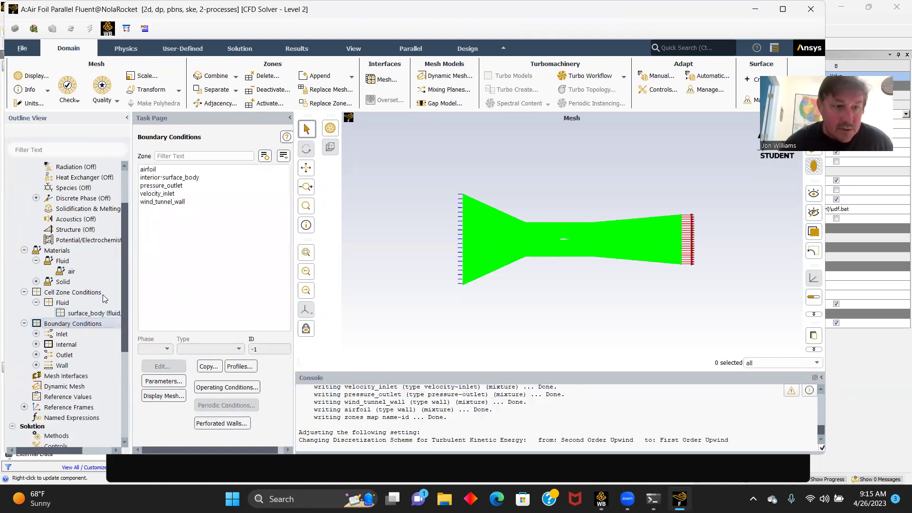
pyautogui.click(166, 195)
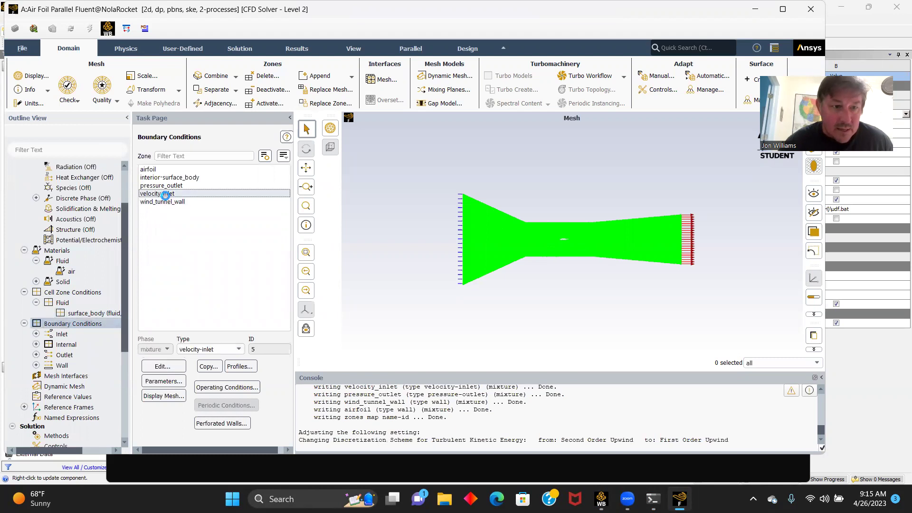
pyautogui.click(158, 366)
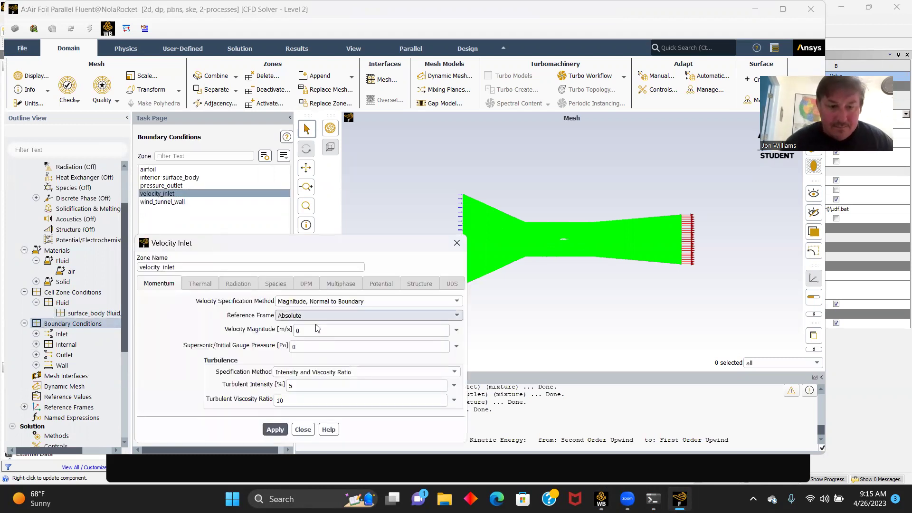
pyautogui.click(307, 332)
pyautogui.doubleClick(307, 332)
pyautogui.write('1')
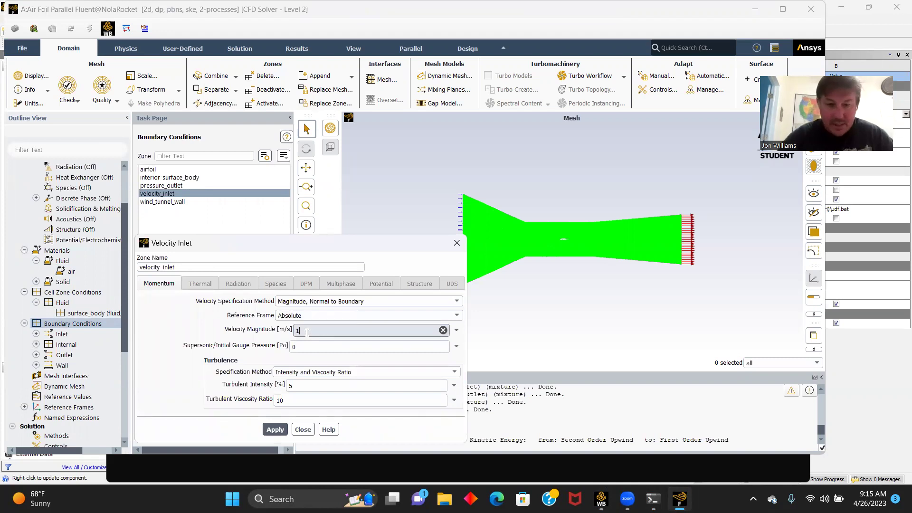
pyautogui.click(275, 430)
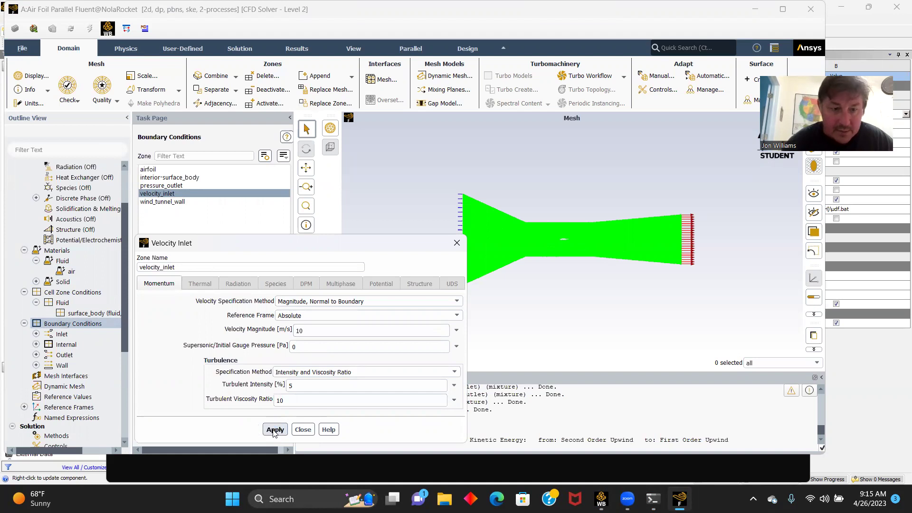
pyautogui.click(302, 430)
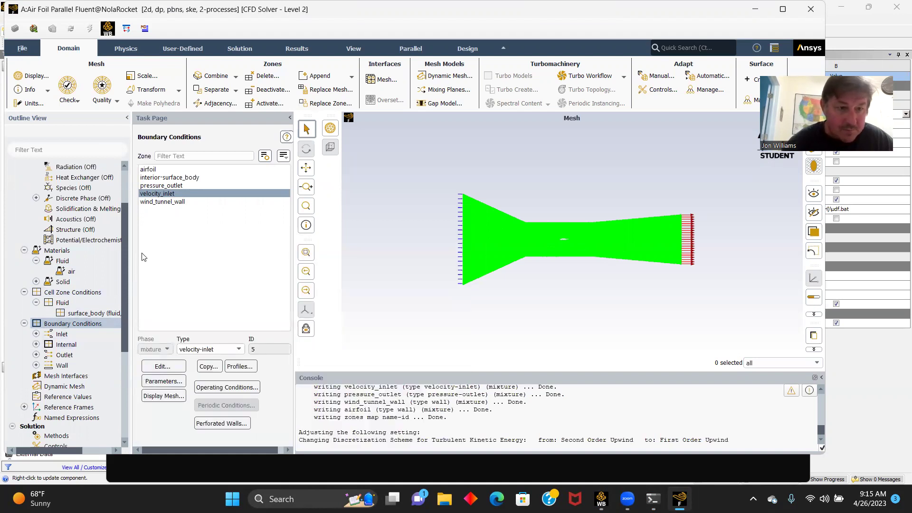
pyautogui.click(162, 186)
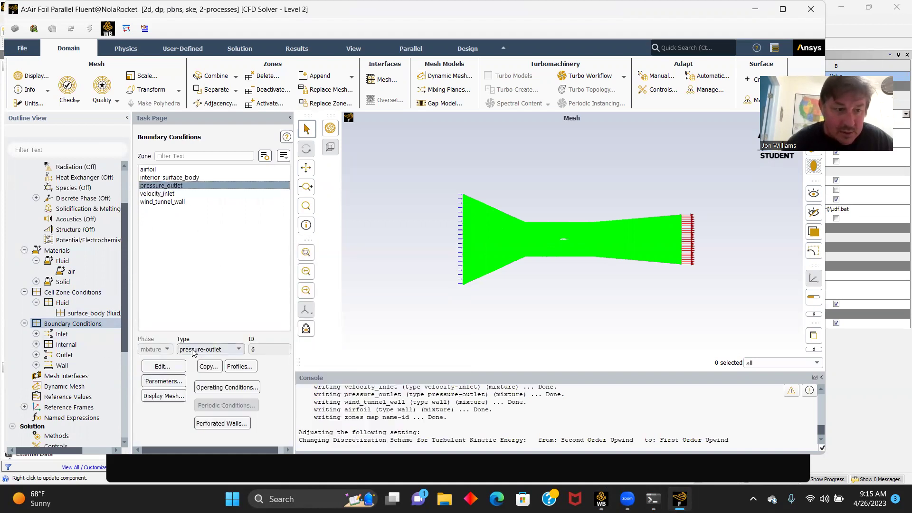
# - Compute the reference values from velocity_inlet and set the reference zone to surface_body
pyautogui.scroll(-2, 71, 327)
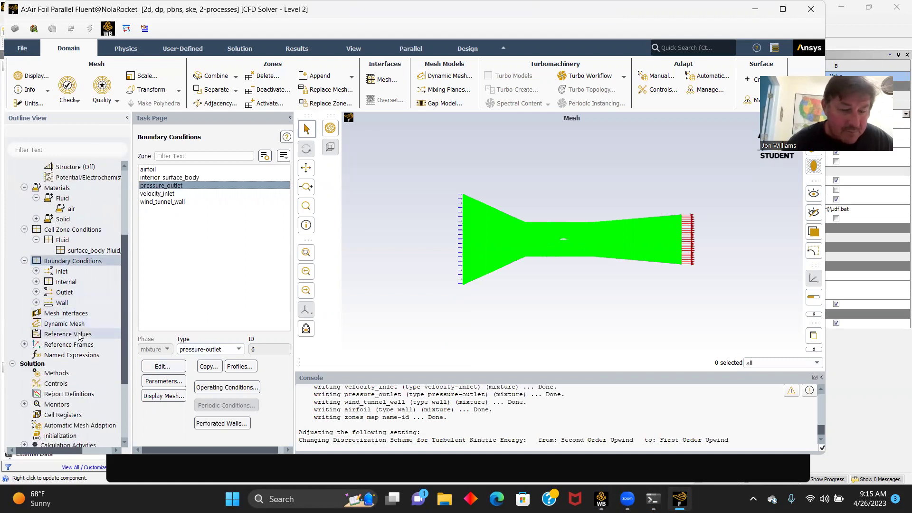
pyautogui.click(69, 335)
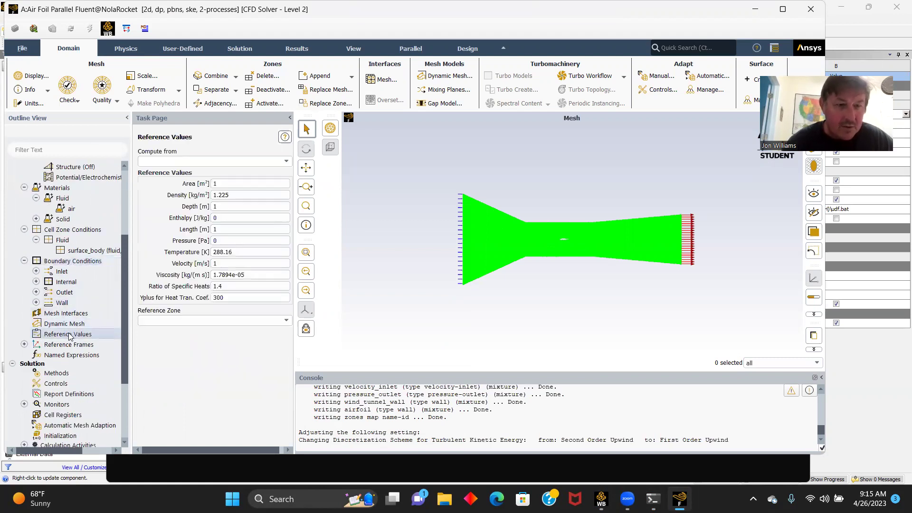
pyautogui.click(287, 162)
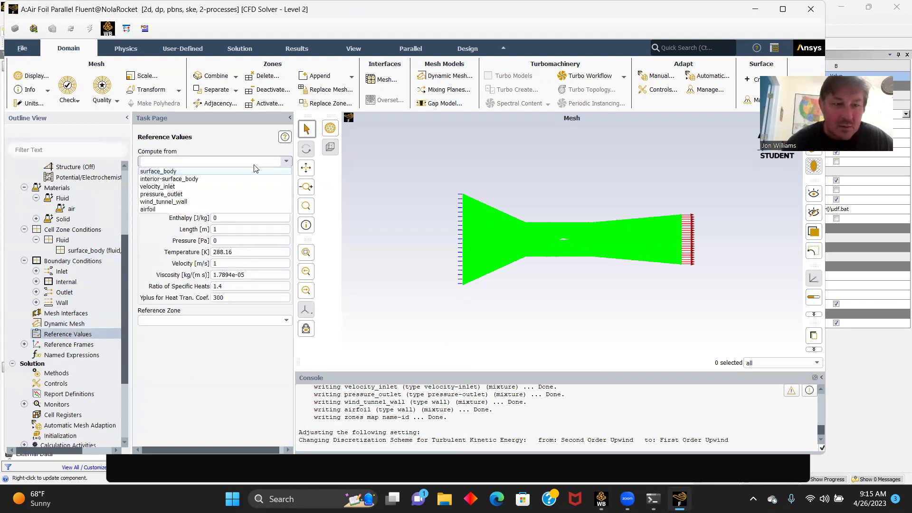
pyautogui.click(181, 187)
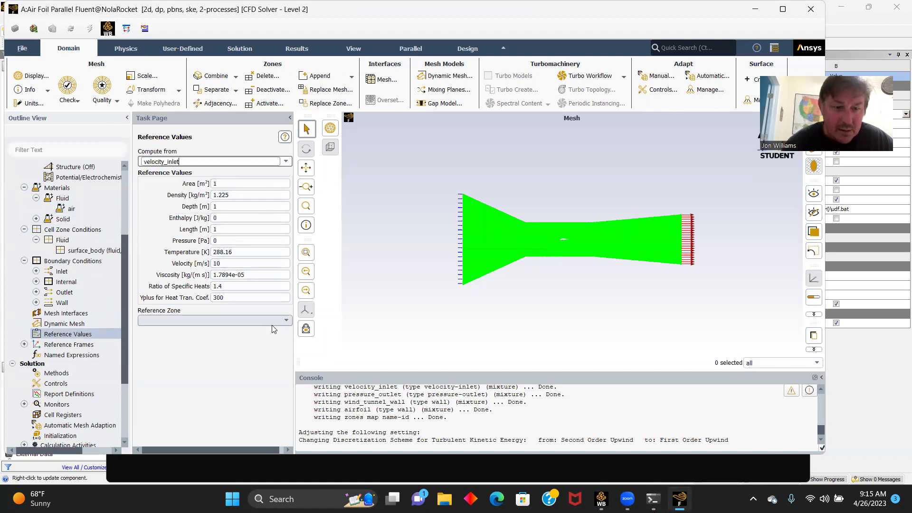
pyautogui.click(287, 322)
pyautogui.click(179, 335)
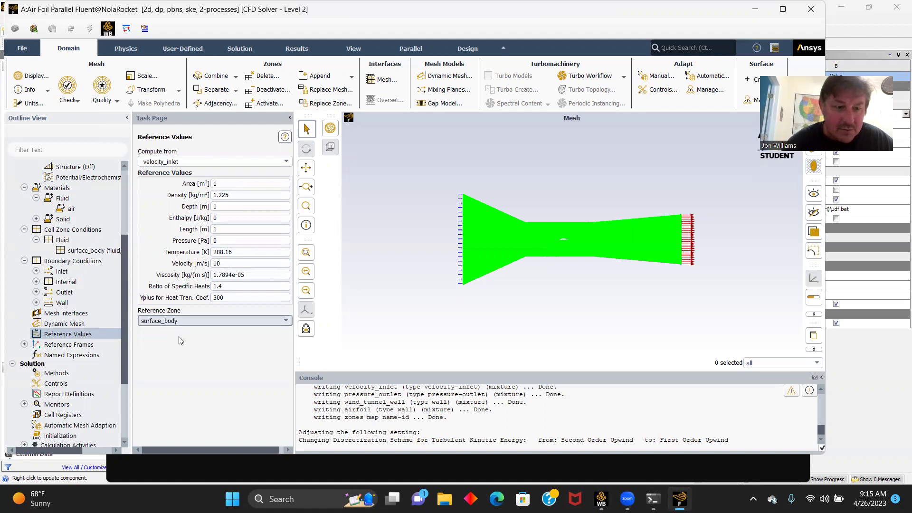
pyautogui.scroll(-2, 121, 318)
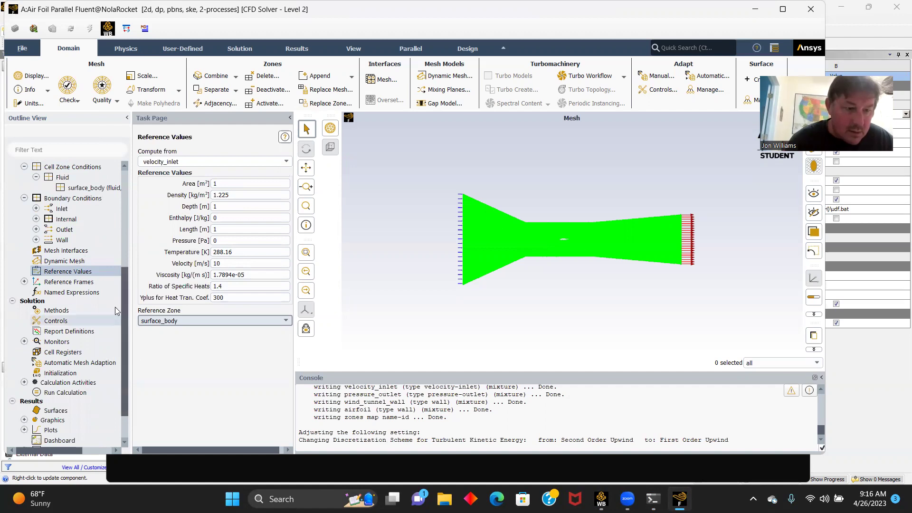
pyautogui.scroll(-1, 85, 310)
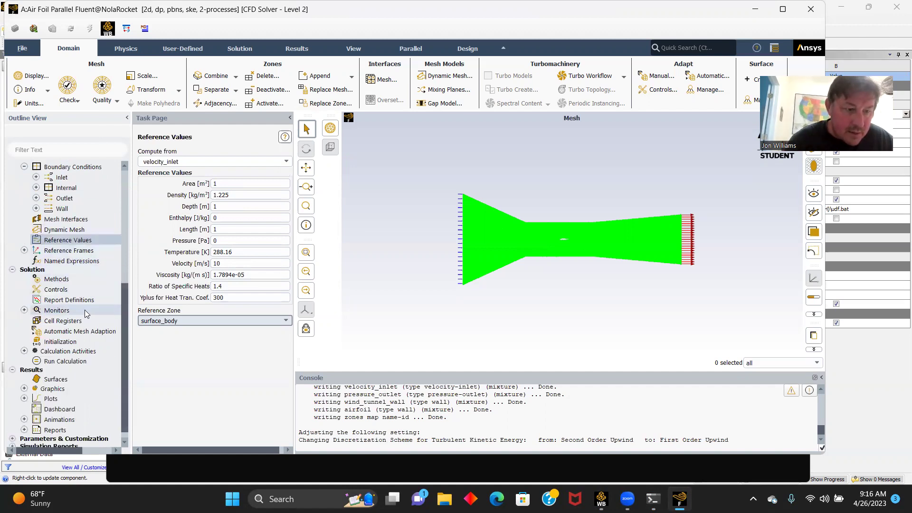
# - Create a force report definition for the drag coefficient on the airfoil zone
pyautogui.doubleClick(56, 301)
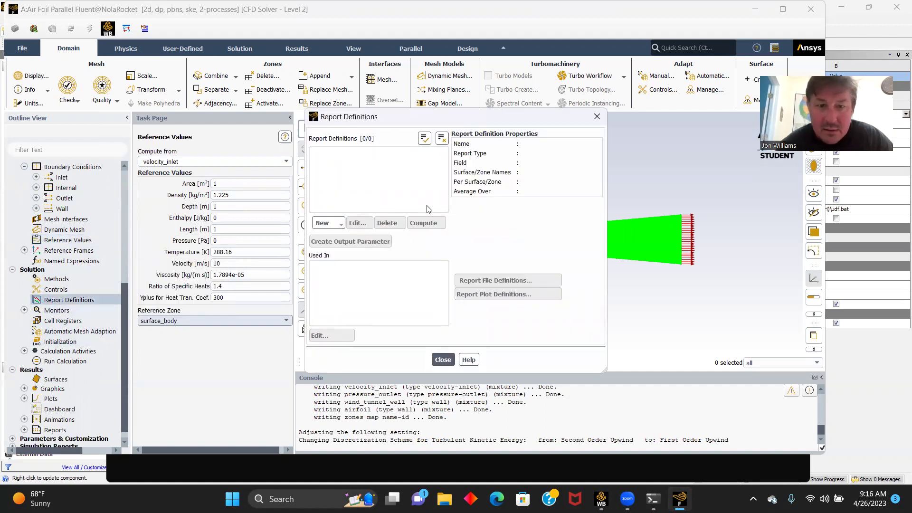
pyautogui.click(326, 223)
pyautogui.moveTo(362, 259)
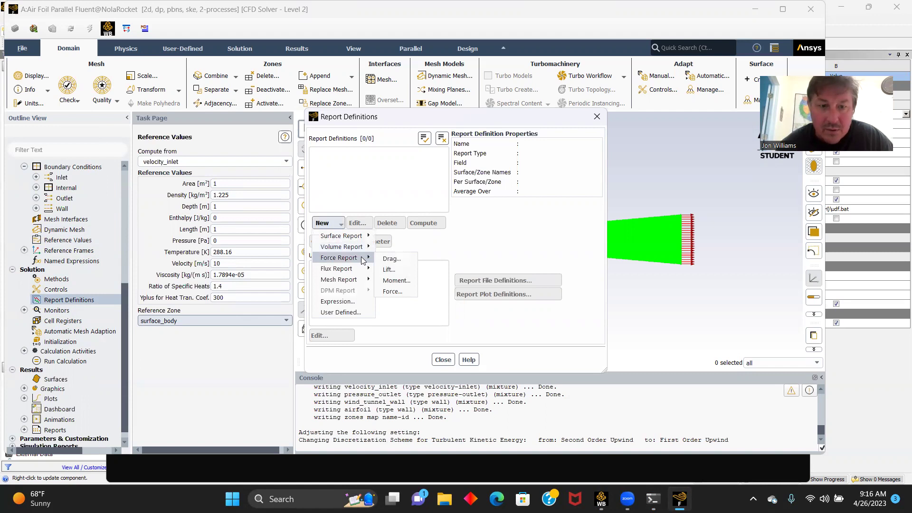
pyautogui.click(391, 259)
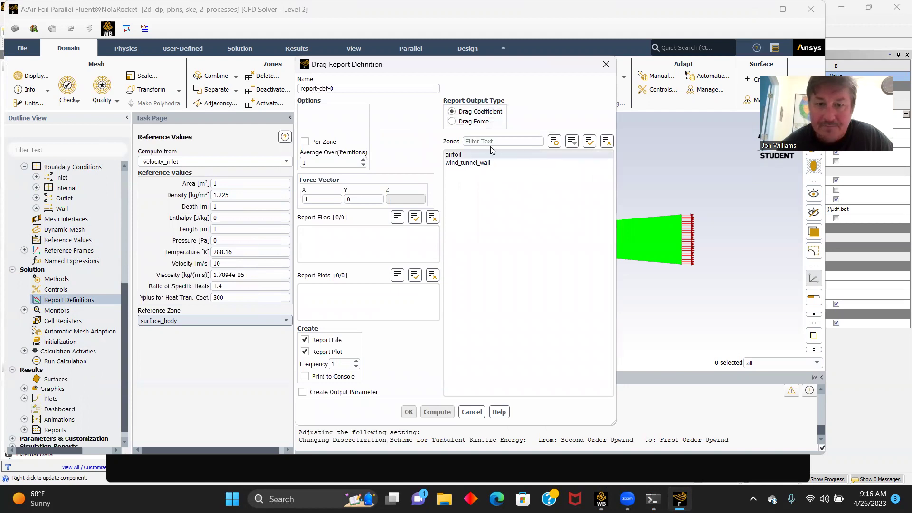
pyautogui.click(455, 155)
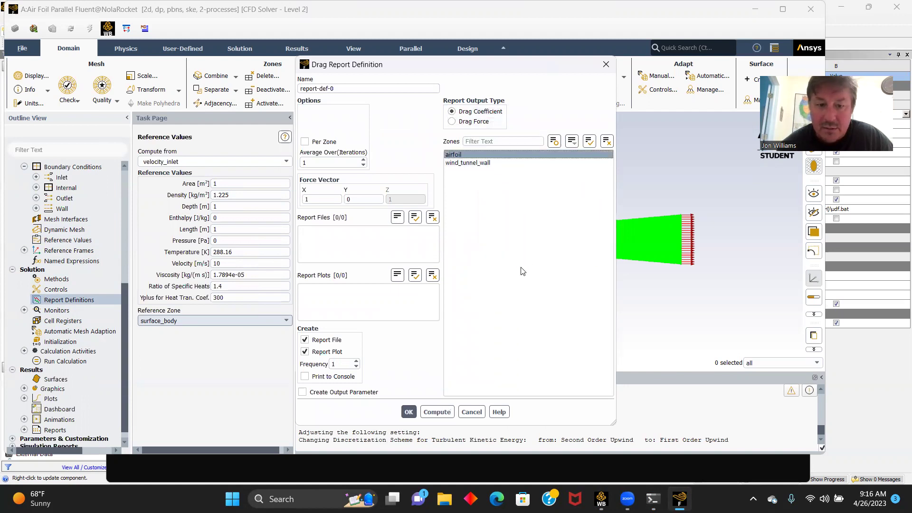
pyautogui.click(409, 412)
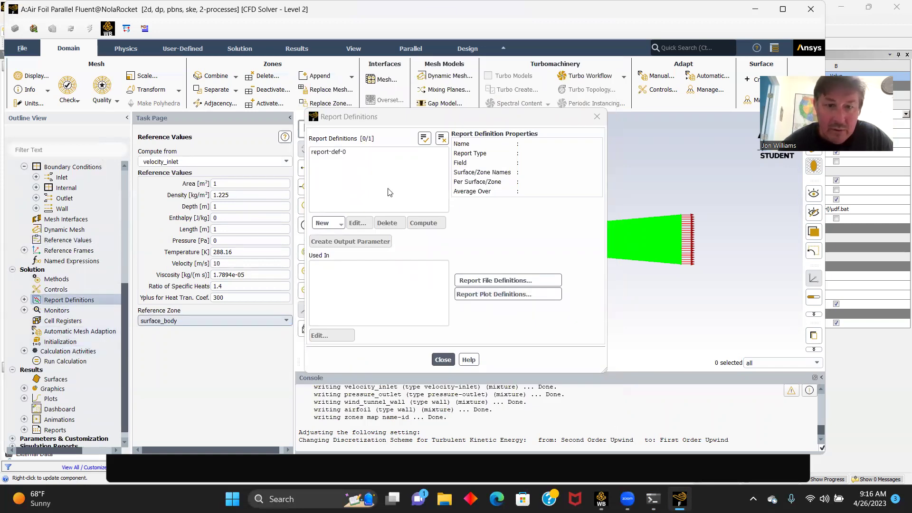
# - Add a force report definition for the lift coefficient on the airfoil zone and finish the report definitions
pyautogui.click(336, 223)
pyautogui.moveTo(350, 240)
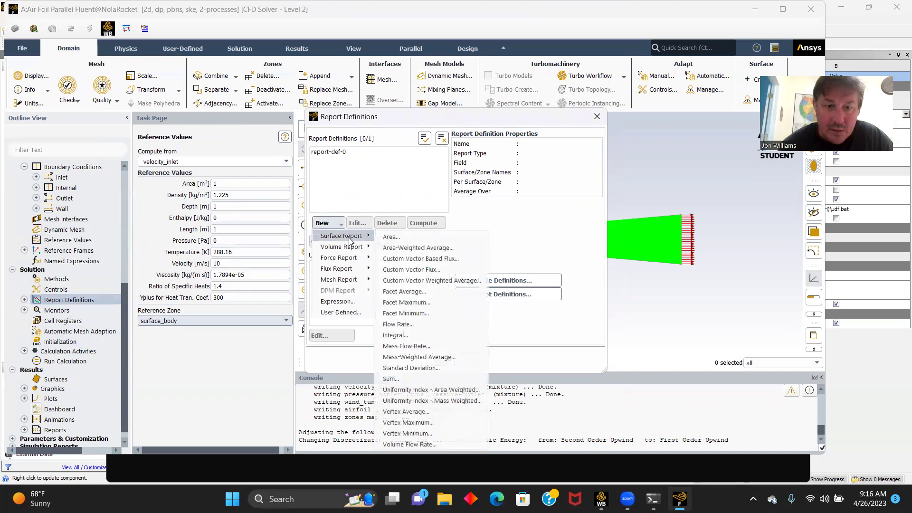
pyautogui.moveTo(338, 257)
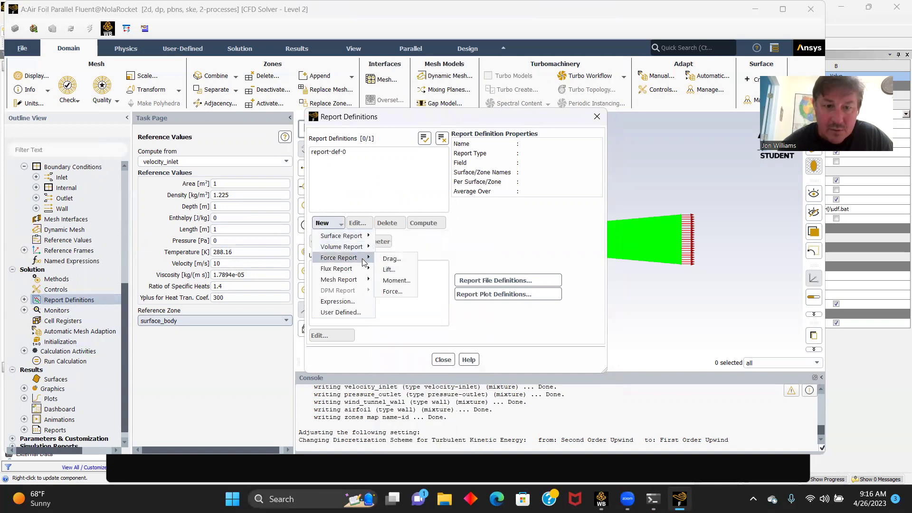
pyautogui.click(388, 270)
pyautogui.click(468, 155)
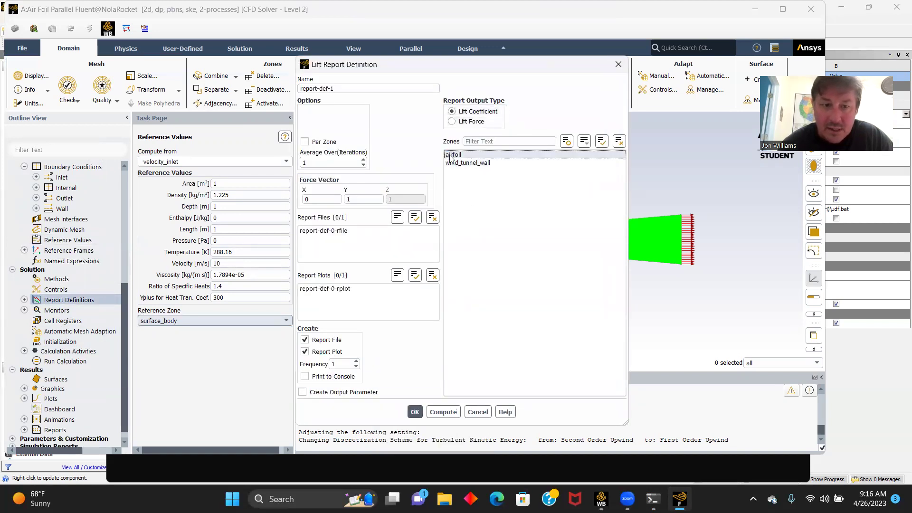
pyautogui.click(416, 412)
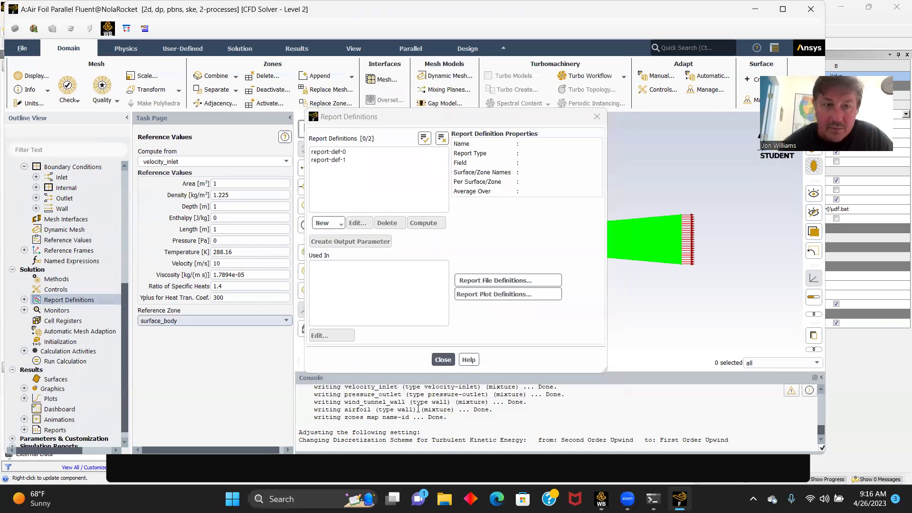
pyautogui.click(443, 359)
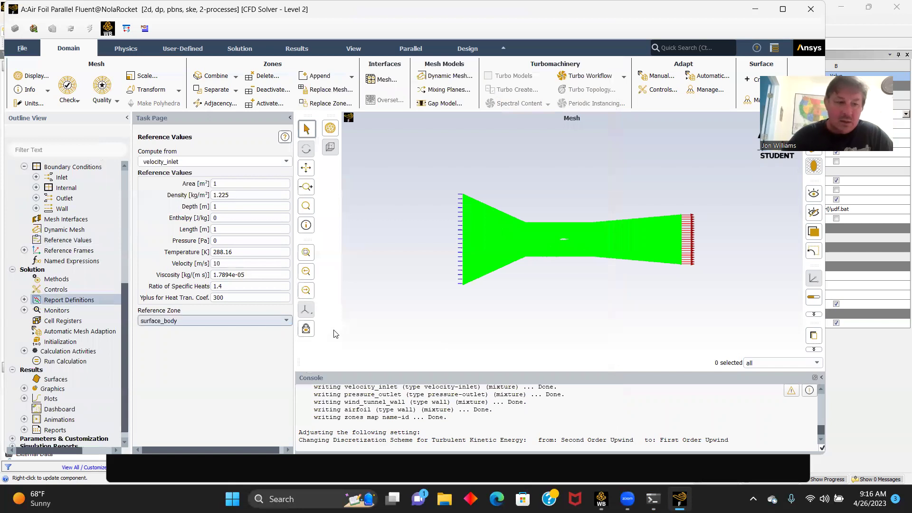
# - Set the hybrid initialization to 30 iterations and initialize the solution
pyautogui.click(73, 342)
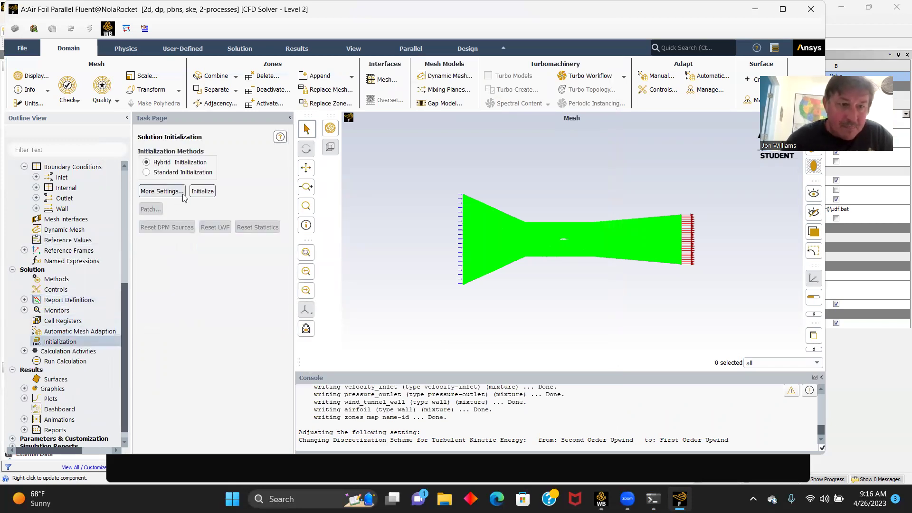
pyautogui.click(166, 192)
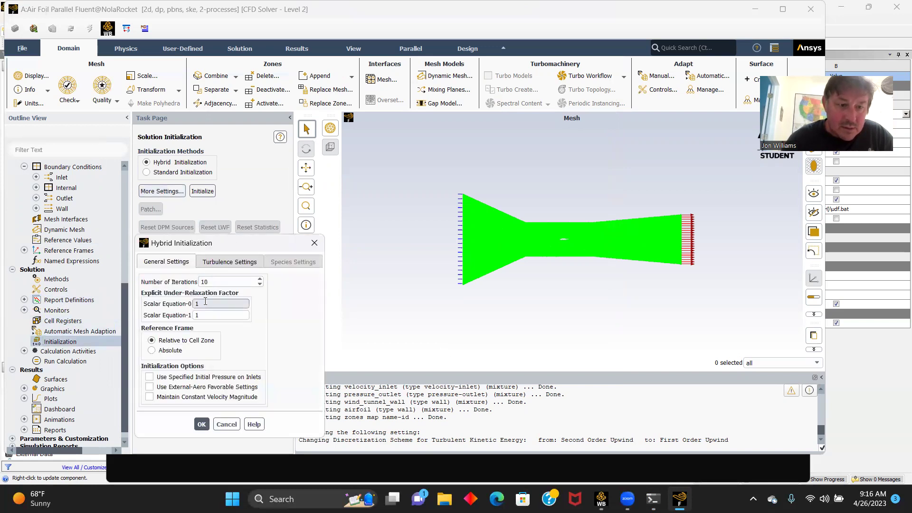
pyautogui.click(215, 282)
pyautogui.press('BackSpace')
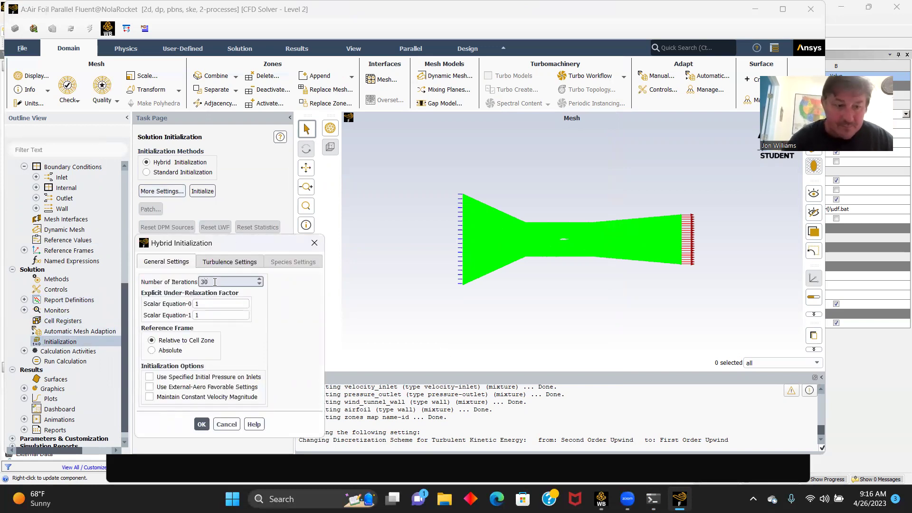
pyautogui.click(201, 424)
pyautogui.click(200, 191)
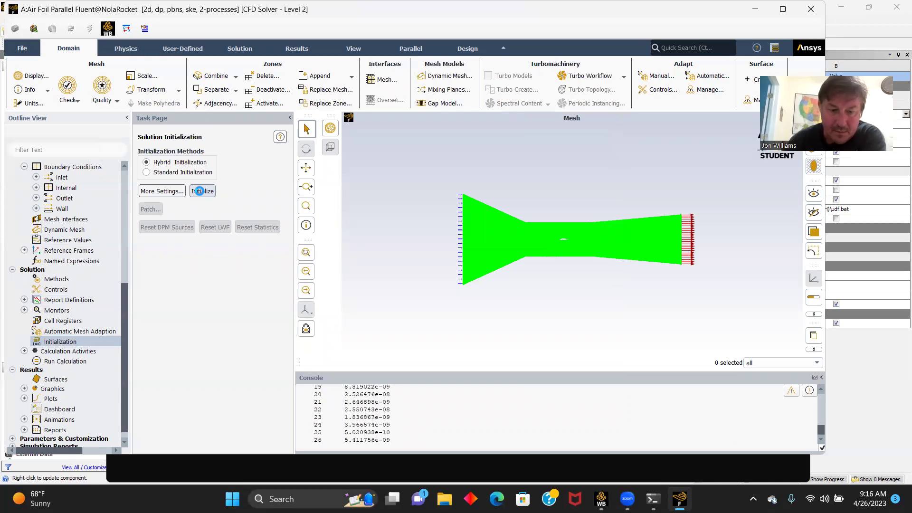
# - Run the calculation with 150 iterations and dismiss the completion notice
pyautogui.click(65, 361)
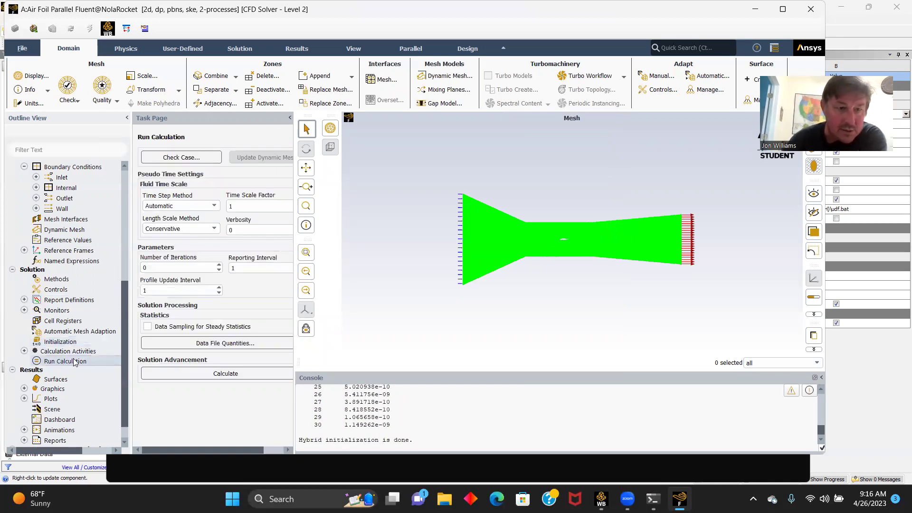
pyautogui.click(164, 269)
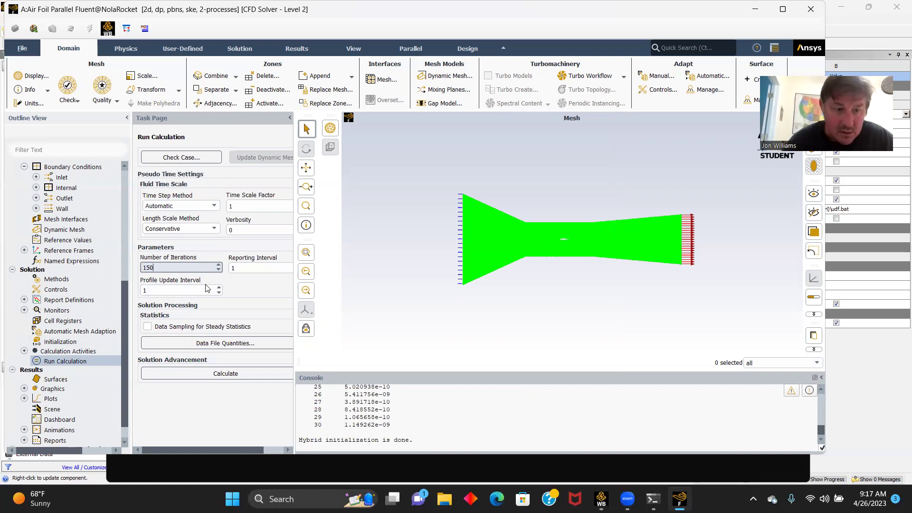
pyautogui.click(225, 375)
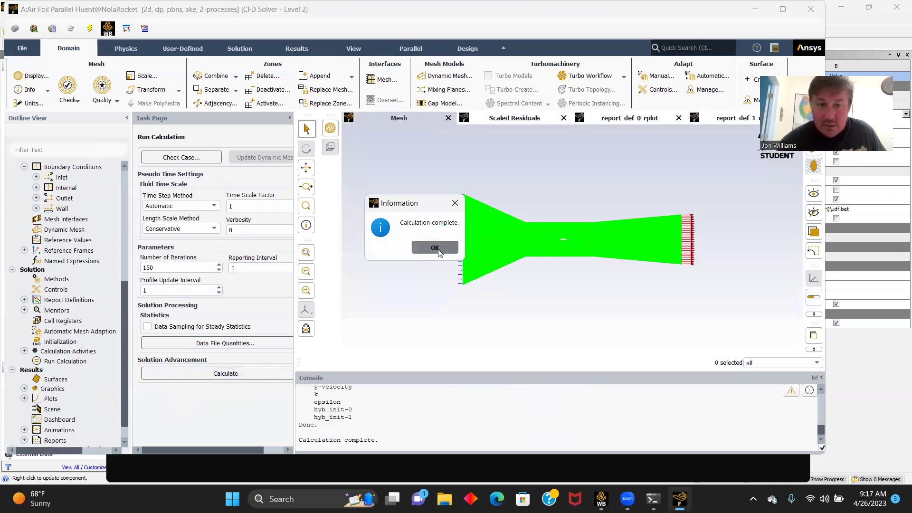
pyautogui.click(438, 250)
# - Compute the airfoil's lift coefficient from report-def-1 and highlight its value in the console
pyautogui.scroll(-1, 106, 323)
pyautogui.scroll(2, 101, 316)
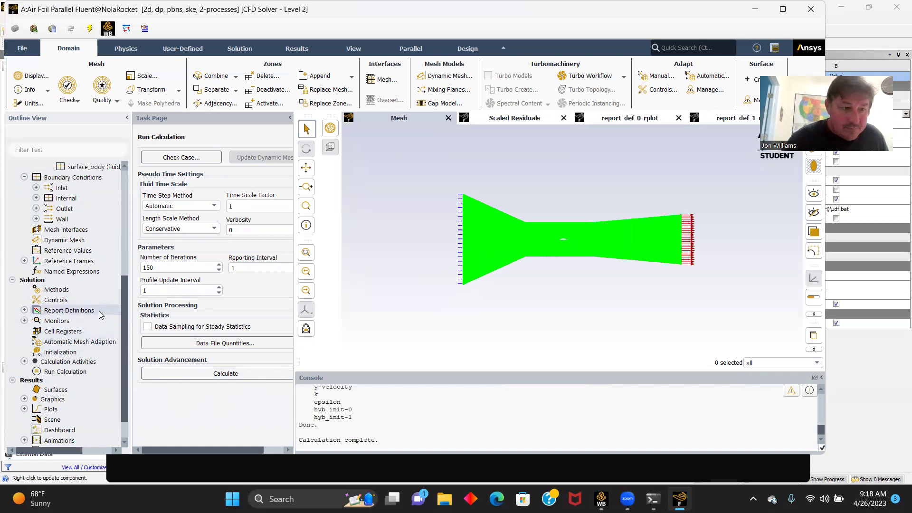
pyautogui.click(25, 310)
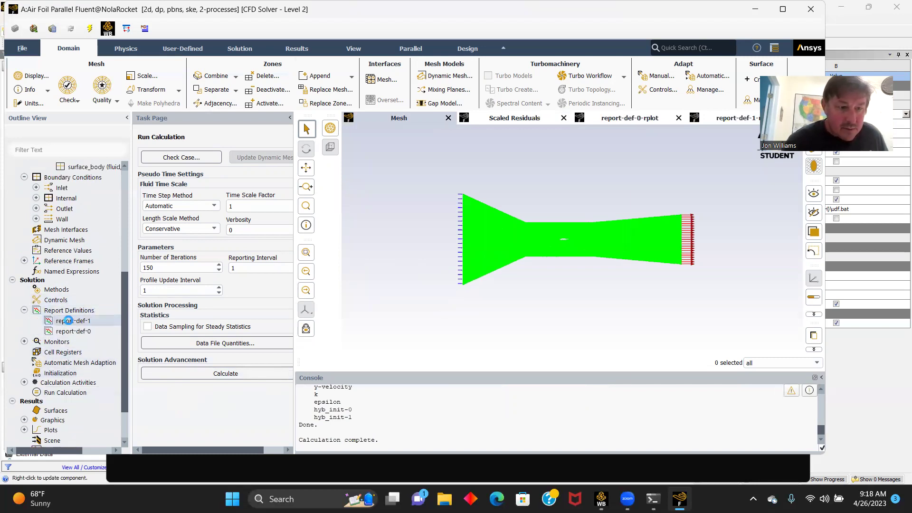
pyautogui.doubleClick(70, 321)
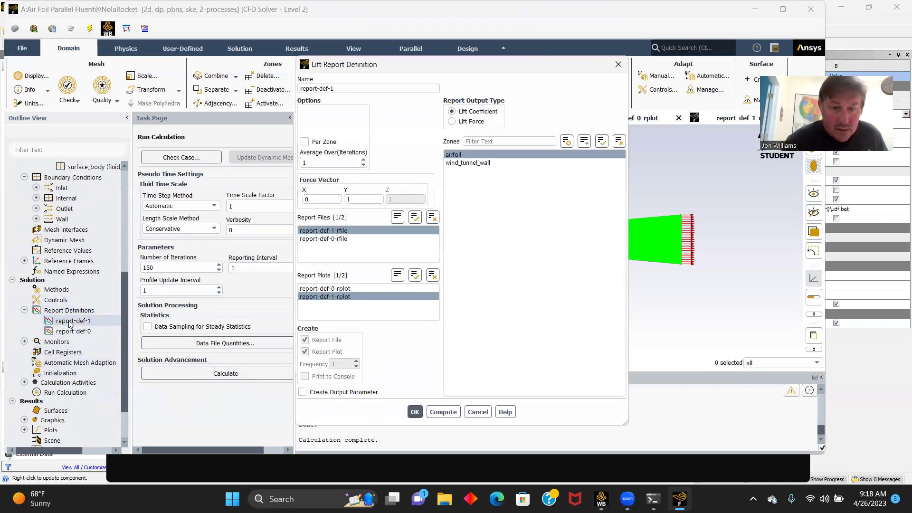
pyautogui.click(452, 411)
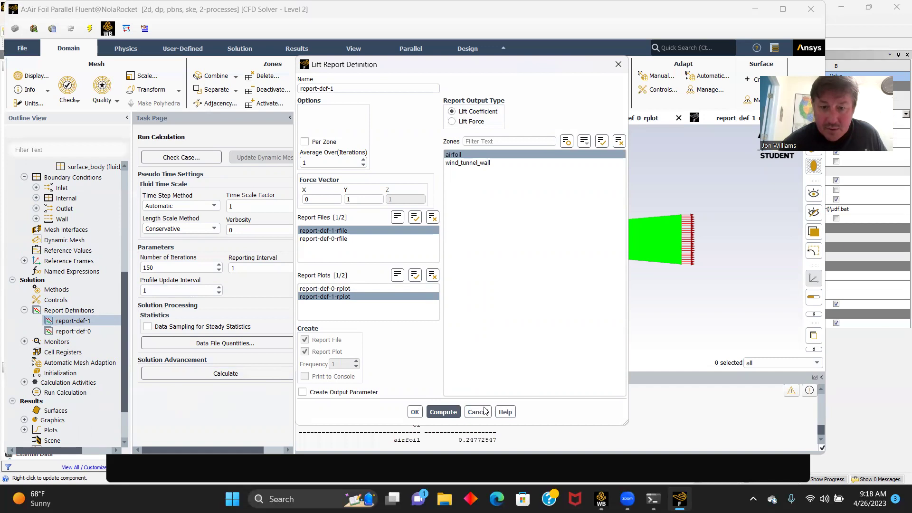
pyautogui.click(414, 412)
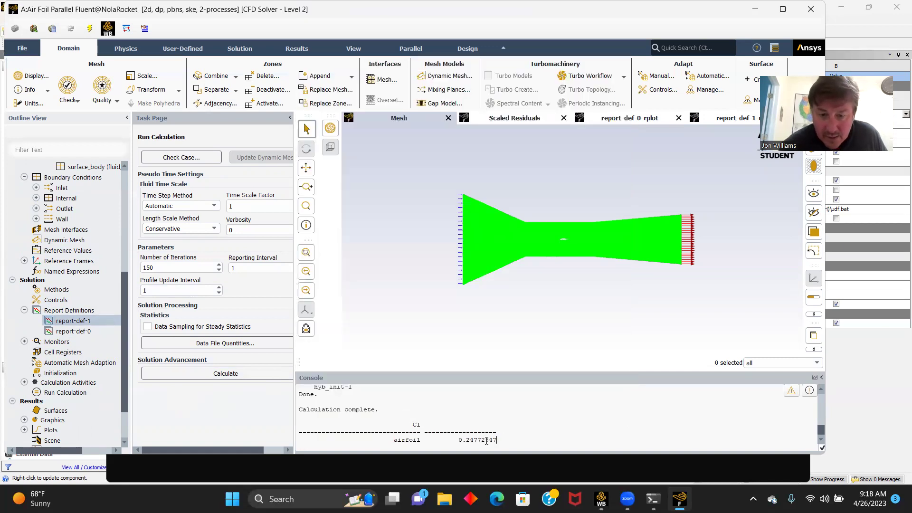
pyautogui.moveTo(497, 441); pyautogui.dragTo(443, 441)
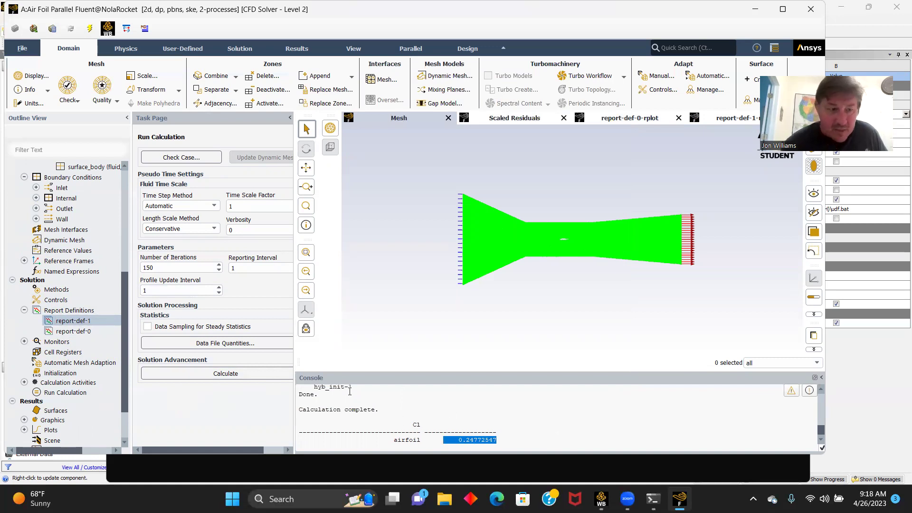
# - Compute the airfoil's drag coefficient from report-def-0 and highlight its value in the console
pyautogui.doubleClick(72, 331)
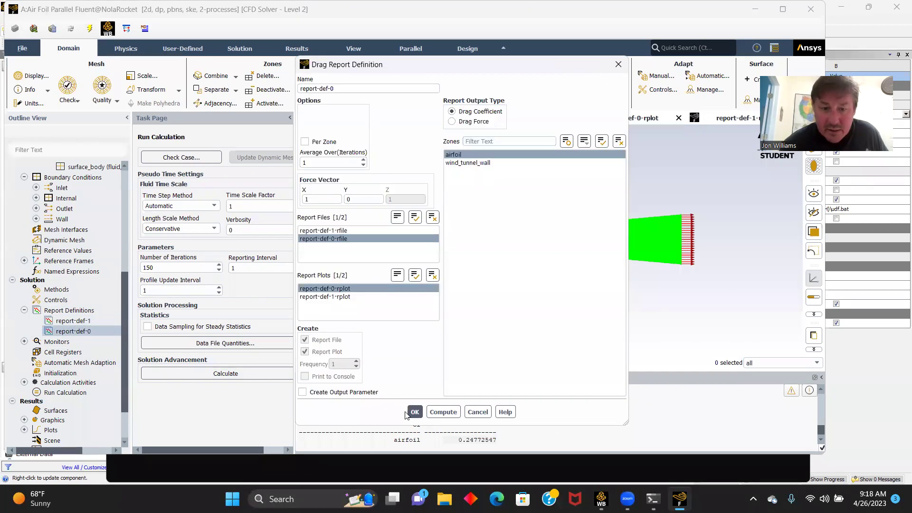
pyautogui.click(443, 412)
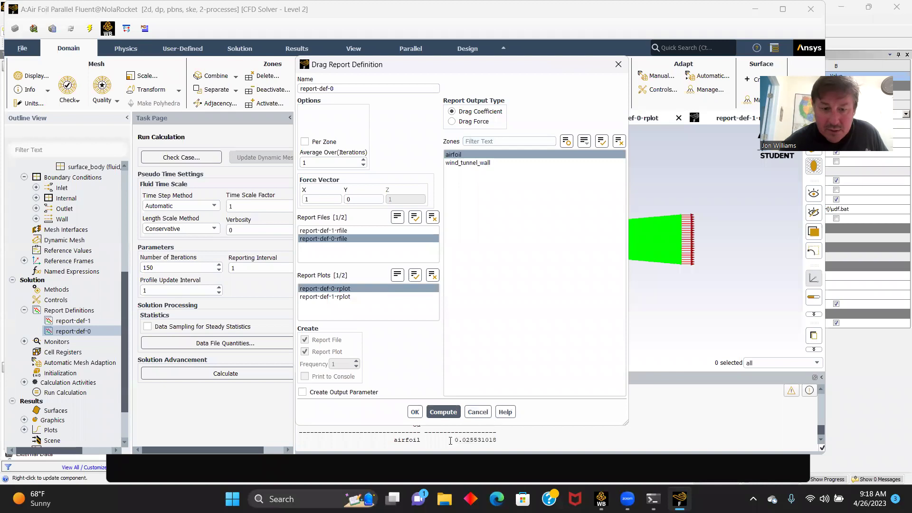
pyautogui.click(415, 412)
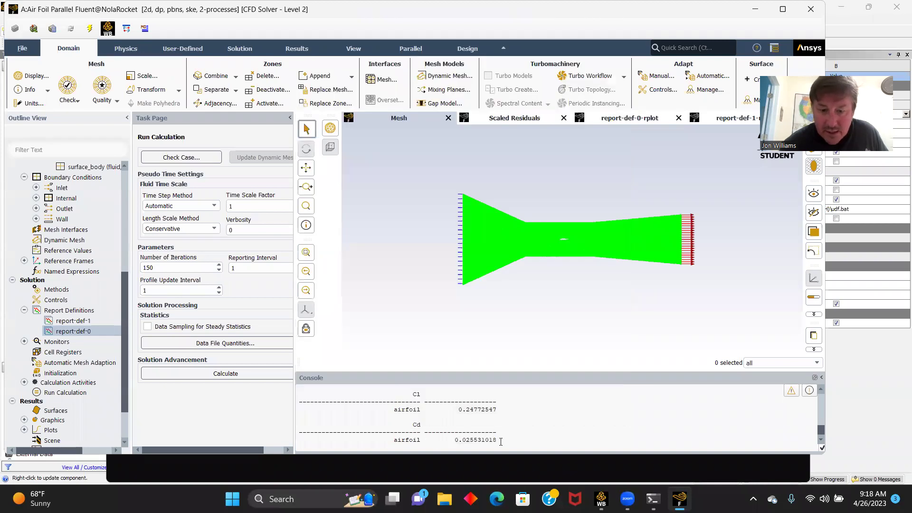
pyautogui.moveTo(502, 440); pyautogui.dragTo(448, 442)
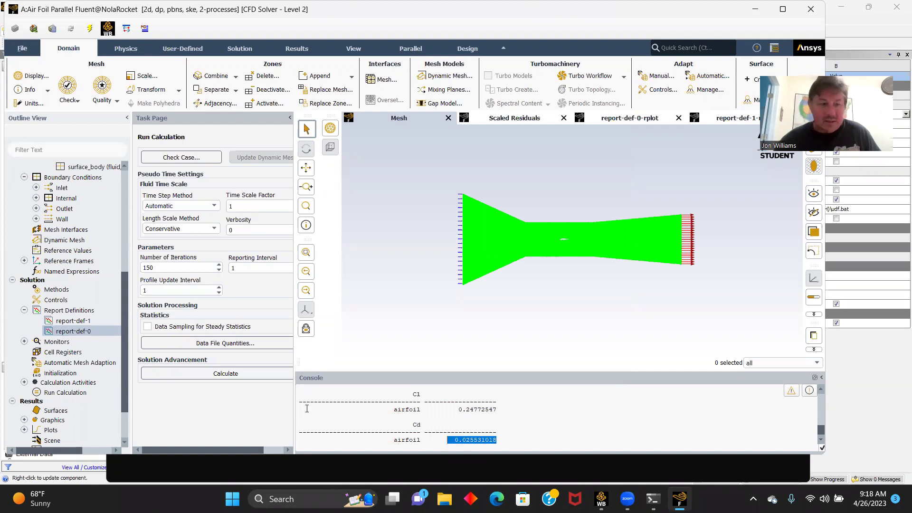
# - Create and display a filled dynamic pressure contour with banded coloring, and inspect the flow around the airfoil
pyautogui.scroll(-2, 124, 329)
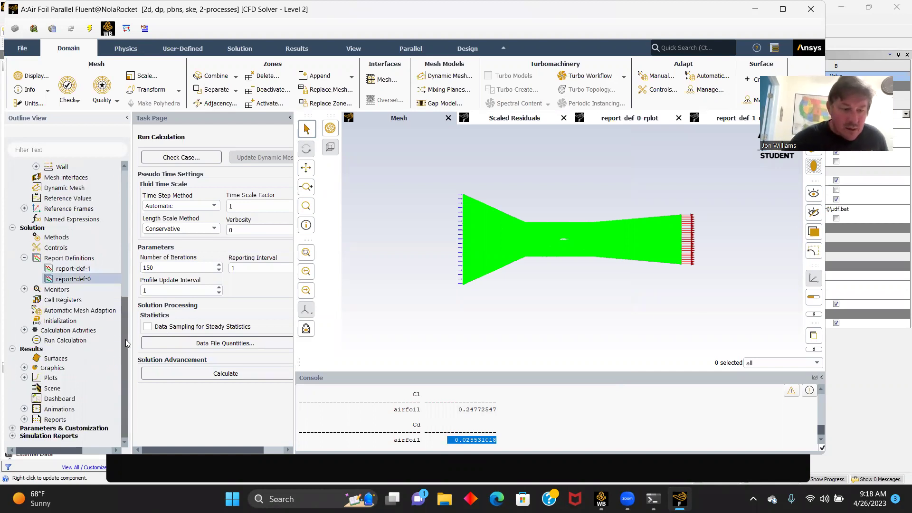
pyautogui.click(23, 368)
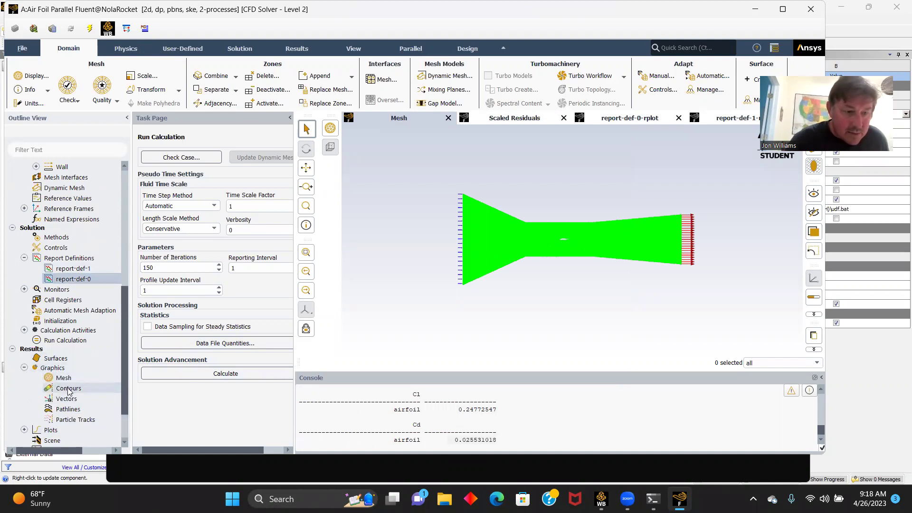
pyautogui.doubleClick(69, 389)
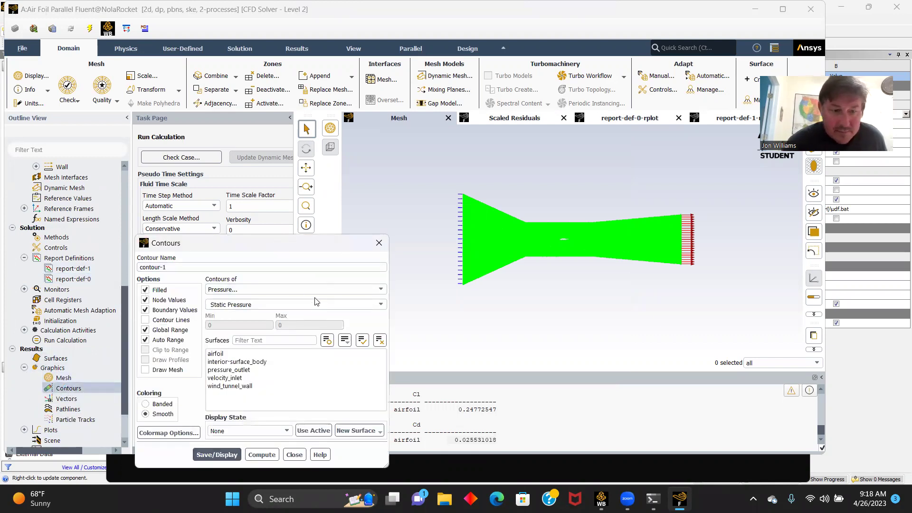
pyautogui.click(381, 305)
pyautogui.click(242, 329)
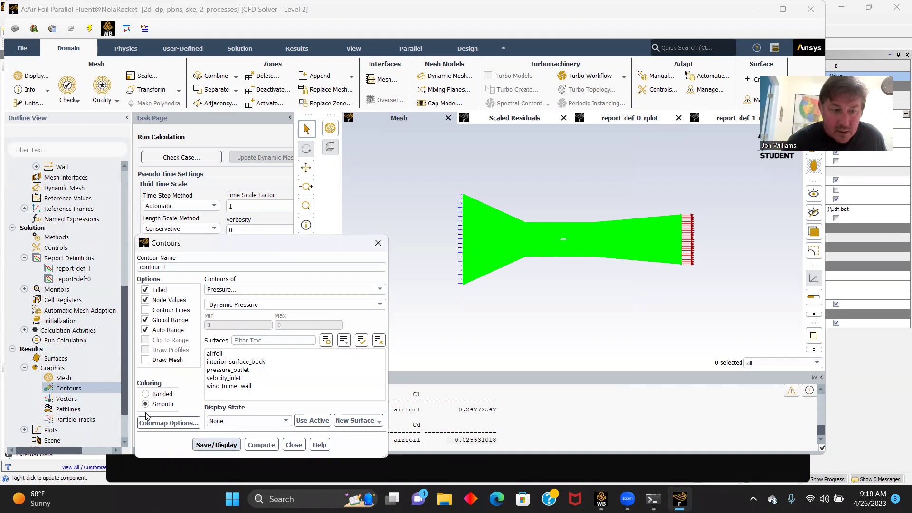
pyautogui.click(145, 394)
pyautogui.click(216, 445)
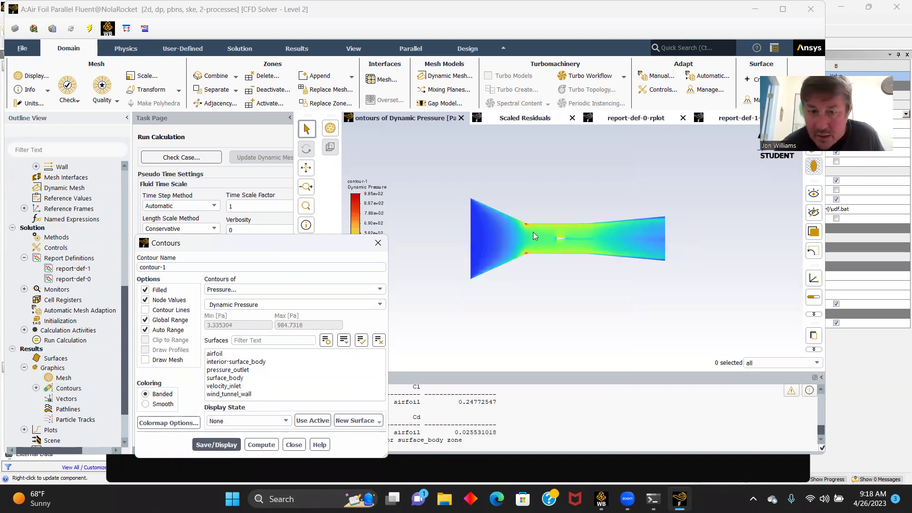
pyautogui.scroll(5, 532, 236)
pyautogui.scroll(-1, 534, 225)
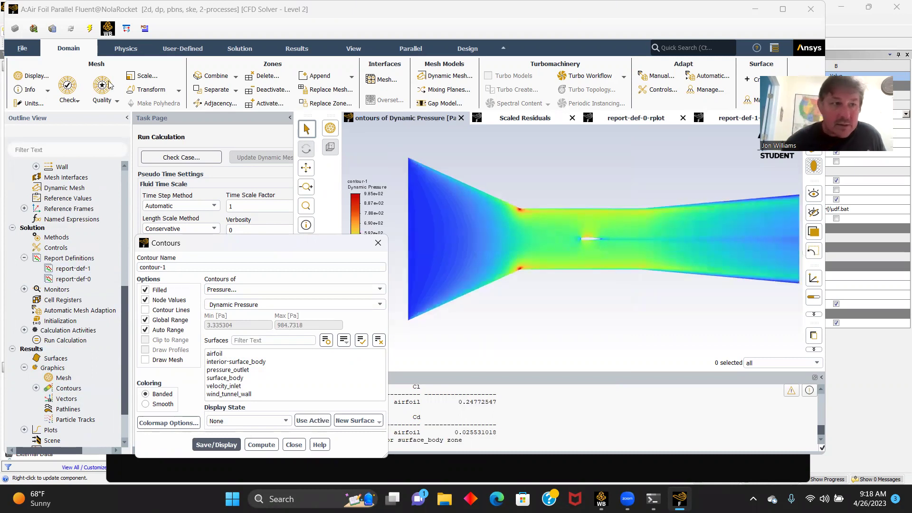
# - Close Fluent, using the settings changes for the current calculation only, and open the Air Foil system's Results in CFD-Post
pyautogui.click(25, 49)
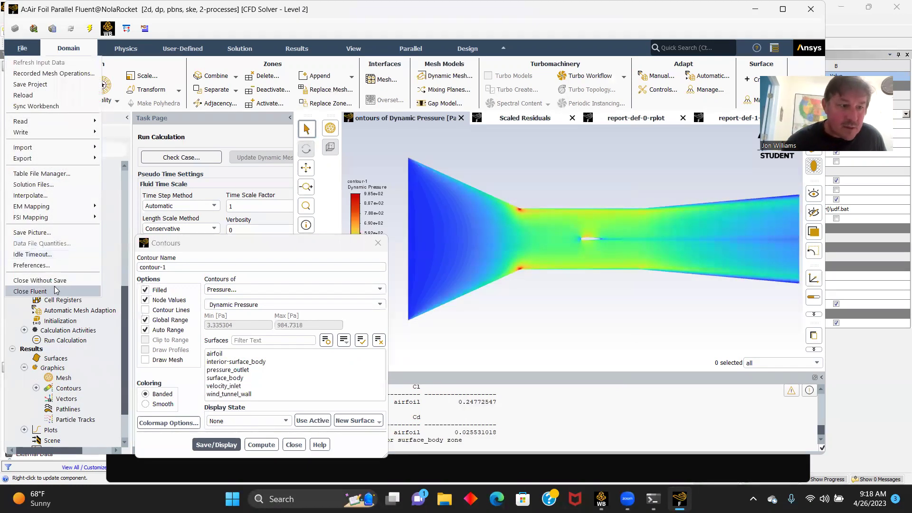
pyautogui.click(29, 289)
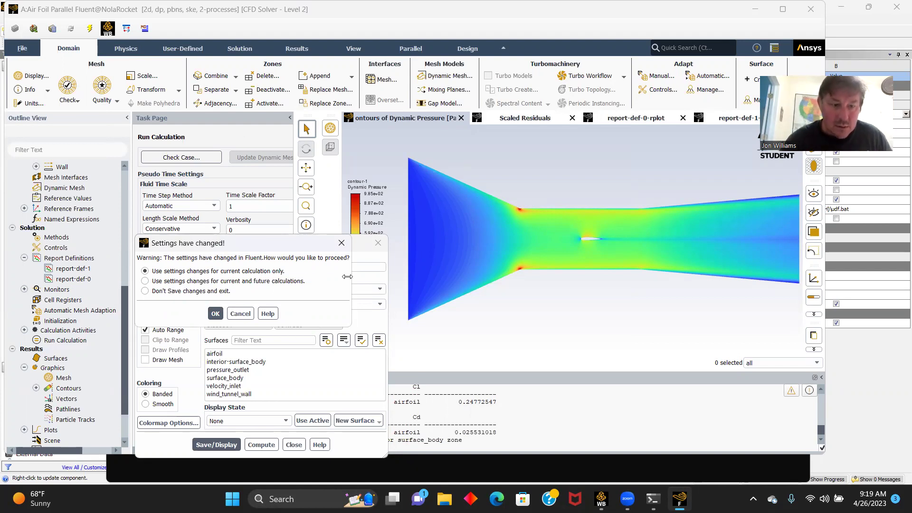
pyautogui.click(215, 314)
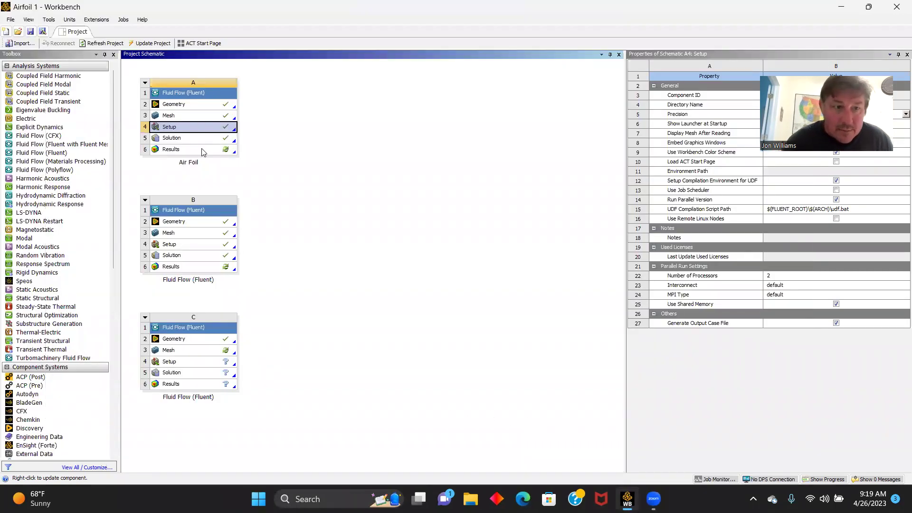
pyautogui.doubleClick(176, 151)
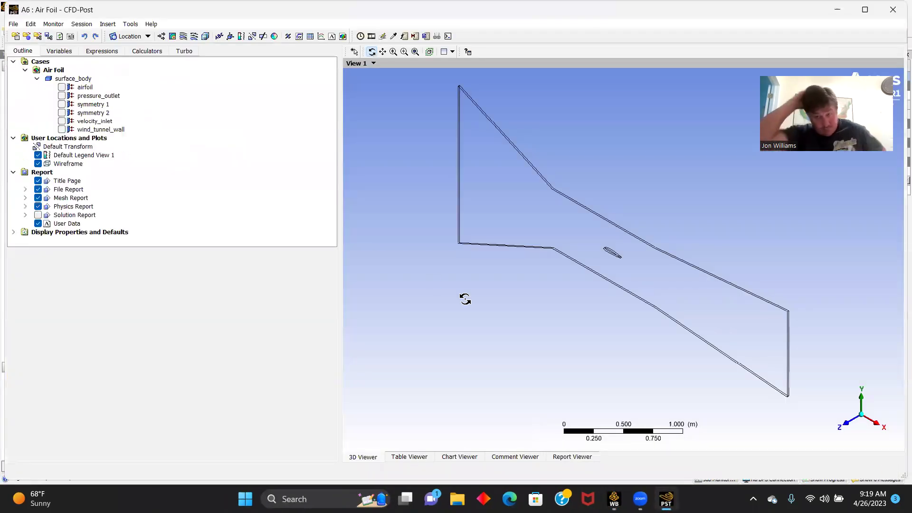
# - Create a contour plot of Pressure on symmetry 1 with 100 contours, viewed face-on in the XY plane
pyautogui.click(846, 426)
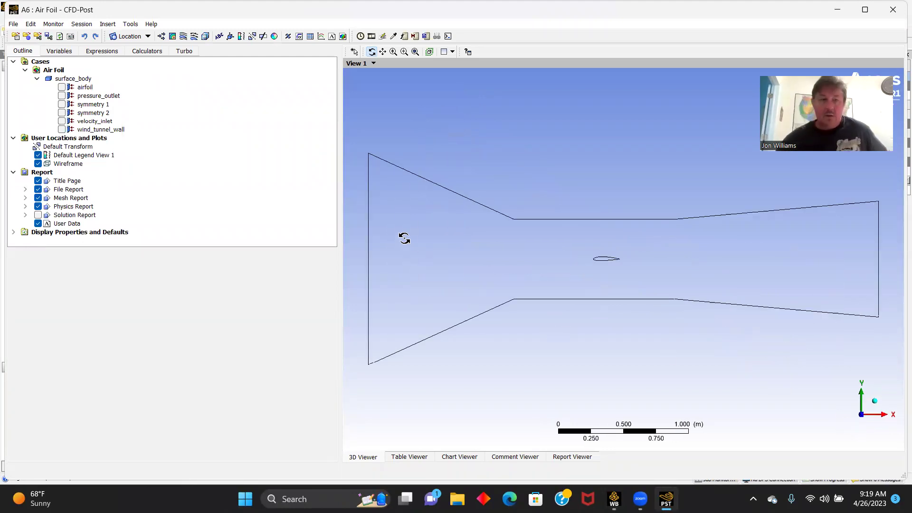
pyautogui.click(172, 37)
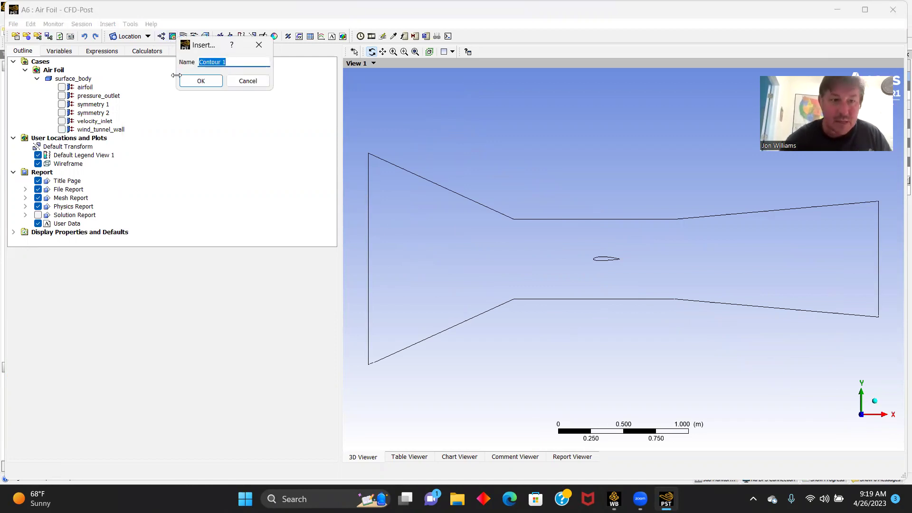
pyautogui.click(196, 81)
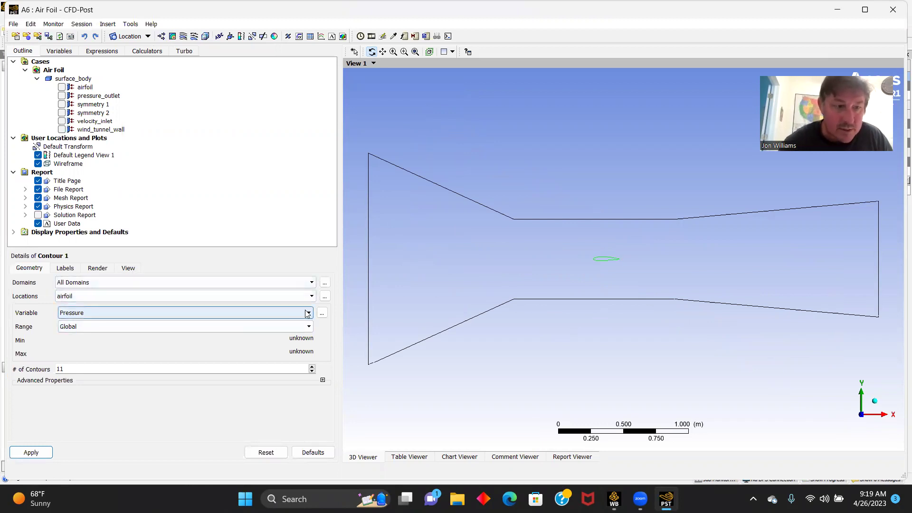
pyautogui.click(312, 296)
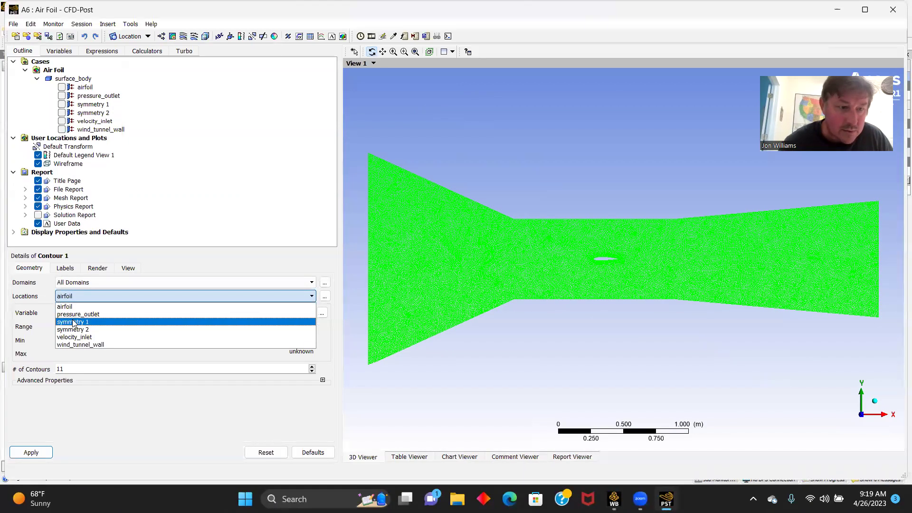
pyautogui.click(74, 323)
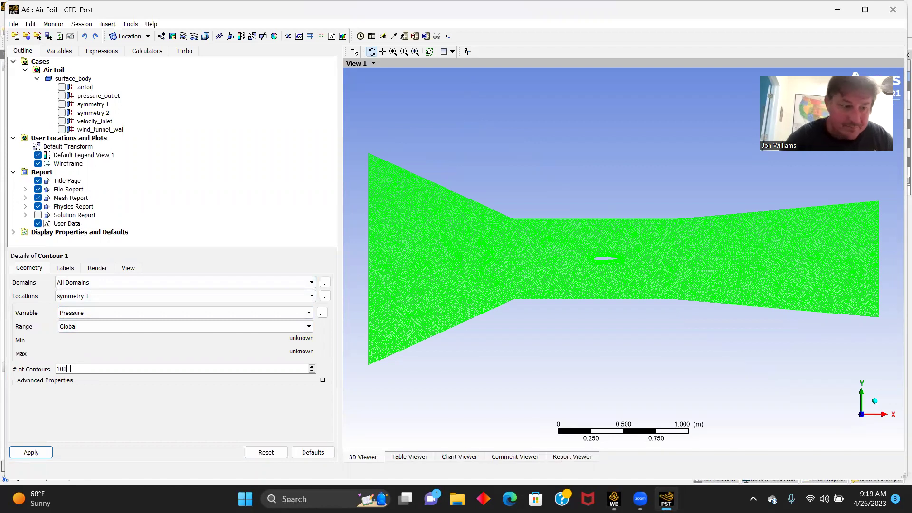
pyautogui.click(31, 453)
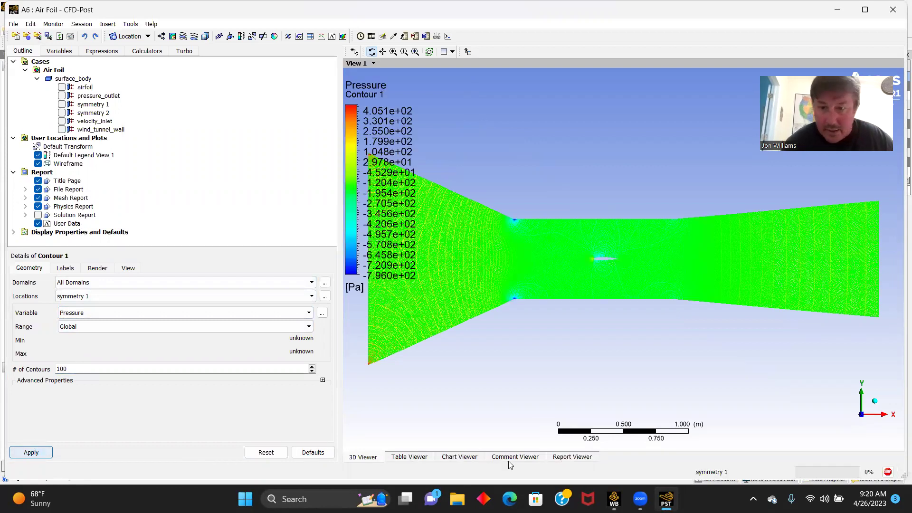
# - Examine the pressure contour close up around the airfoil, and return to the face-on view of the whole tunnel
pyautogui.scroll(2, 618, 306)
pyautogui.scroll(2, 608, 304)
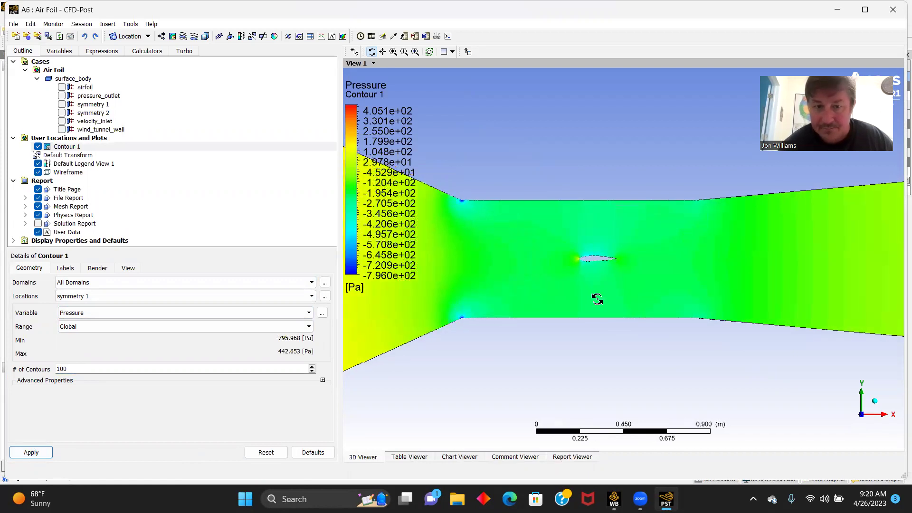
pyautogui.scroll(3, 591, 297)
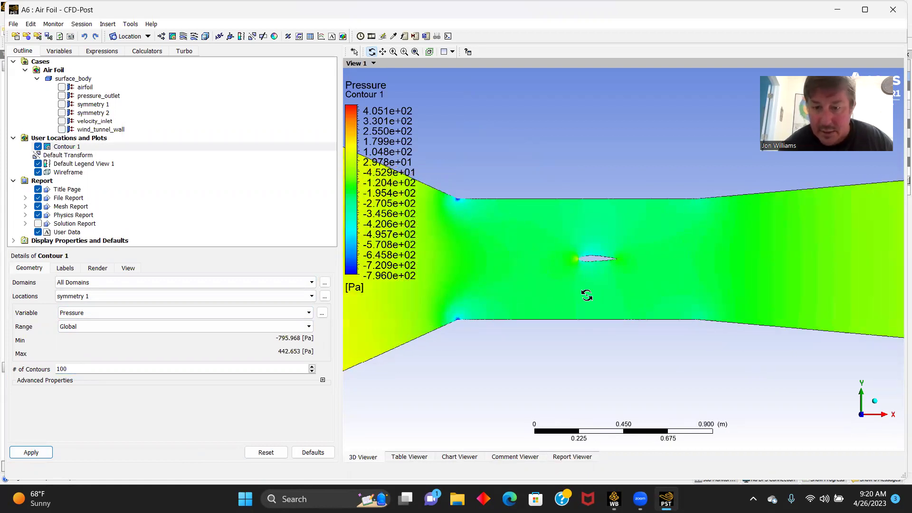
pyautogui.scroll(4, 580, 290)
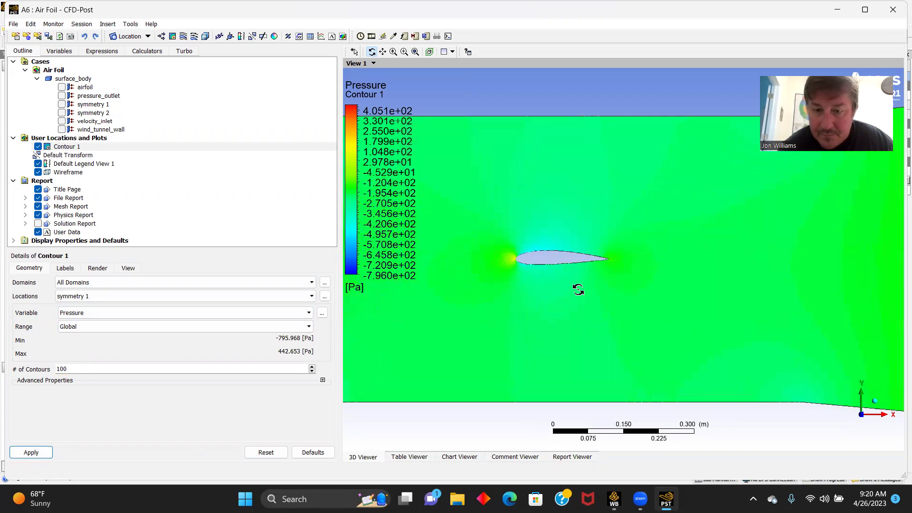
pyautogui.keyDown('ctrl'); pyautogui.moveTo(464, 295); pyautogui.dragTo(559, 297, button='middle'); pyautogui.keyUp('ctrl')
pyautogui.scroll(3, 564, 285)
pyautogui.scroll(3, 565, 282)
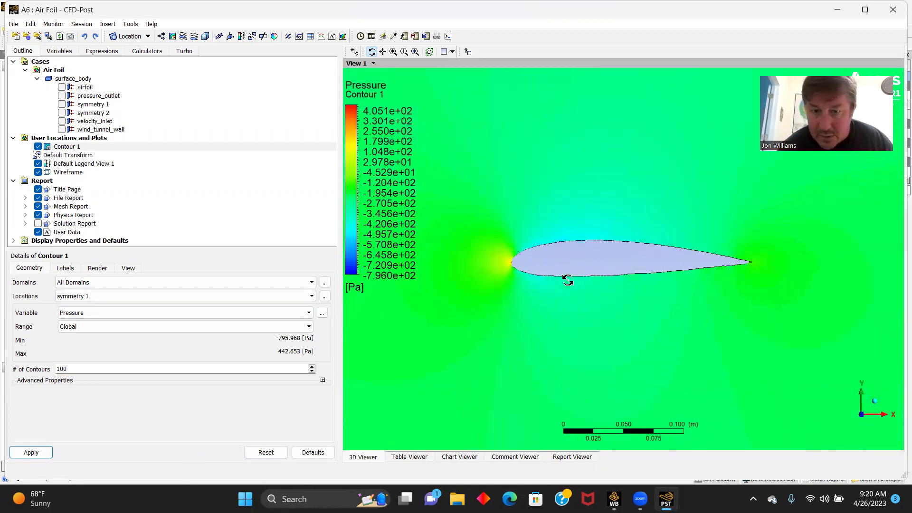
pyautogui.moveTo(480, 302)
pyautogui.mouseDown()
pyautogui.moveTo(515, 304)
pyautogui.moveTo(464, 301)
pyautogui.moveTo(480, 288)
pyautogui.mouseUp()
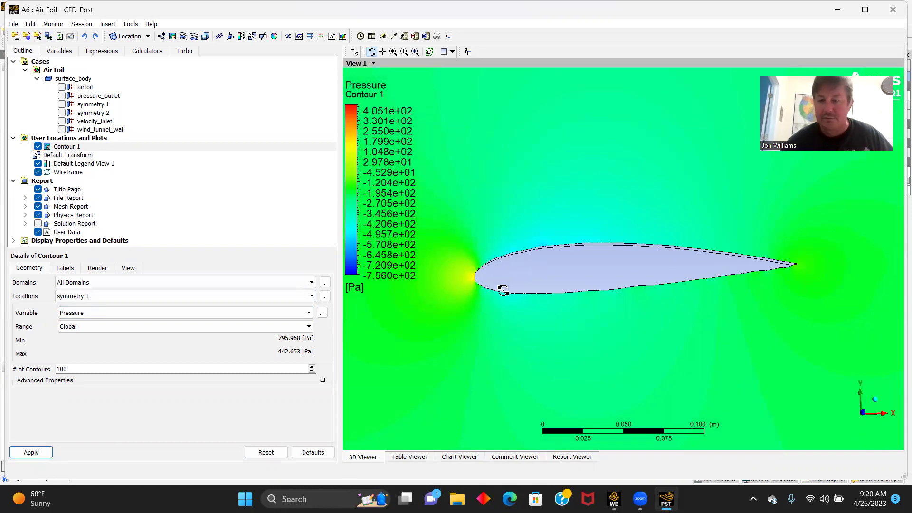
pyautogui.click(861, 415)
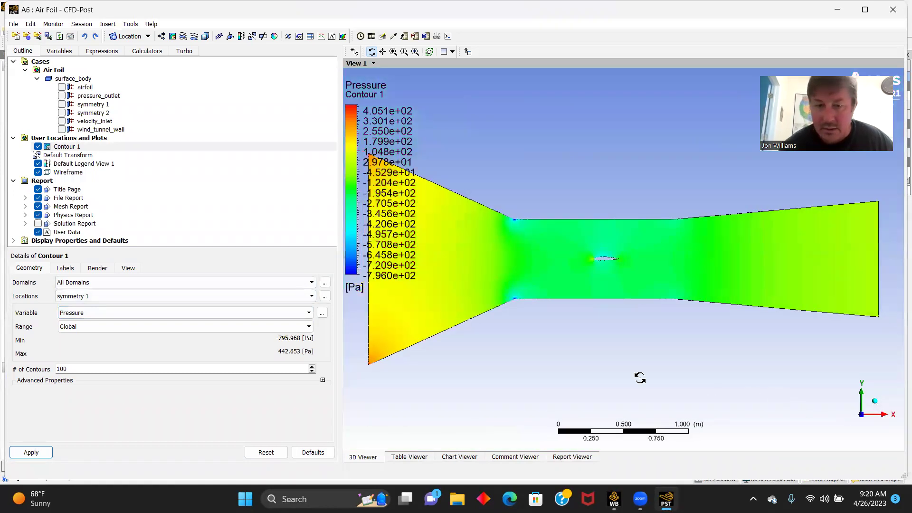
# - Change the existing contour's variable to Velocity and apply it to the plot on symmetry 1
pyautogui.click(173, 37)
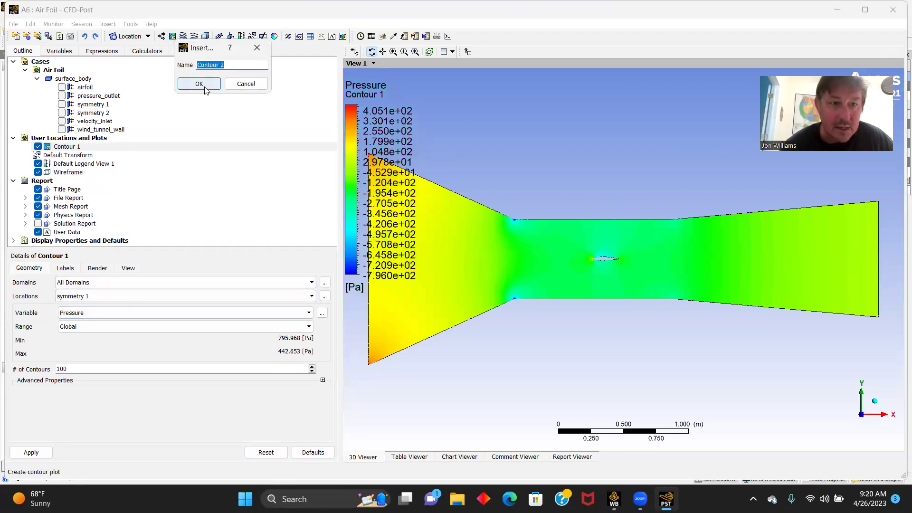
pyautogui.click(246, 84)
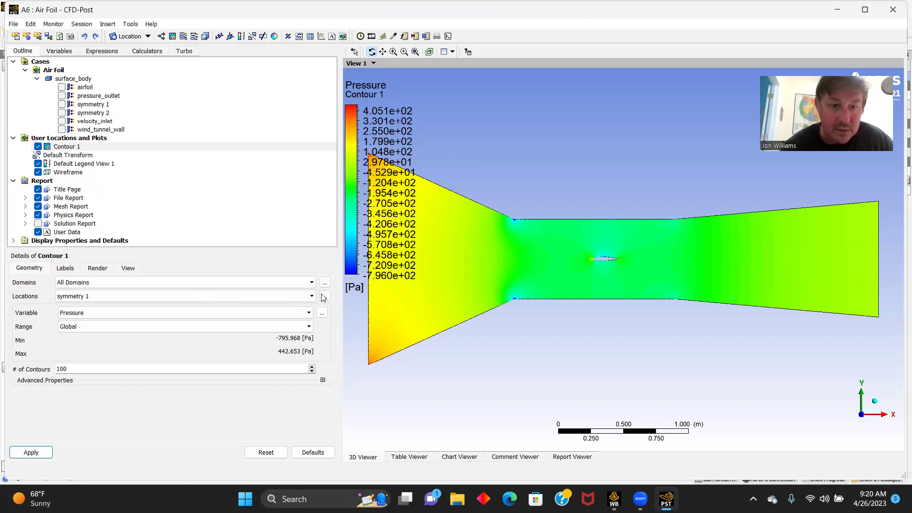
pyautogui.click(308, 314)
pyautogui.click(97, 371)
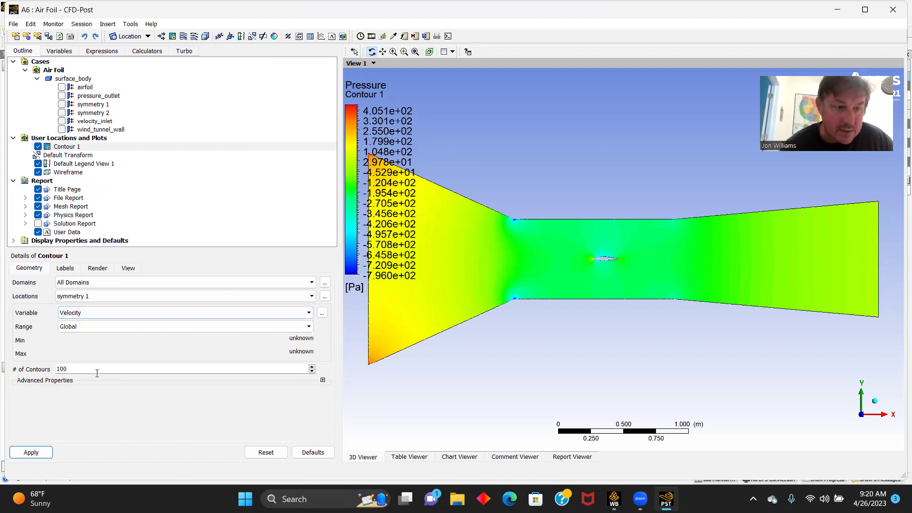
pyautogui.click(36, 451)
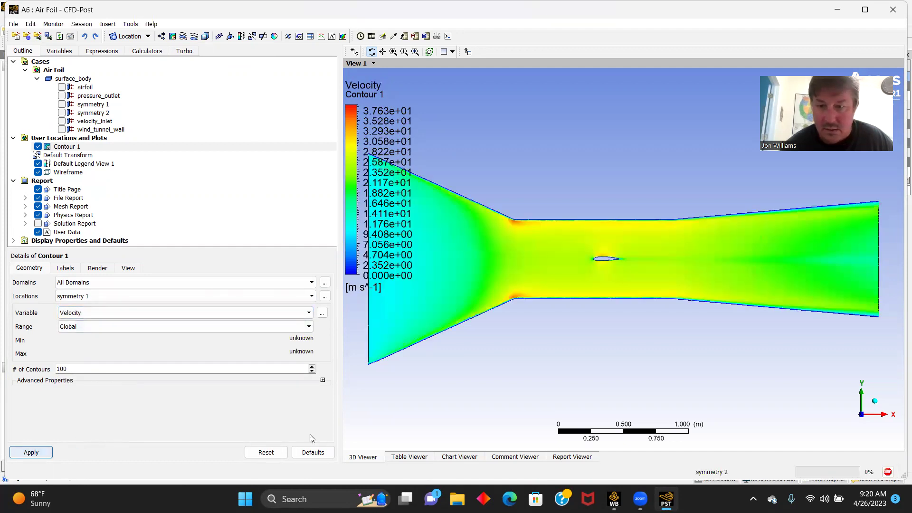
# - Examine the velocity contour around the airfoil, in its wake and along the wind-tunnel walls
pyautogui.scroll(5, 615, 342)
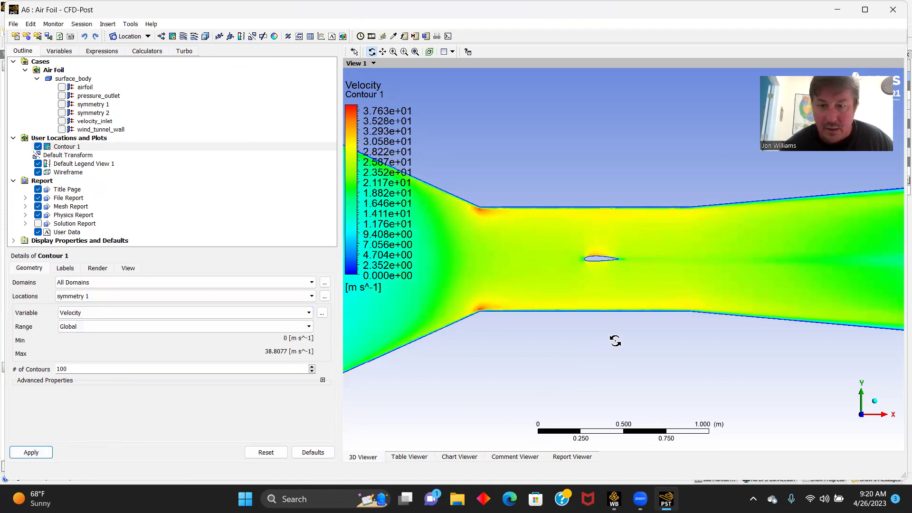
pyautogui.scroll(7, 594, 320)
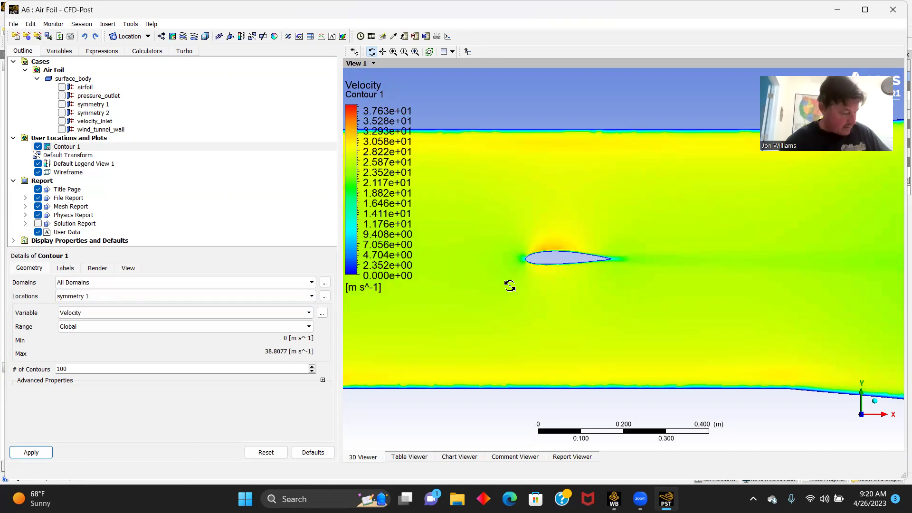
pyautogui.scroll(-2, 513, 193)
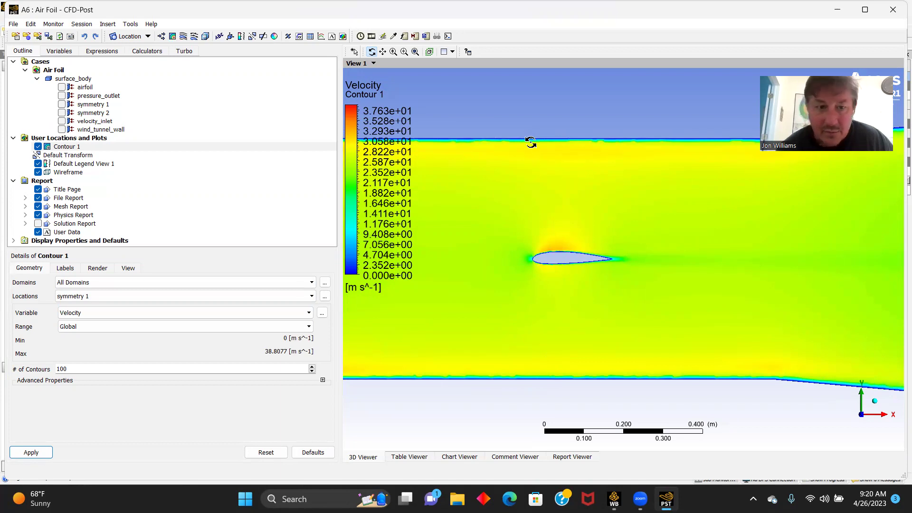
pyautogui.scroll(5, 504, 293)
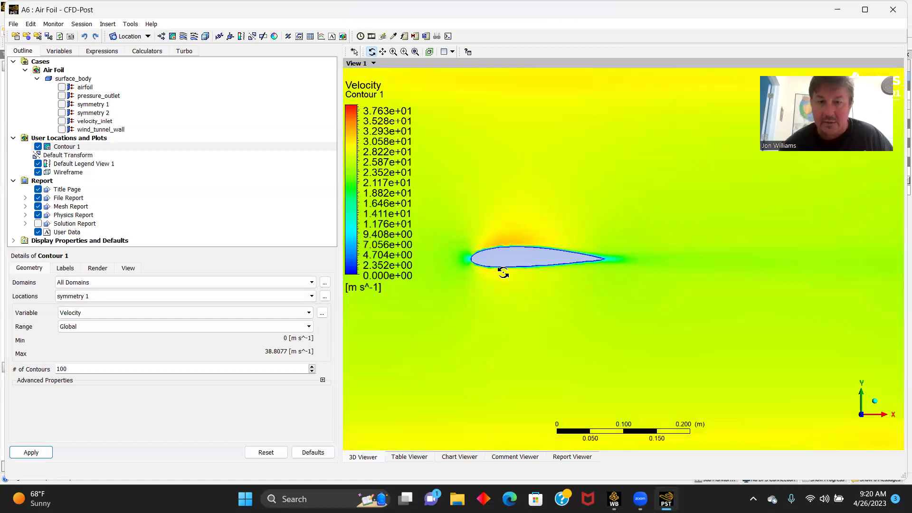
pyautogui.scroll(-6, 503, 270)
pyautogui.scroll(-5, 568, 292)
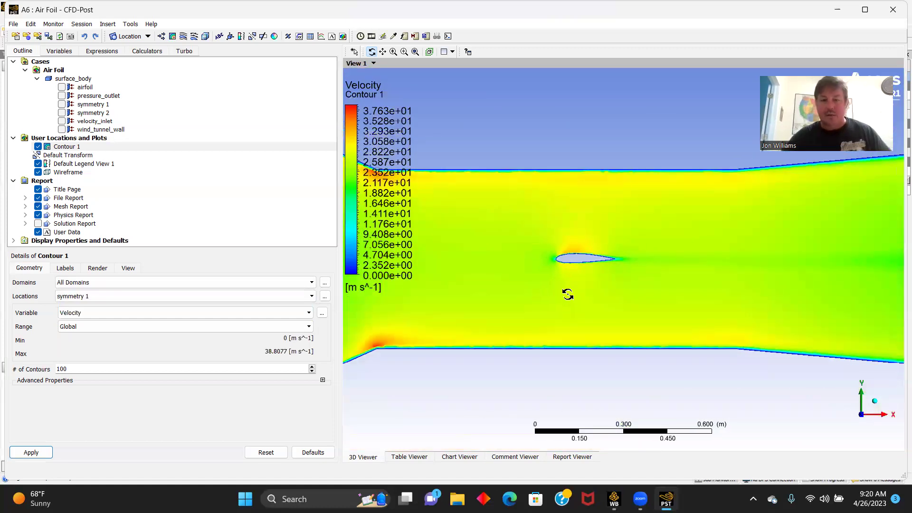
pyautogui.scroll(-1, 567, 298)
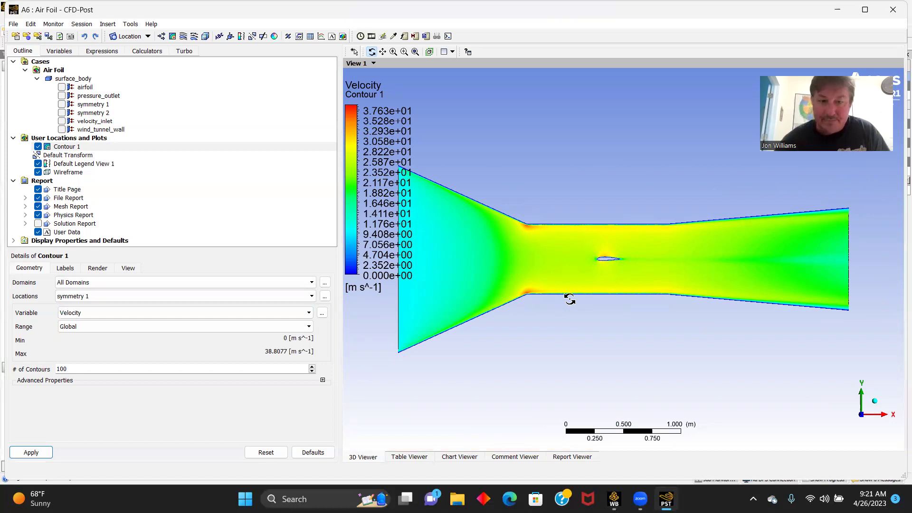
pyautogui.scroll(-1, 569, 298)
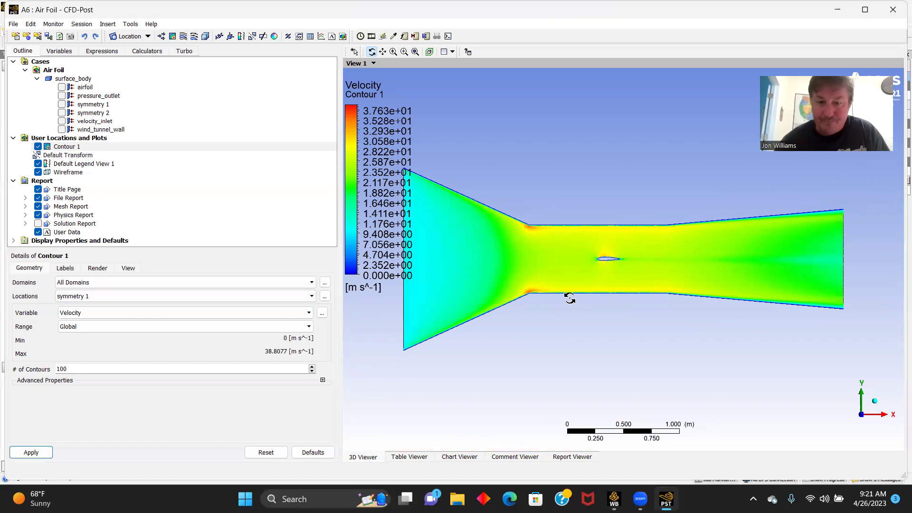
pyautogui.click(893, 51)
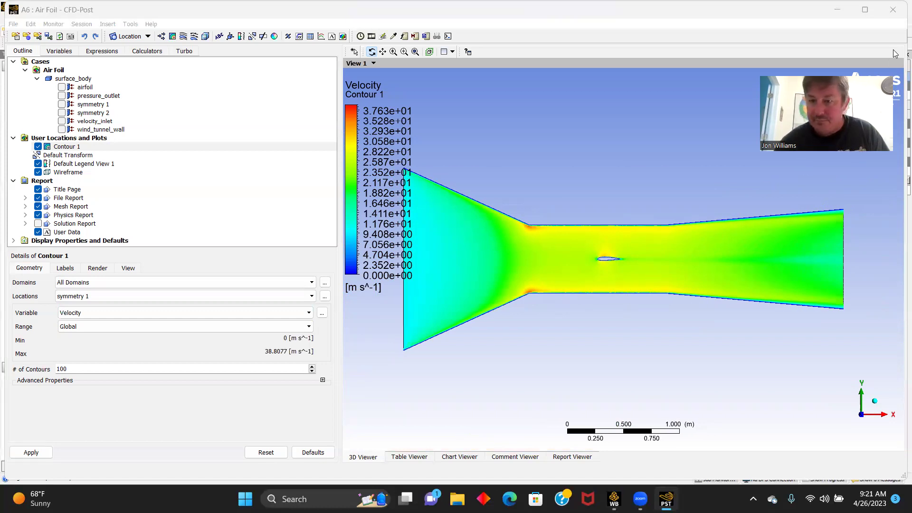